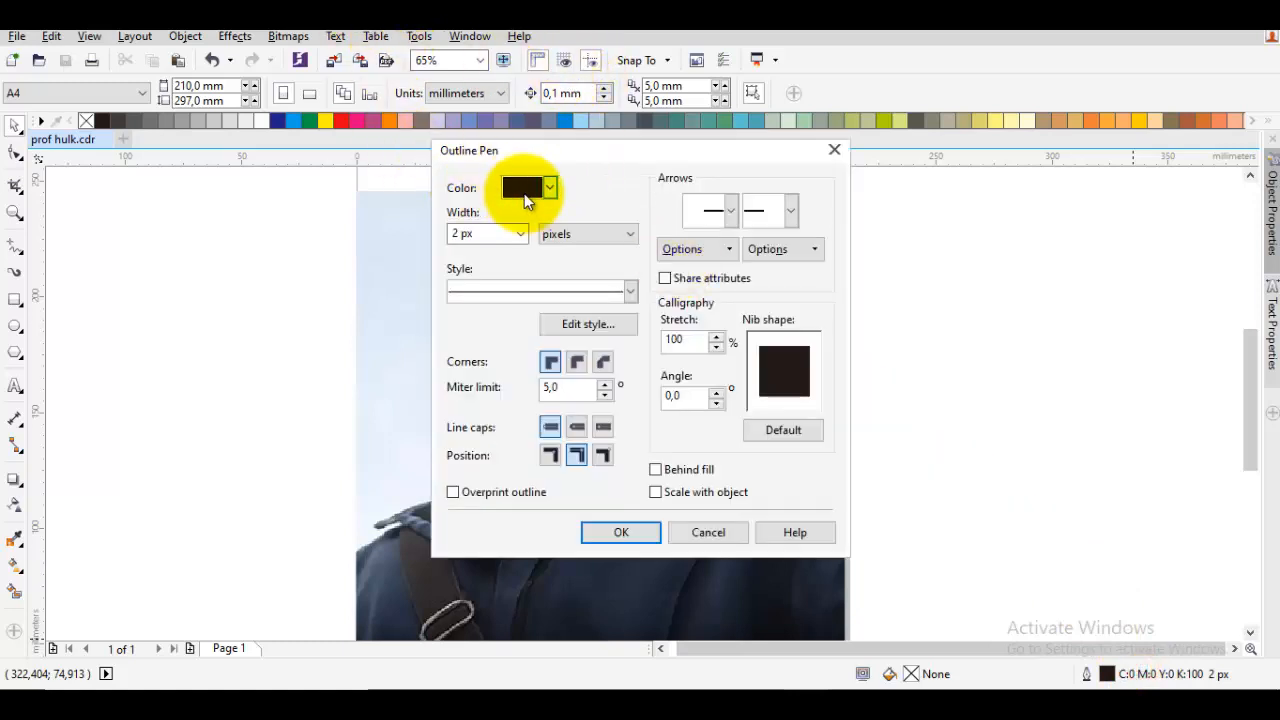
# Set the outline pen width to 25 px
pyautogui.click(521, 233)
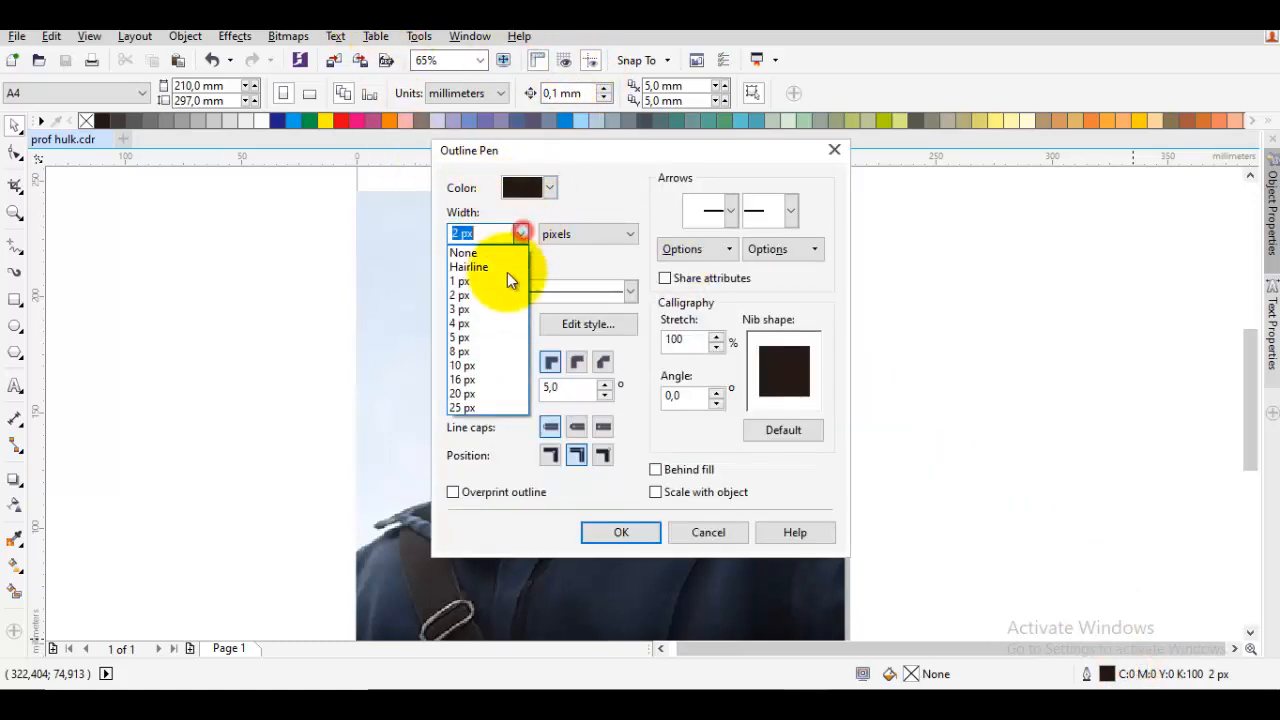
pyautogui.click(477, 406)
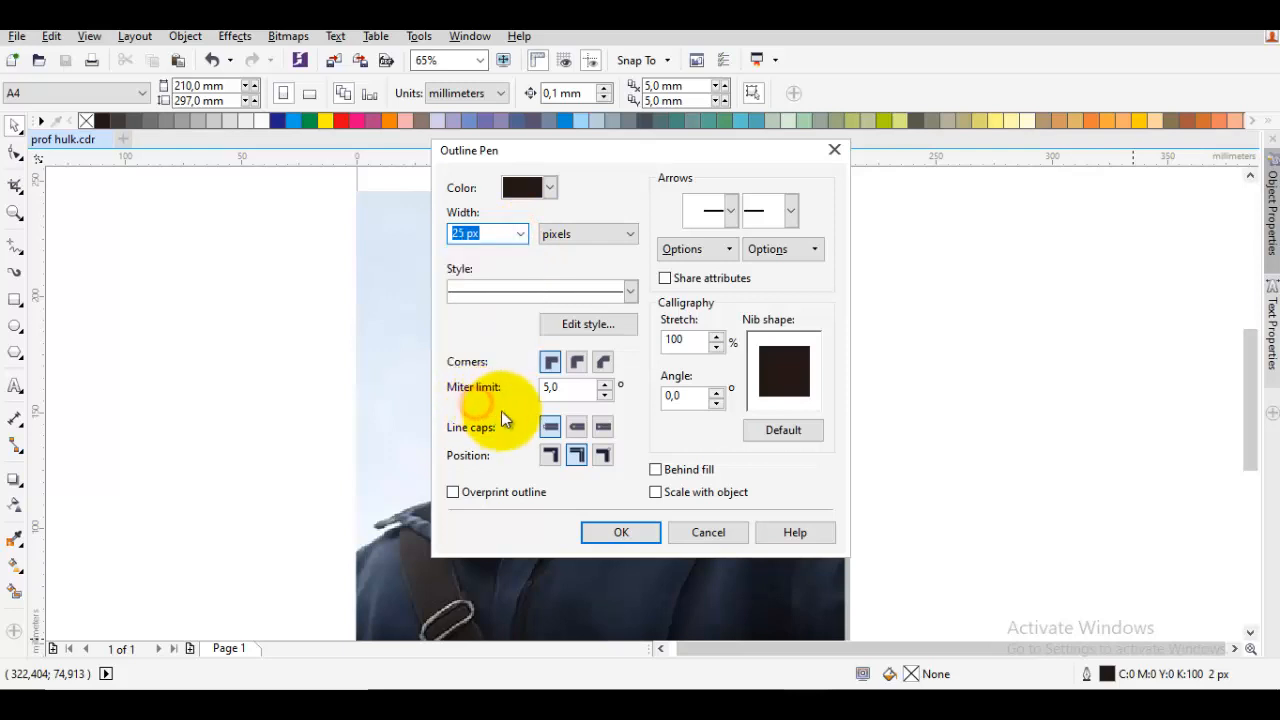
pyautogui.click(621, 532)
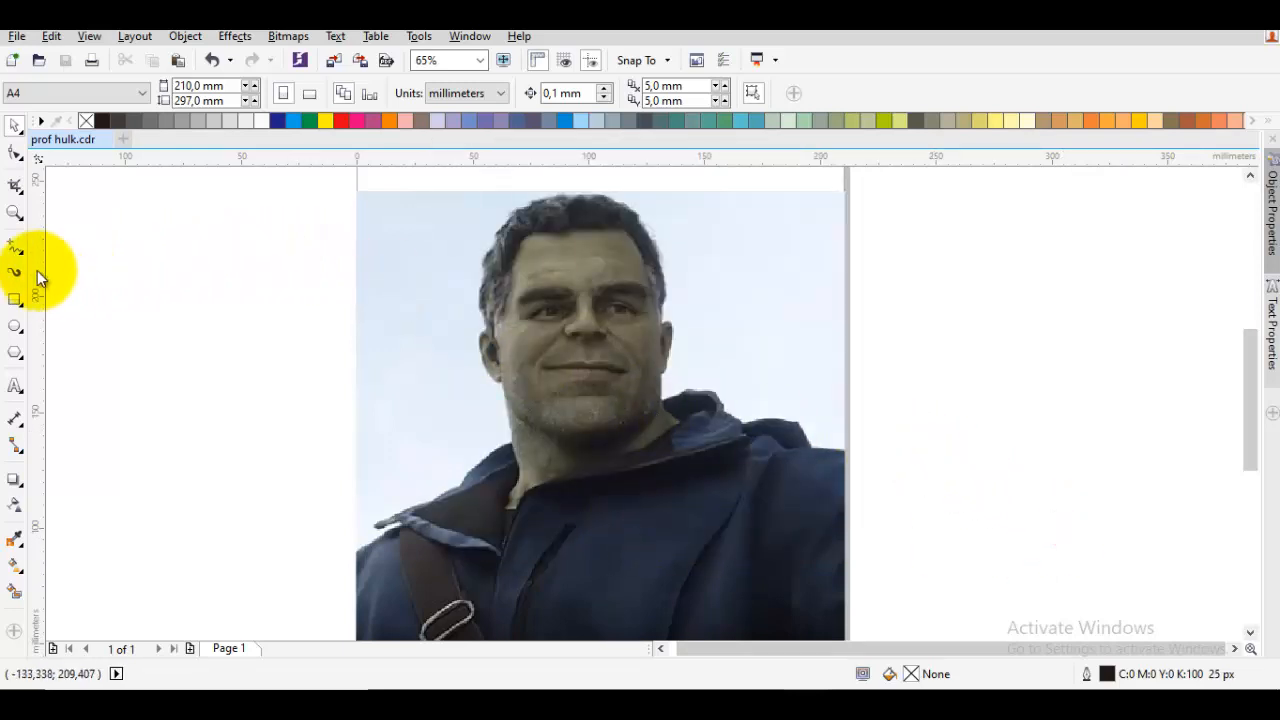
# Draw a curved line about 21 mm wide over the eyebrow on the picture's left side with the Pen tool
pyautogui.moveTo(460, 348); pyautogui.dragTo(458, 361)
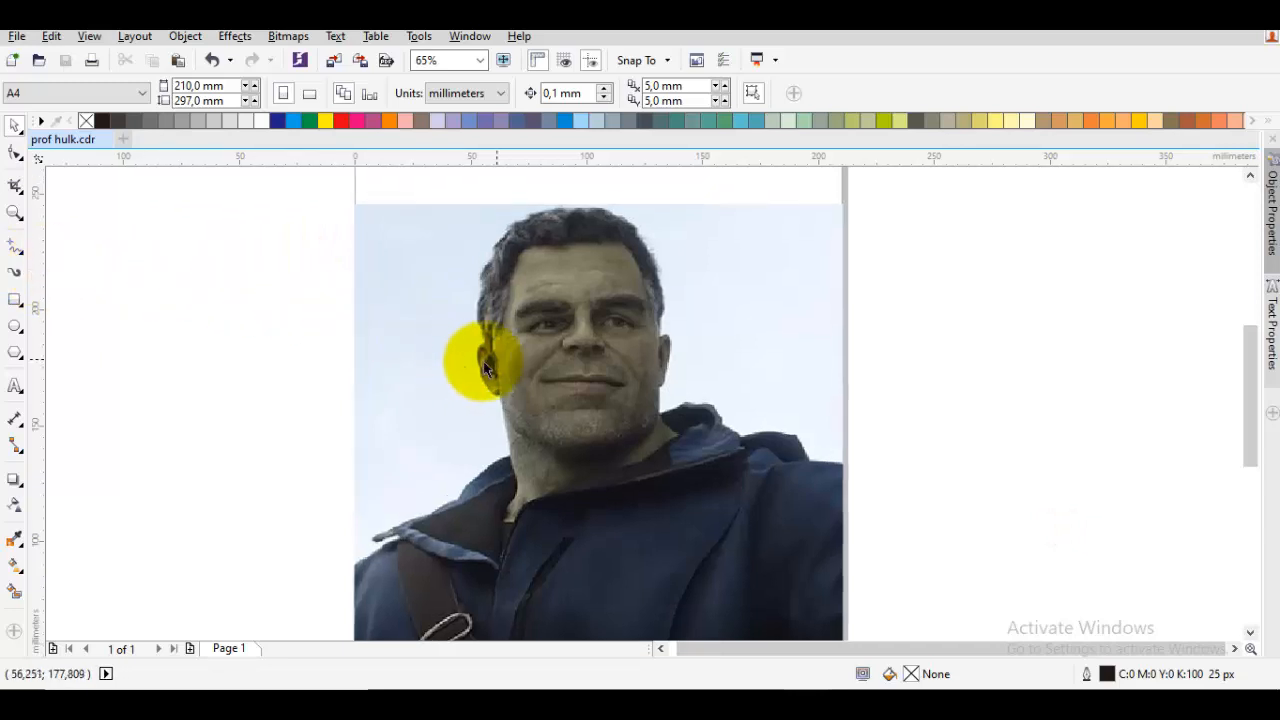
pyautogui.press('F5')
pyautogui.scroll(5, 543, 329)
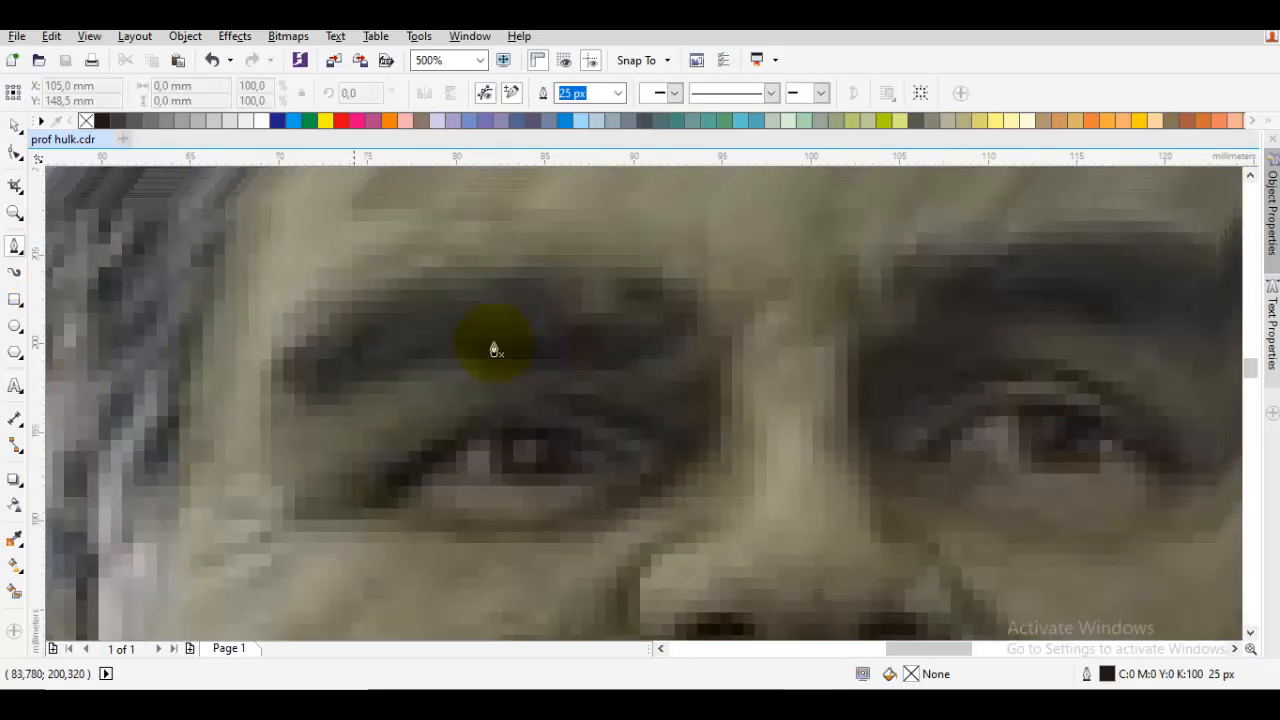
pyautogui.doubleClick(670, 355)
pyautogui.scroll(-2, 669, 350)
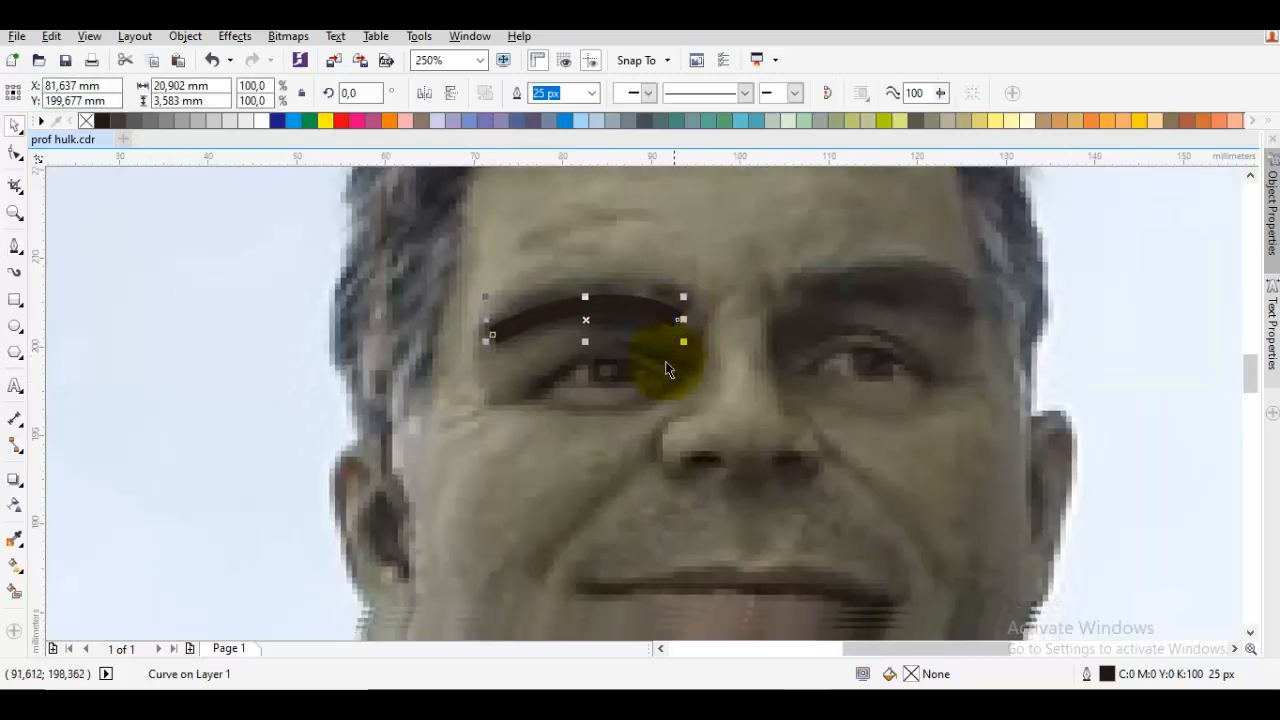
# Draw an arched line about 22 mm wide over the eyebrow on the picture's right side
pyautogui.moveTo(742, 333); pyautogui.dragTo(674, 347)
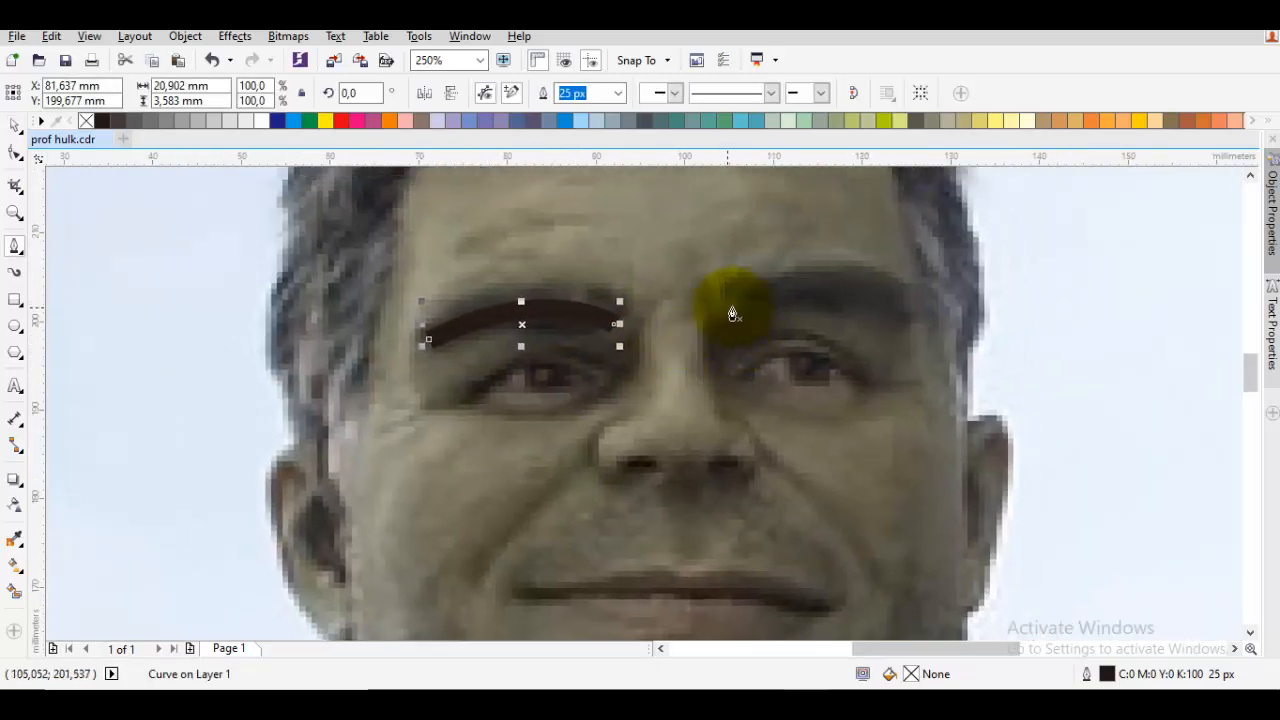
pyautogui.moveTo(725, 303); pyautogui.dragTo(859, 241)
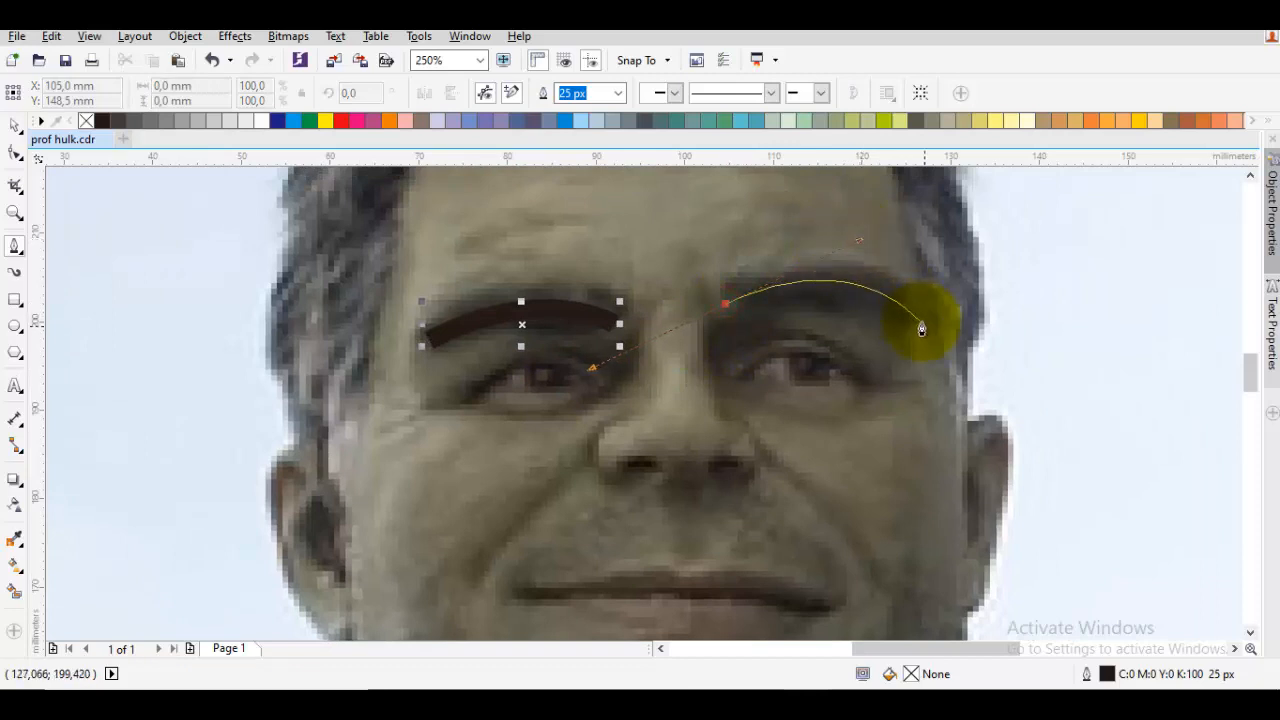
pyautogui.click(923, 321)
pyautogui.press('space')
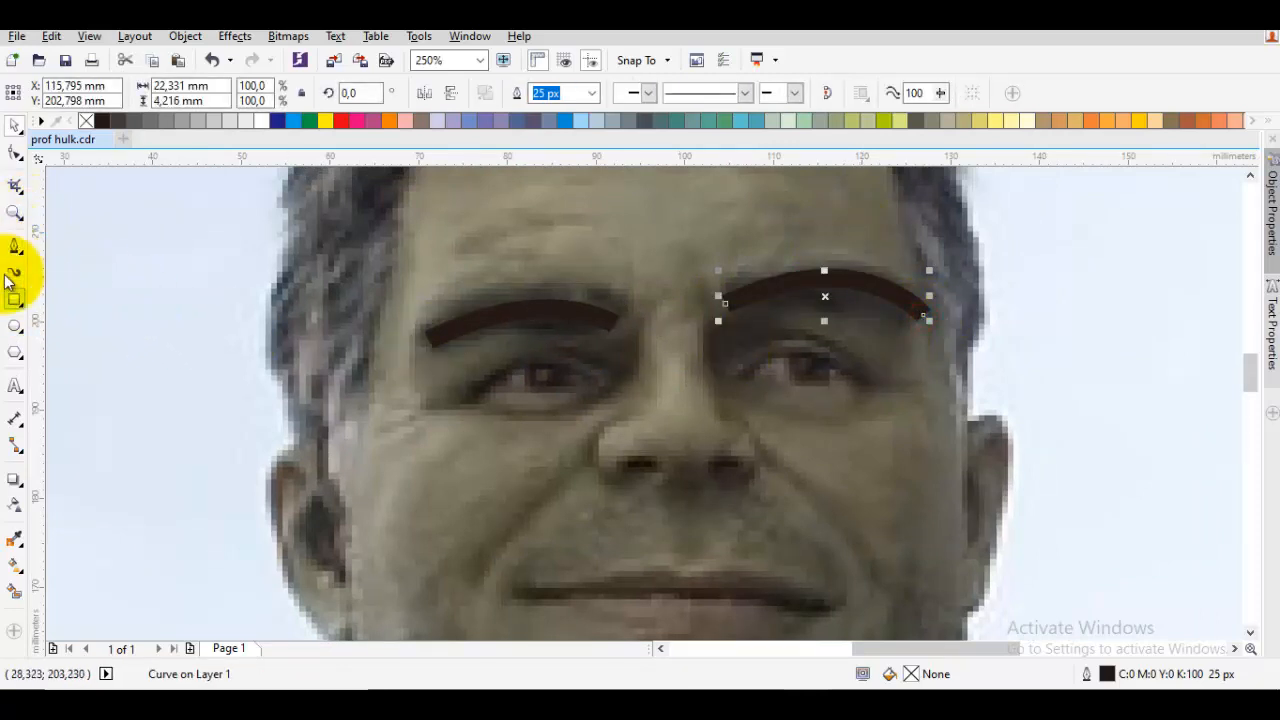
# Draw a circle about 4.9 mm in diameter over the left-side iris, with black fill and no outline
pyautogui.click(14, 326)
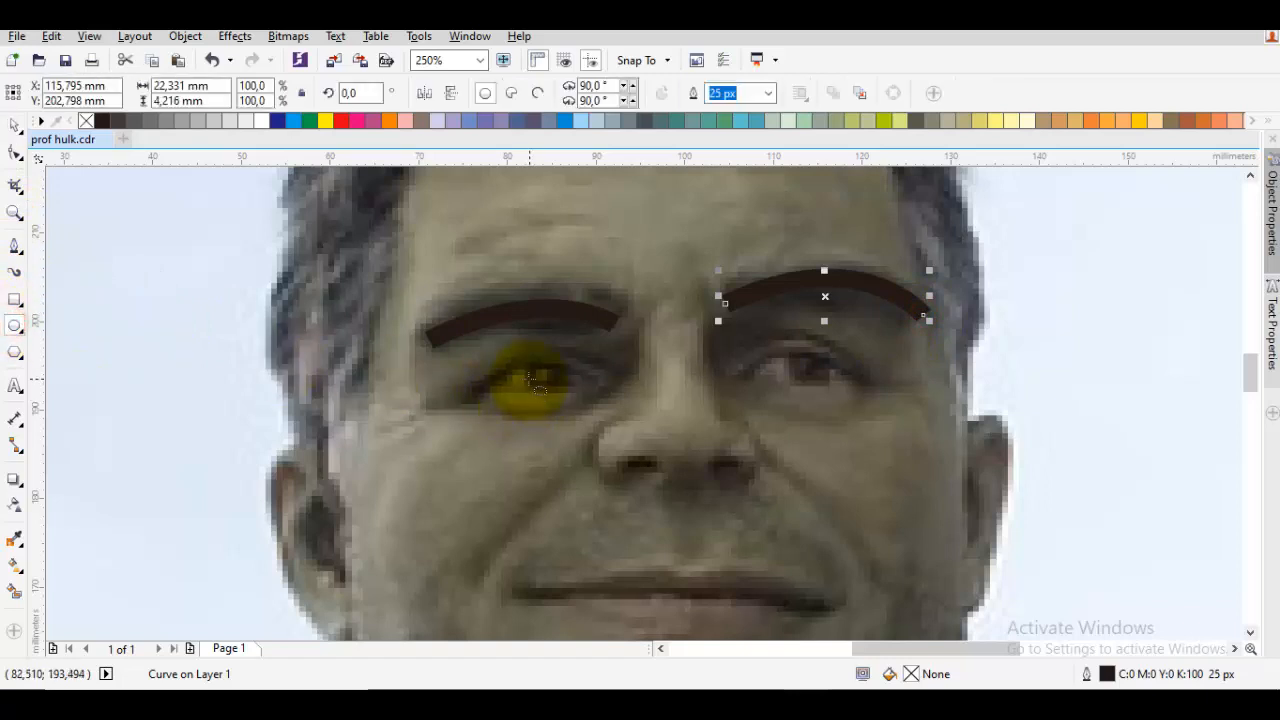
pyautogui.moveTo(545, 377); pyautogui.dragTo(552, 387)
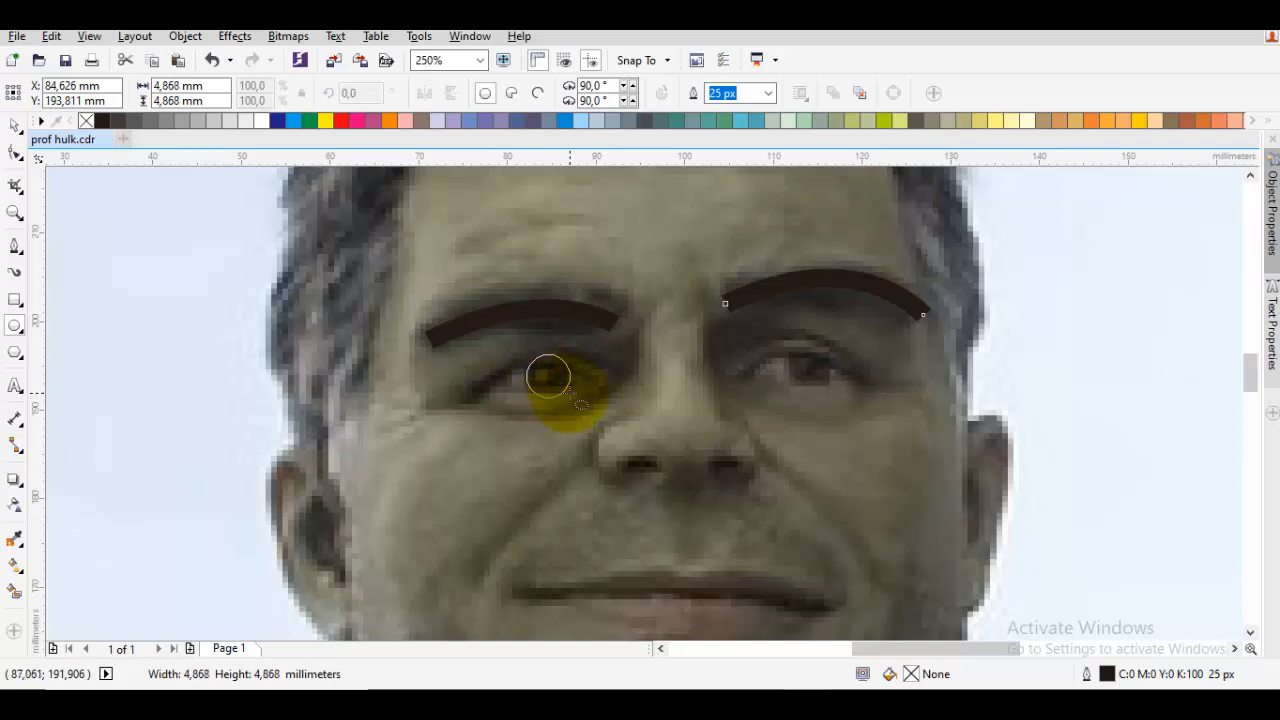
pyautogui.moveTo(580, 404); pyautogui.dragTo(576, 404)
pyautogui.scroll(2, 575, 404)
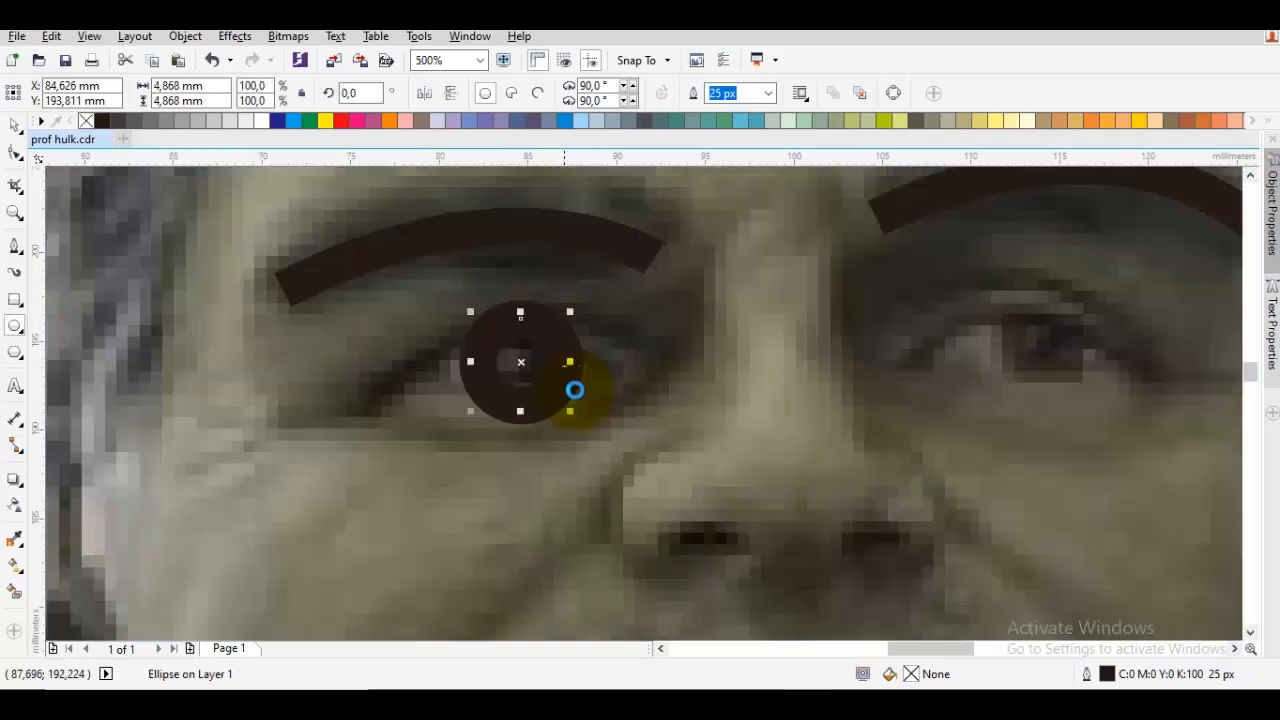
pyautogui.rightClick(87, 122)
# Duplicate the black pupil circle onto the iris of the other eye
pyautogui.press('space')
pyautogui.moveTo(594, 371); pyautogui.dragTo(816, 346)
pyautogui.scroll(-1, 814, 344)
pyautogui.press('Escape')
# Draw a slightly curved line about 35 mm wide along the mouth opening with the Pen tool
pyautogui.moveTo(780, 399); pyautogui.dragTo(749, 328)
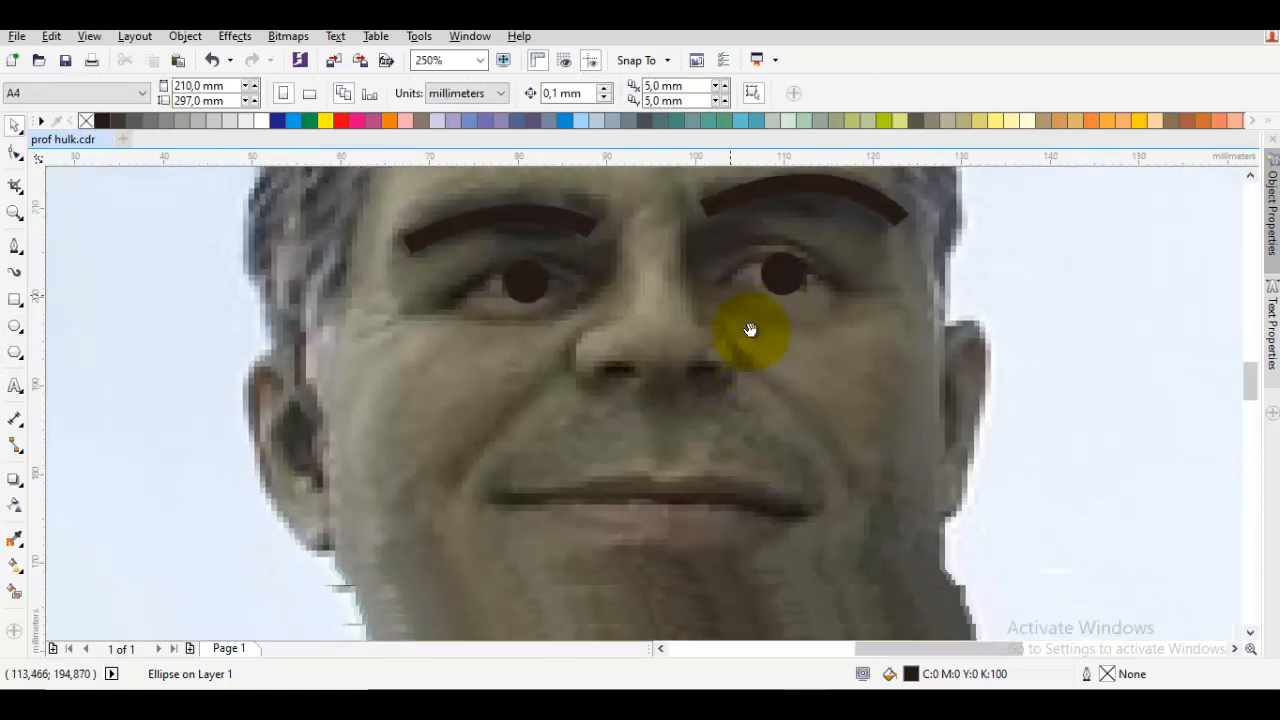
pyautogui.press('p')
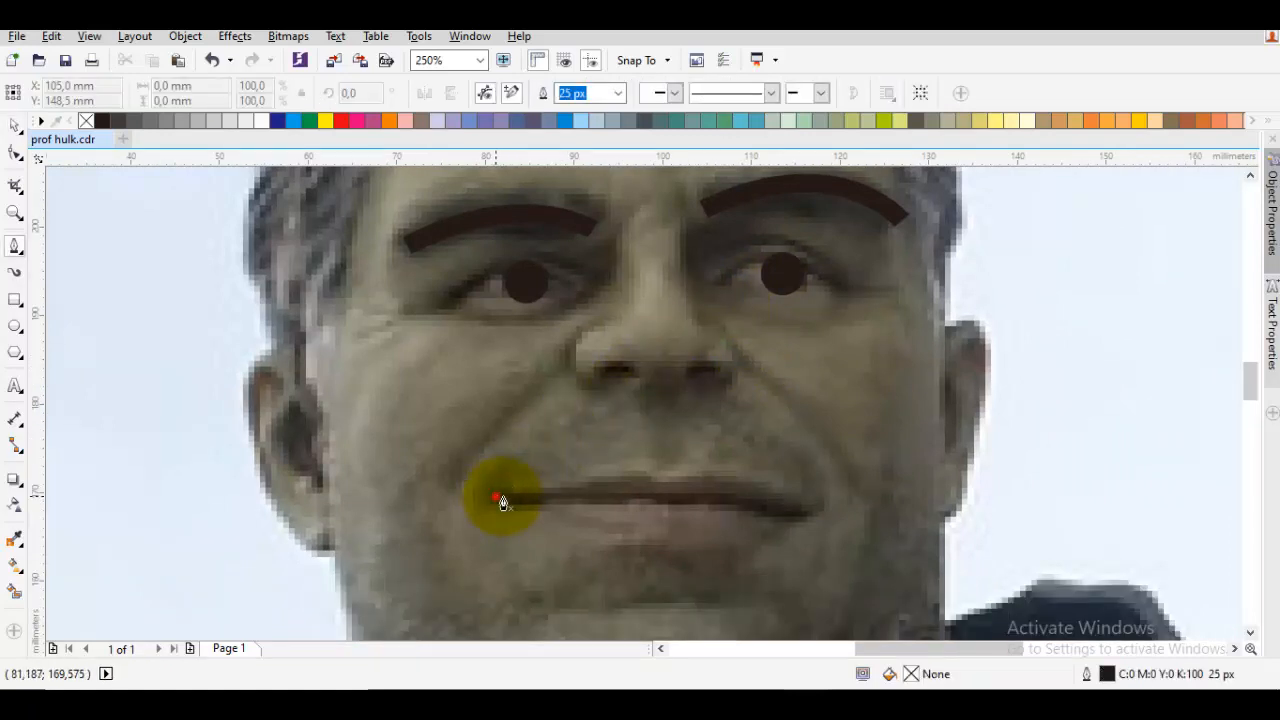
pyautogui.moveTo(503, 502)
pyautogui.mouseDown()
pyautogui.moveTo(727, 545)
pyautogui.moveTo(790, 524)
pyautogui.mouseUp()
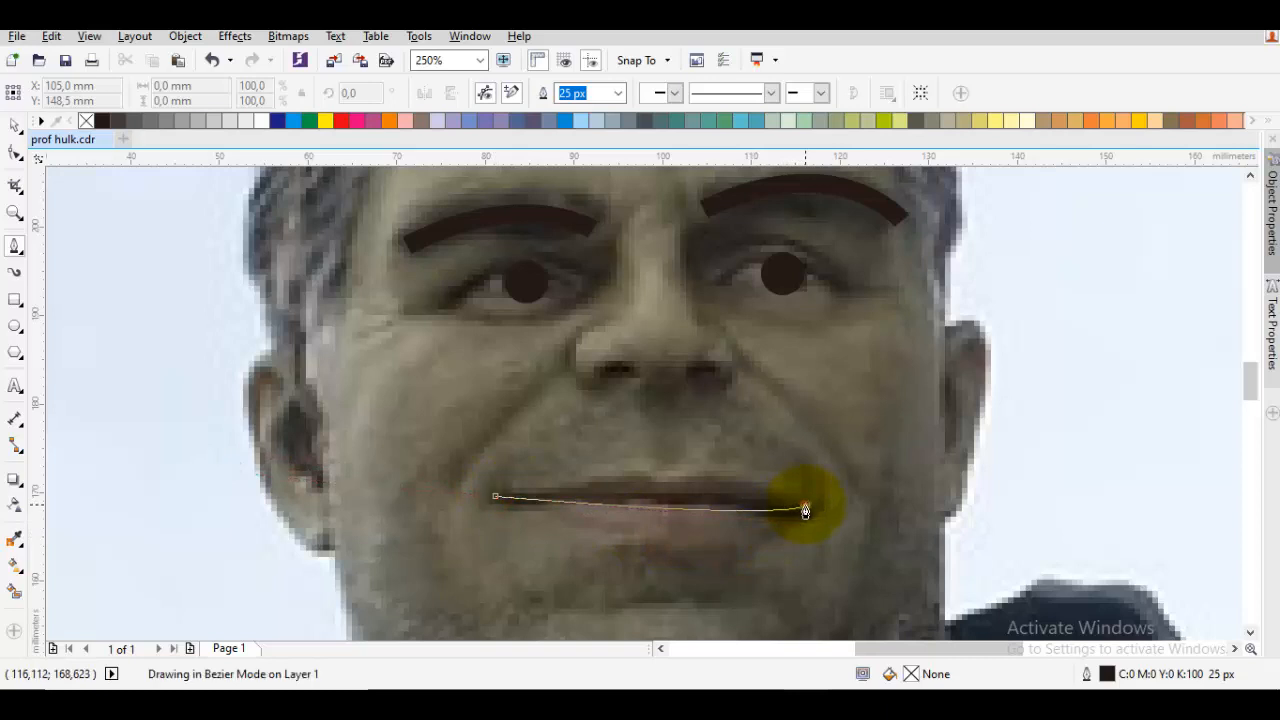
pyautogui.click(805, 511)
pyautogui.press('space')
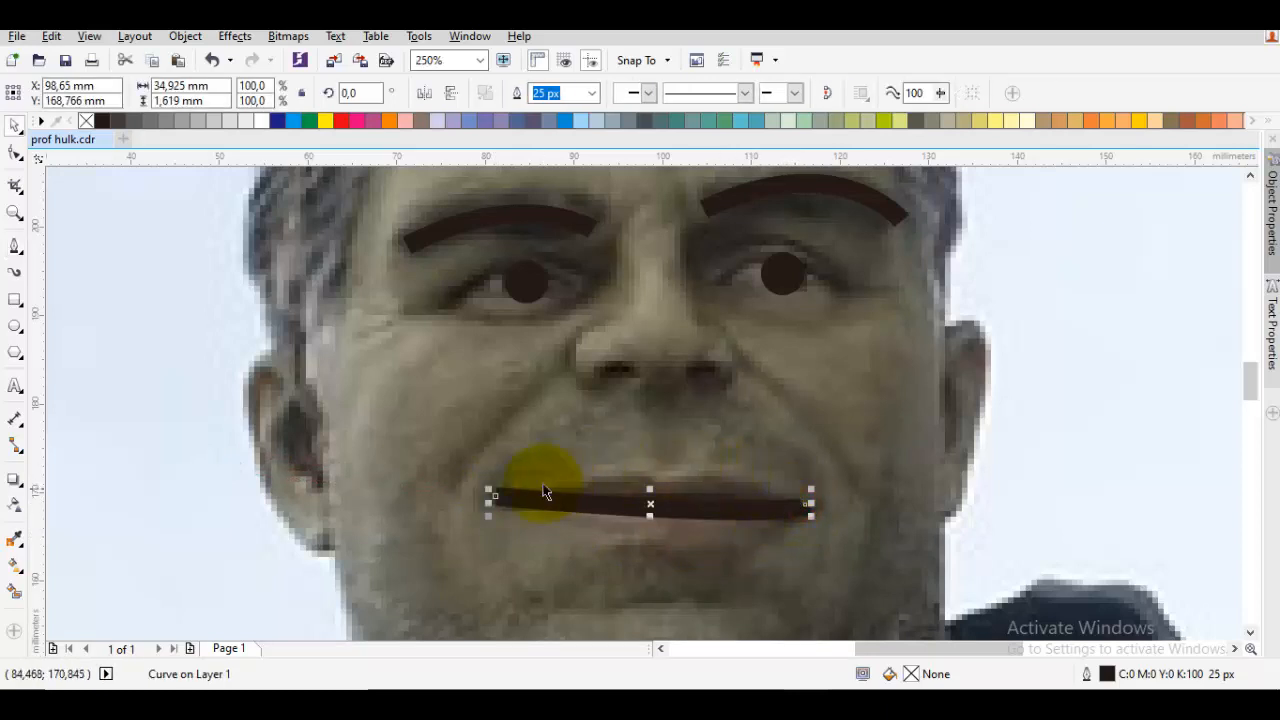
# Reshape the mouth line by adjusting its end nodes and curve handles to follow the lips
pyautogui.press('F10')
pyautogui.click(495, 497)
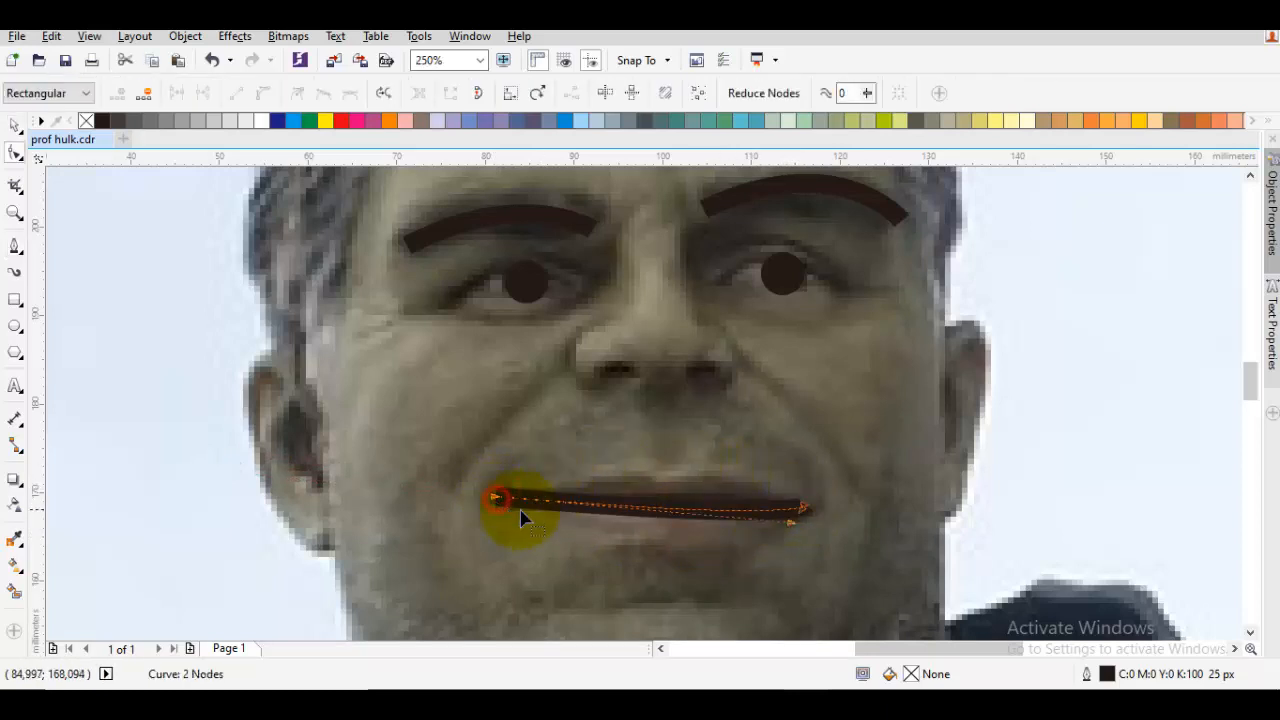
pyautogui.moveTo(792, 524); pyautogui.dragTo(523, 512)
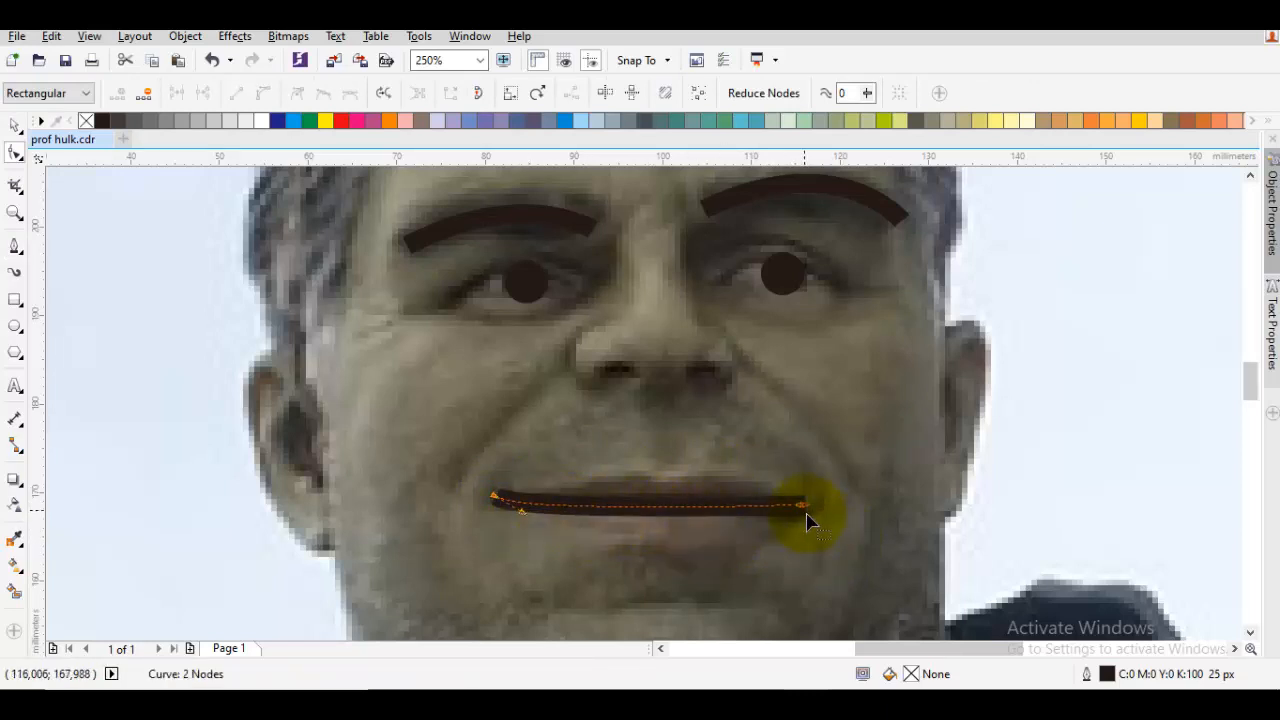
pyautogui.moveTo(800, 512); pyautogui.dragTo(698, 527)
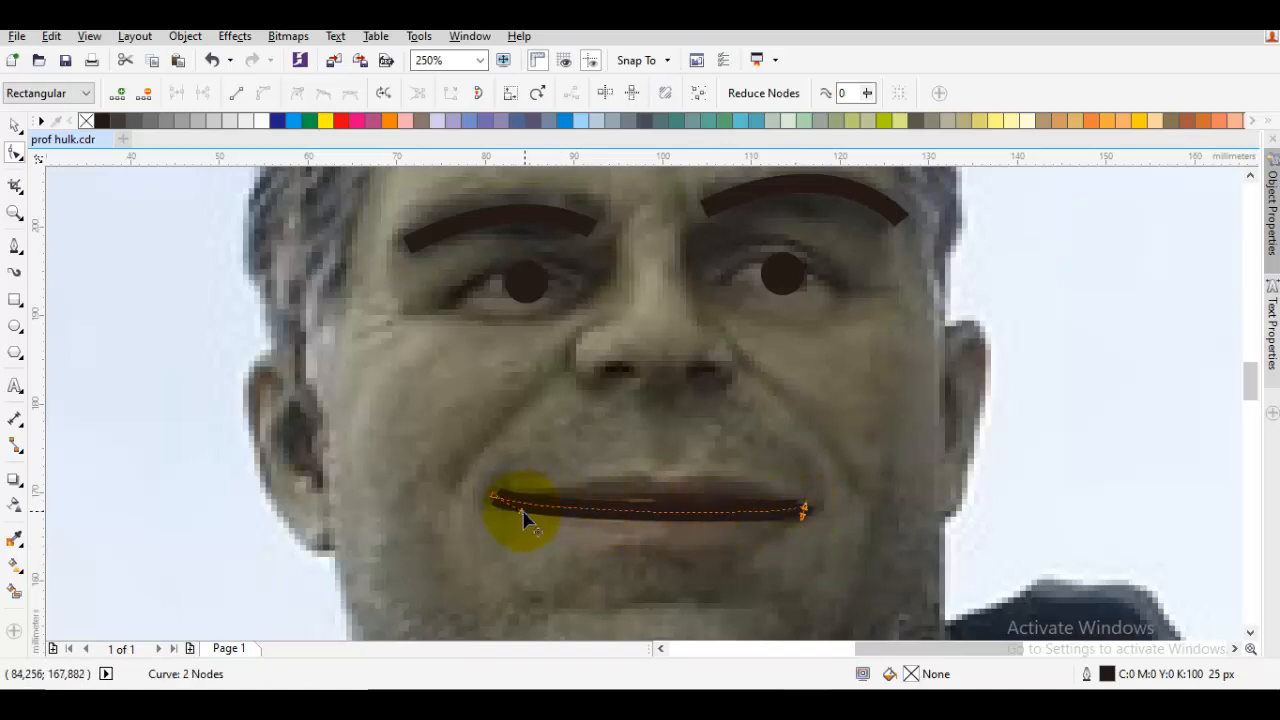
pyautogui.moveTo(522, 511); pyautogui.dragTo(519, 511)
# Draw a short curved line about 18.5 mm wide beneath the lower lip
pyautogui.press('p')
pyautogui.moveTo(759, 584); pyautogui.dragTo(623, 495)
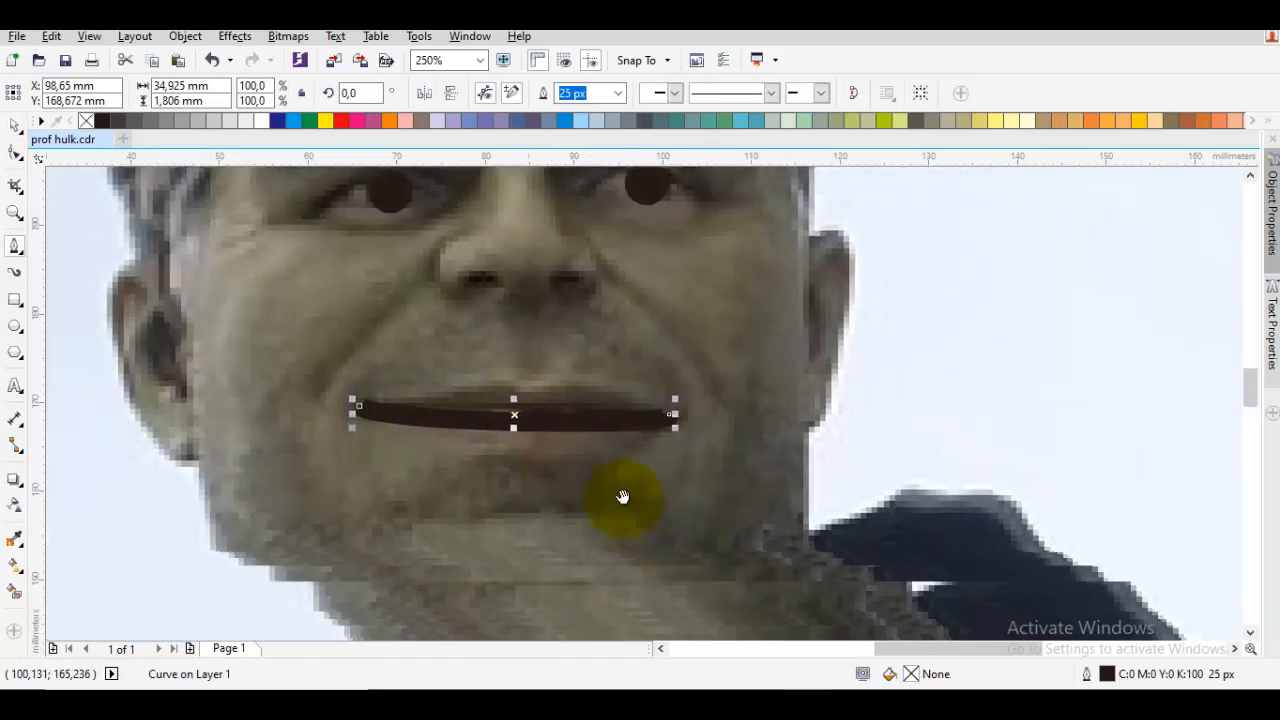
pyautogui.moveTo(459, 462); pyautogui.dragTo(577, 492)
pyautogui.click(624, 462)
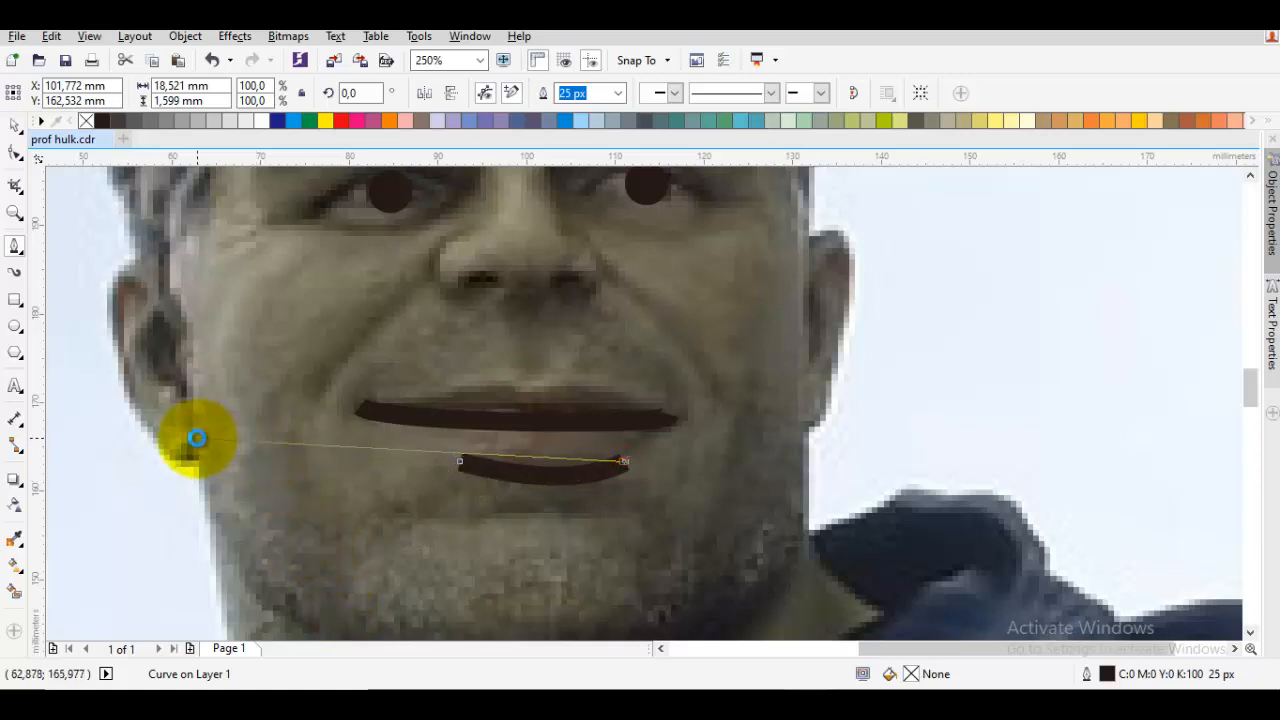
pyautogui.scroll(-2, 188, 429)
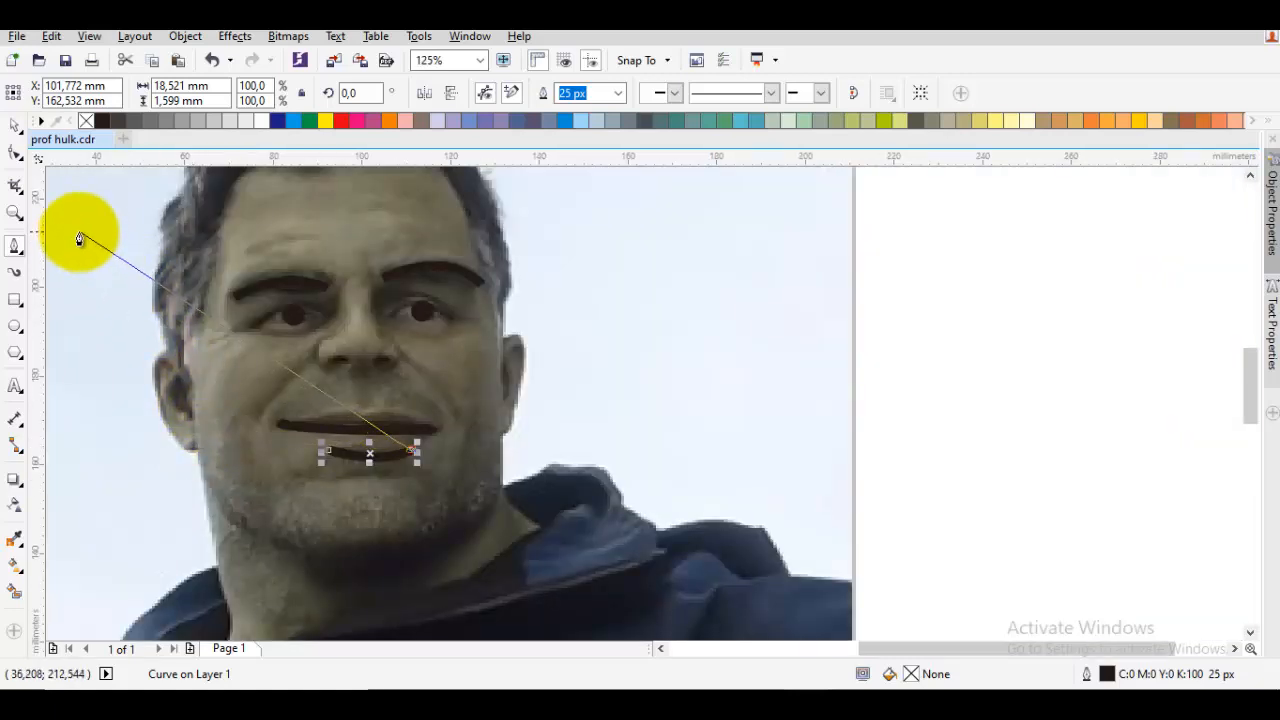
pyautogui.moveTo(131, 238); pyautogui.dragTo(169, 250)
pyautogui.press('space')
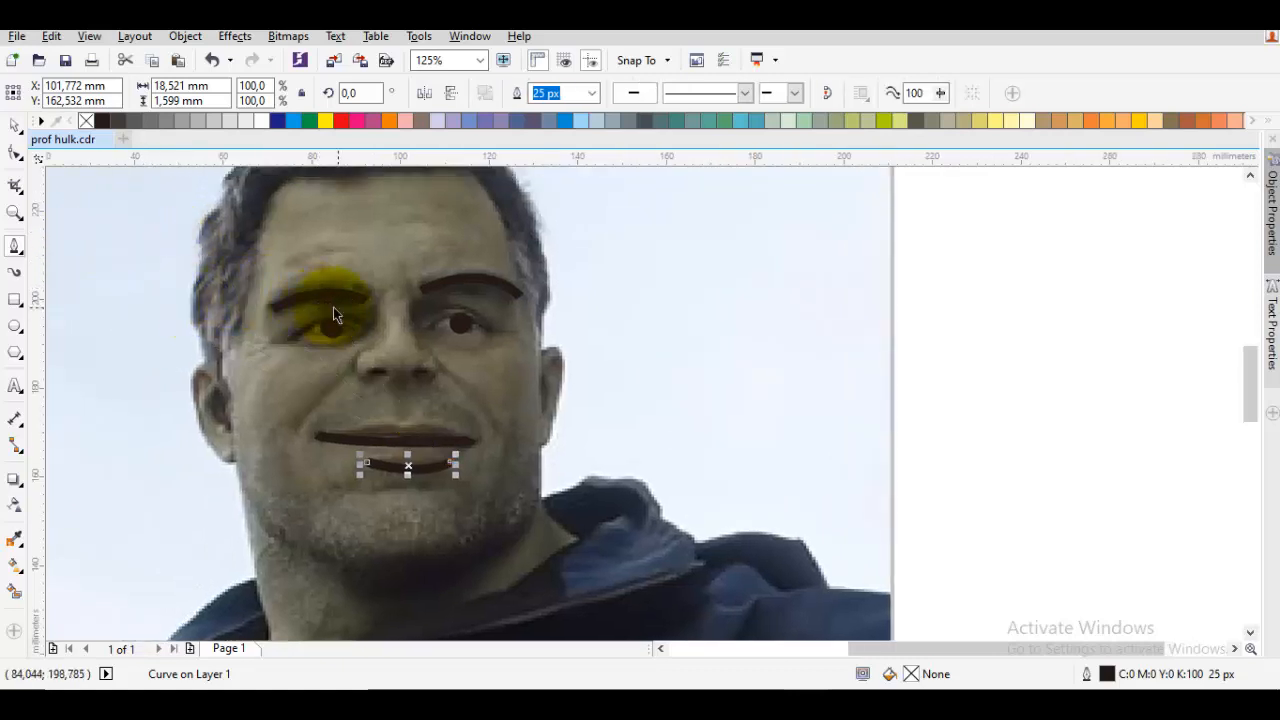
# Shorten the lower lip line slightly at its right end and adjust its curvature through the node handles
pyautogui.scroll(-2, 430, 350)
pyautogui.scroll(4, 465, 378)
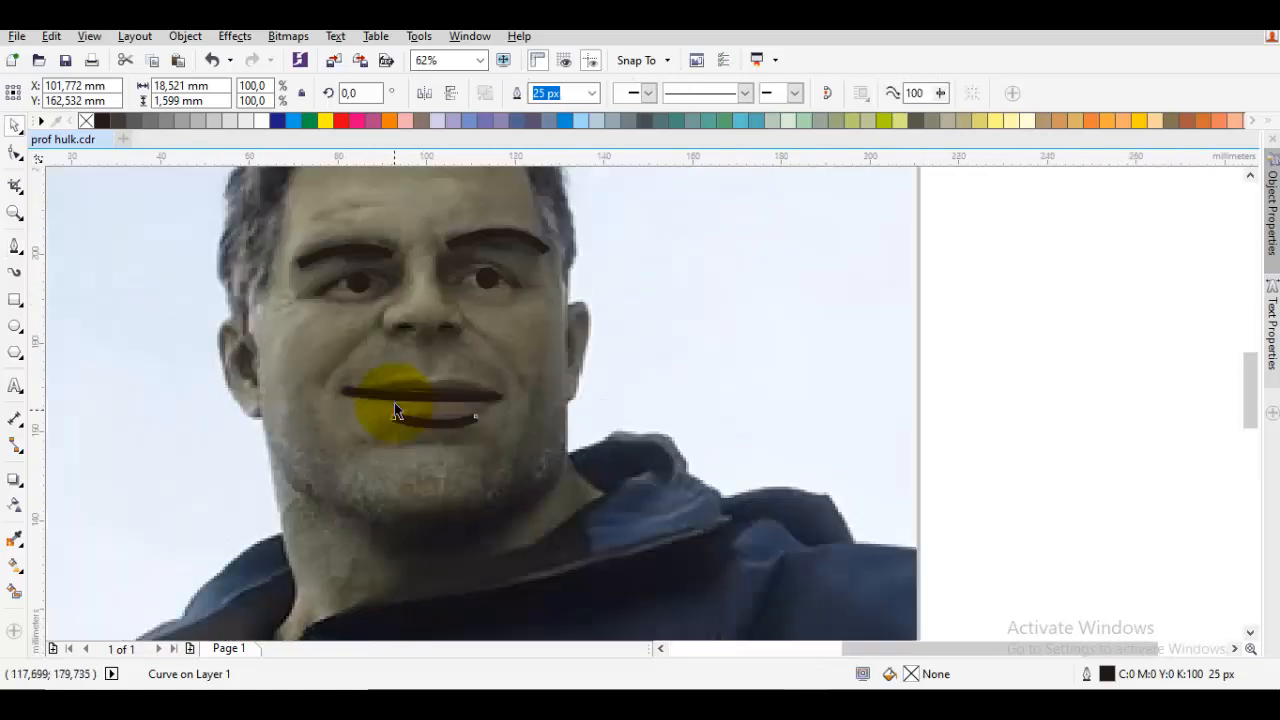
pyautogui.doubleClick(448, 436)
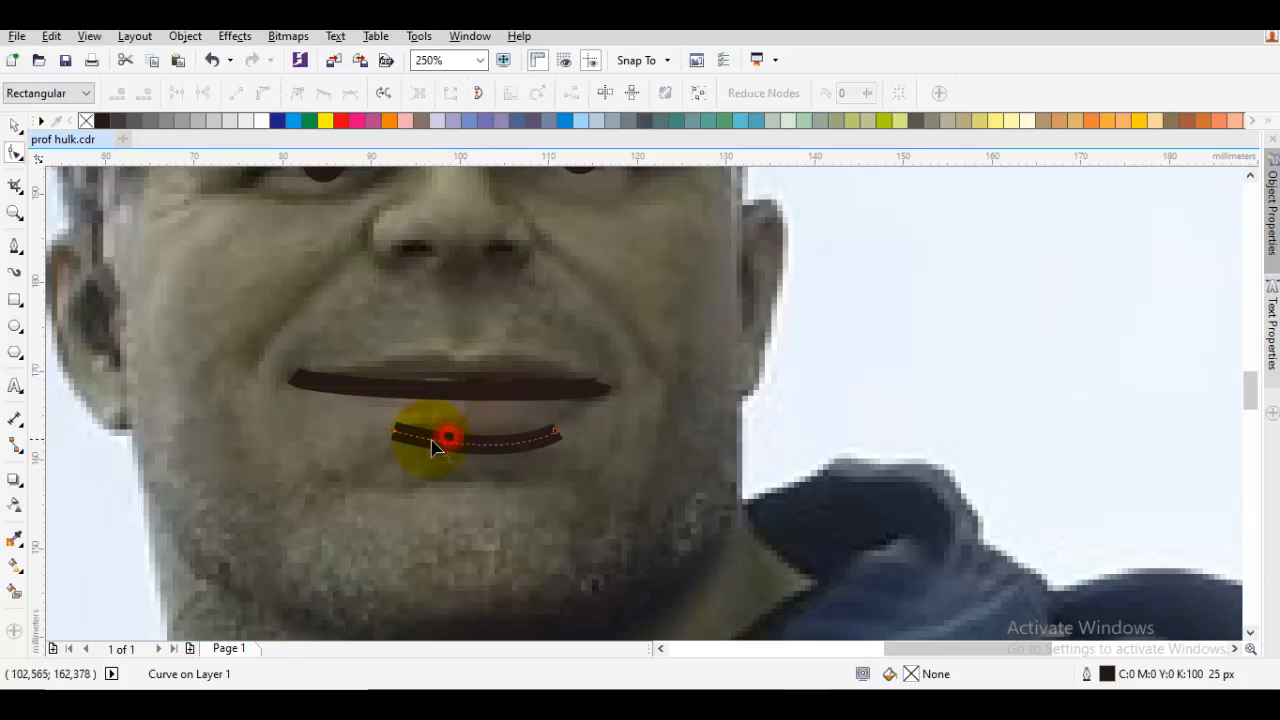
pyautogui.moveTo(558, 436); pyautogui.dragTo(543, 436)
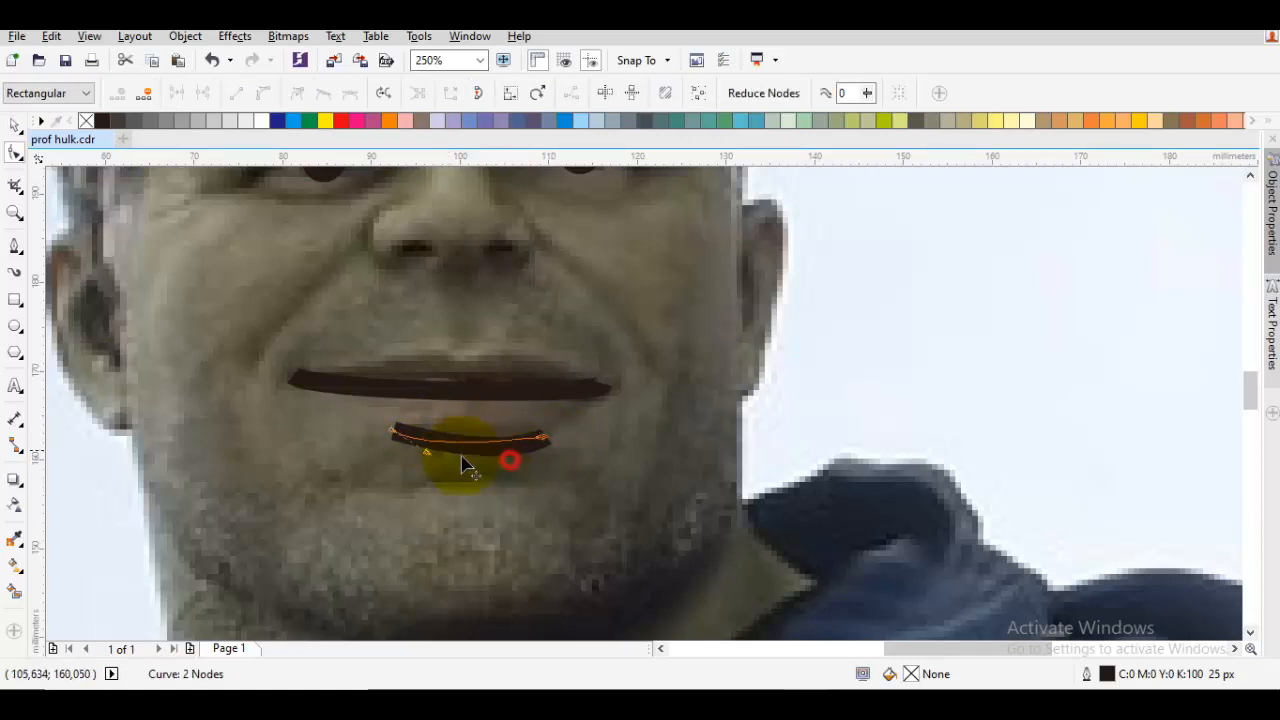
pyautogui.moveTo(461, 458); pyautogui.dragTo(423, 449)
pyautogui.press('space')
pyautogui.press('Escape')
# Draw a hooked line about 17 mm tall down the nose bridge and under its tip, and shift it slightly left
pyautogui.moveTo(476, 322); pyautogui.dragTo(482, 445)
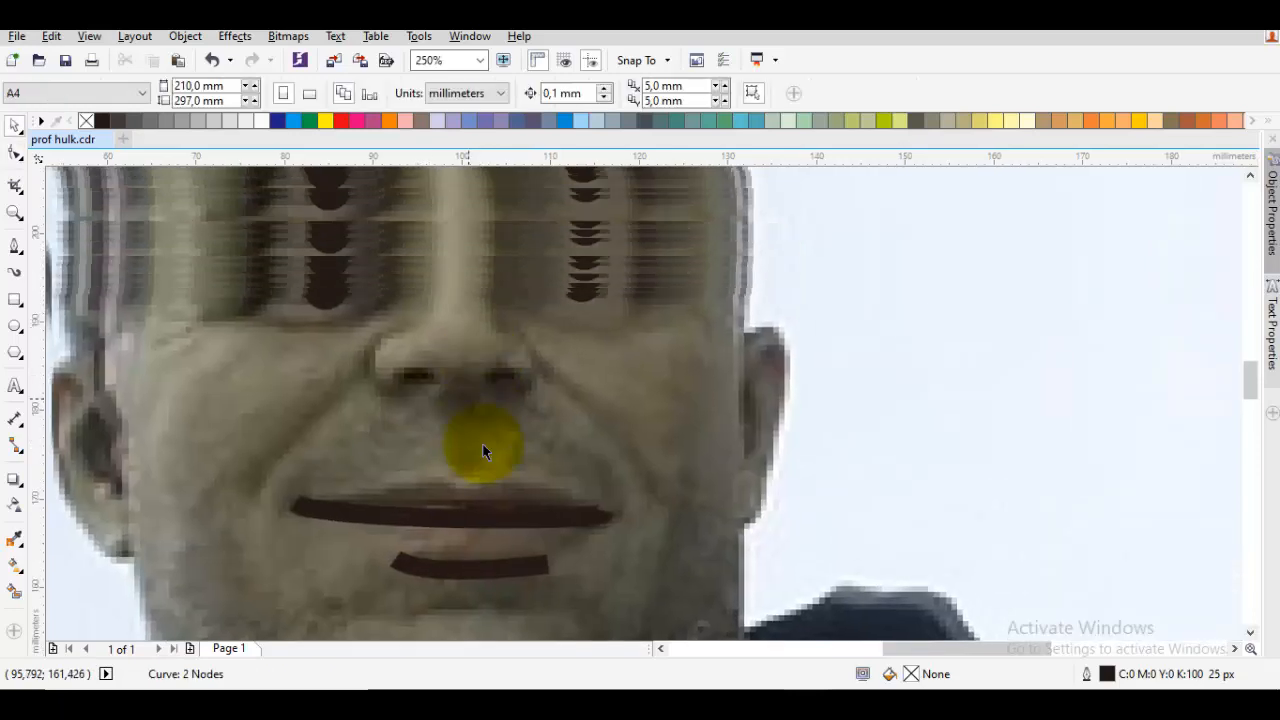
pyautogui.press('F5')
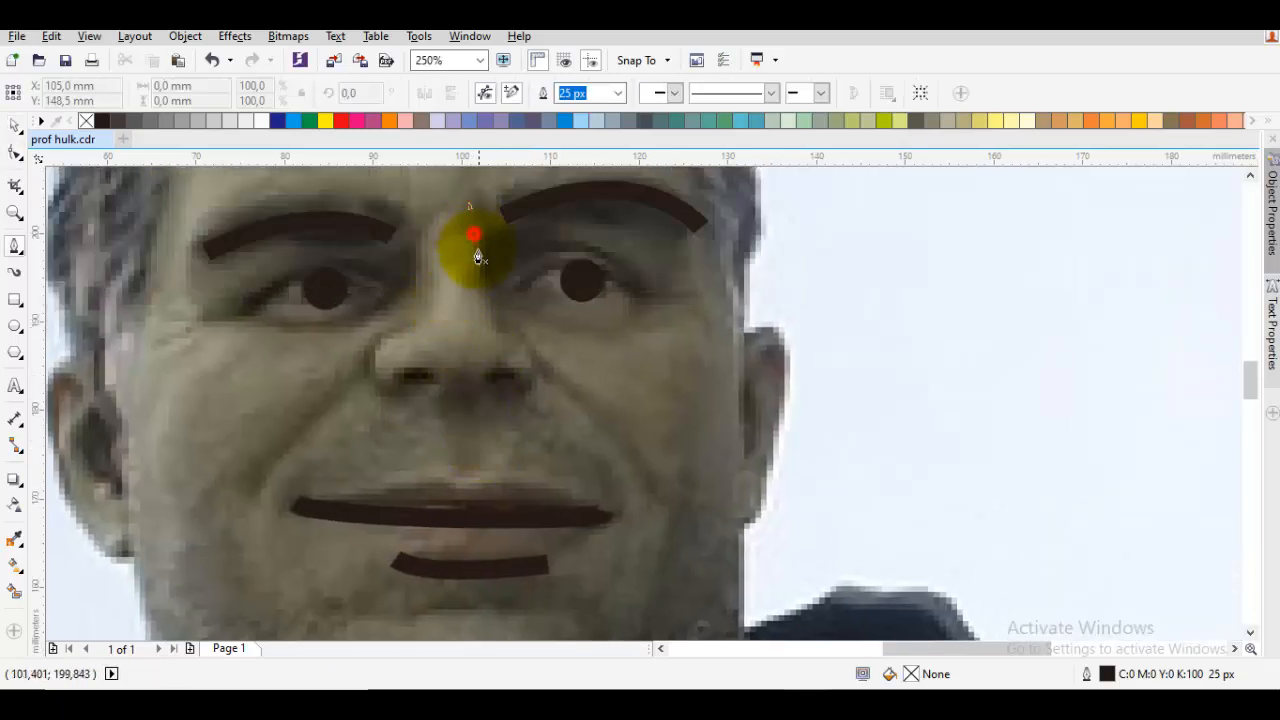
pyautogui.moveTo(478, 257); pyautogui.dragTo(479, 284)
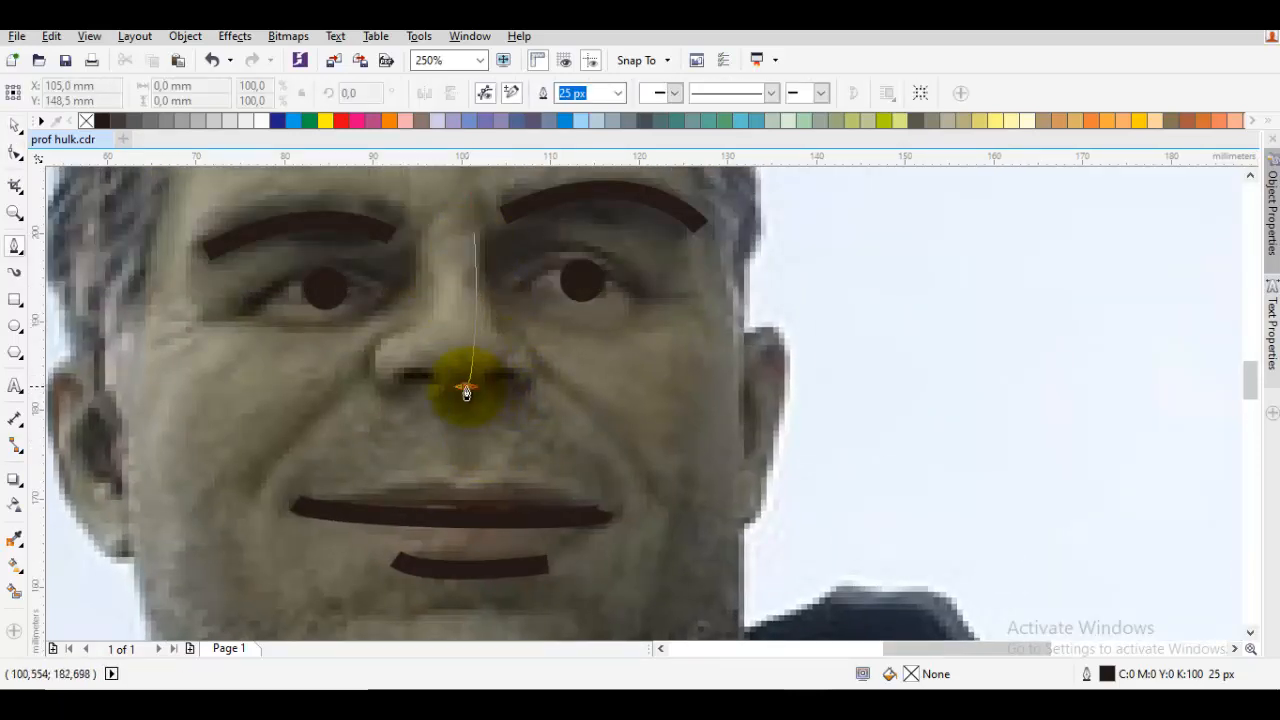
pyautogui.moveTo(466, 389); pyautogui.dragTo(365, 391)
pyautogui.press('space')
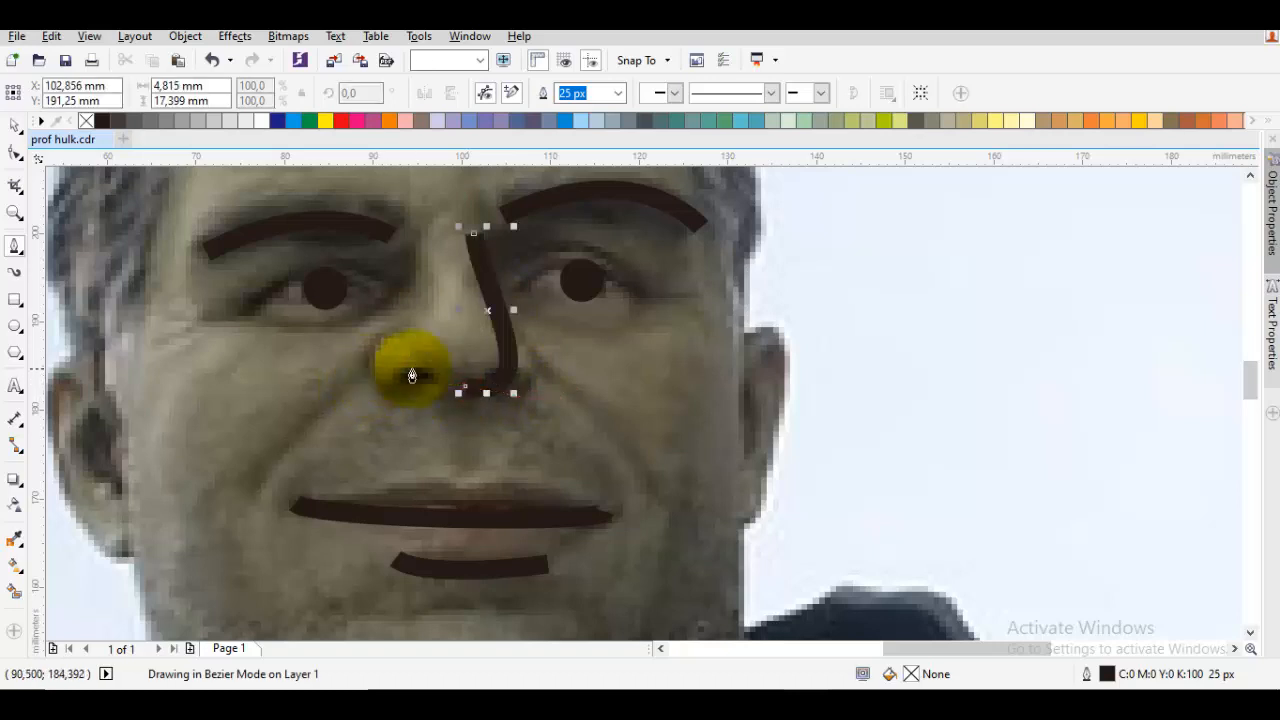
pyautogui.click(494, 370)
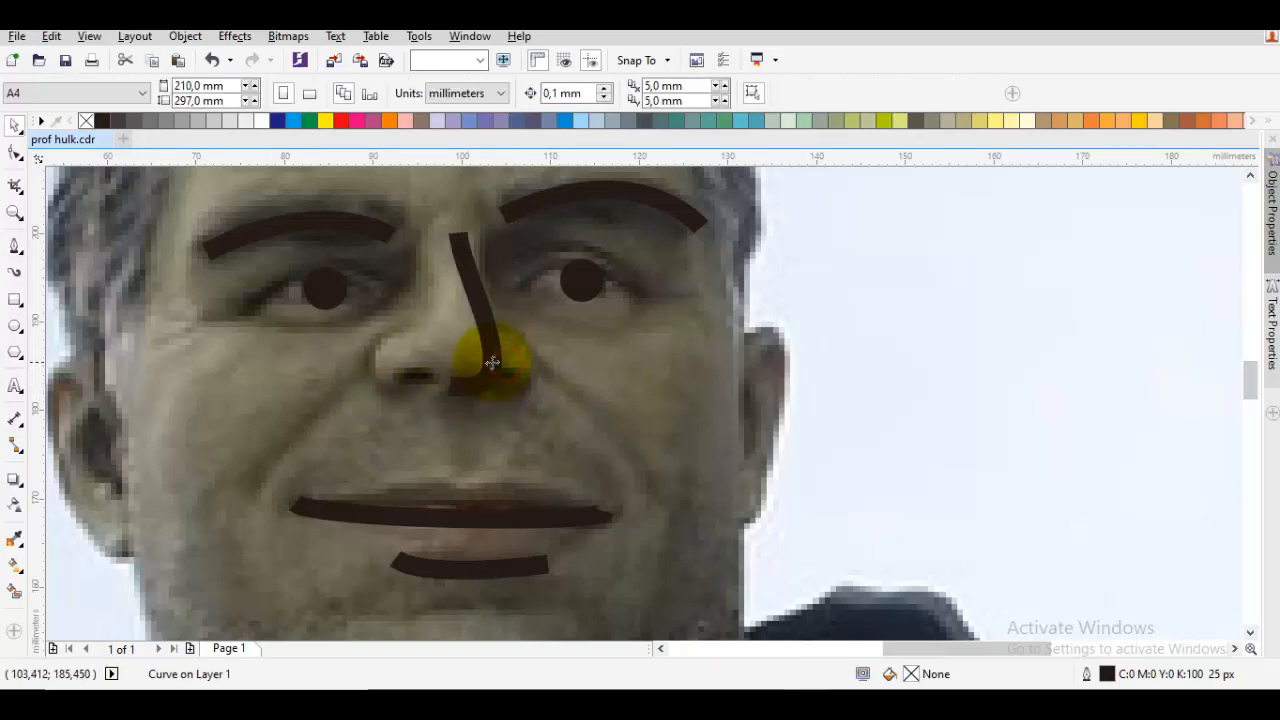
# Move the reference photo aside from the traced lines and undo the move
pyautogui.scroll(-5, 520, 370)
pyautogui.click(424, 370)
pyautogui.moveTo(407, 365); pyautogui.dragTo(828, 365)
pyautogui.click(606, 388)
pyautogui.hotkey('ctrl', 'z')
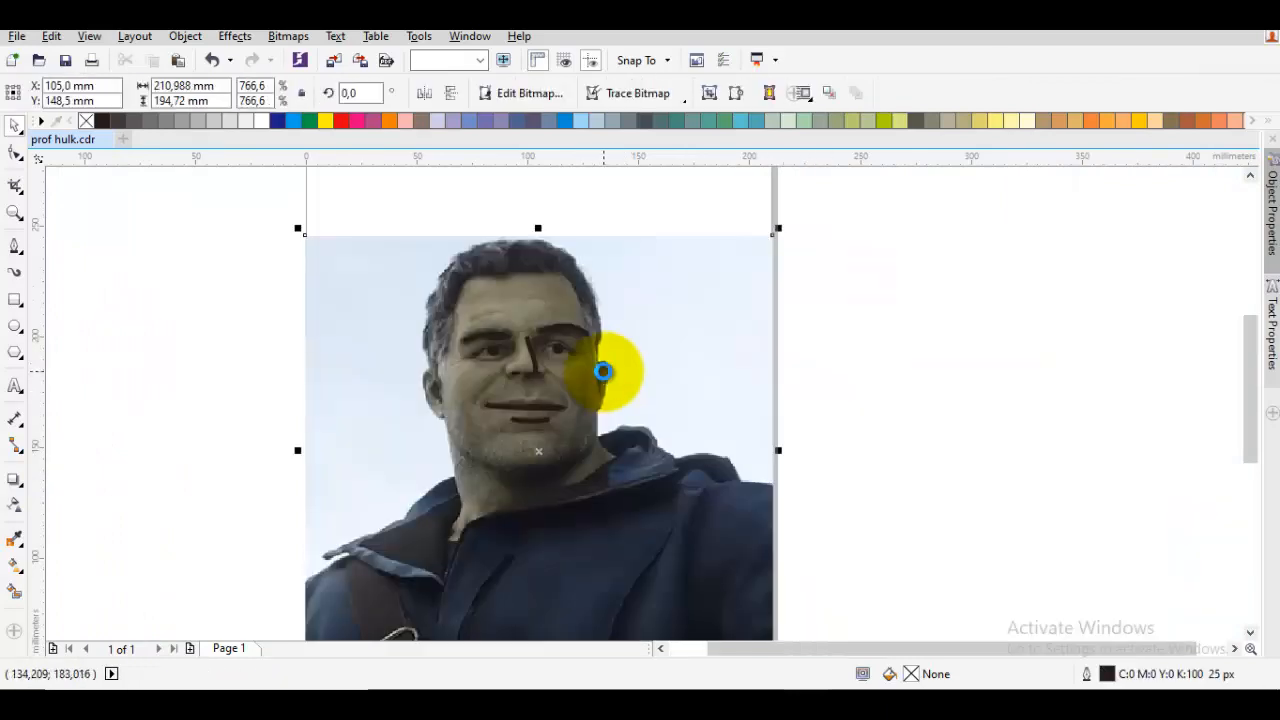
# Draw a gently curved line about 42 mm wide along the hairline across the top of the forehead
pyautogui.press('space')
pyautogui.scroll(2, 490, 285)
pyautogui.scroll(2, 480, 284)
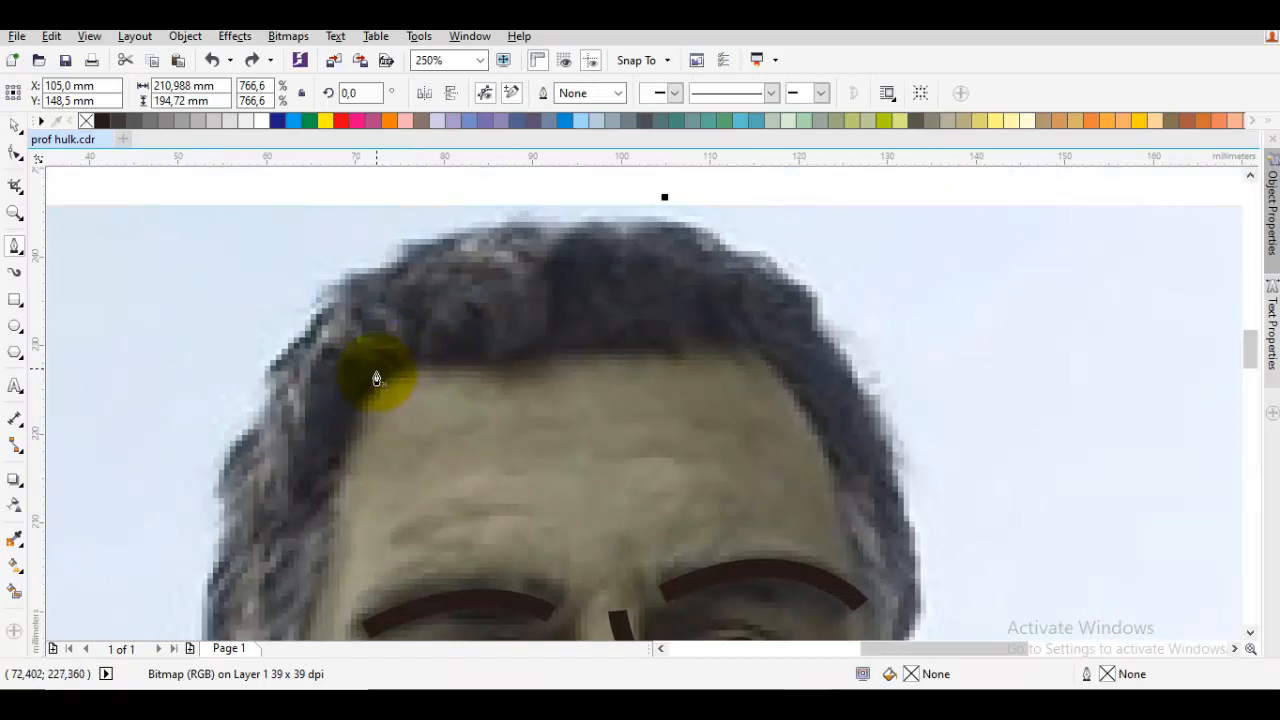
pyautogui.moveTo(376, 378); pyautogui.dragTo(680, 368)
pyautogui.click(744, 351)
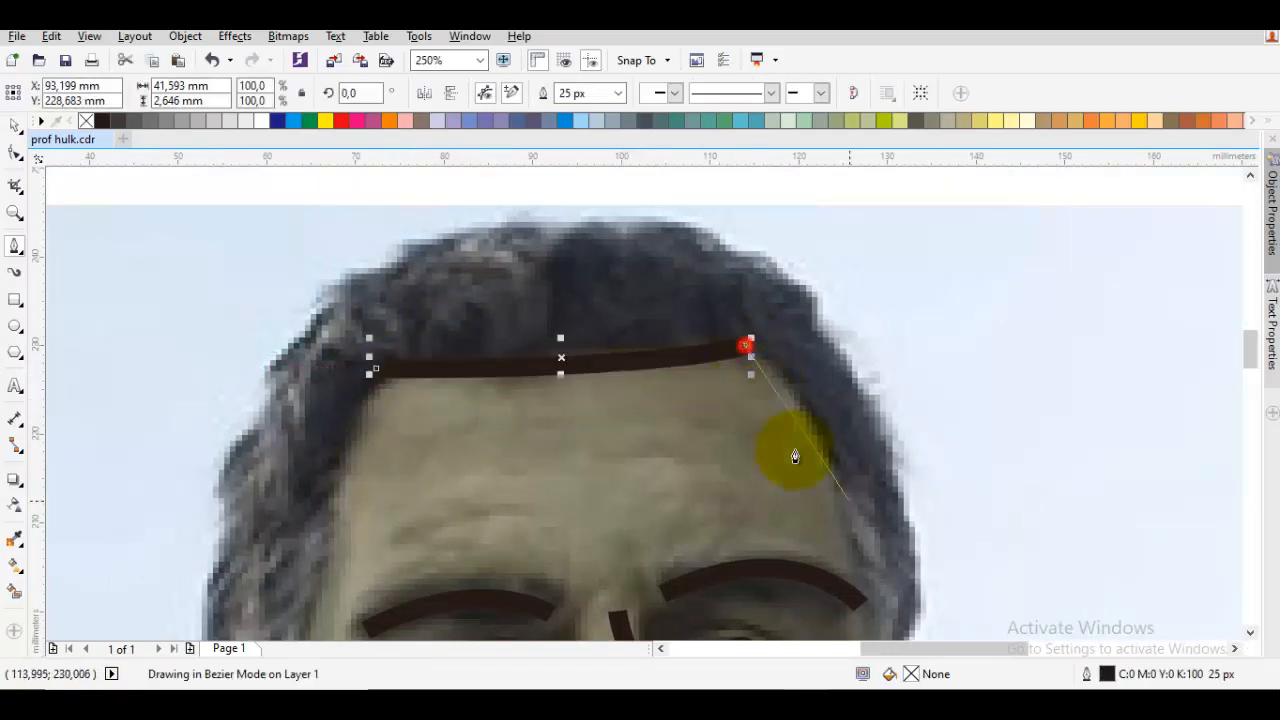
pyautogui.scroll(-2, 800, 400)
pyautogui.moveTo(811, 374); pyautogui.dragTo(843, 449)
pyautogui.scroll(-1, 845, 470)
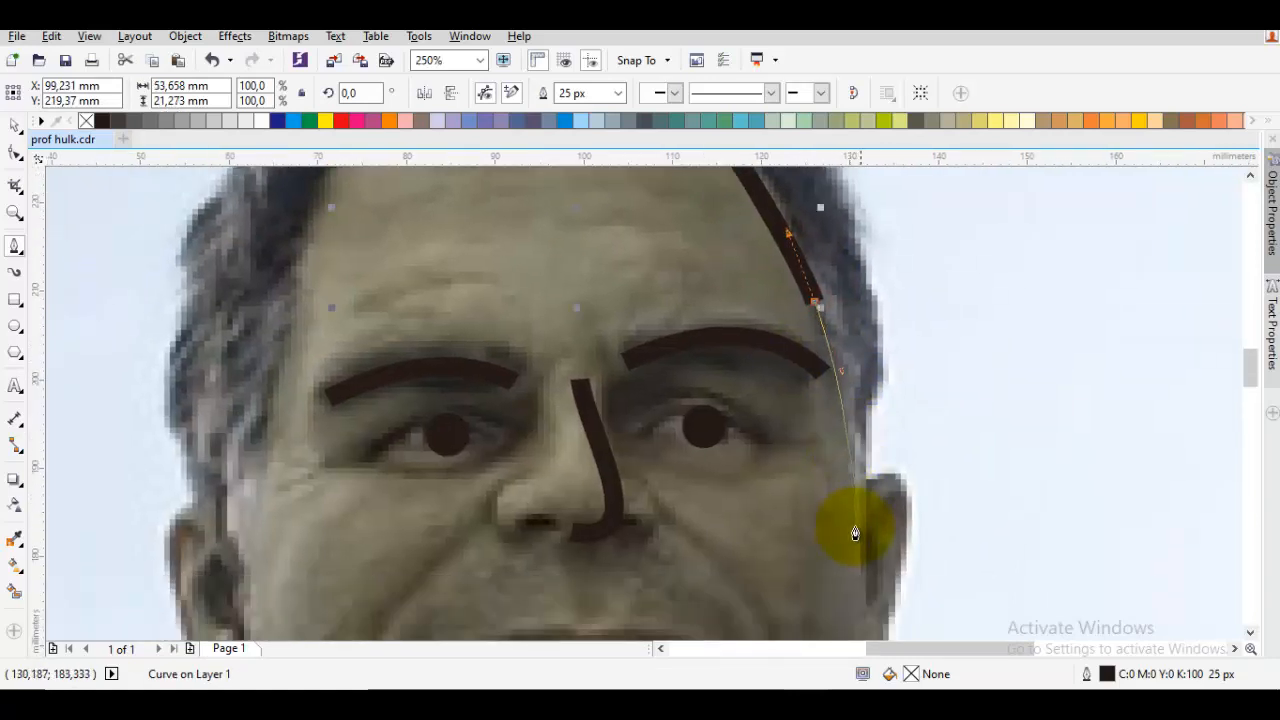
pyautogui.moveTo(860, 514); pyautogui.dragTo(872, 450)
pyautogui.click(872, 418)
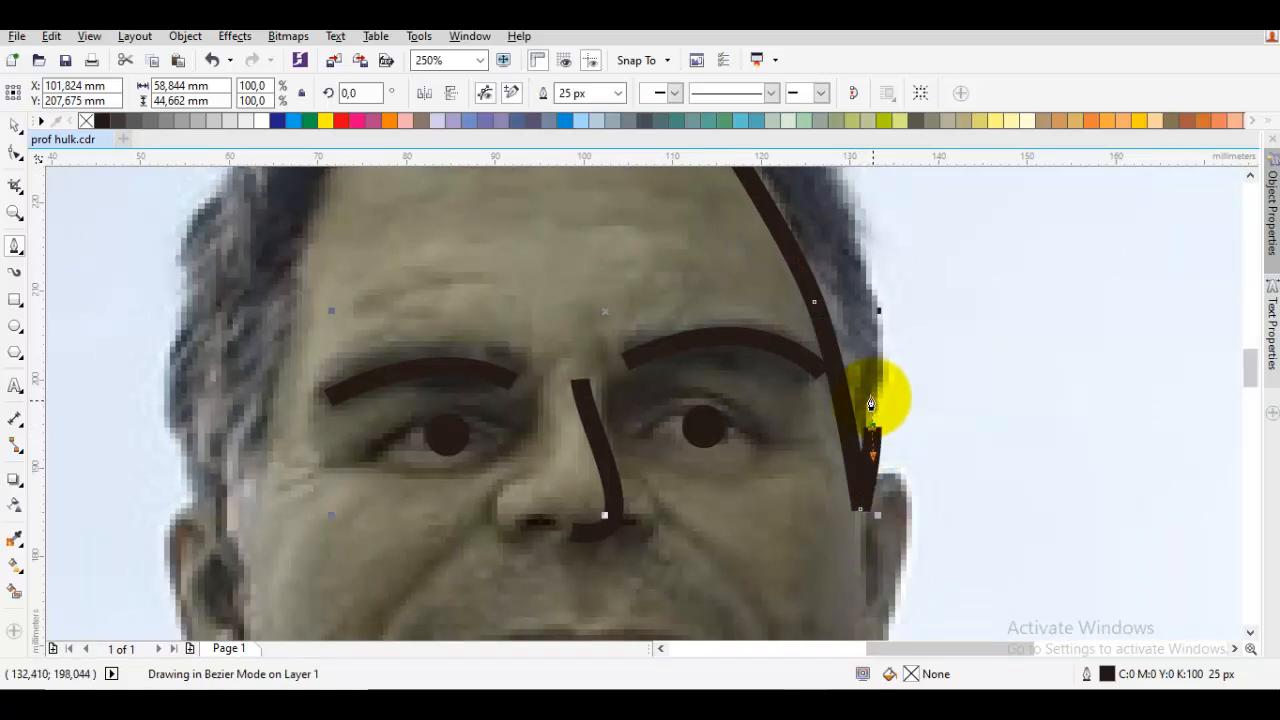
pyautogui.hotkey('ctrl', 'z')
pyautogui.hotkey('ctrl', 'z')
pyautogui.hotkey('ctrl', 'z')
pyautogui.moveTo(823, 362); pyautogui.dragTo(838, 410)
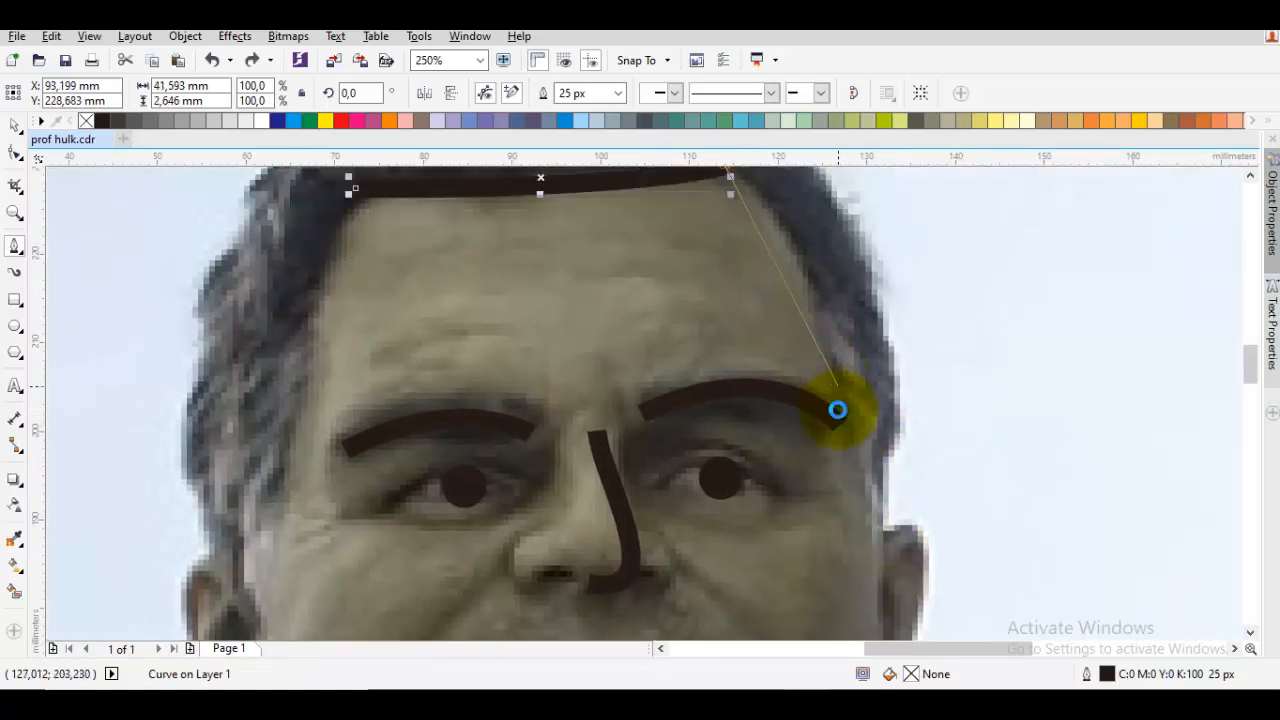
pyautogui.moveTo(820, 338); pyautogui.dragTo(808, 400)
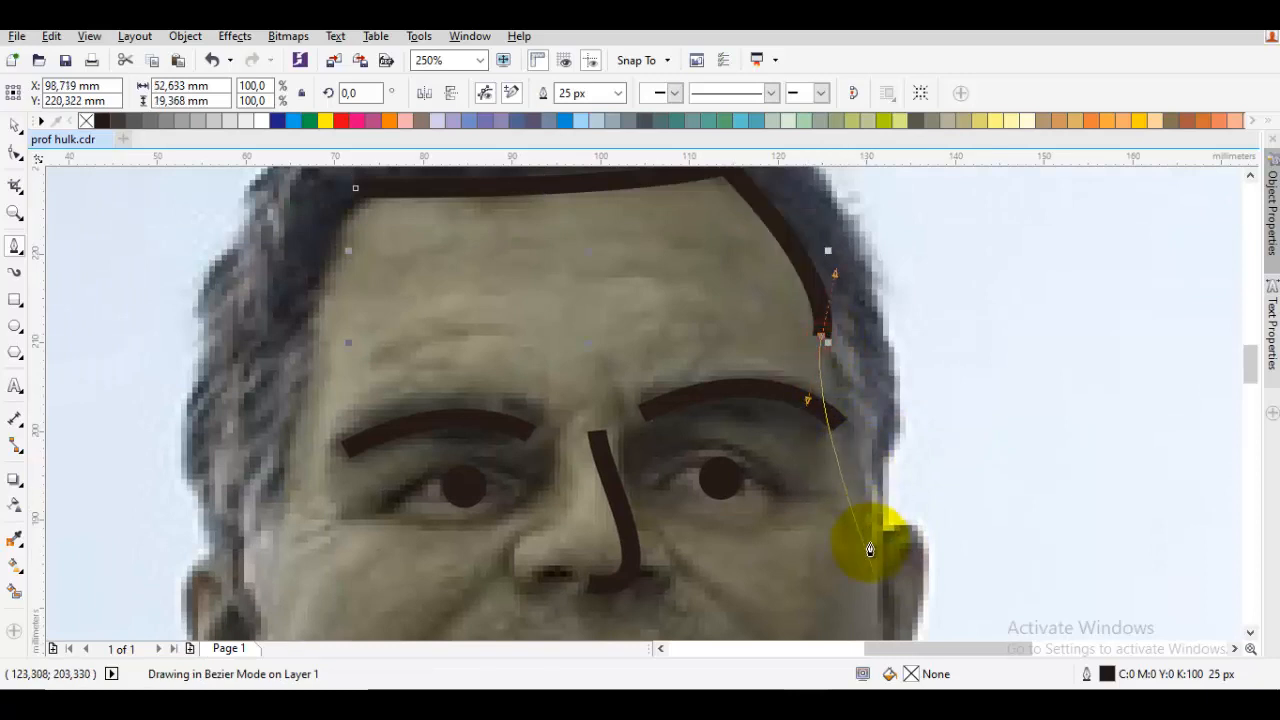
pyautogui.click(872, 585)
pyautogui.hotkey('ctrl', 'z')
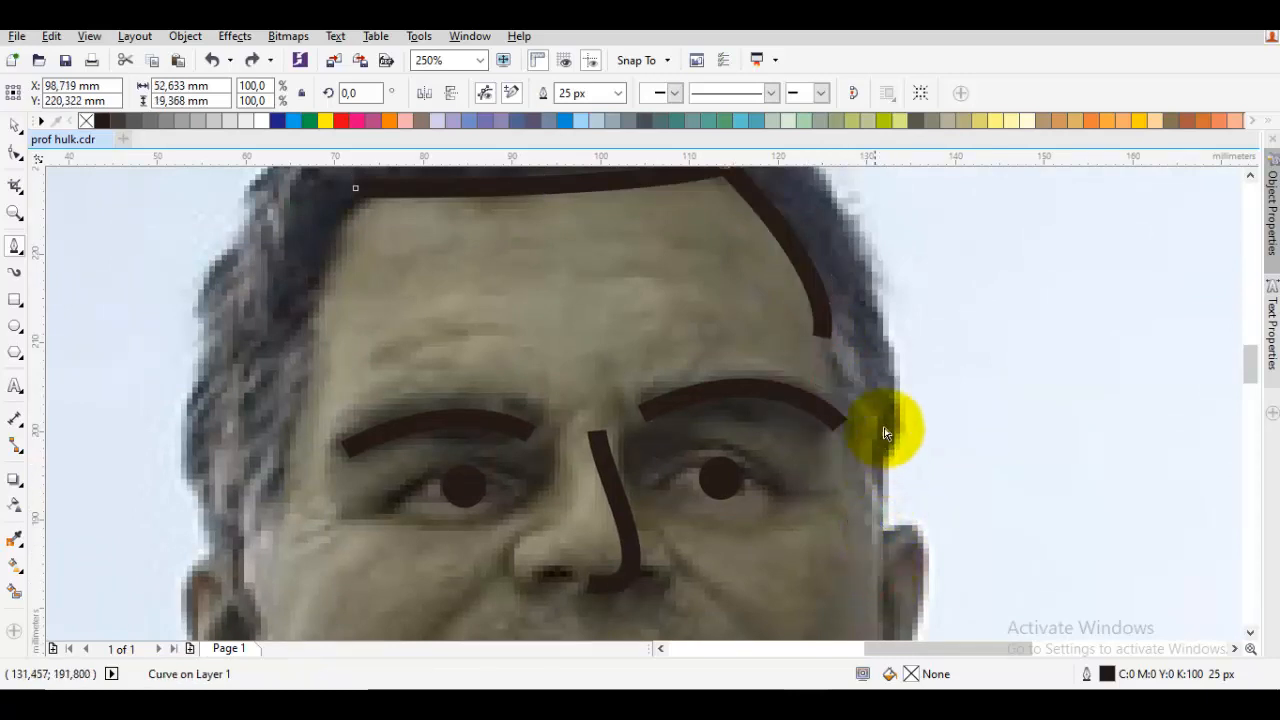
pyautogui.hotkey('ctrl', 'z')
# Extend the hairline curve down the right temple to the ear and back up the sideburn's outer edge, about 60 mm wide and 45 mm tall overall
pyautogui.moveTo(828, 346); pyautogui.dragTo(818, 370)
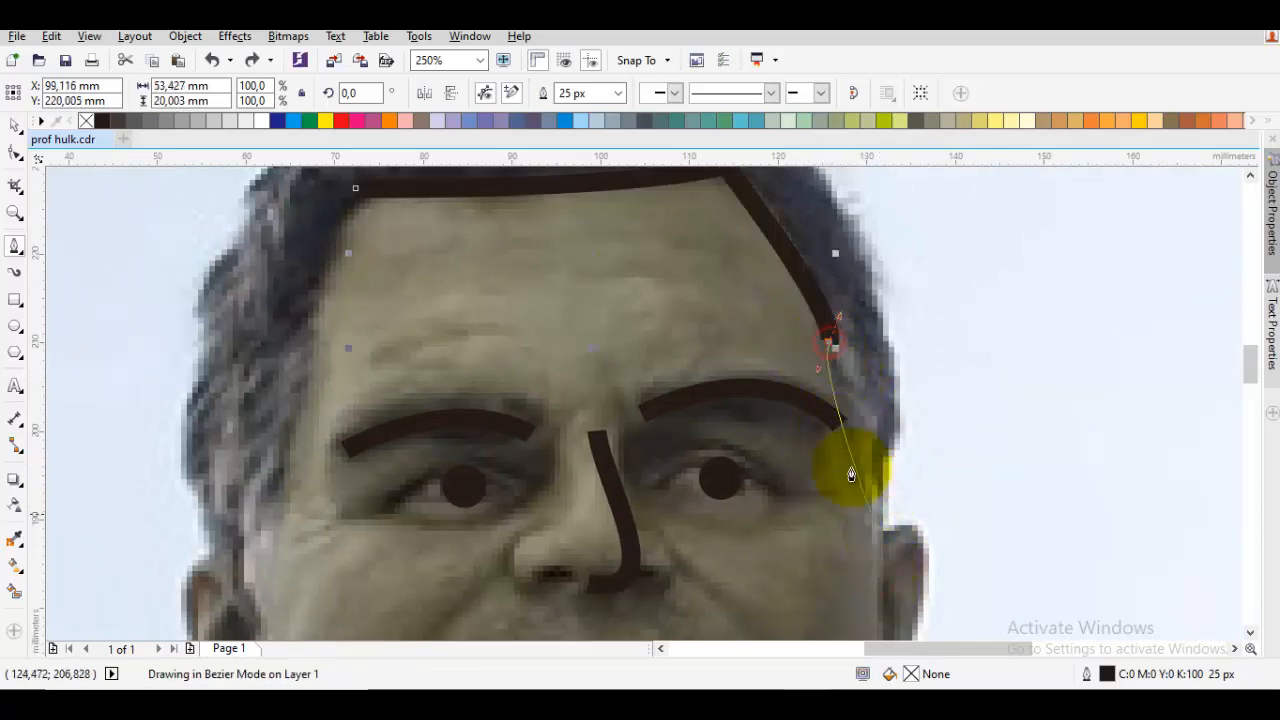
pyautogui.click(878, 562)
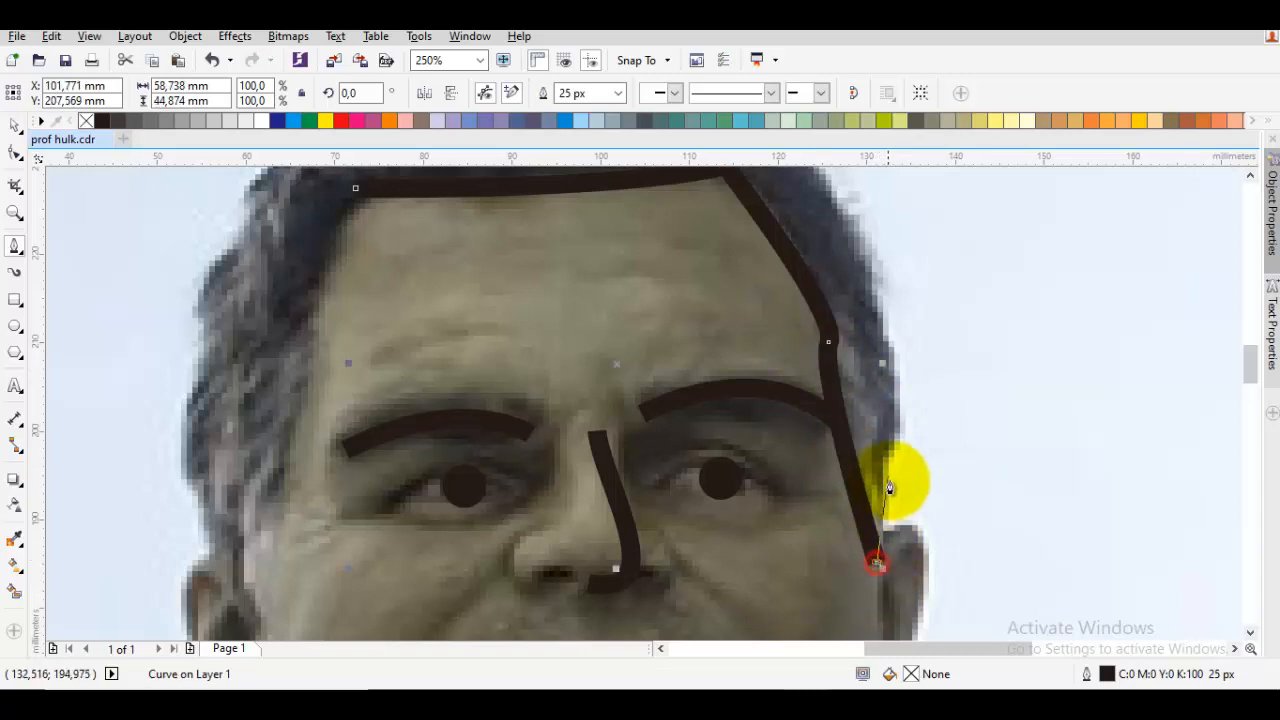
pyautogui.press('space')
pyautogui.scroll(-2, 886, 460)
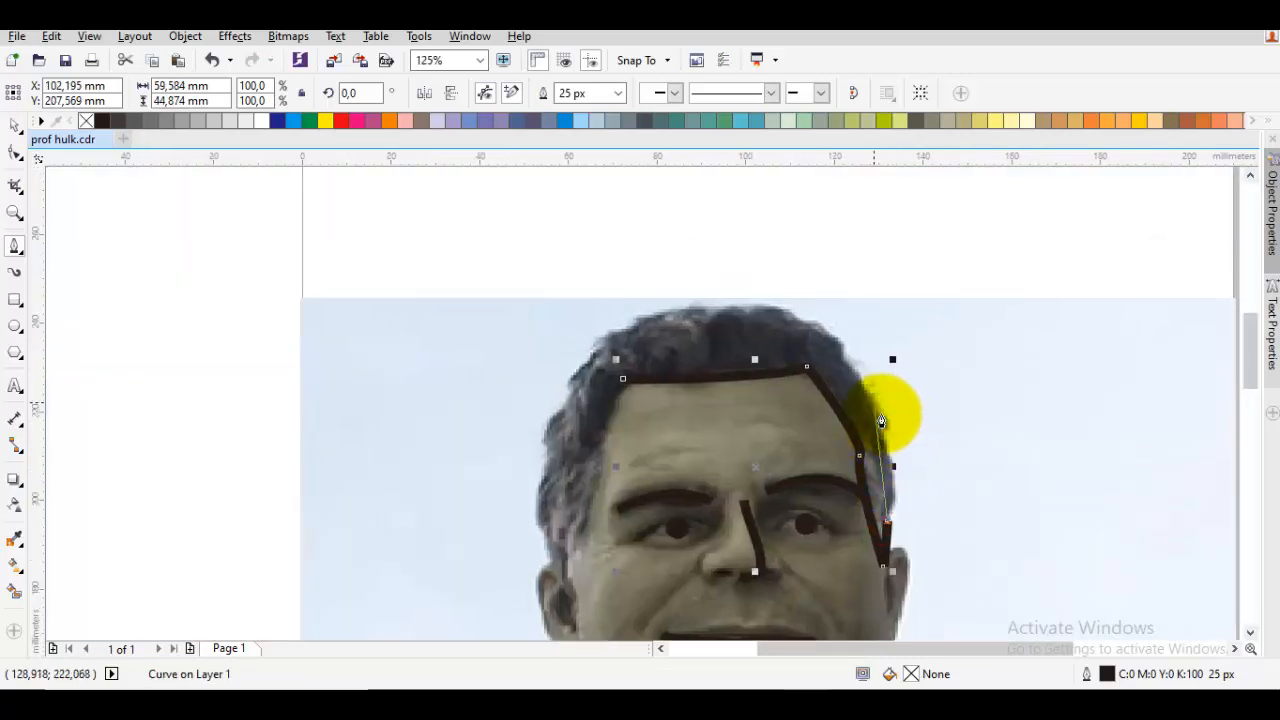
# Continue the curve around the outer hair edge, over the crown and down the left side, about 80 mm wide and 59 mm tall overall
pyautogui.moveTo(891, 441); pyautogui.dragTo(790, 360)
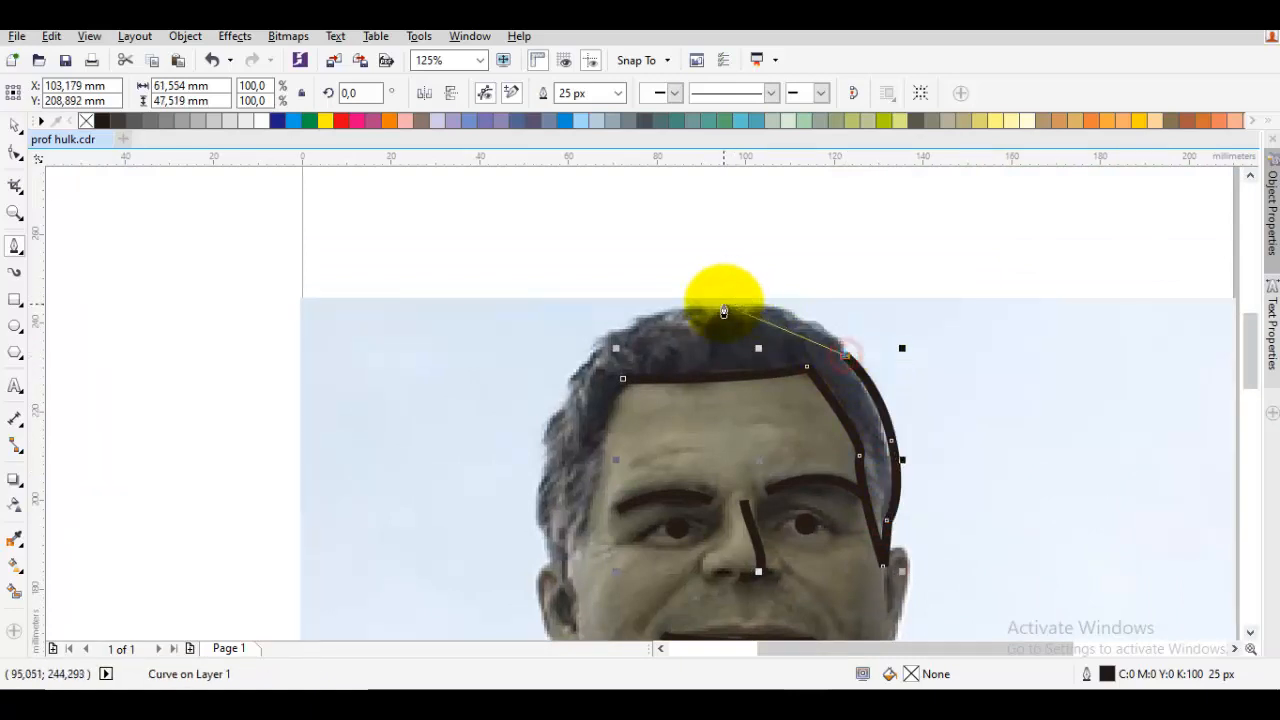
pyautogui.moveTo(724, 308); pyautogui.dragTo(590, 304)
pyautogui.click(590, 358)
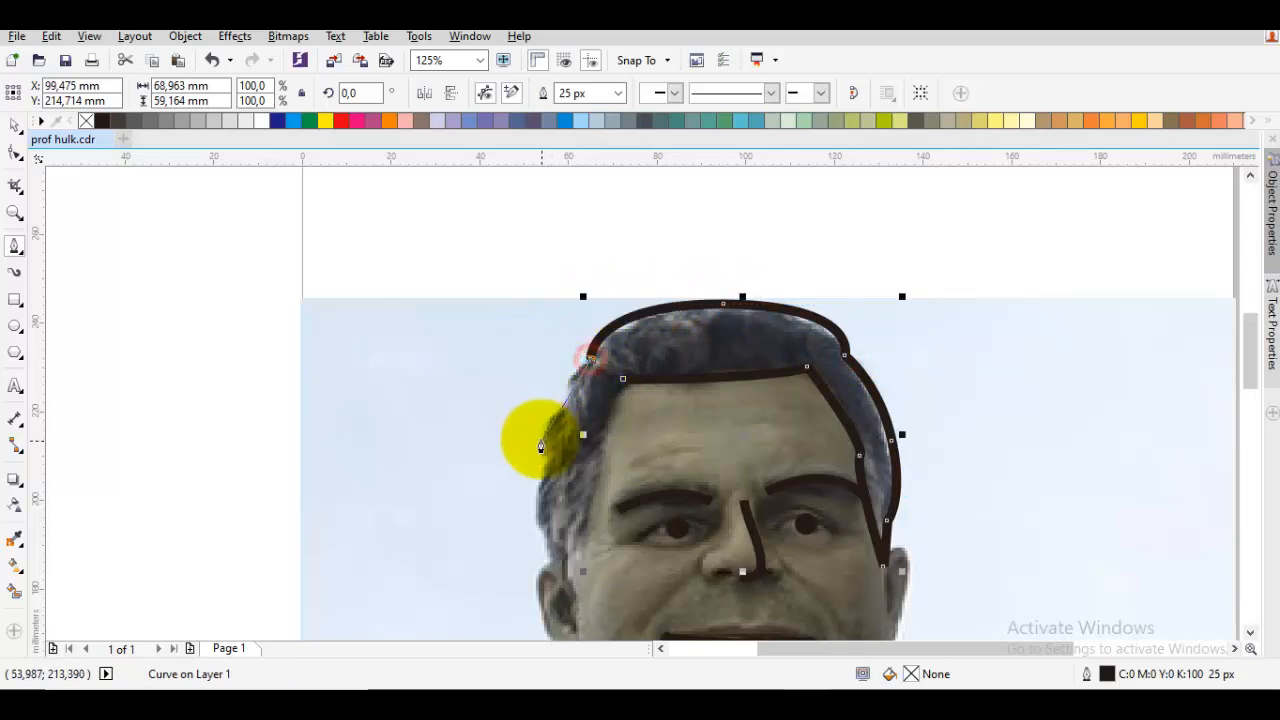
pyautogui.moveTo(540, 446); pyautogui.dragTo(528, 537)
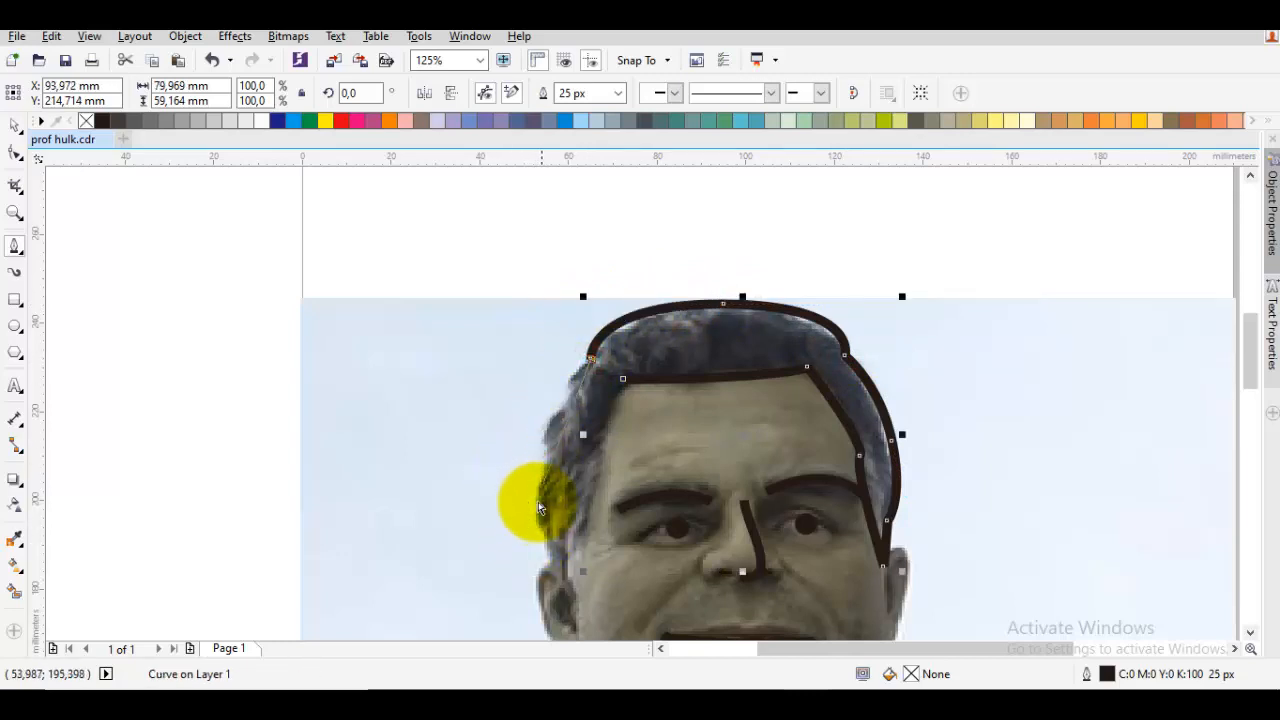
pyautogui.hotkey('ctrl', 'z')
pyautogui.moveTo(539, 478); pyautogui.dragTo(543, 523)
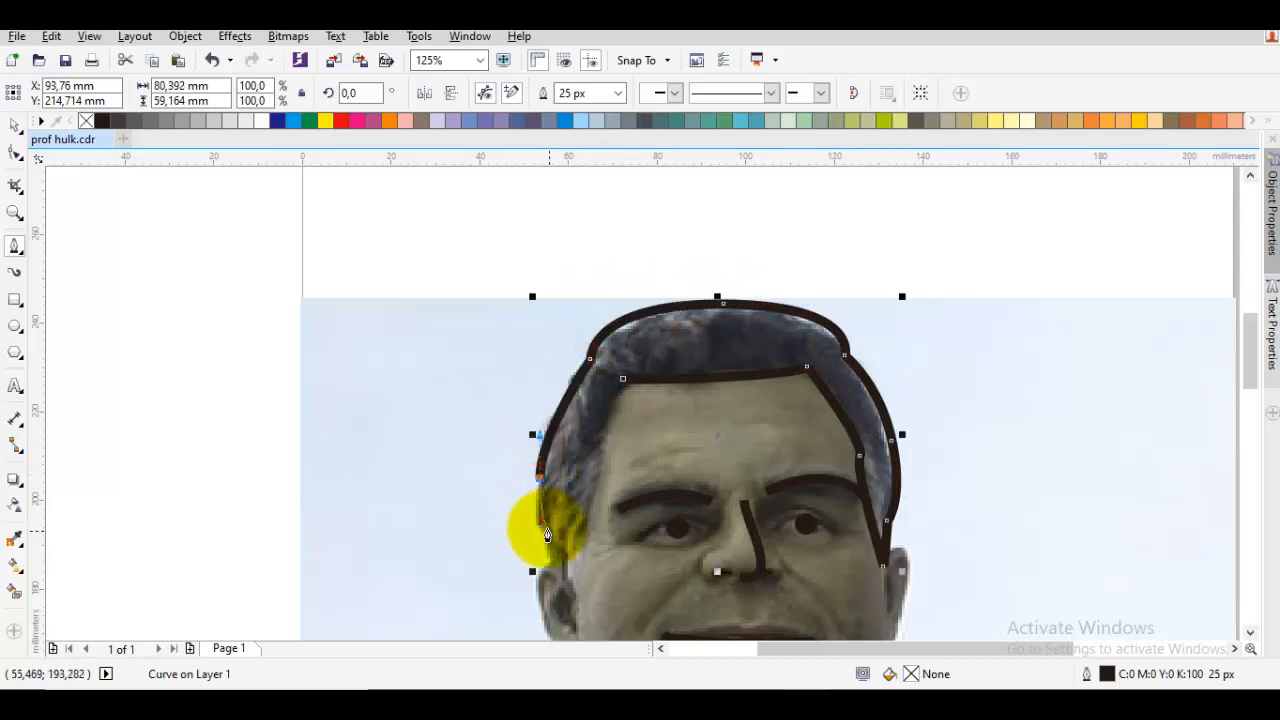
pyautogui.scroll(4, 550, 540)
pyautogui.scroll(-2, 560, 526)
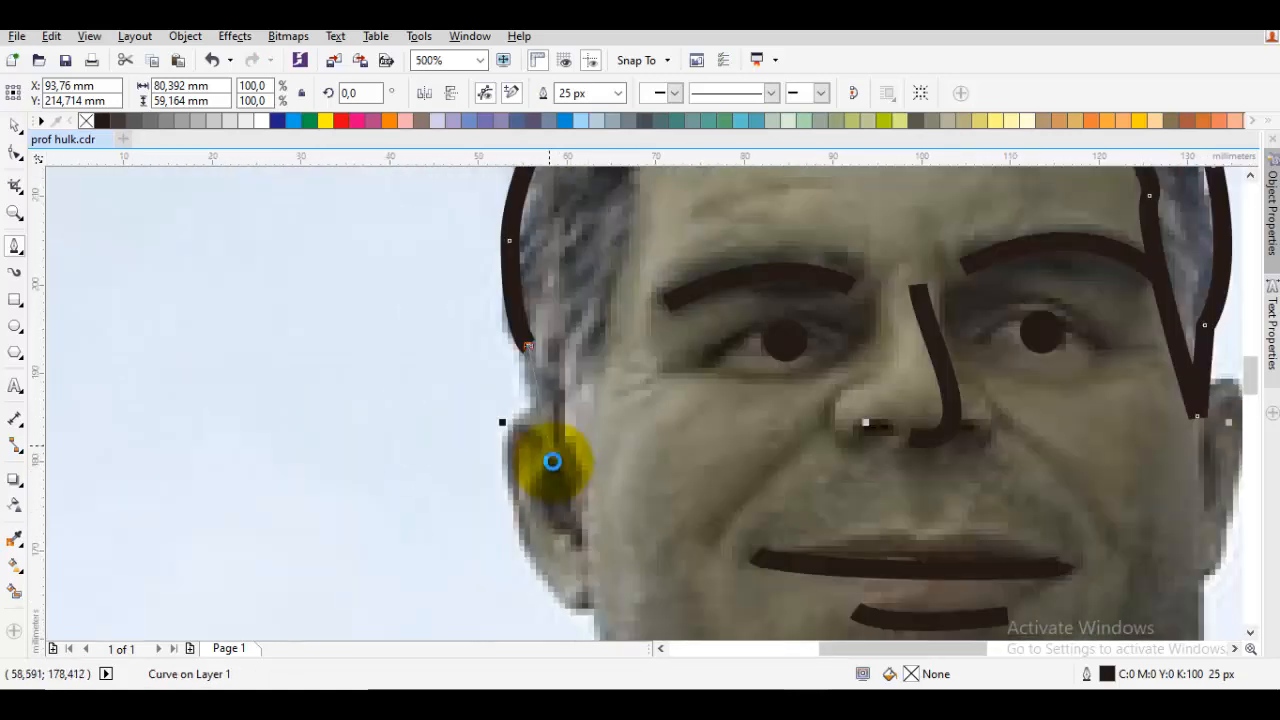
pyautogui.moveTo(548, 432); pyautogui.dragTo(549, 468)
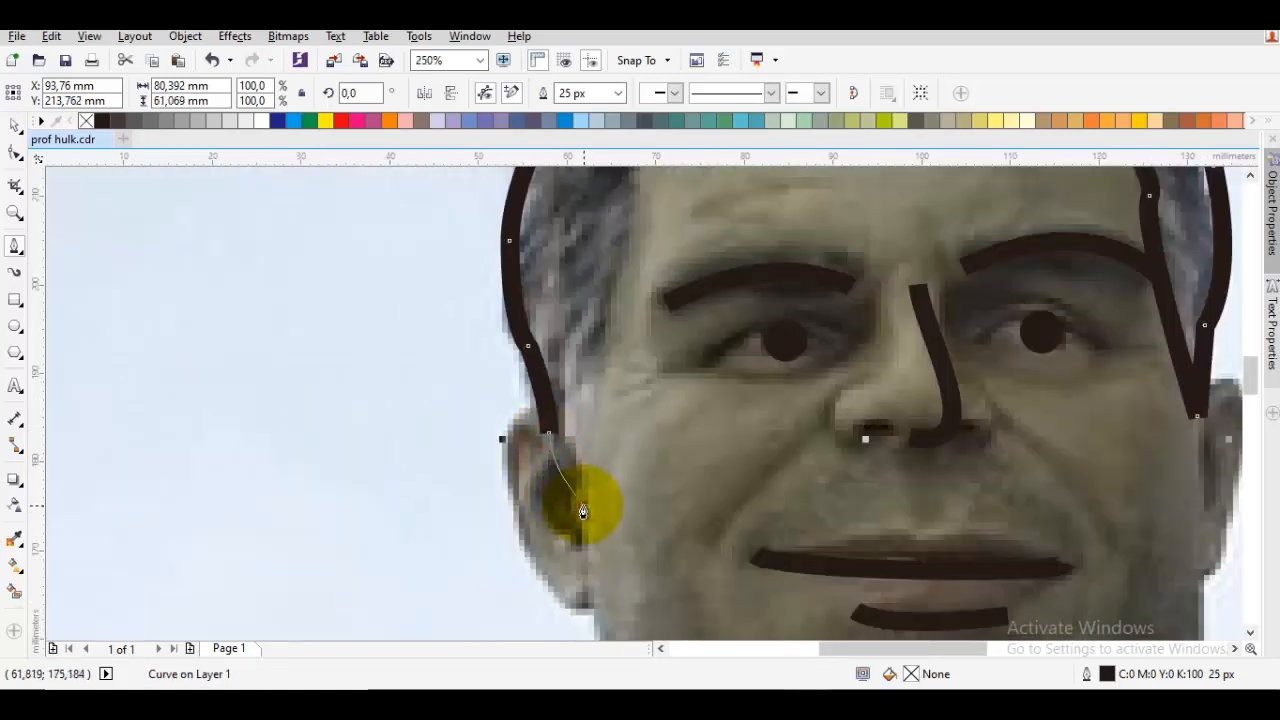
pyautogui.click(583, 508)
pyautogui.scroll(2, 578, 440)
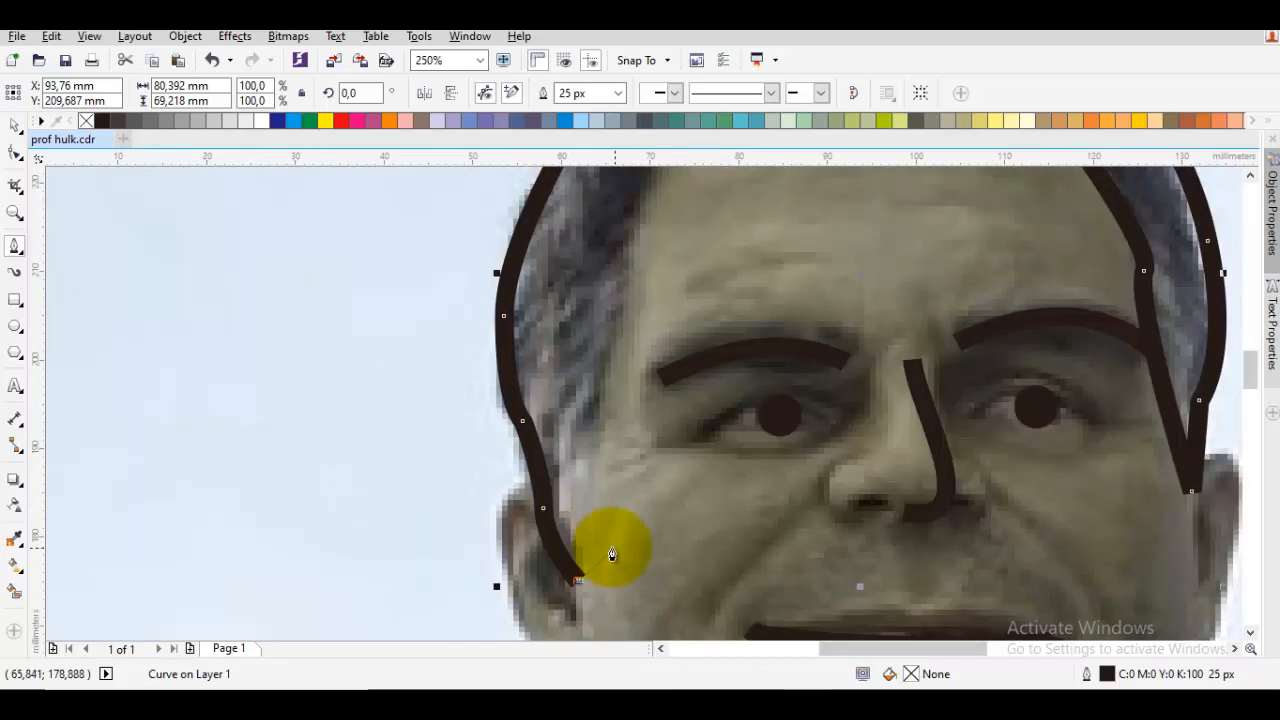
pyautogui.hotkey('ctrl', 'z')
pyautogui.hotkey('ctrl', 'z')
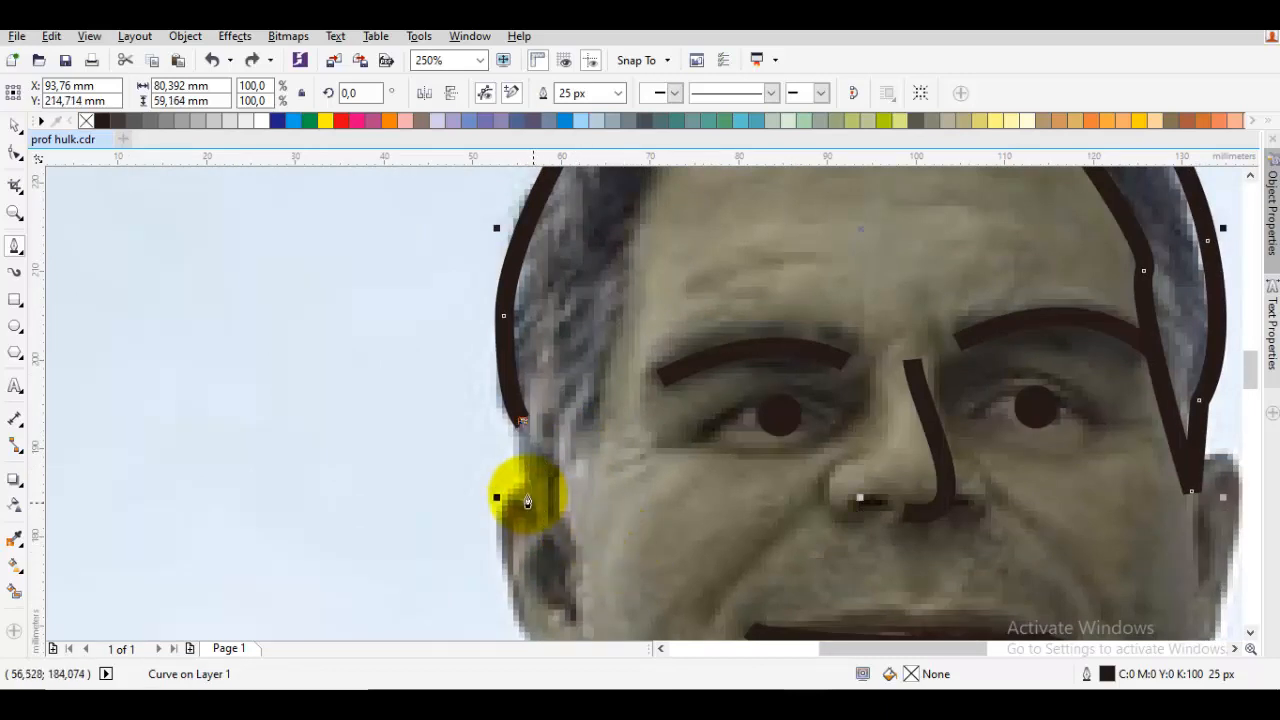
# Trace the left sideburn down and back up the inner hairline, closing the hair outline at about 80 mm wide and 66 mm tall
pyautogui.click(537, 512)
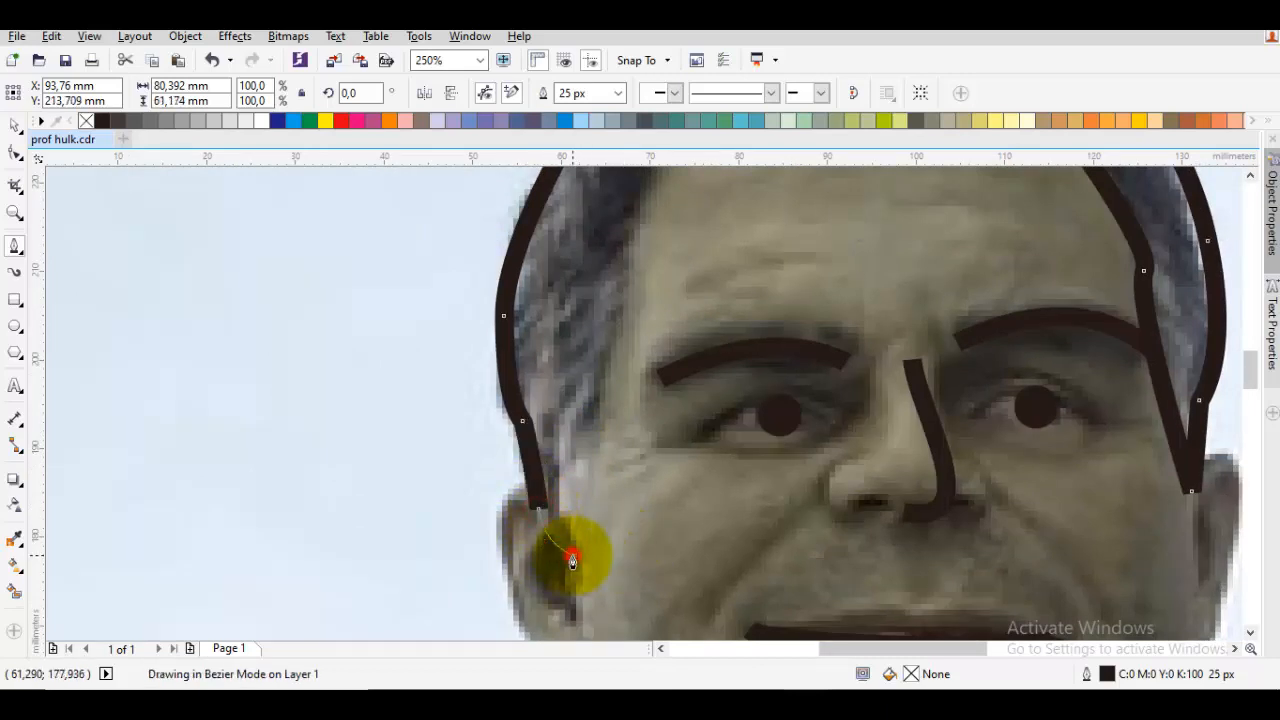
pyautogui.click(571, 557)
pyautogui.scroll(2, 571, 557)
pyautogui.click(565, 484)
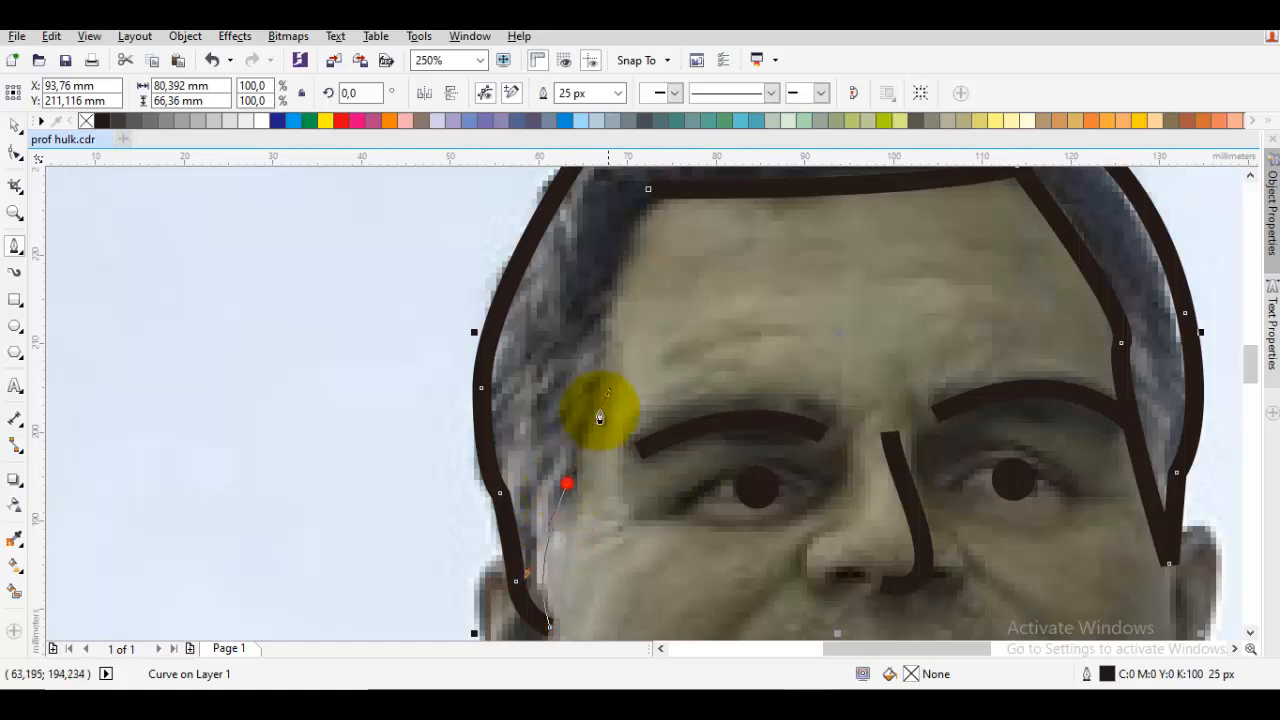
pyautogui.click(595, 334)
pyautogui.scroll(2, 677, 220)
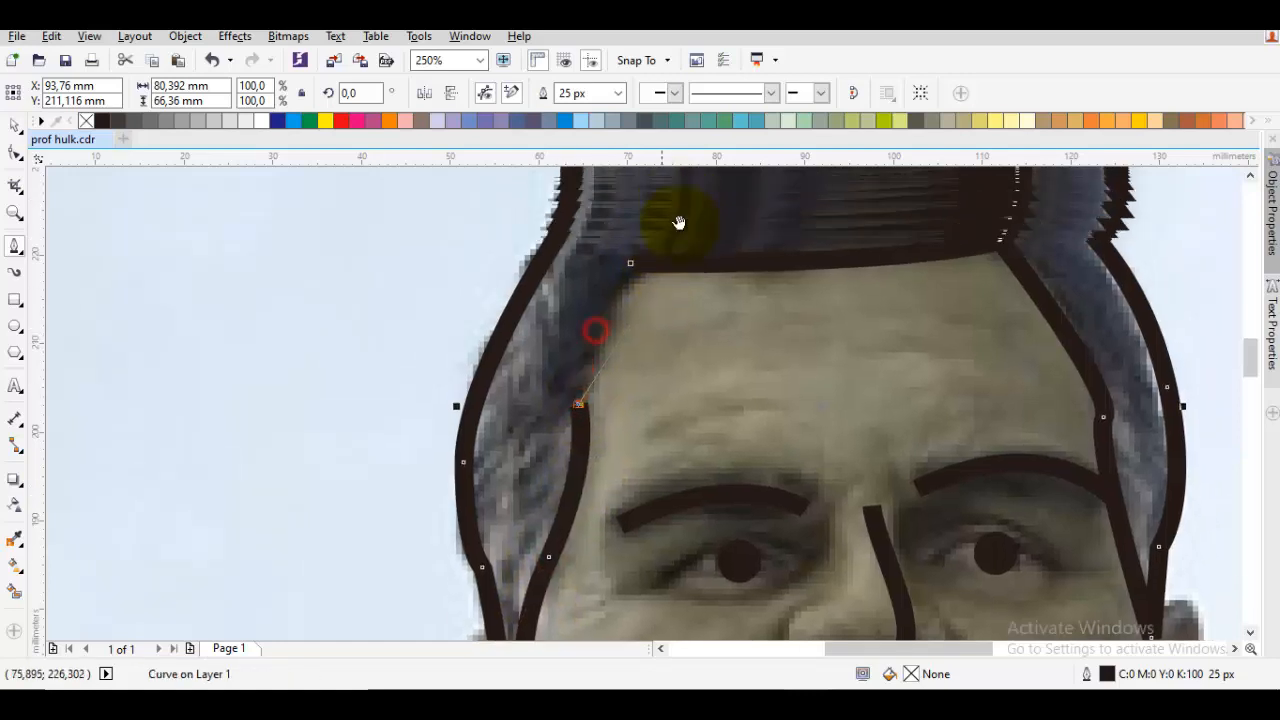
pyautogui.moveTo(628, 268); pyautogui.dragTo(602, 324)
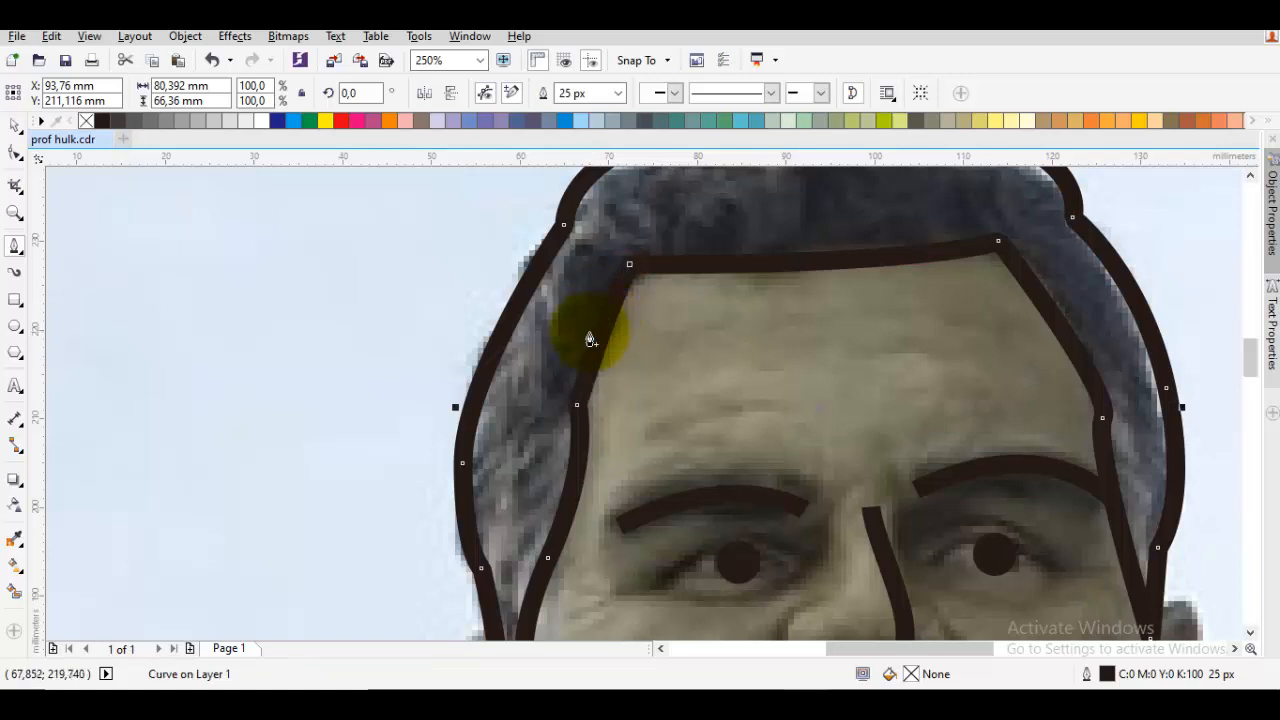
# Fill the closed hair shape with 80% black
pyautogui.click(166, 116)
pyautogui.click(147, 120)
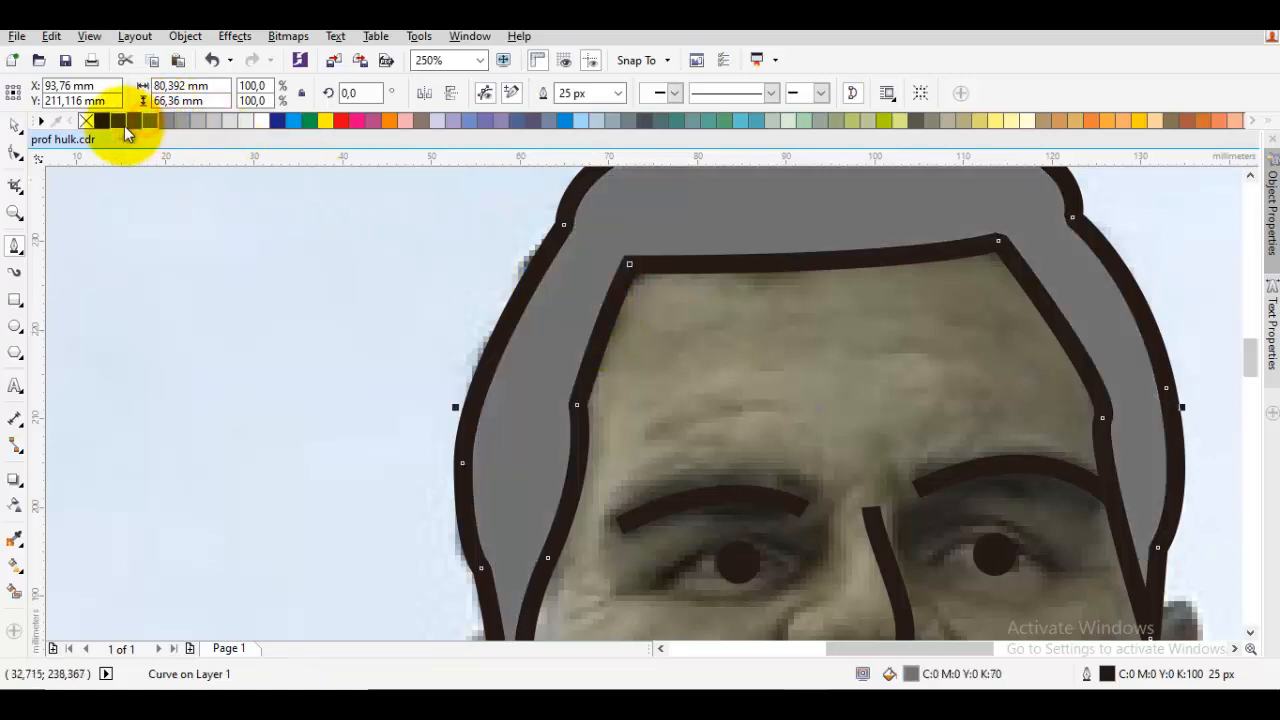
pyautogui.click(134, 122)
# Delete the surplus nodes midway along the hair shape's left inner hairline and left outer edge
pyautogui.press('space')
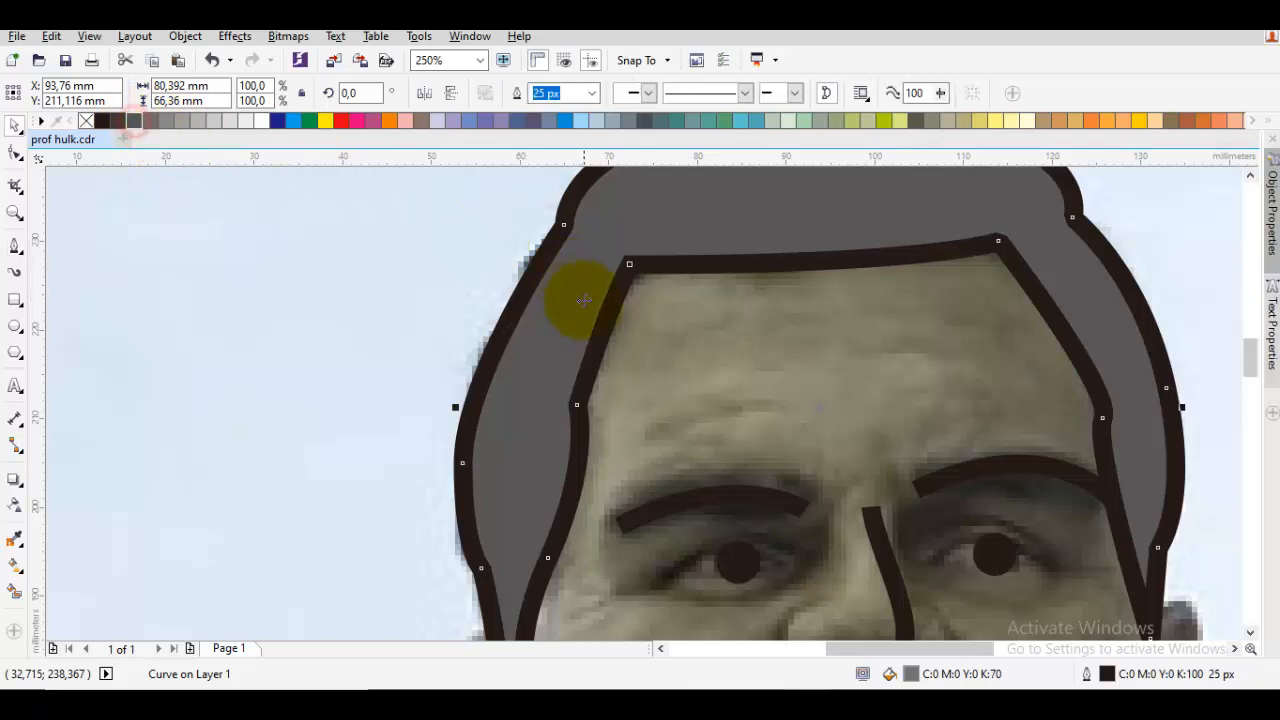
pyautogui.doubleClick(580, 300)
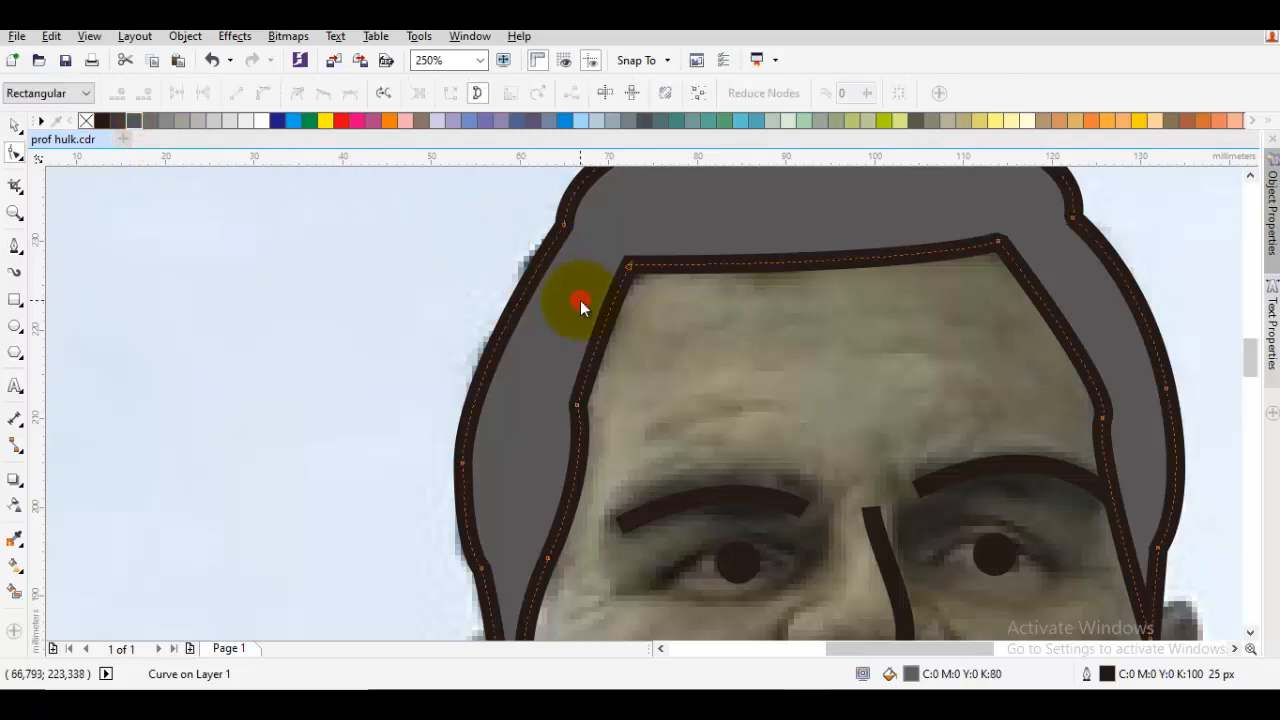
pyautogui.click(580, 405)
pyautogui.press('Delete')
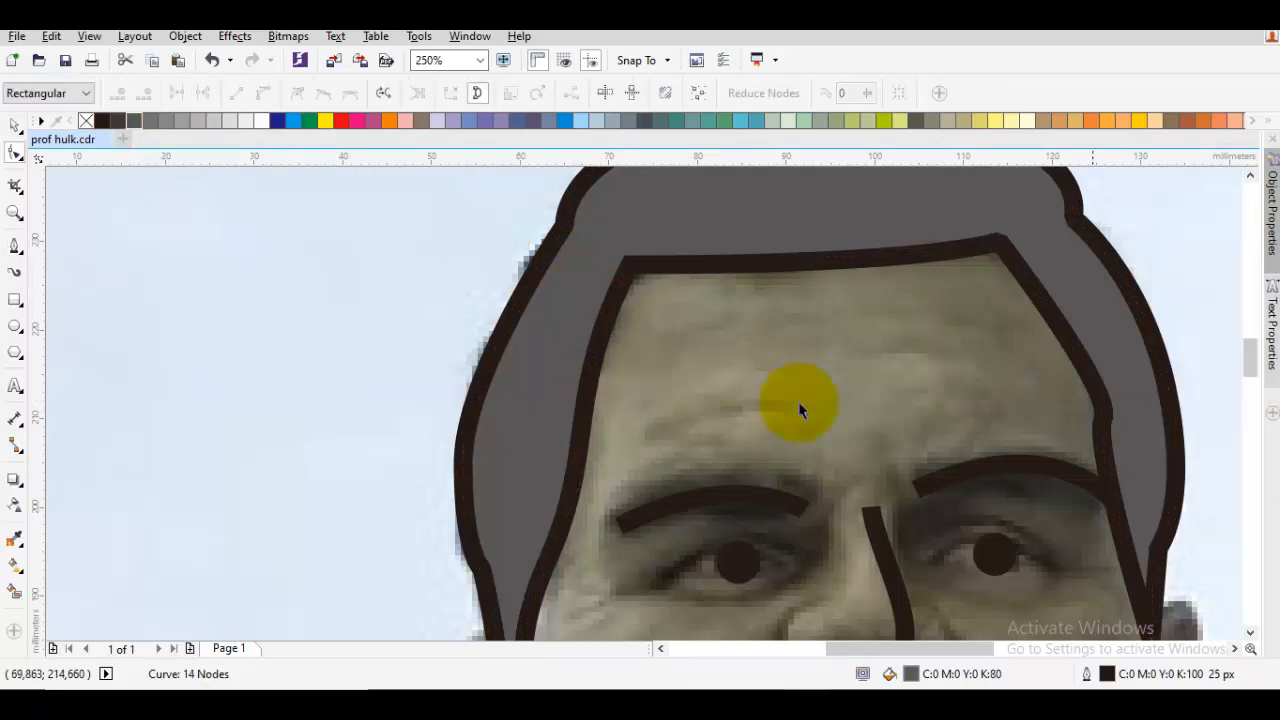
pyautogui.press('space')
pyautogui.click(1217, 449)
pyautogui.moveTo(1219, 450); pyautogui.dragTo(1084, 415)
pyautogui.click(434, 357)
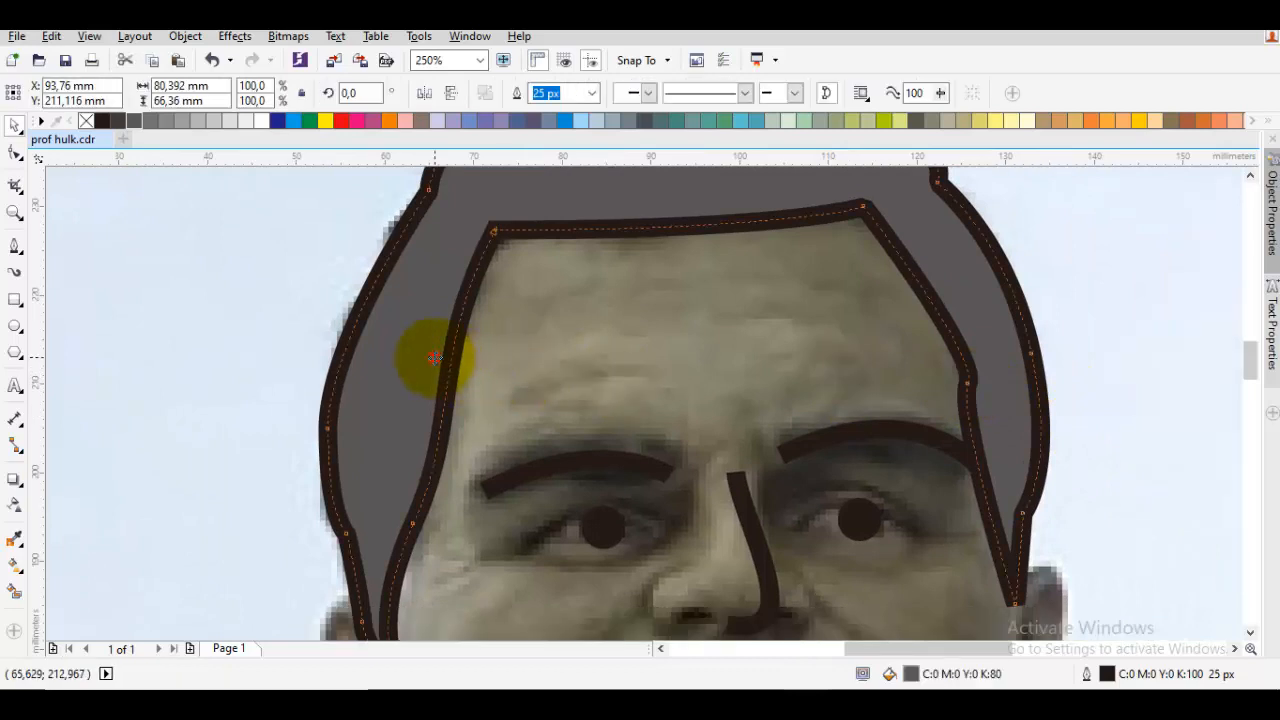
pyautogui.doubleClick(434, 357)
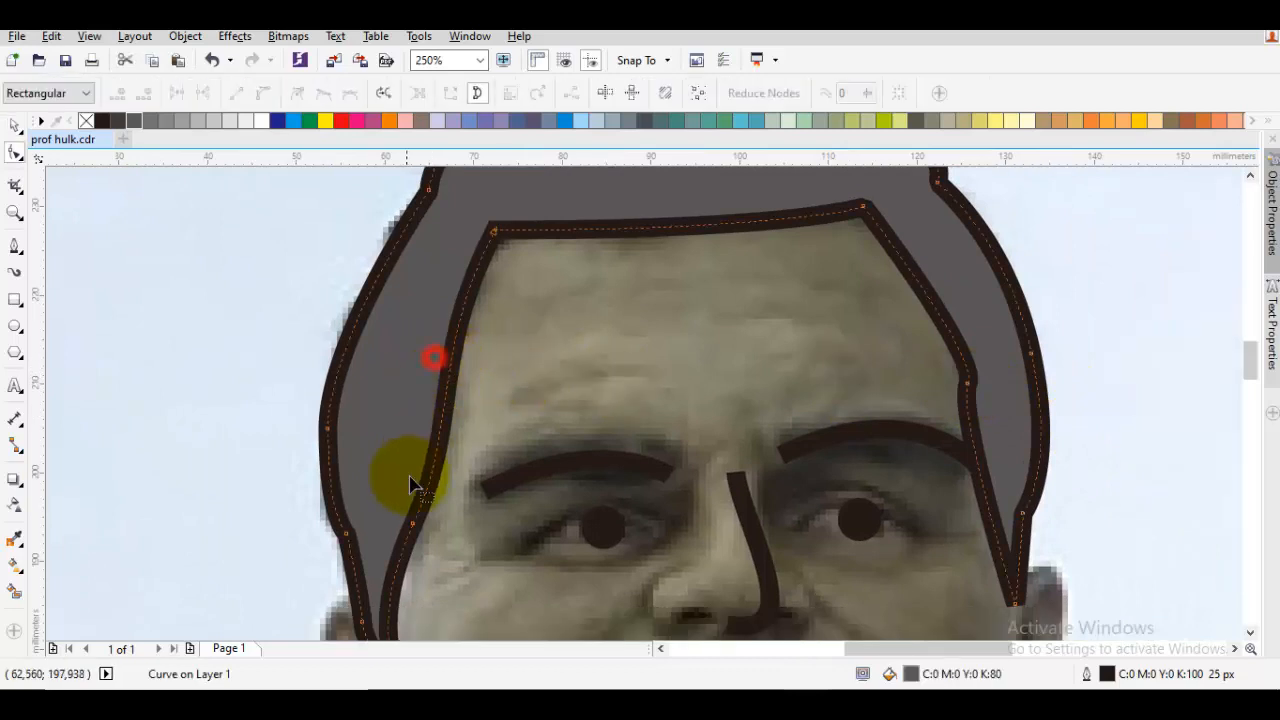
pyautogui.doubleClick(331, 430)
# Convert all nodes of the hair shape to cusp nodes and its segments to curves
pyautogui.rightClick(366, 404)
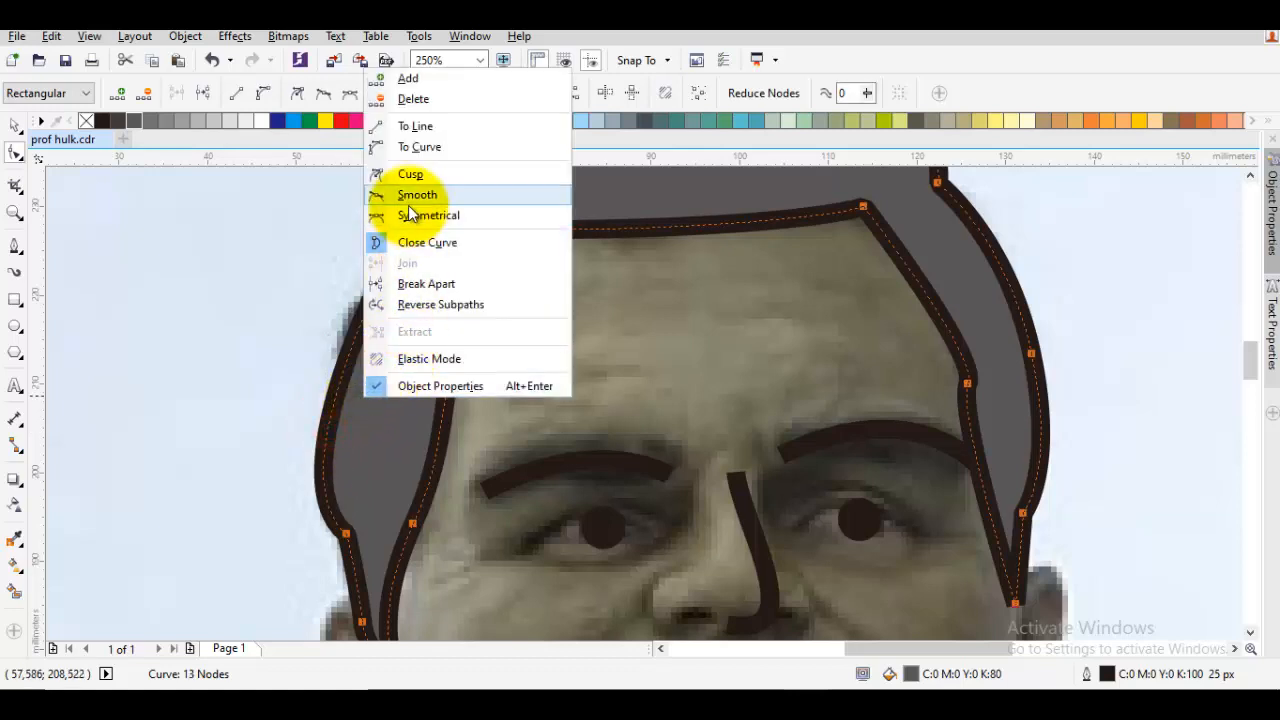
pyautogui.click(410, 175)
pyautogui.rightClick(292, 247)
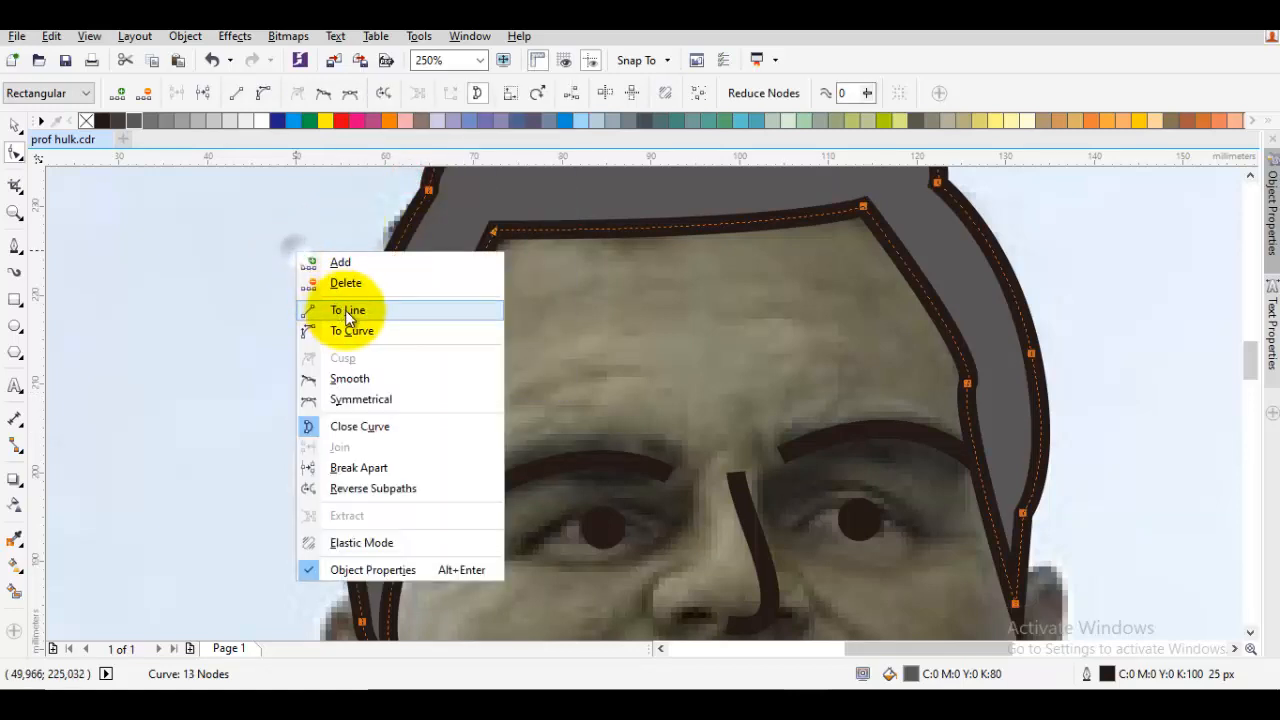
pyautogui.click(354, 330)
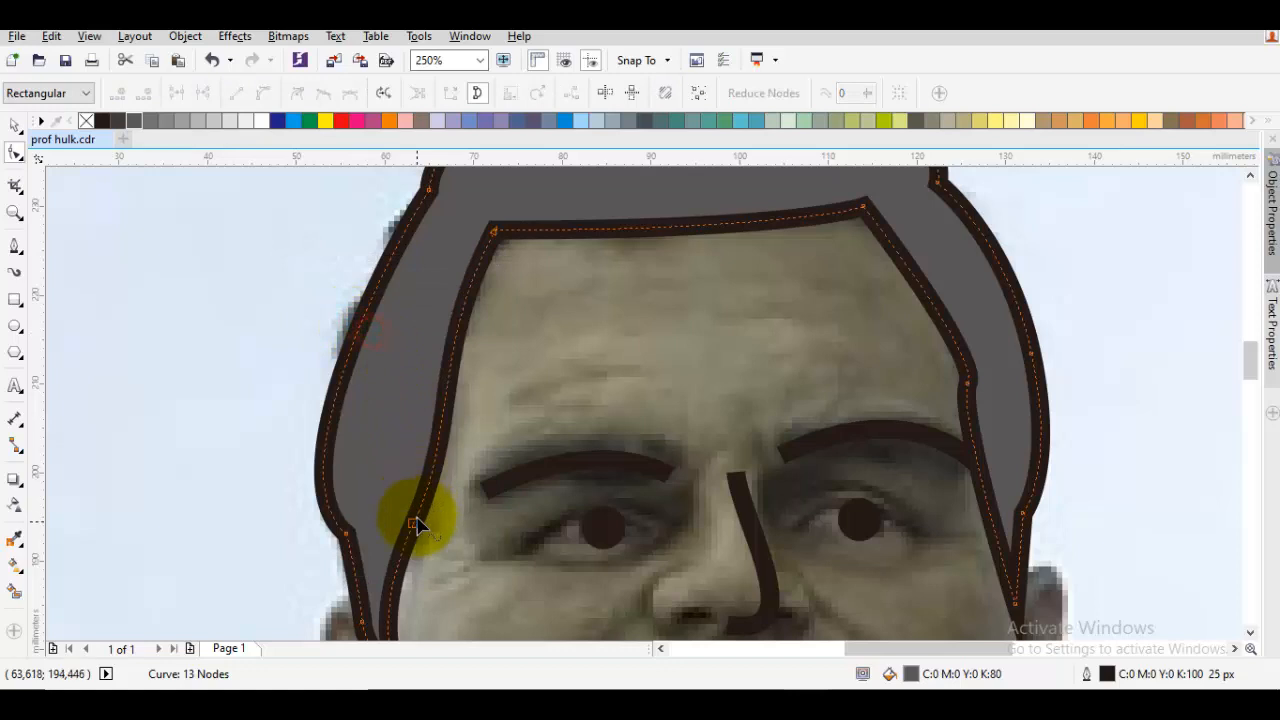
# Remove the extra node on the left sideburn's outer edge and adjust the curvature of the hair's left side
pyautogui.moveTo(413, 522)
pyautogui.mouseDown()
pyautogui.moveTo(426, 506)
pyautogui.moveTo(414, 358)
pyautogui.moveTo(408, 408)
pyautogui.mouseUp()
pyautogui.doubleClick(397, 483)
pyautogui.scroll(-1, 397, 483)
pyautogui.click(428, 280)
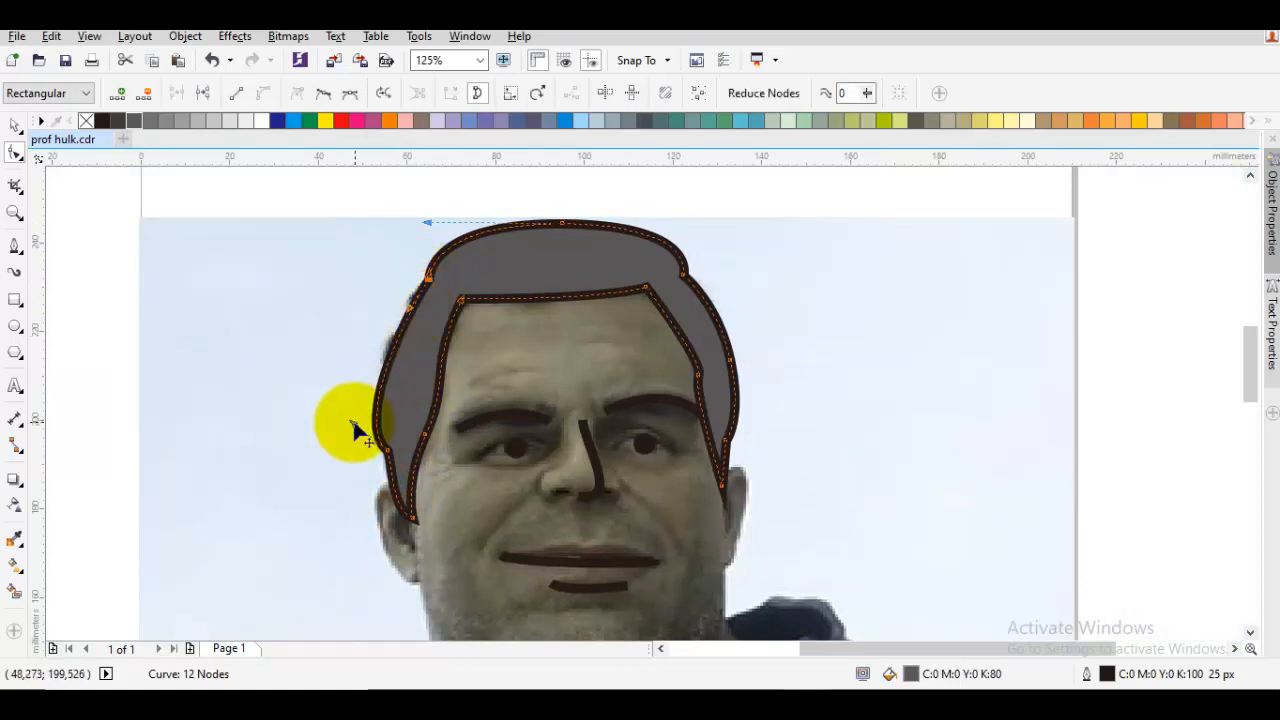
pyautogui.moveTo(353, 421); pyautogui.dragTo(362, 368)
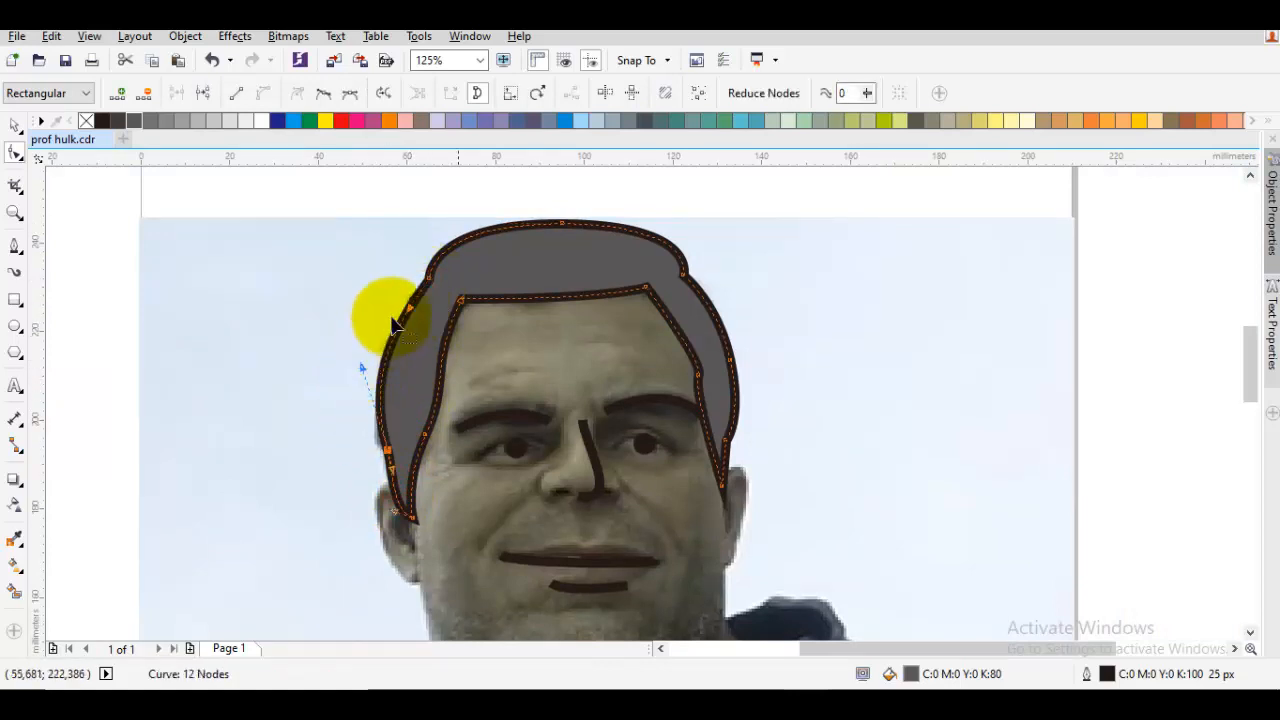
# Delete the nodes at the crown and on the right outer hair edge, and adjust the upper right corner's handle to reshape the crown
pyautogui.doubleClick(561, 228)
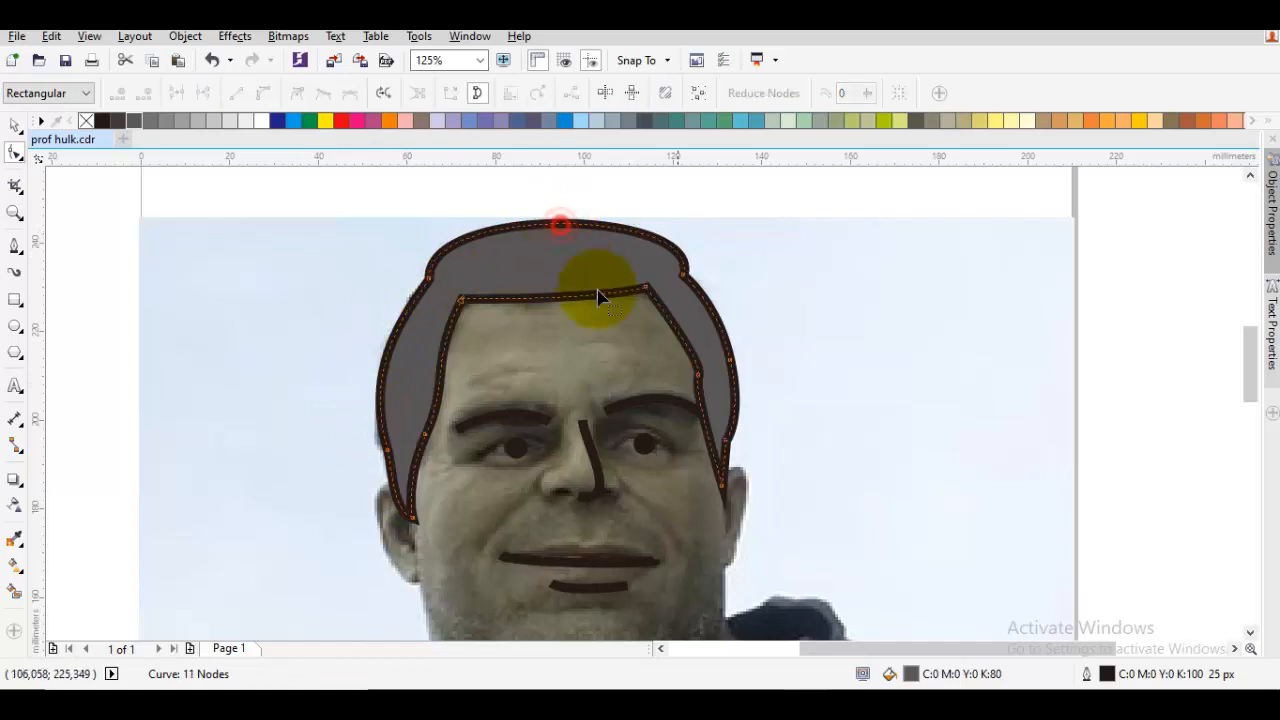
pyautogui.doubleClick(734, 366)
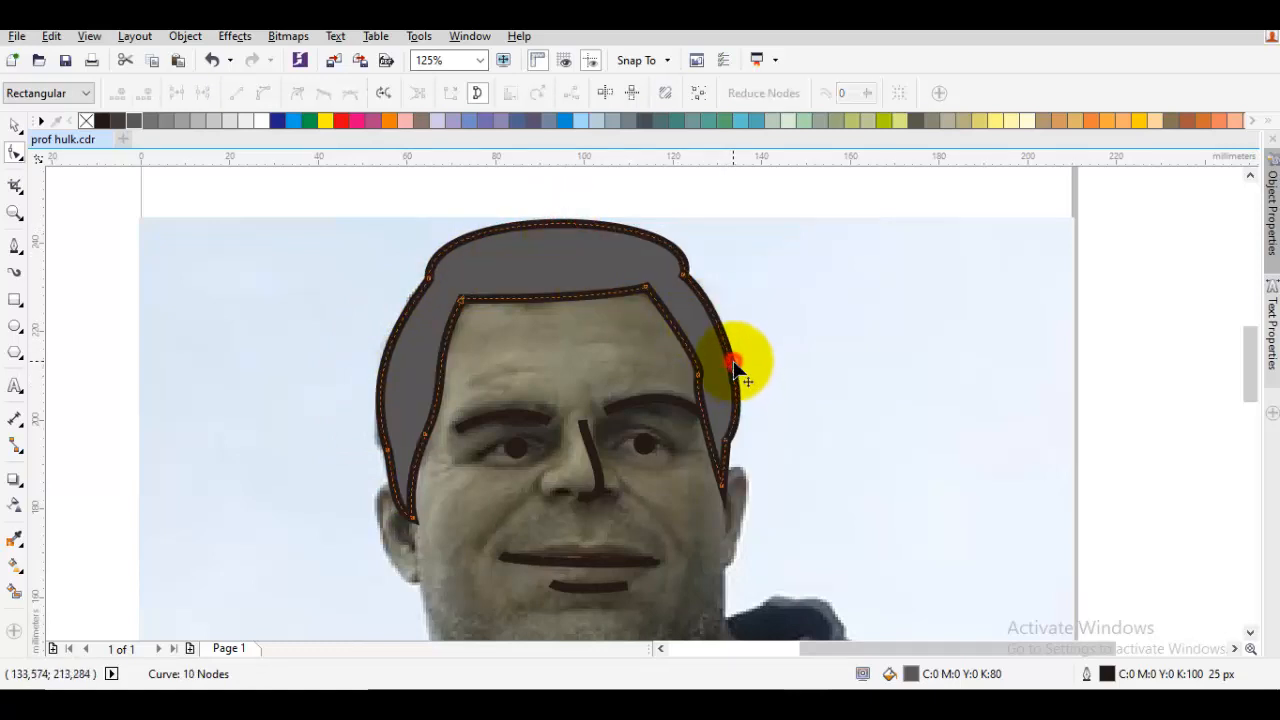
pyautogui.click(685, 276)
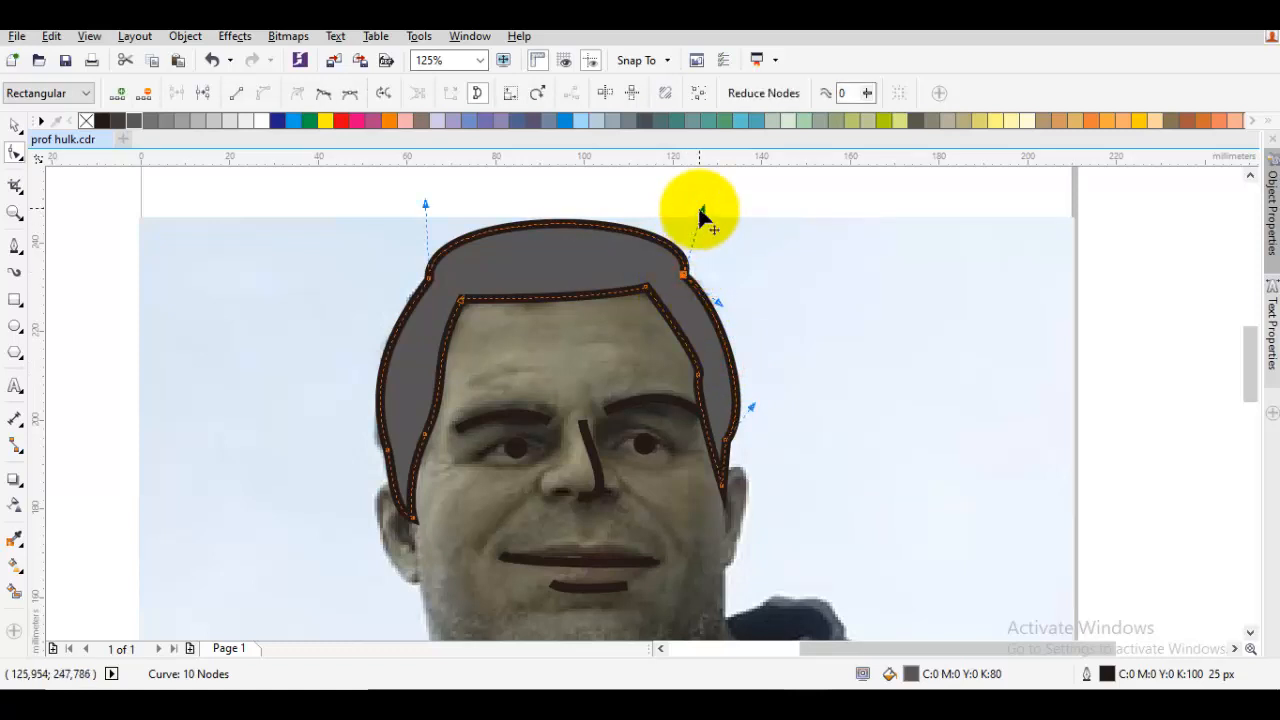
pyautogui.moveTo(700, 213); pyautogui.dragTo(685, 206)
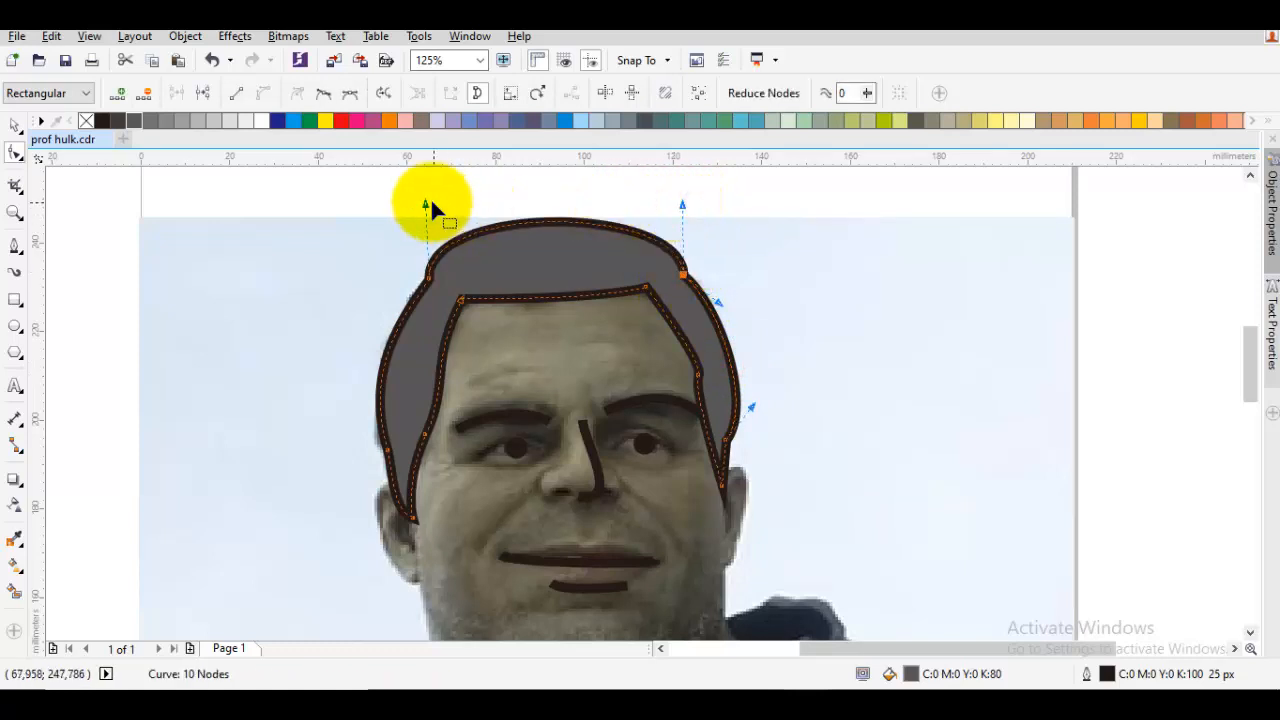
# Adjust the curve handle at the hair's upper left corner to refine the crown, and set the hair fill to 80% black
pyautogui.moveTo(427, 203); pyautogui.dragTo(450, 198)
pyautogui.click(506, 258)
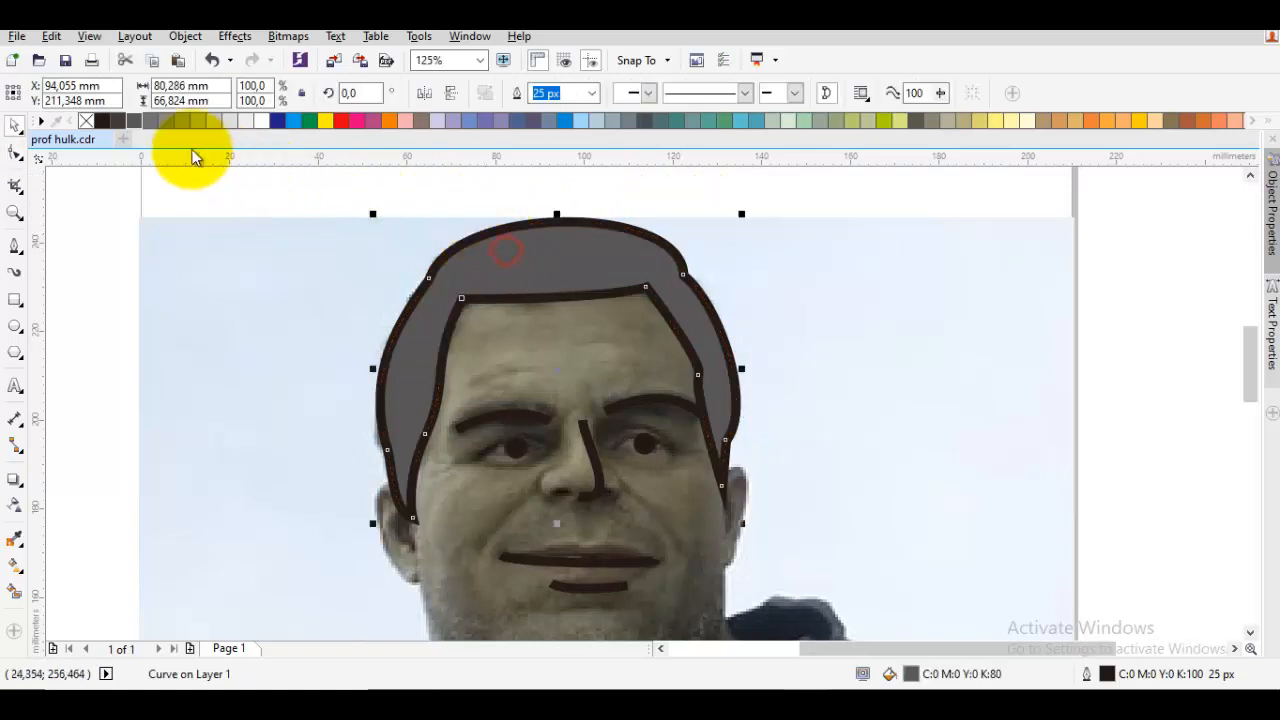
pyautogui.click(119, 121)
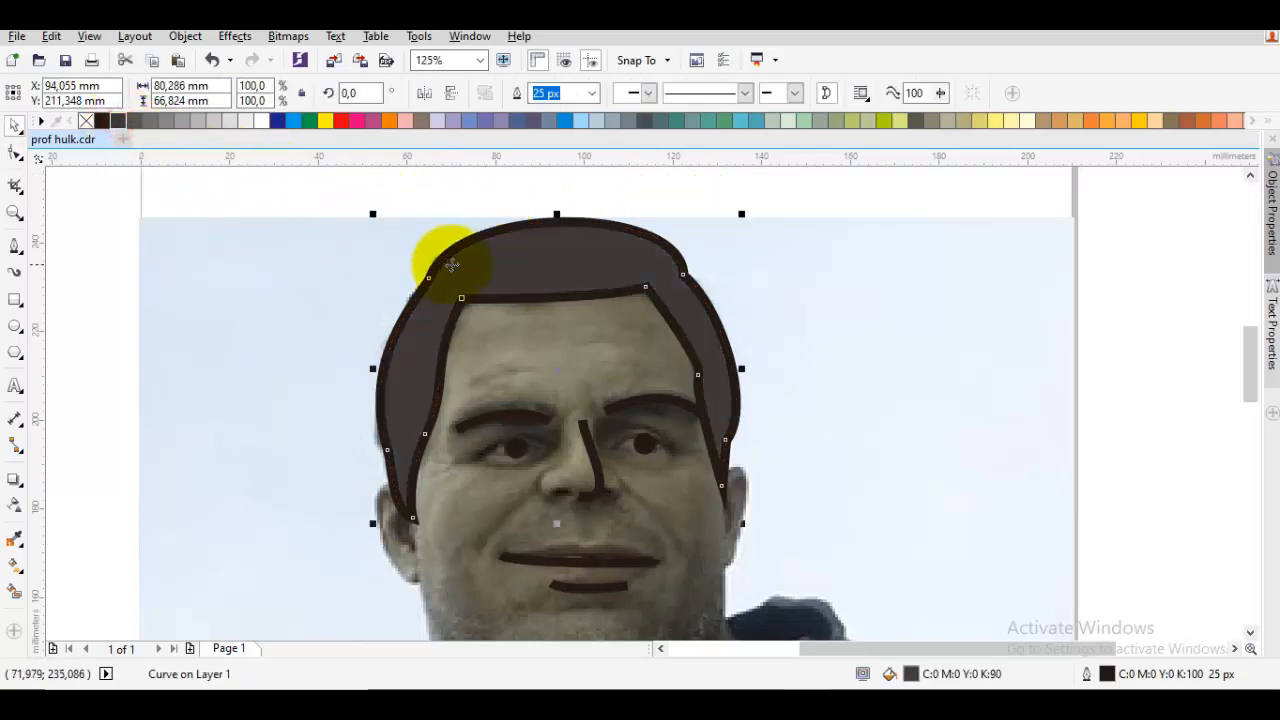
pyautogui.moveTo(451, 265); pyautogui.dragTo(403, 247)
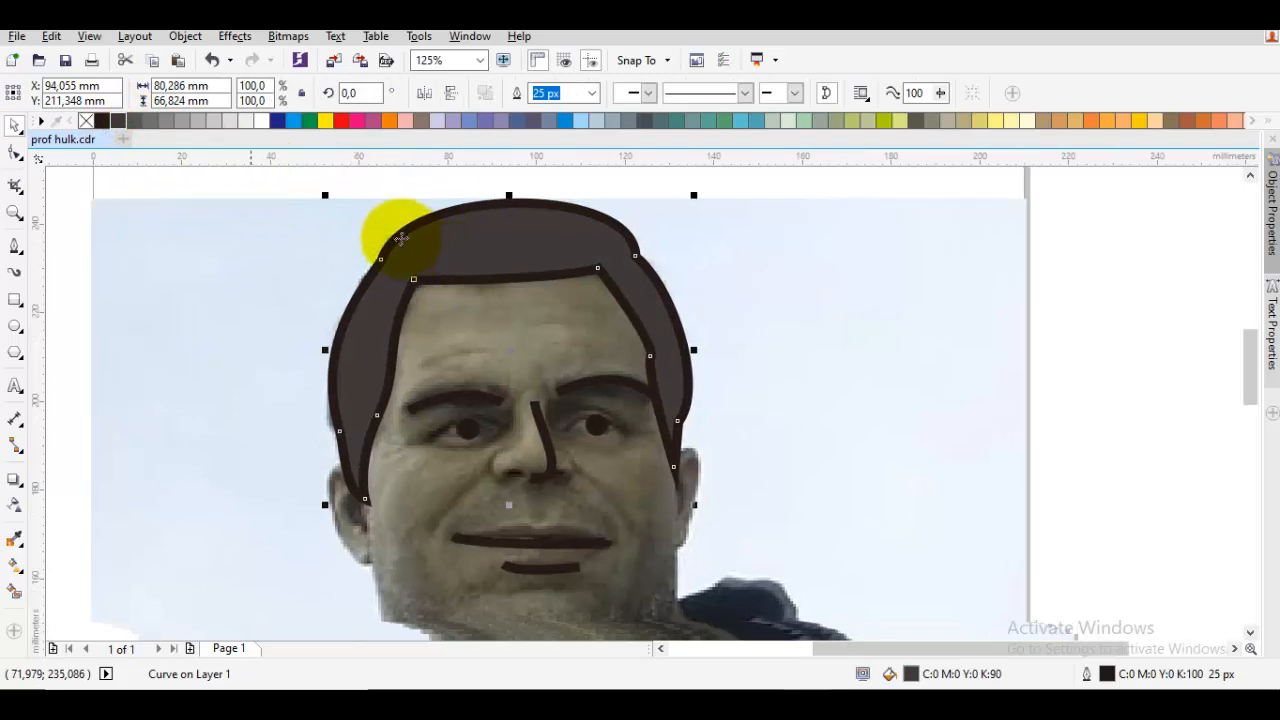
pyautogui.click(134, 121)
# Move the reference photo aside to check the traced face, and undo the move
pyautogui.press('F10')
pyautogui.moveTo(564, 391); pyautogui.dragTo(598, 291)
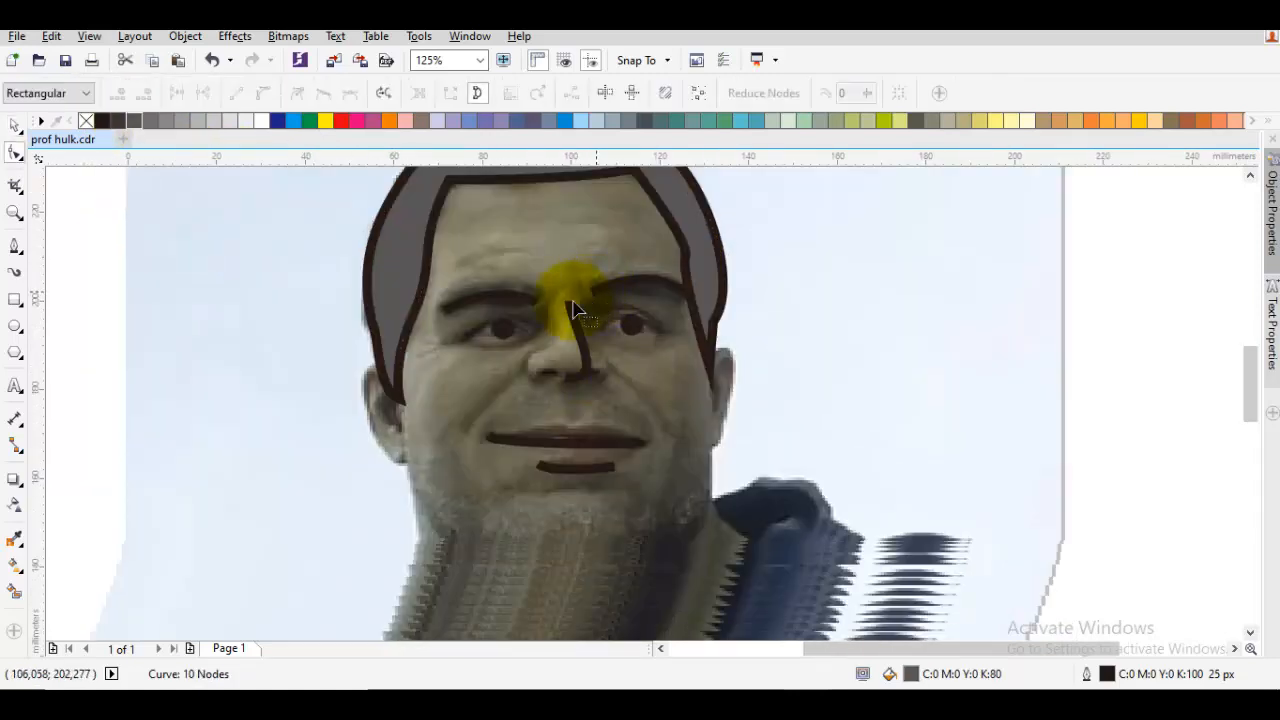
pyautogui.press('space')
pyautogui.moveTo(611, 512); pyautogui.dragTo(588, 417)
pyautogui.press('Escape')
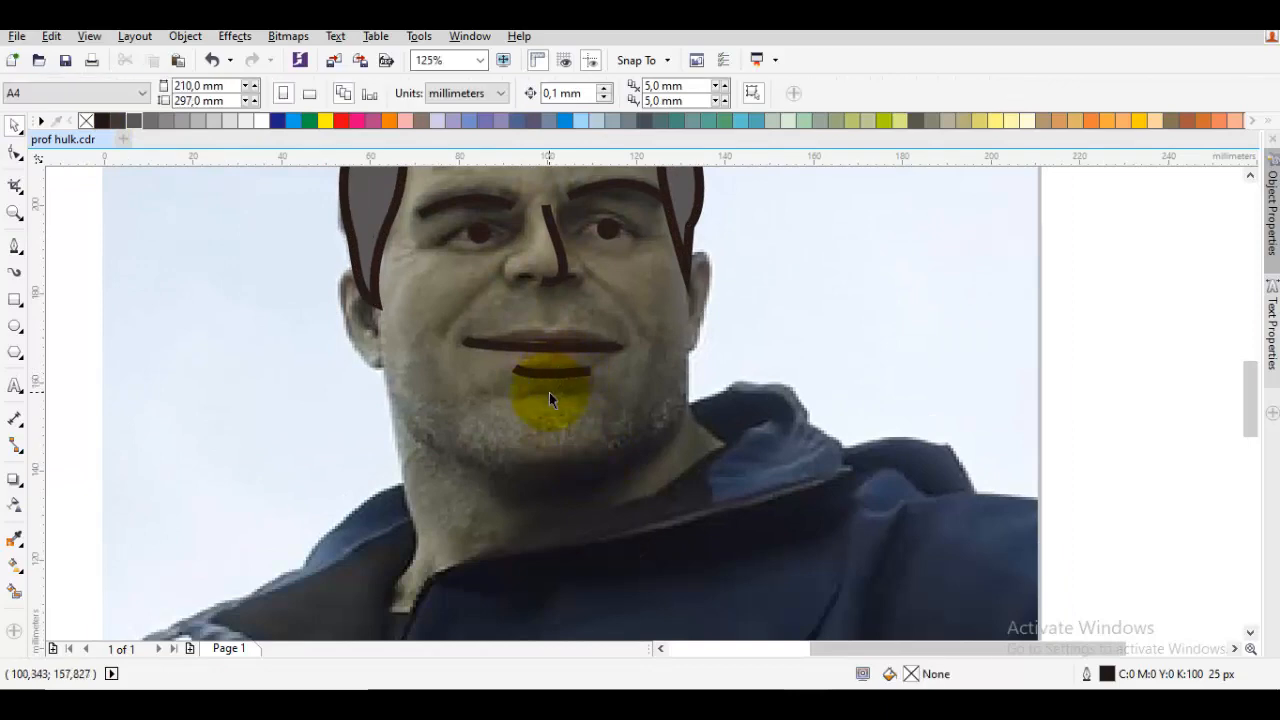
pyautogui.scroll(2, 567, 374)
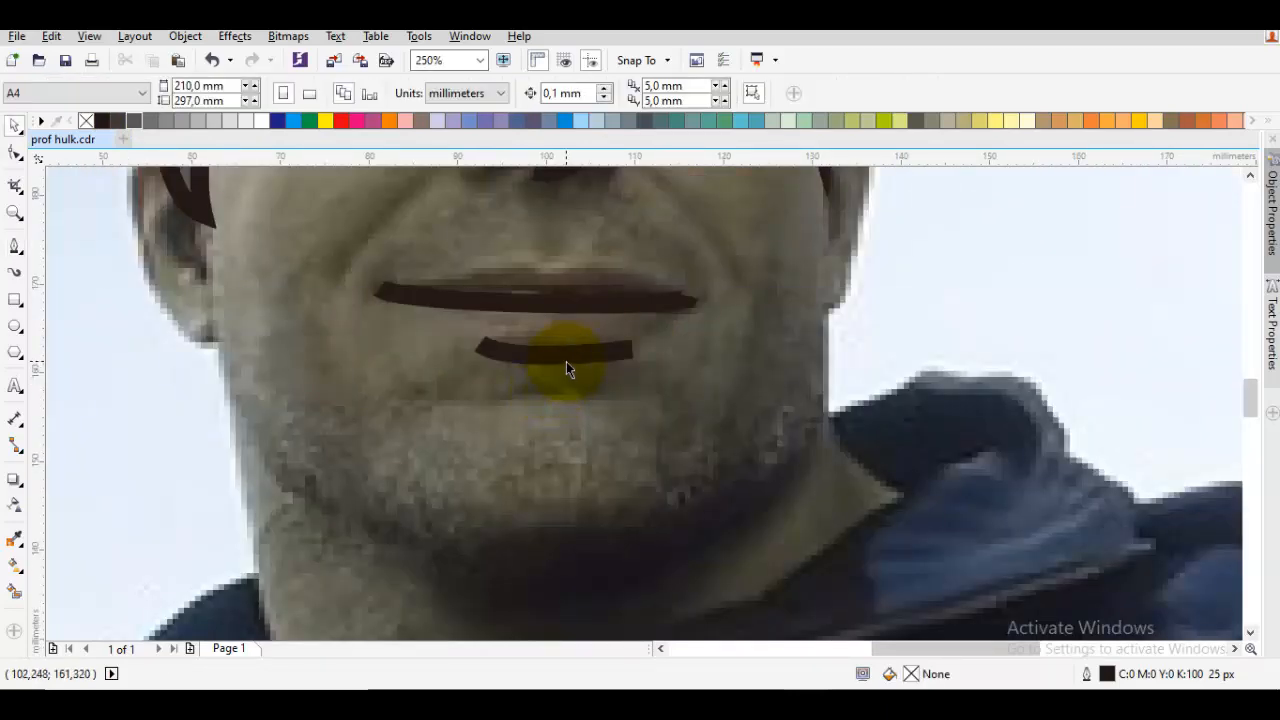
pyautogui.scroll(-5, 565, 356)
pyautogui.moveTo(500, 372); pyautogui.dragTo(937, 382)
pyautogui.click(640, 455)
pyautogui.hotkey('ctrl', 'z')
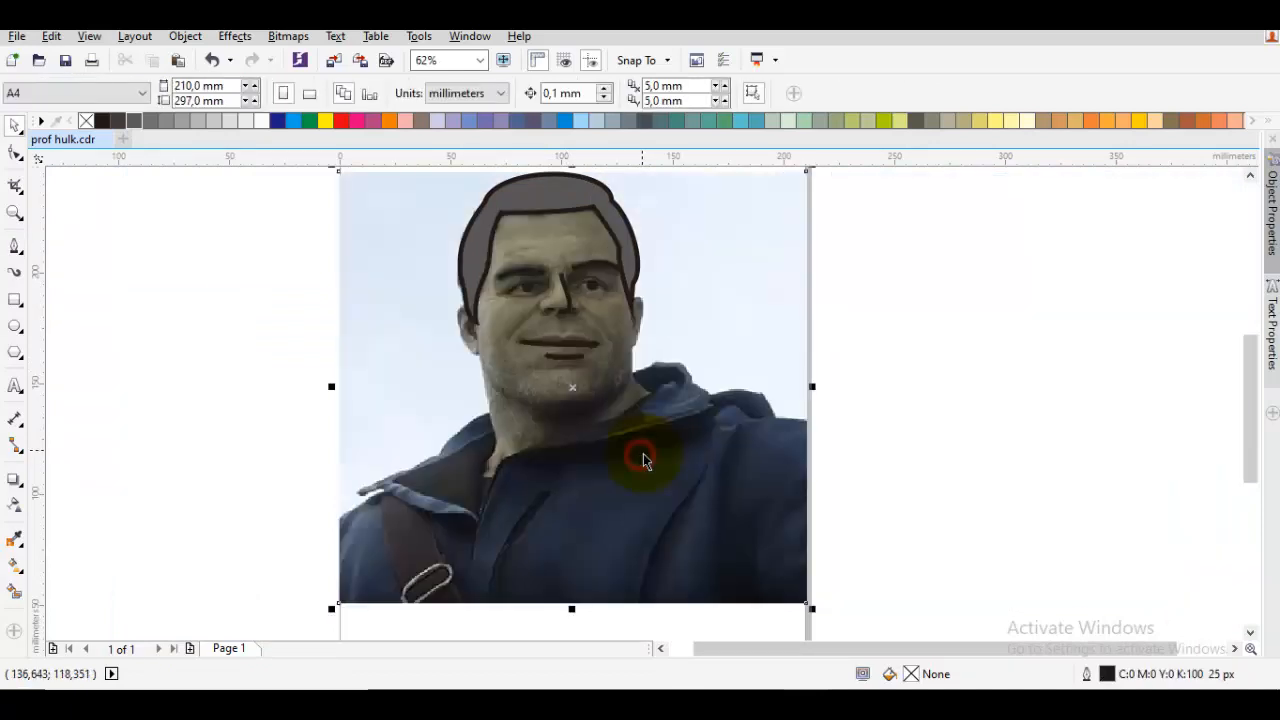
pyautogui.click(643, 460)
# Draw a short upward-arched 25 px line below the lower lip and delete the old lower-lip line above it
pyautogui.scroll(2, 583, 358)
pyautogui.scroll(2, 568, 358)
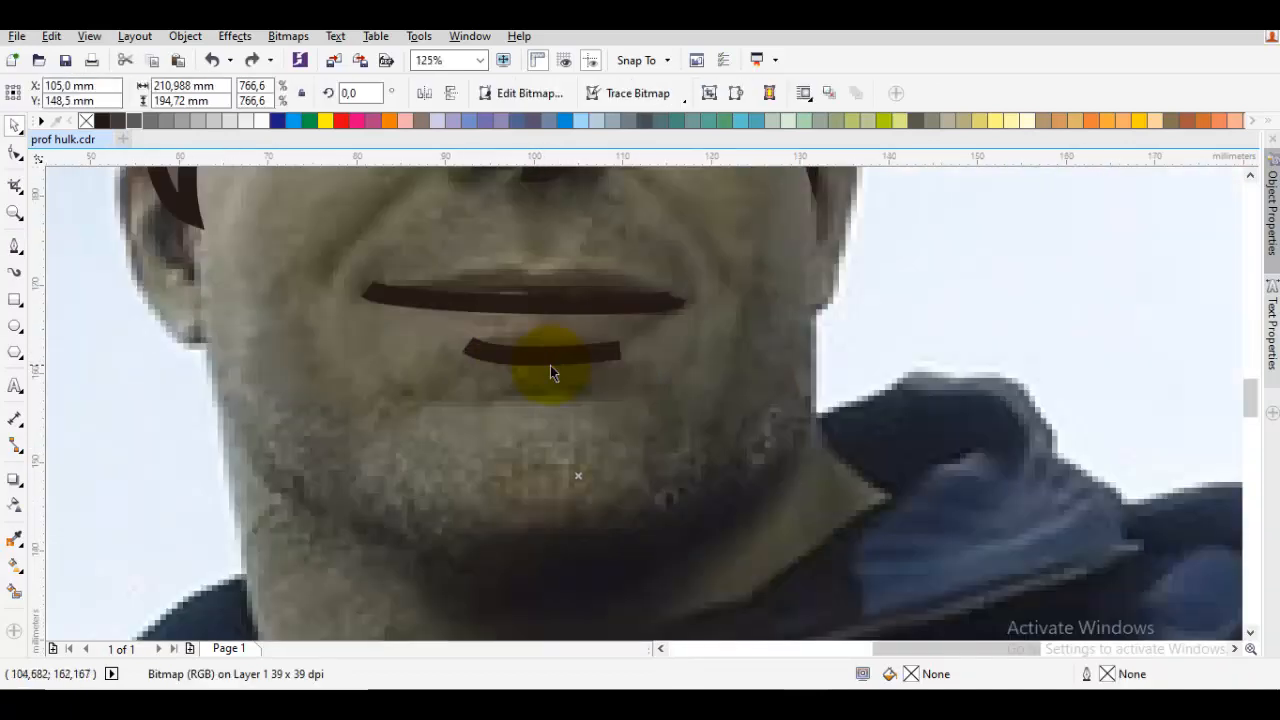
pyautogui.press('F5')
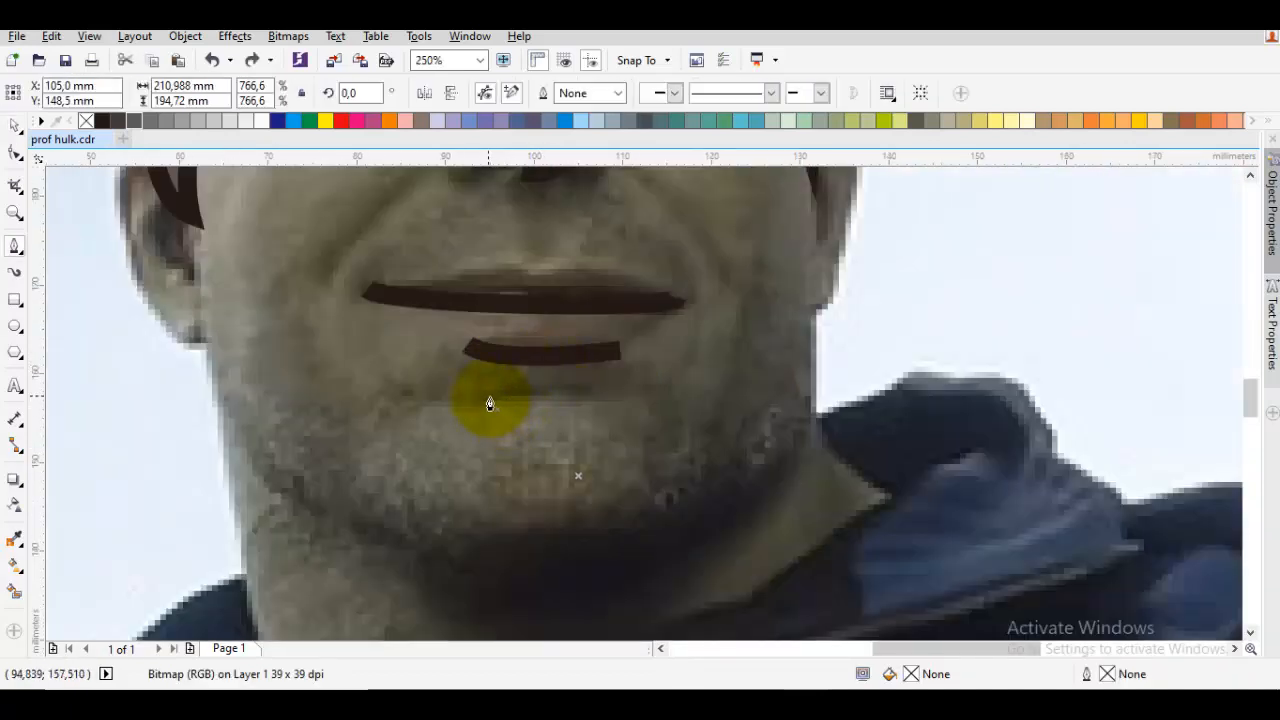
pyautogui.moveTo(481, 395); pyautogui.dragTo(569, 369)
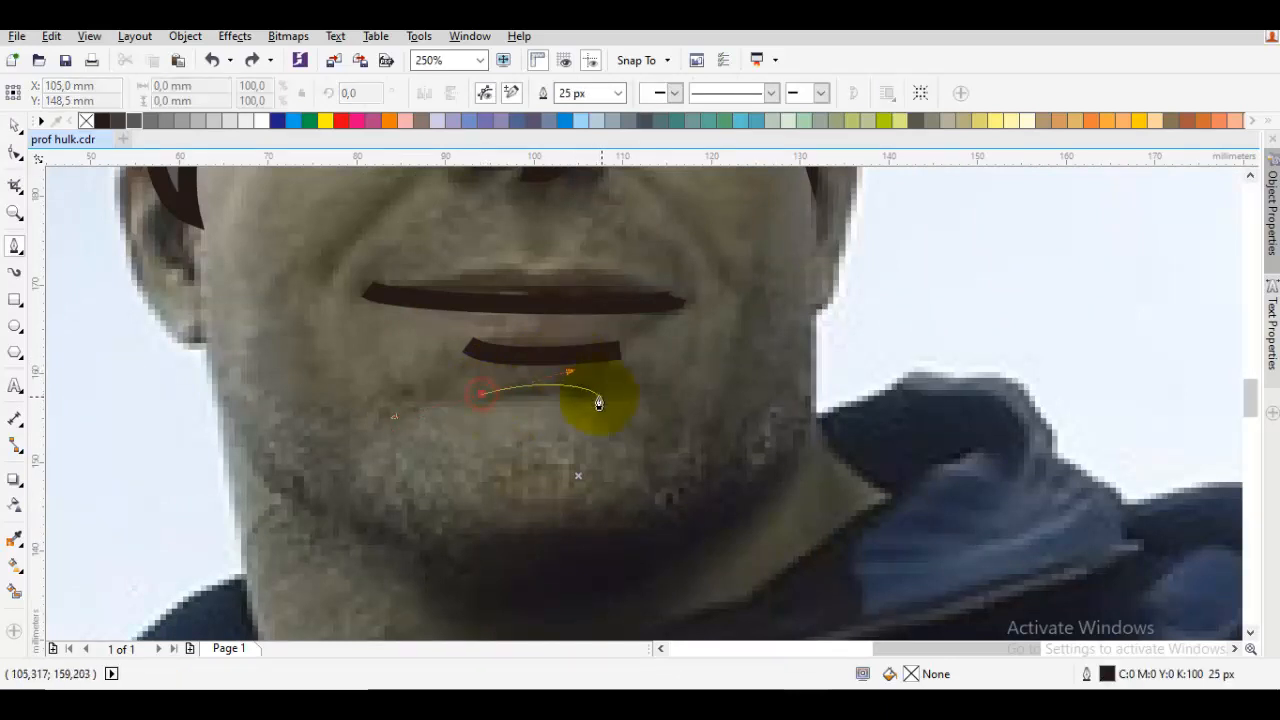
pyautogui.click(602, 398)
pyautogui.press('space')
pyautogui.click(584, 358)
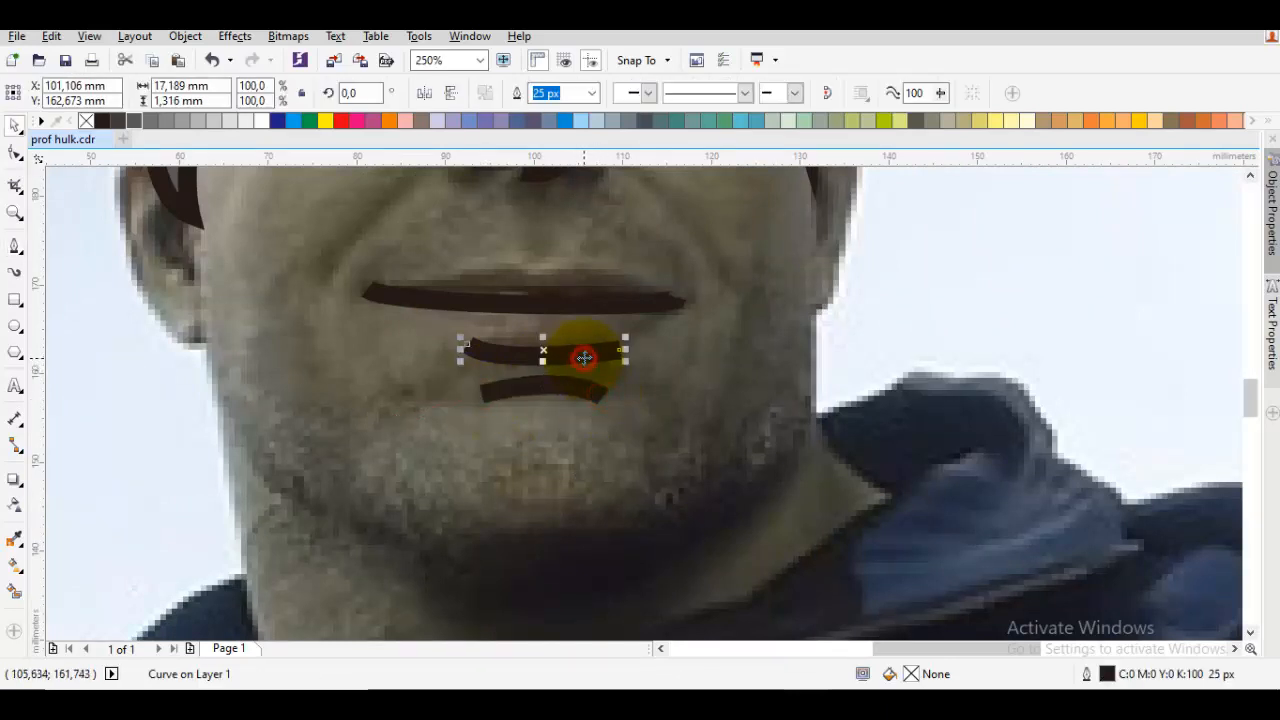
pyautogui.press('Escape')
# Delete the reference photo to check the traced drawing on its own, and undo the deletion
pyautogui.click(723, 386)
pyautogui.press('Delete')
pyautogui.scroll(-4, 738, 387)
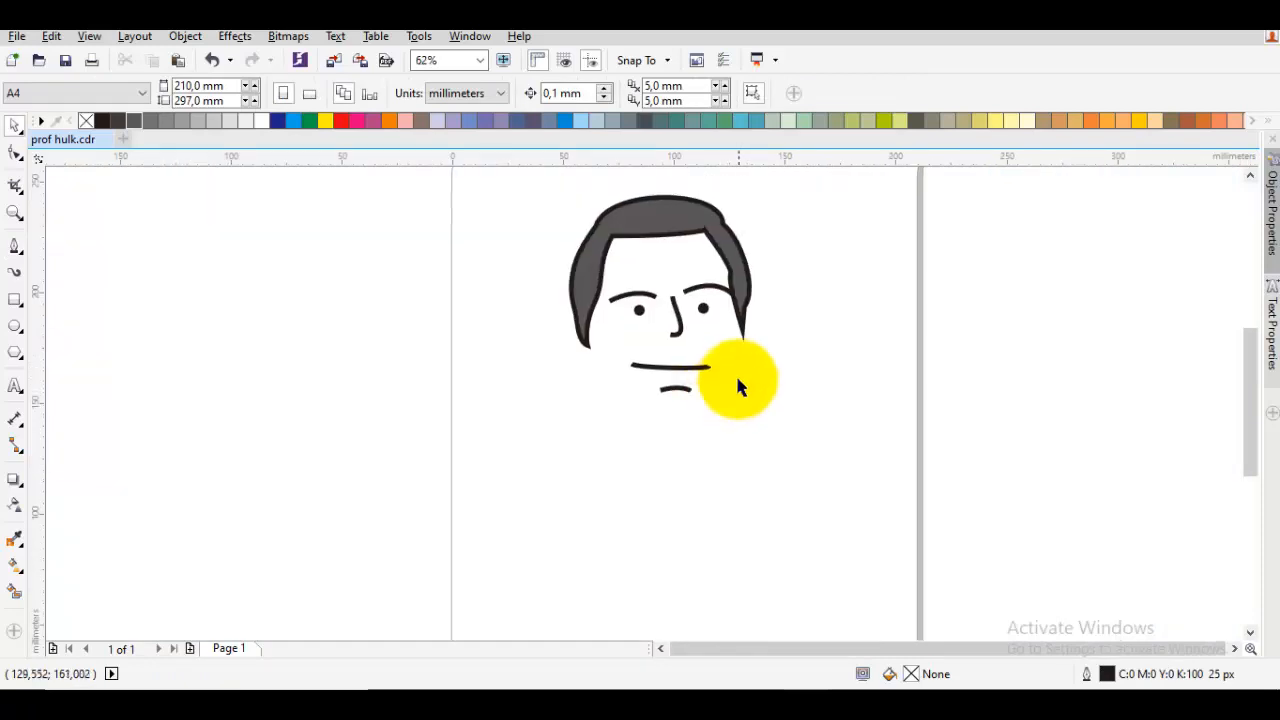
pyautogui.moveTo(738, 380); pyautogui.dragTo(730, 397)
pyautogui.hotkey('ctrl', 'z')
pyautogui.scroll(3, 729, 397)
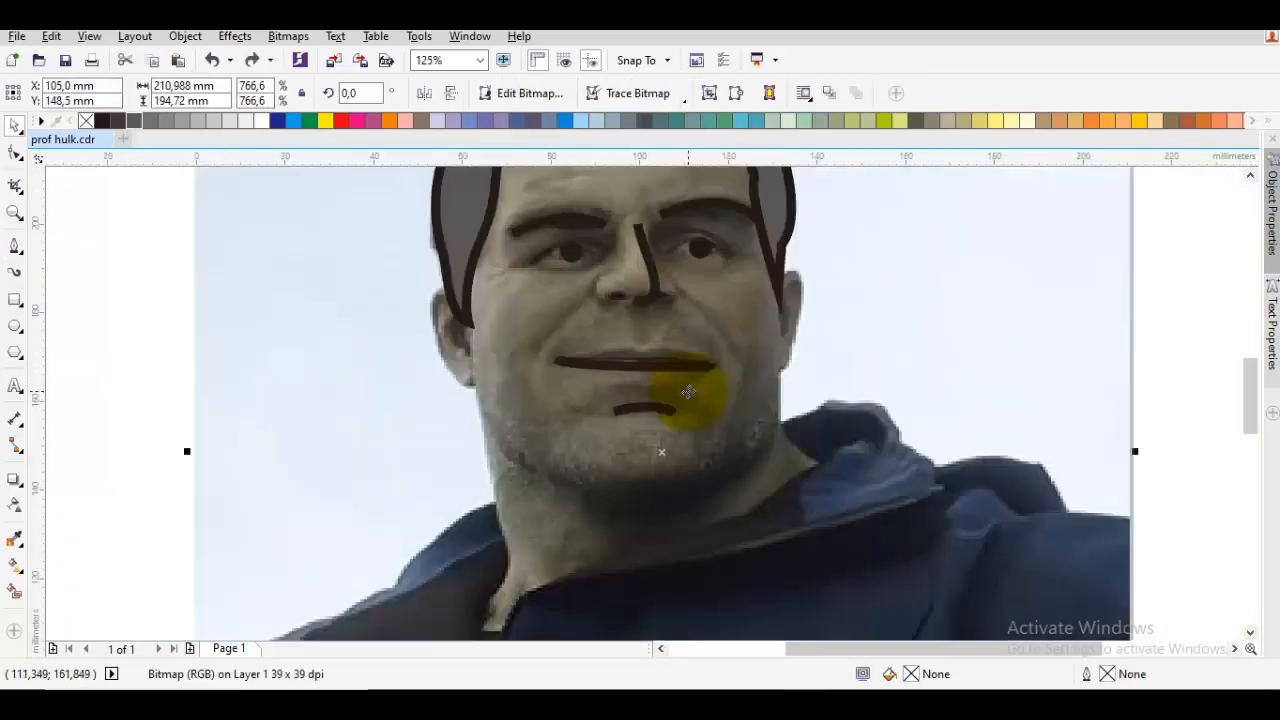
# Start a new 25 px outline inside the left sideburn and trace the left ear, about 10 × 22 mm, down to the lobe
pyautogui.press('Escape')
pyautogui.press('space')
pyautogui.scroll(2, 446, 310)
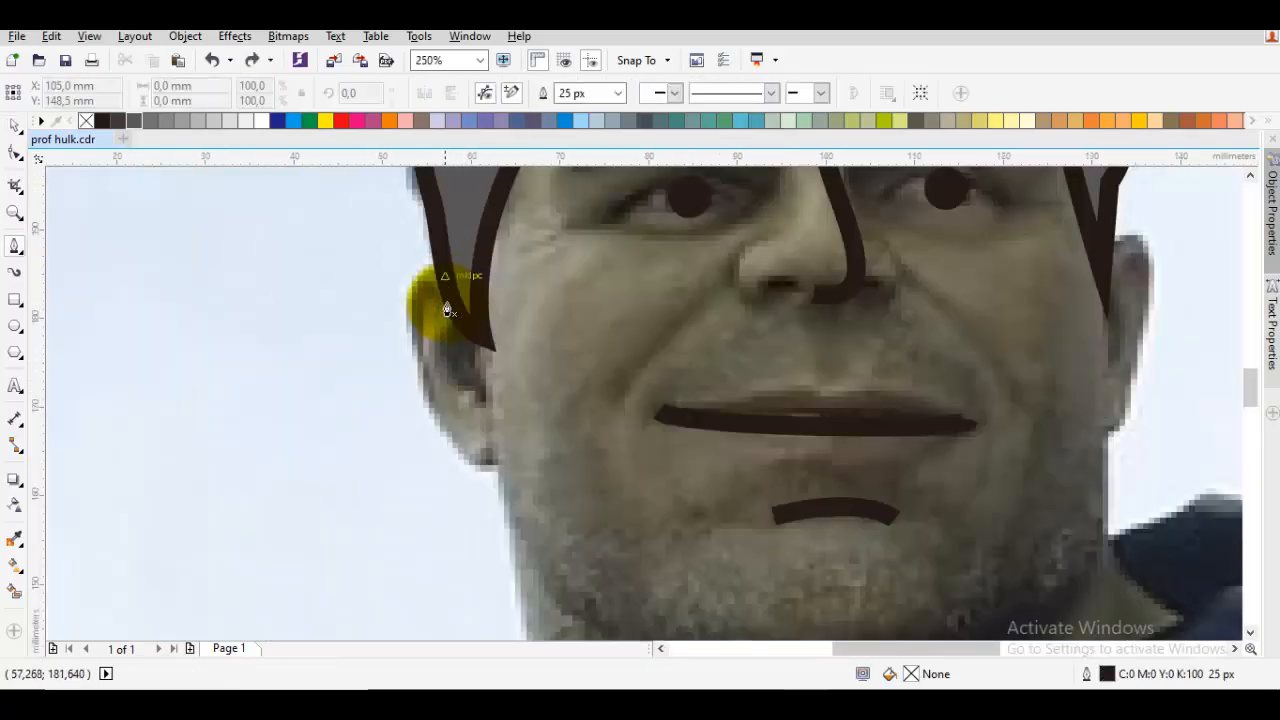
pyautogui.click(463, 264)
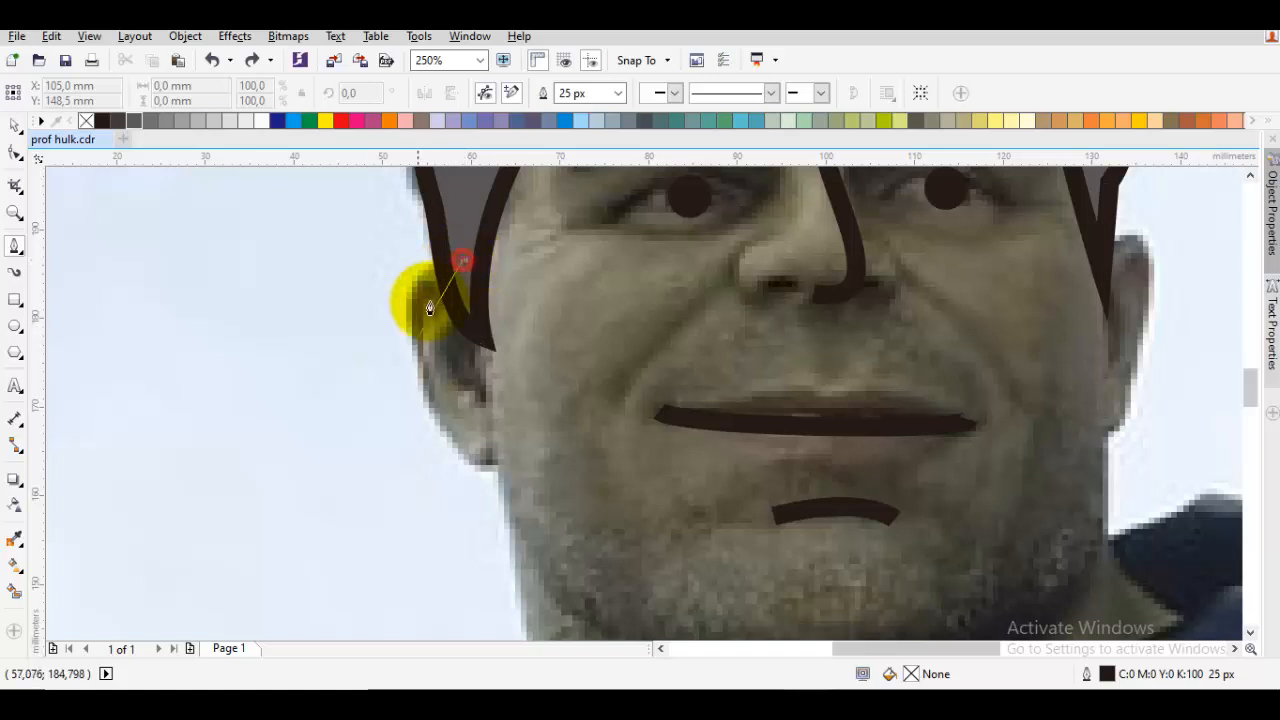
pyautogui.moveTo(411, 356); pyautogui.dragTo(428, 451)
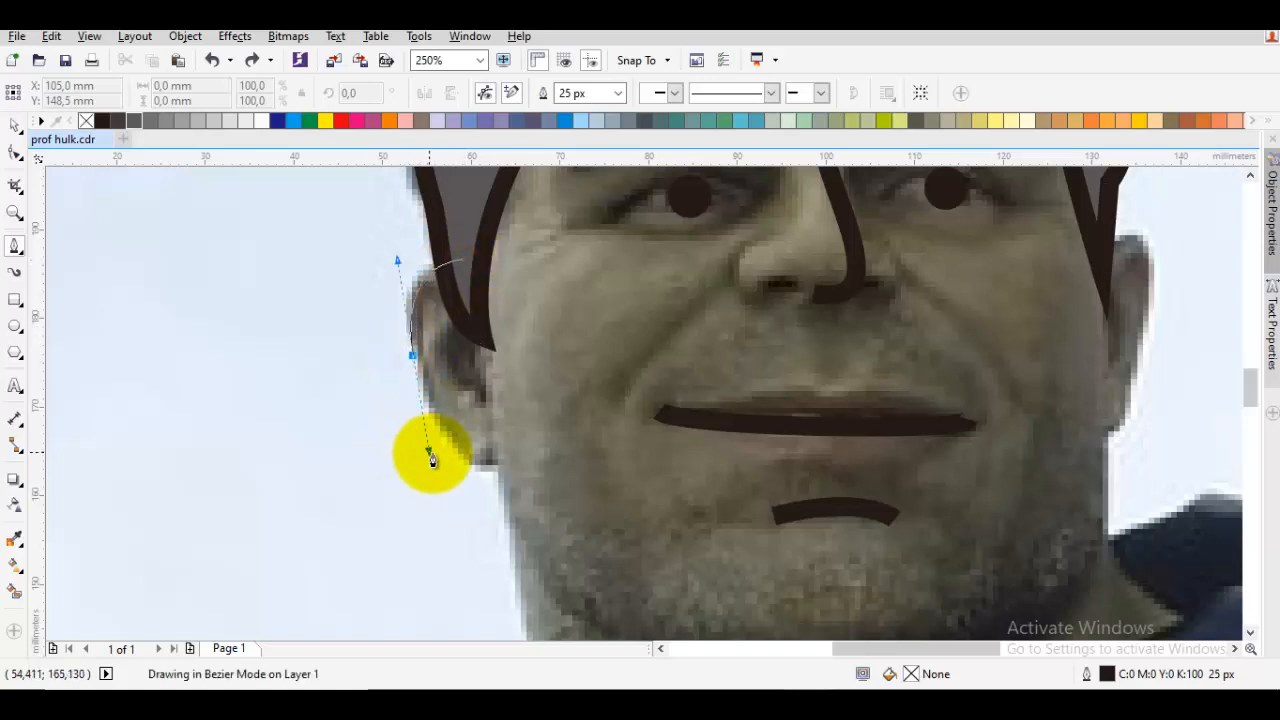
pyautogui.click(495, 460)
pyautogui.scroll(-2, 495, 470)
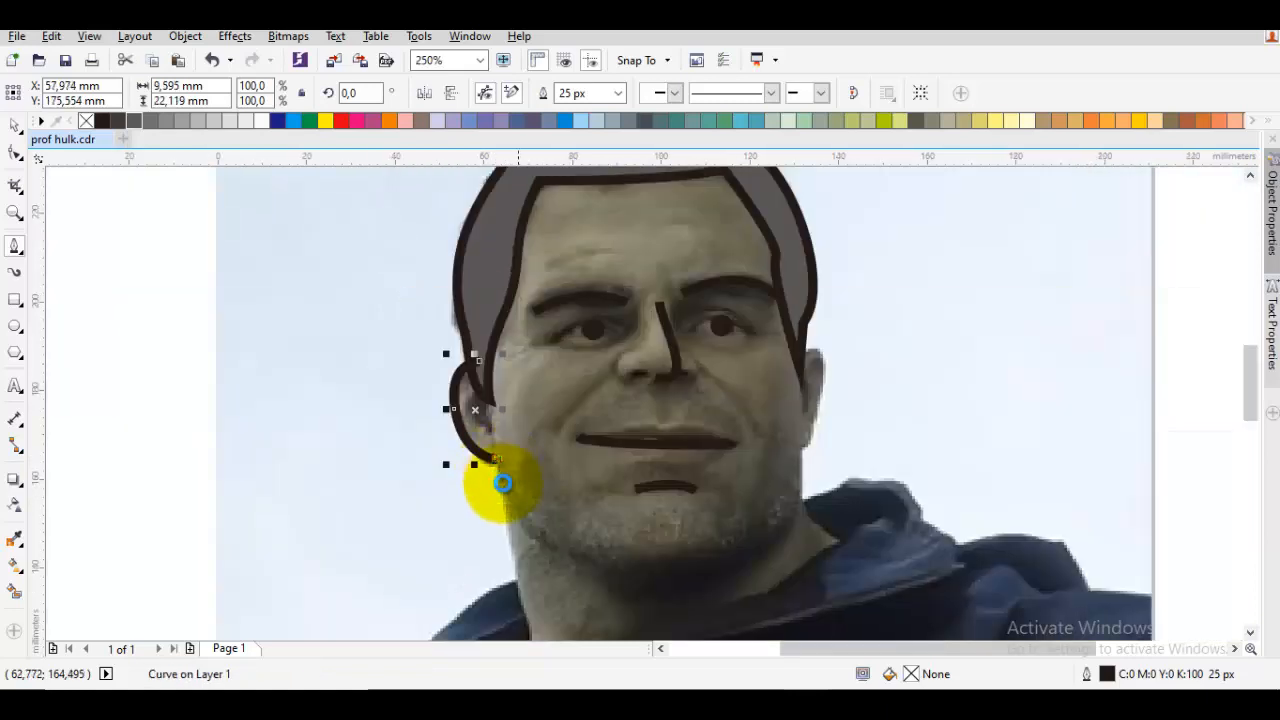
# Continue the outline from the left earlobe straight down the neck and around the narrow skin tip at the collar opening
pyautogui.moveTo(478, 459); pyautogui.dragTo(461, 408)
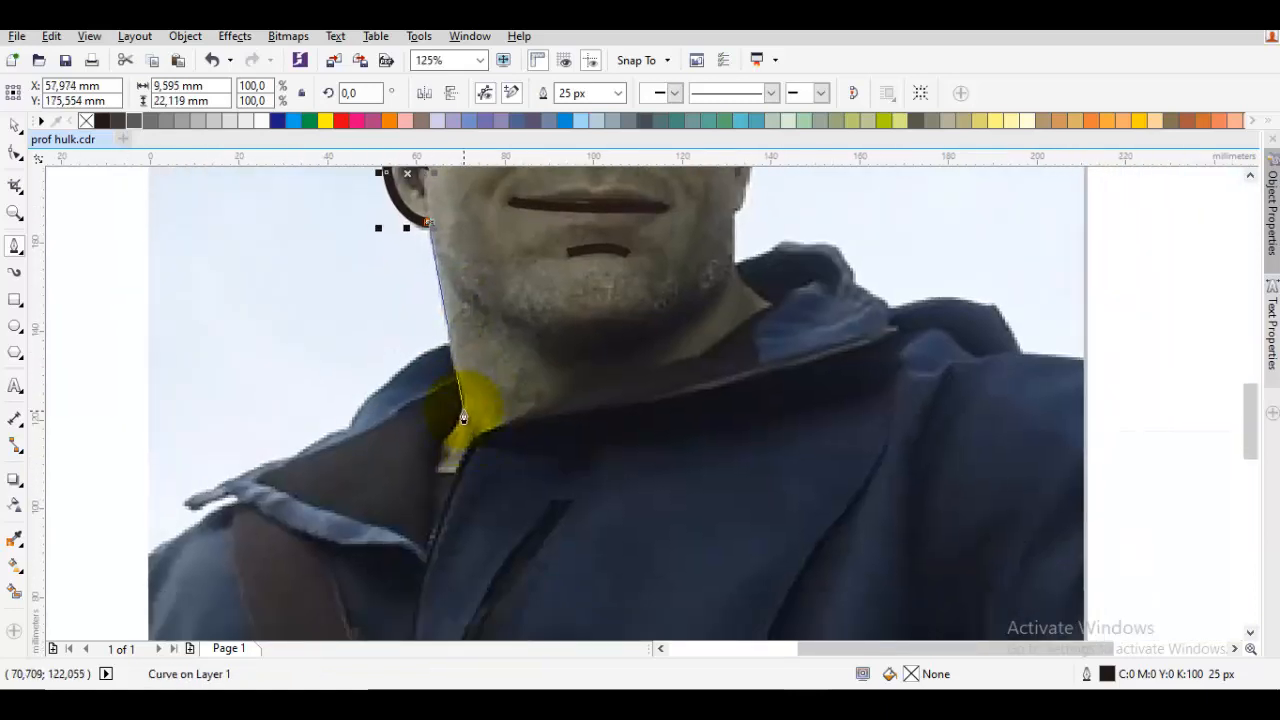
pyautogui.click(463, 414)
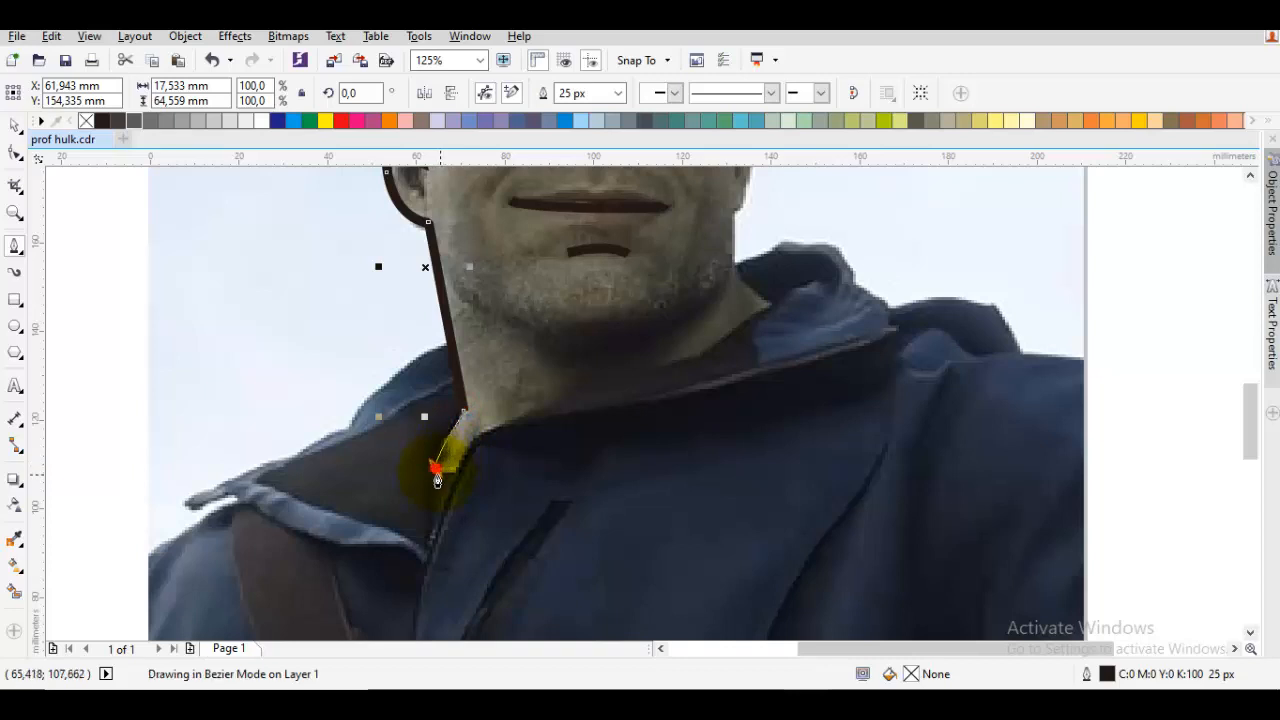
pyautogui.moveTo(436, 470); pyautogui.dragTo(467, 474)
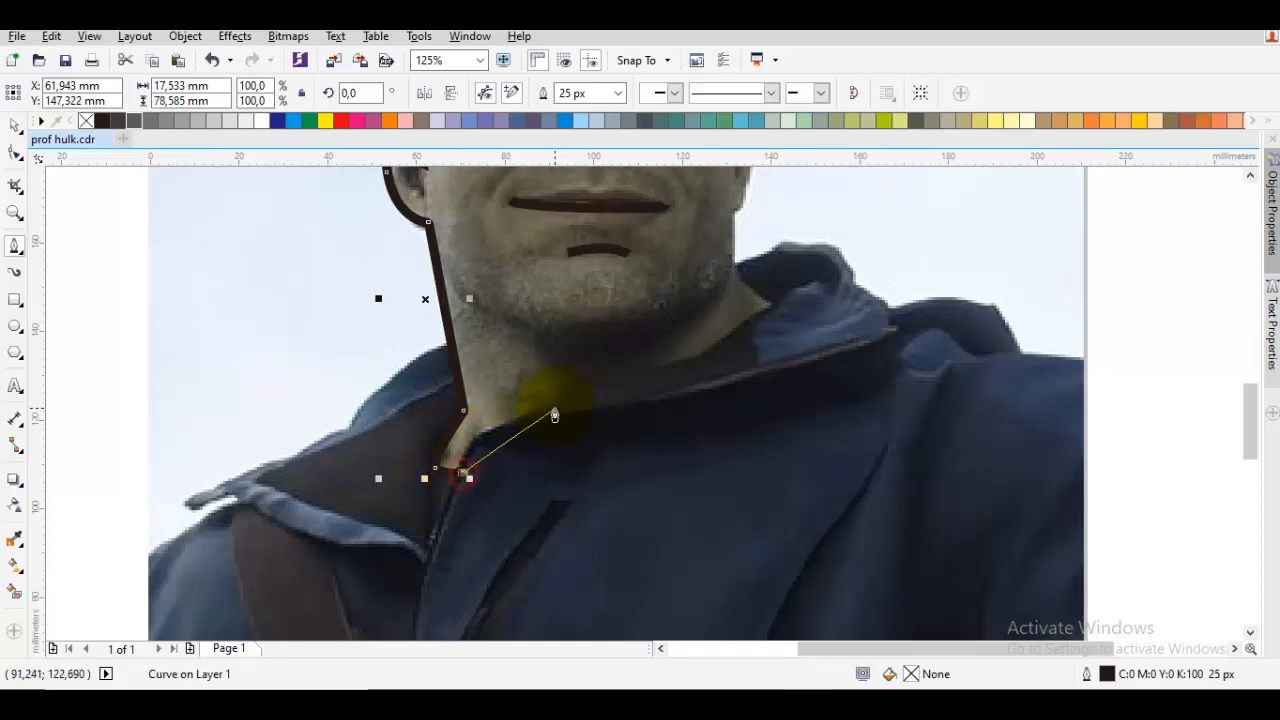
pyautogui.moveTo(555, 413); pyautogui.dragTo(572, 415)
pyautogui.moveTo(658, 390); pyautogui.dragTo(667, 381)
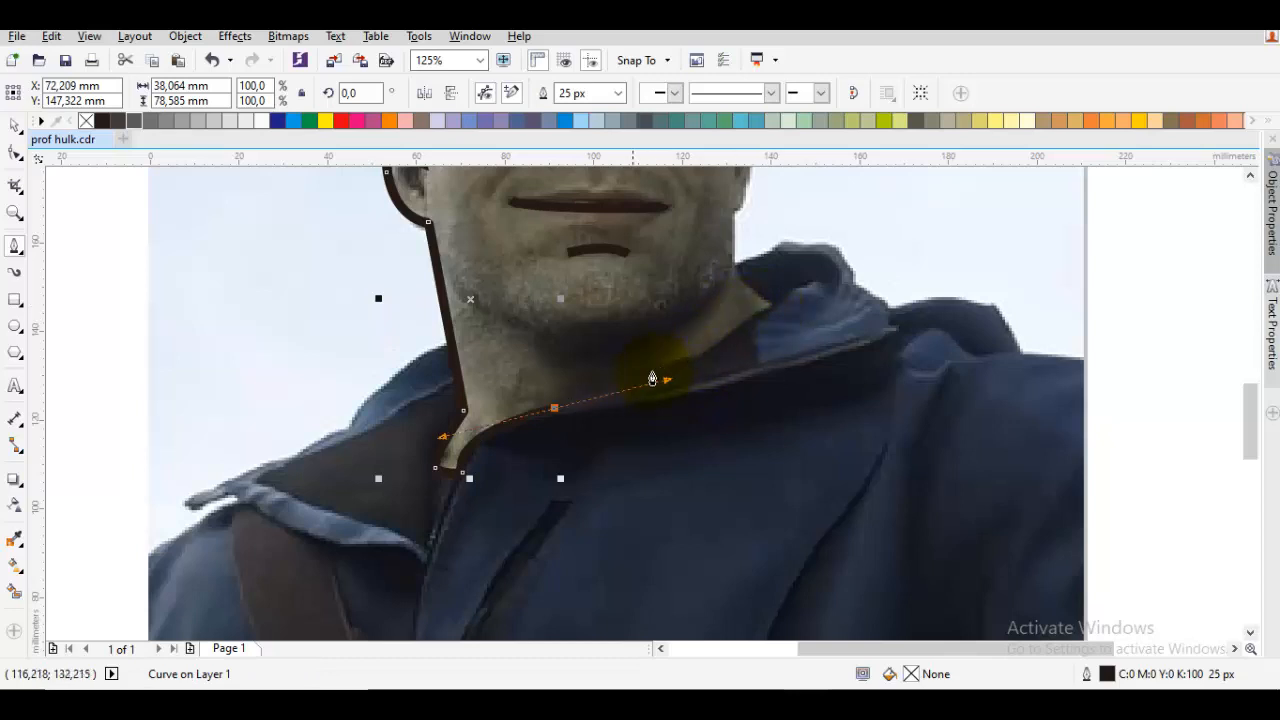
pyautogui.moveTo(628, 384); pyautogui.dragTo(804, 345)
pyautogui.hotkey('ctrl', 'z')
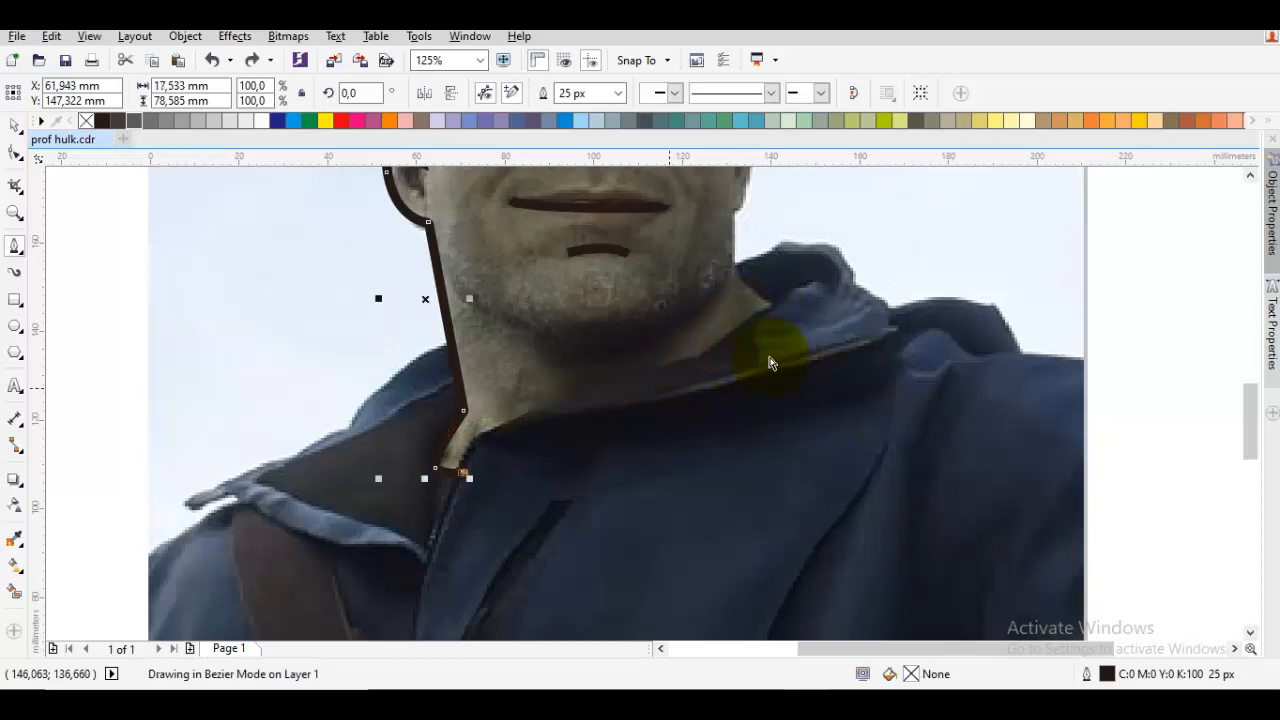
# Curve the outline along the collar to the right corner of the neck, and continue it up the neck to the right earlobe
pyautogui.moveTo(569, 400); pyautogui.dragTo(710, 364)
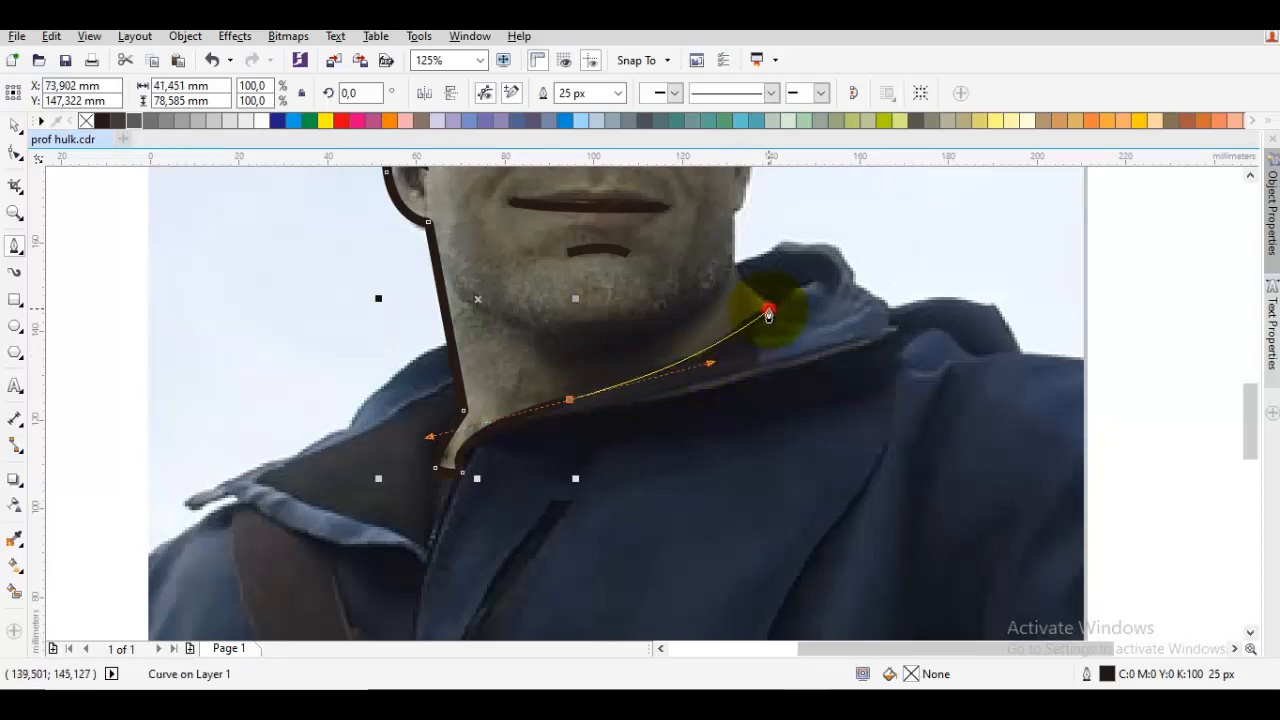
pyautogui.moveTo(768, 314); pyautogui.dragTo(733, 266)
pyautogui.moveTo(751, 165); pyautogui.dragTo(681, 304)
# Undo the first right-ear curve and retrace the ear from its lobe up to the right sideburn
pyautogui.scroll(1, 675, 437)
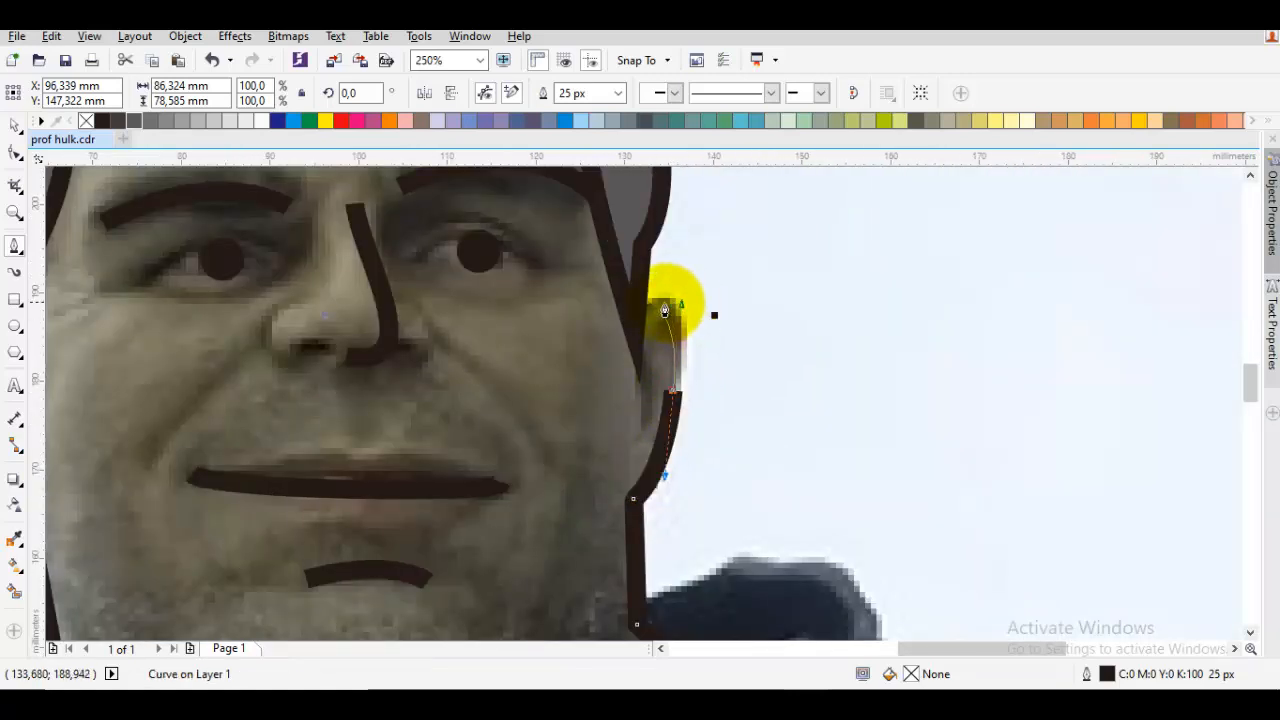
pyautogui.hotkey('ctrl', 'z')
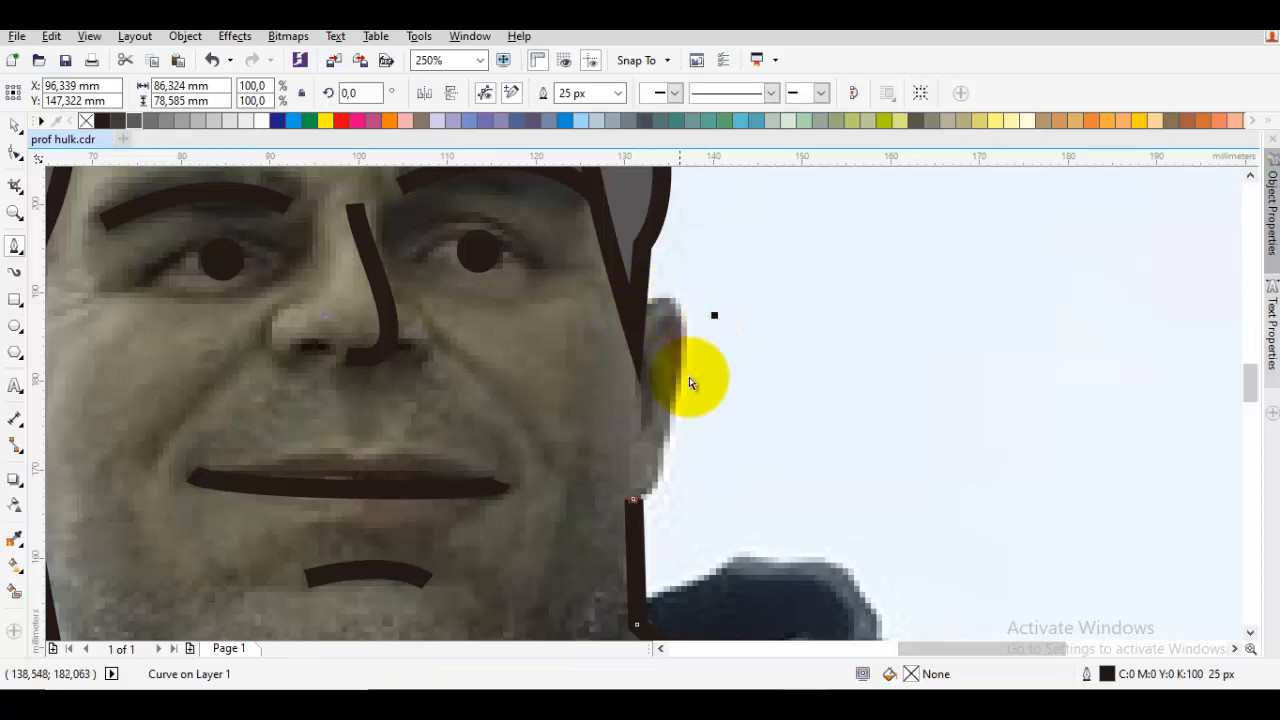
pyautogui.moveTo(683, 391); pyautogui.dragTo(689, 305)
pyautogui.click(637, 304)
# Continue the outline through the hair area over the head and close it at the left ear, about 86 × 130 mm overall
pyautogui.scroll(-2, 634, 296)
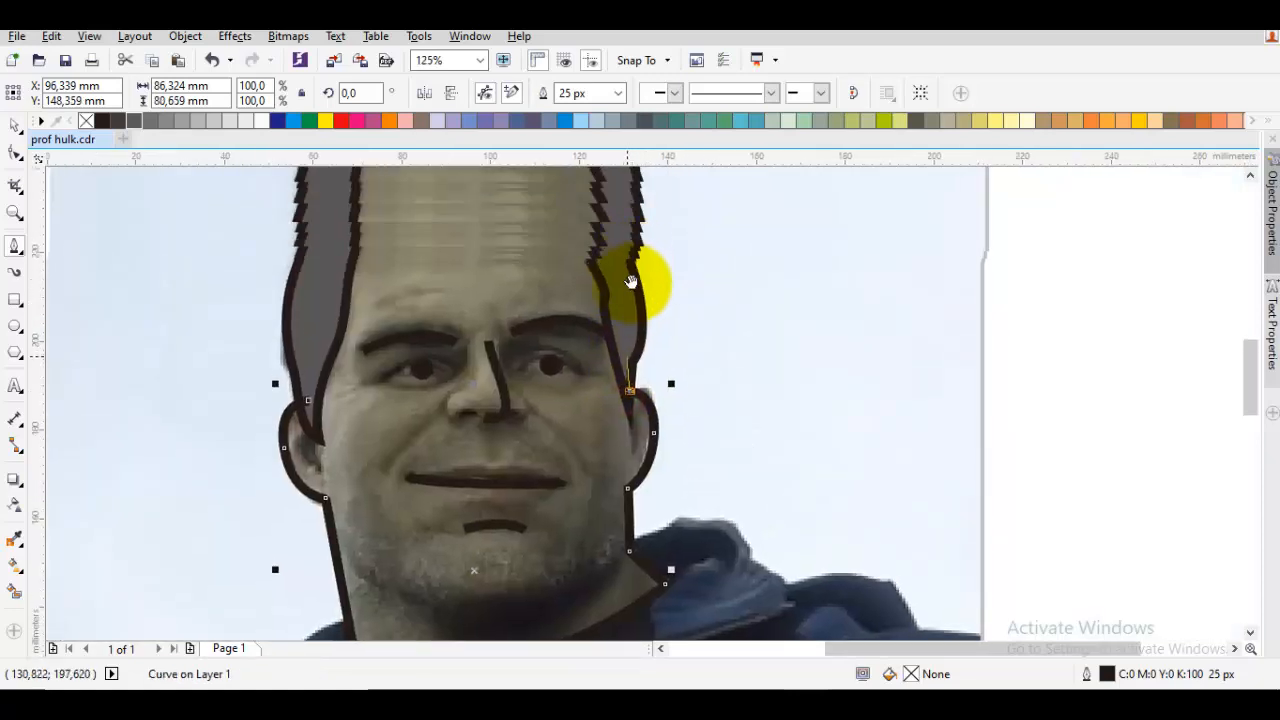
pyautogui.moveTo(622, 333); pyautogui.dragTo(634, 296)
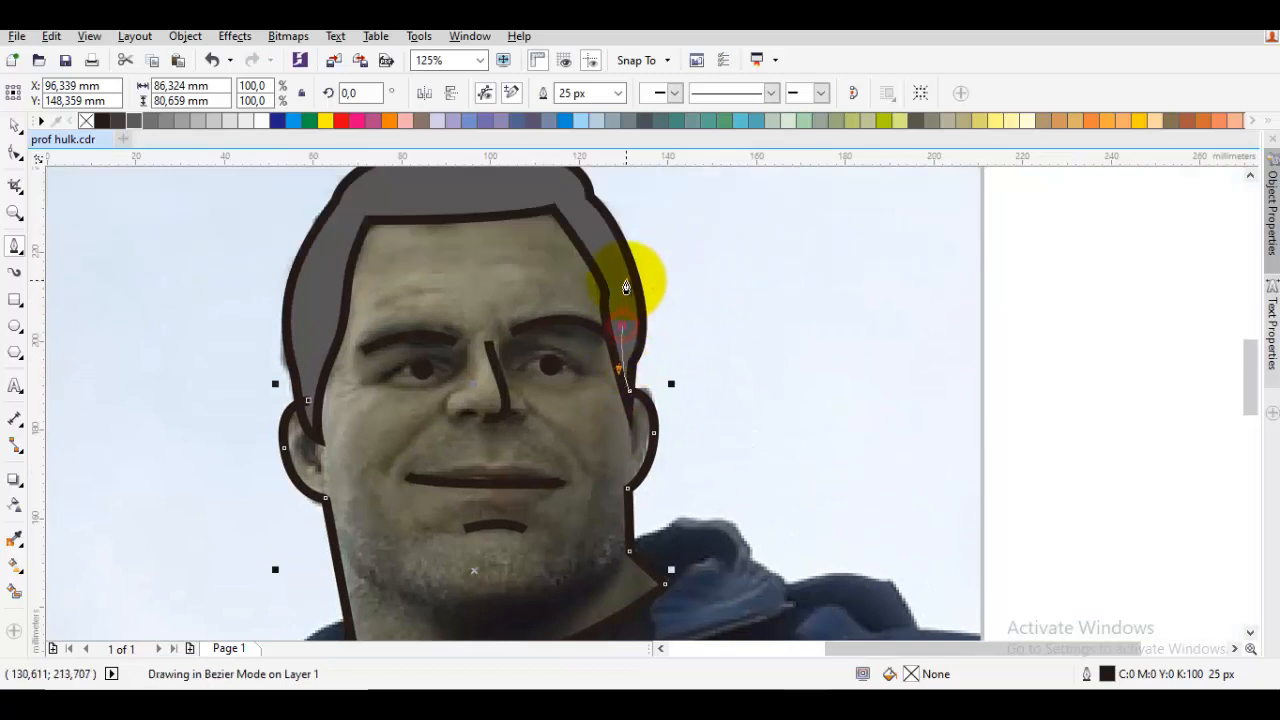
pyautogui.click(538, 198)
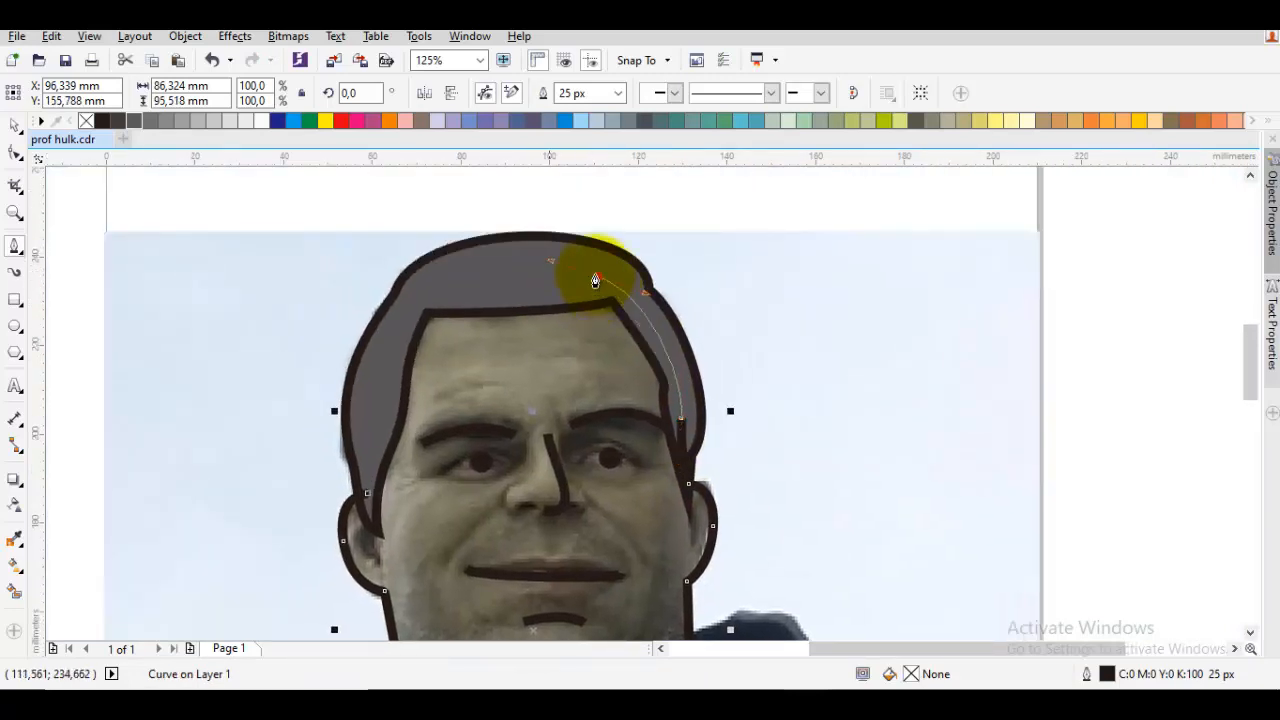
pyautogui.moveTo(595, 281); pyautogui.dragTo(523, 261)
pyautogui.click(374, 494)
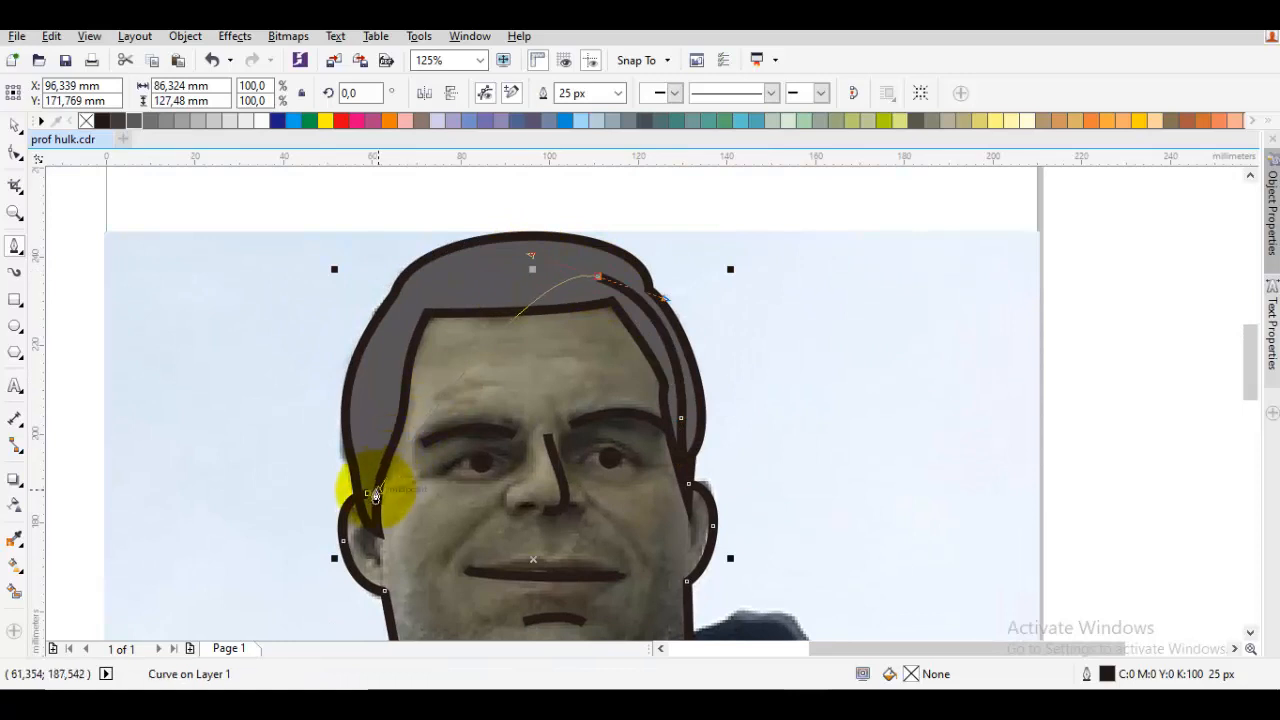
pyautogui.moveTo(370, 496); pyautogui.dragTo(344, 236)
# Reorder the closed face and neck shape so that it sits directly in front of the reference photo
pyautogui.moveTo(519, 437); pyautogui.dragTo(504, 385)
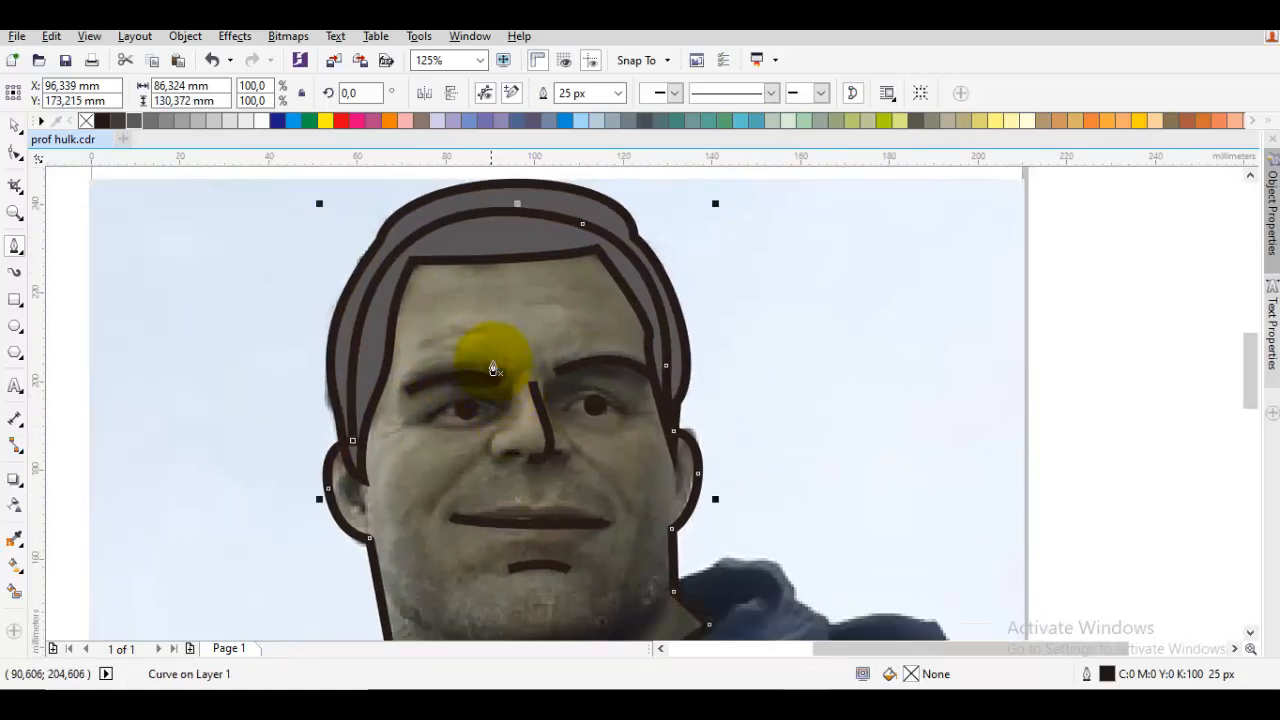
pyautogui.rightClick(488, 285)
pyautogui.moveTo(600, 482)
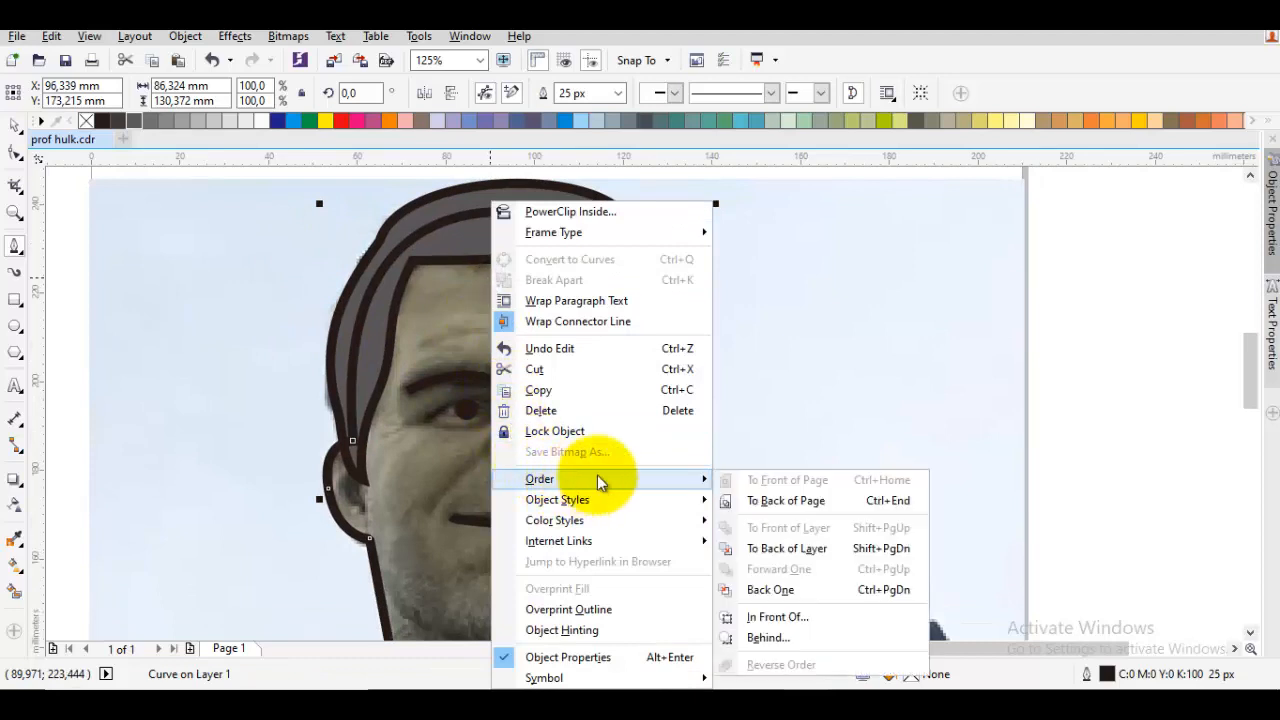
pyautogui.click(779, 622)
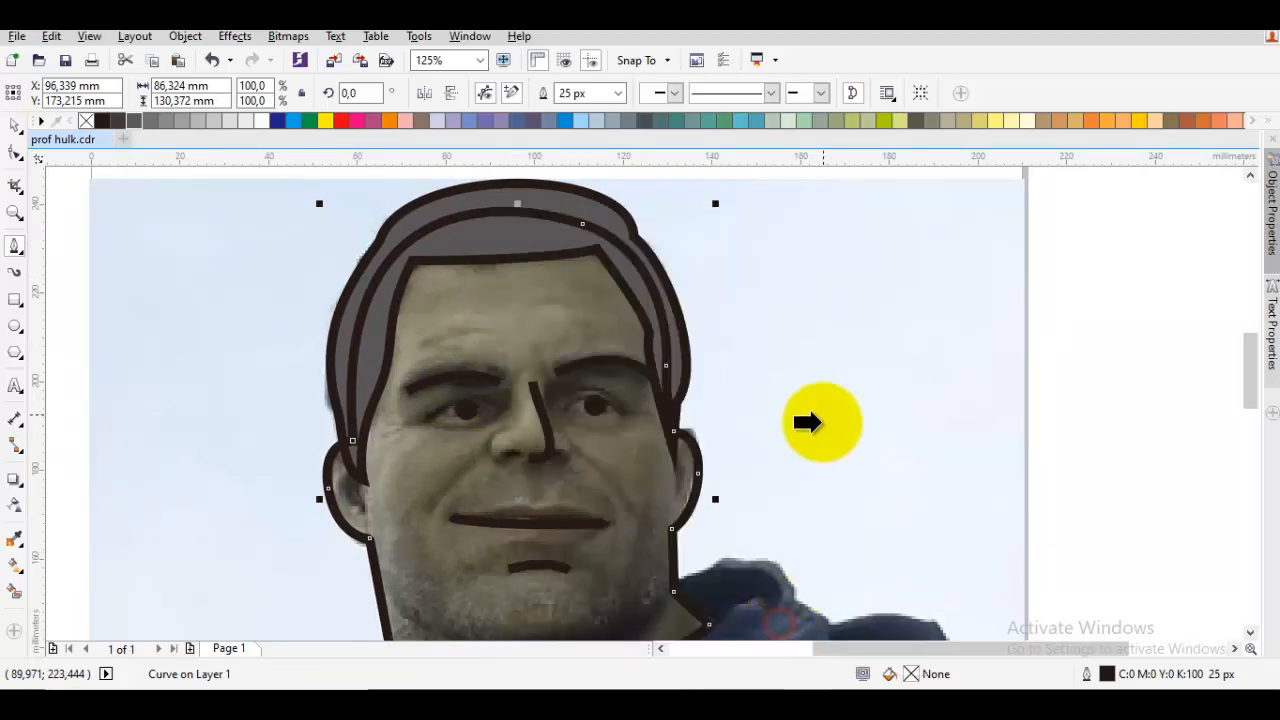
pyautogui.click(823, 416)
# Fill the face and neck shape with pale green, C:20 M:0 Y:40 K:20
pyautogui.moveTo(784, 466); pyautogui.dragTo(793, 283)
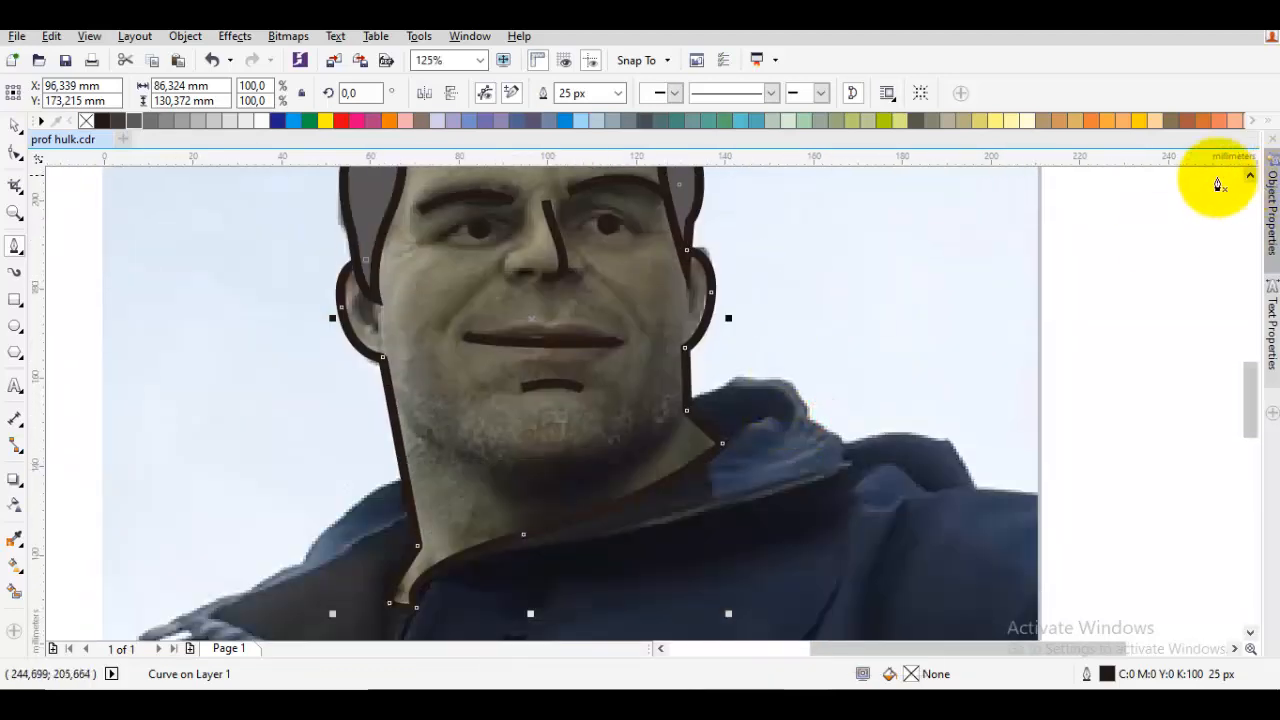
pyautogui.click(863, 122)
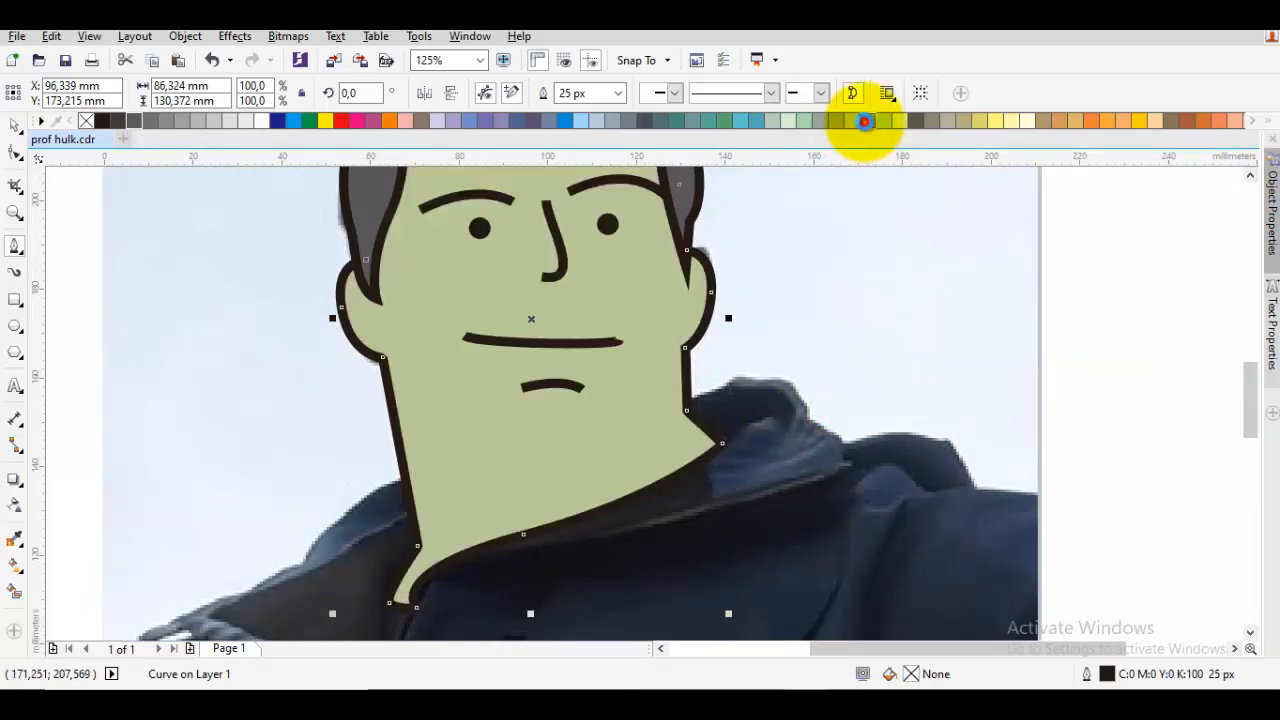
pyautogui.scroll(-3, 820, 257)
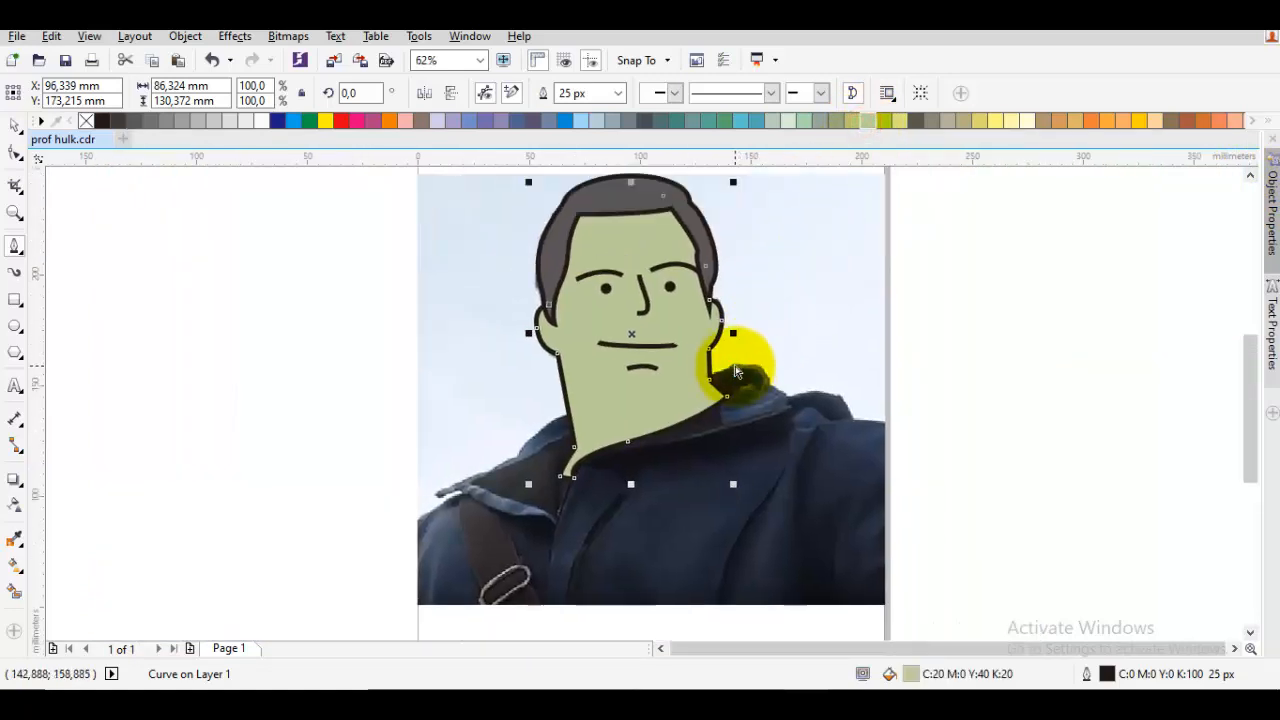
# Undo the face and neck shape's pale green fill and trace the jawline as an open curve below the chin
pyautogui.hotkey('ctrl', 'z')
pyautogui.scroll(1, 620, 416)
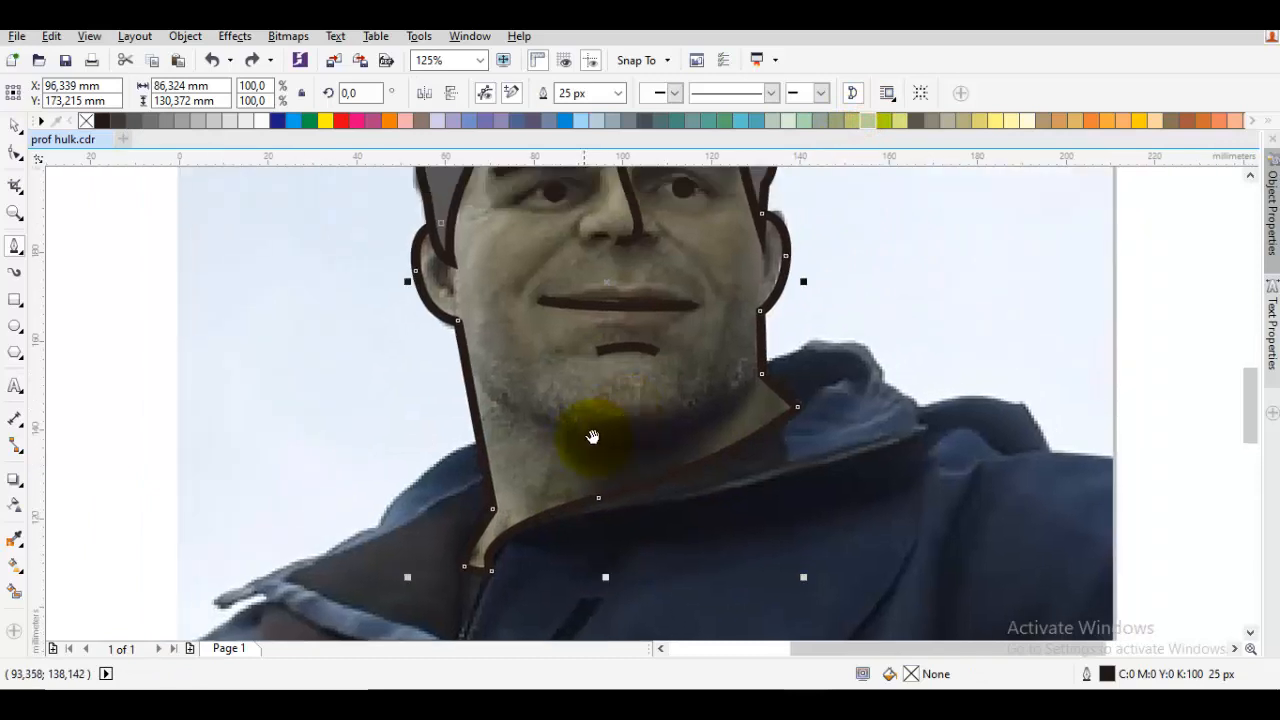
pyautogui.click(485, 381)
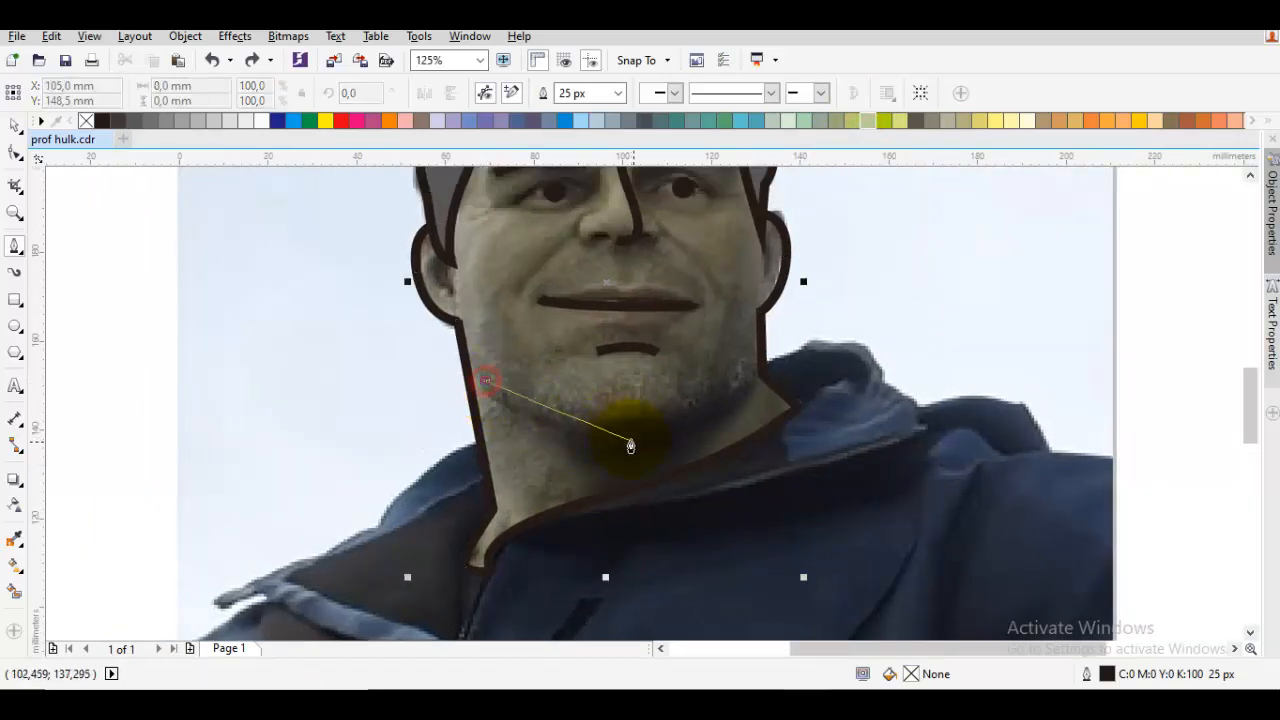
pyautogui.moveTo(634, 443); pyautogui.dragTo(714, 429)
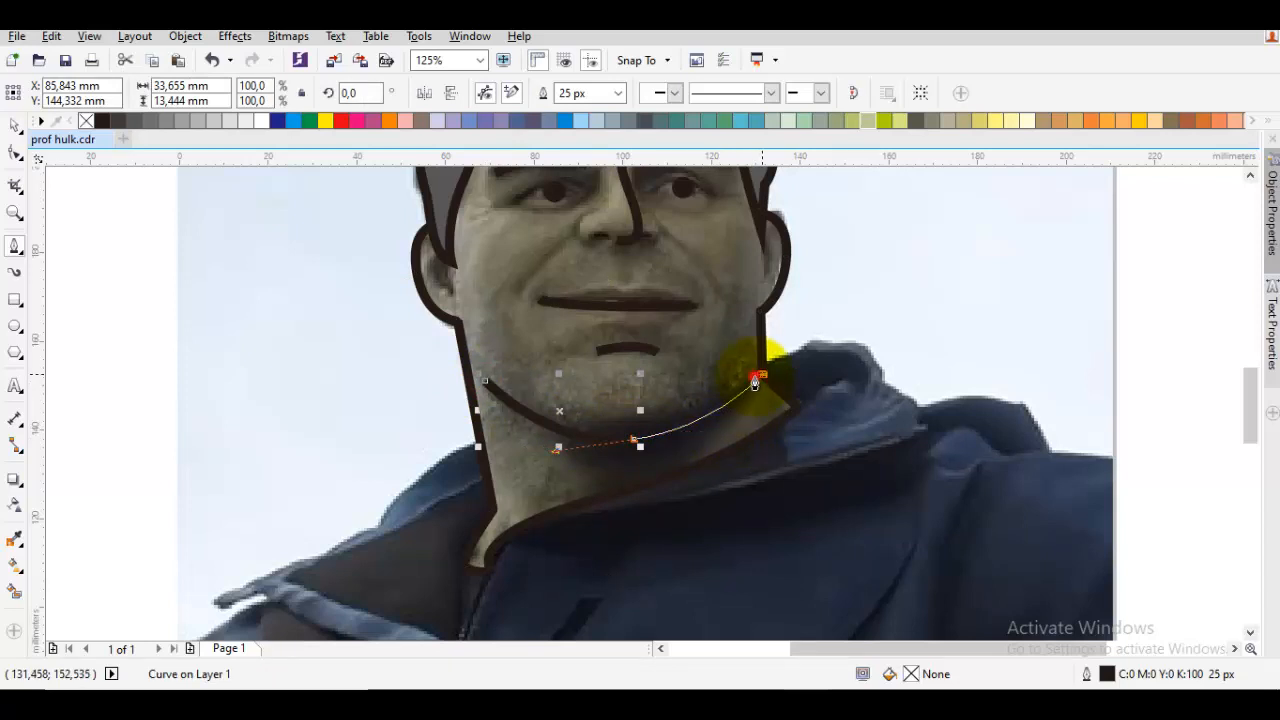
pyautogui.click(755, 381)
# Smooth the jawline by deleting its middle node, pulling its right end slightly inward and adjusting both curve handles
pyautogui.press('F10')
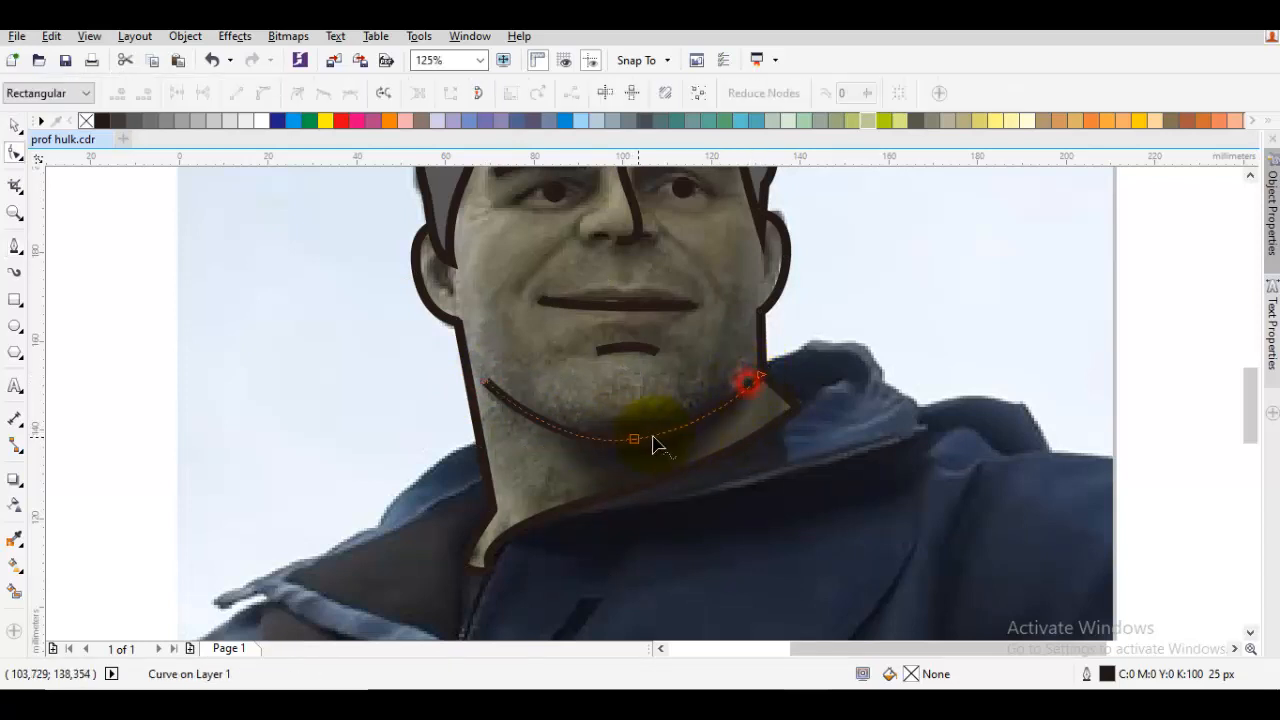
pyautogui.click(637, 439)
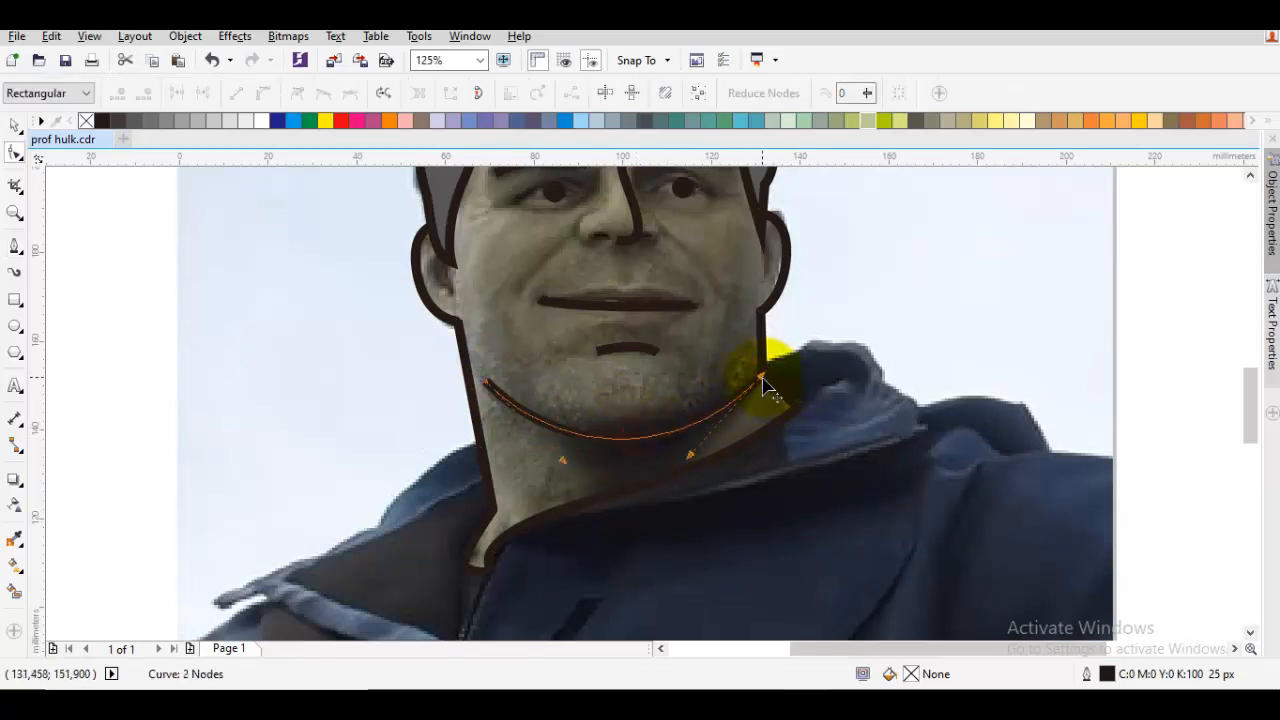
pyautogui.moveTo(762, 381)
pyautogui.mouseDown()
pyautogui.moveTo(737, 380)
pyautogui.moveTo(748, 371)
pyautogui.moveTo(748, 388)
pyautogui.mouseUp()
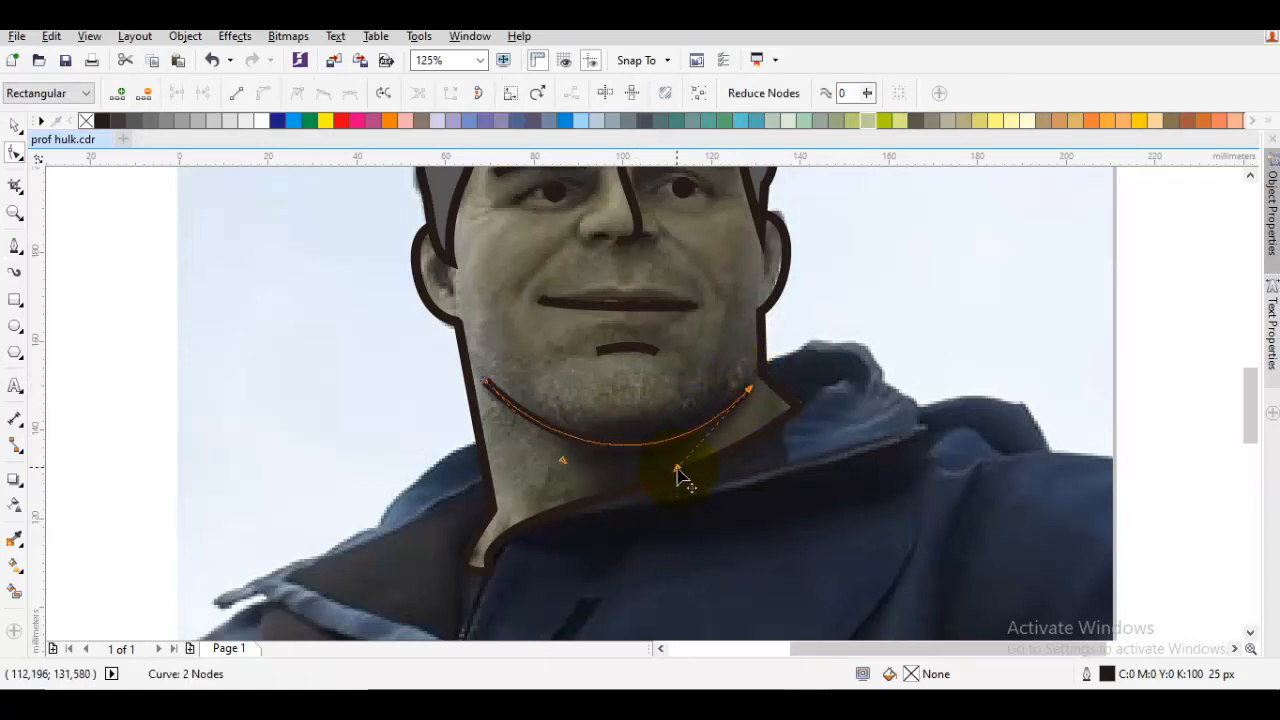
pyautogui.moveTo(677, 468)
pyautogui.mouseDown()
pyautogui.moveTo(698, 453)
pyautogui.moveTo(684, 452)
pyautogui.mouseUp()
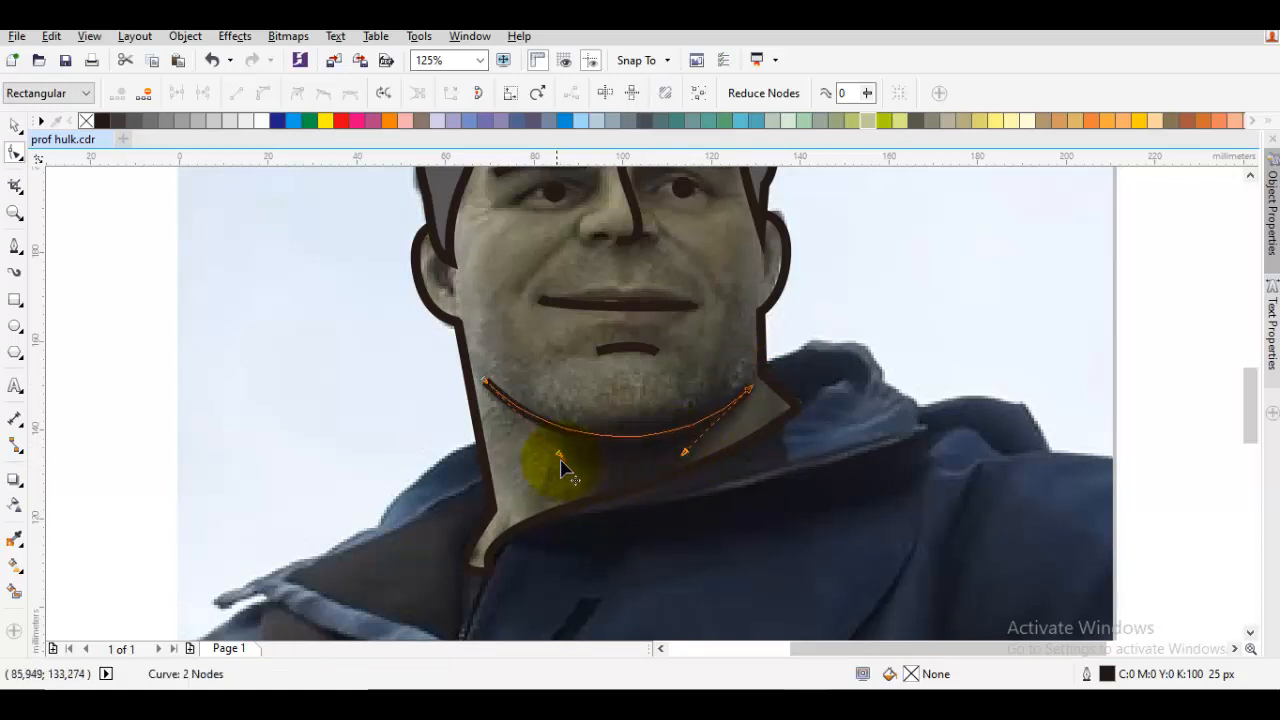
pyautogui.moveTo(560, 461); pyautogui.dragTo(554, 452)
pyautogui.press('space')
pyautogui.scroll(-1, 554, 452)
pyautogui.press('Escape')
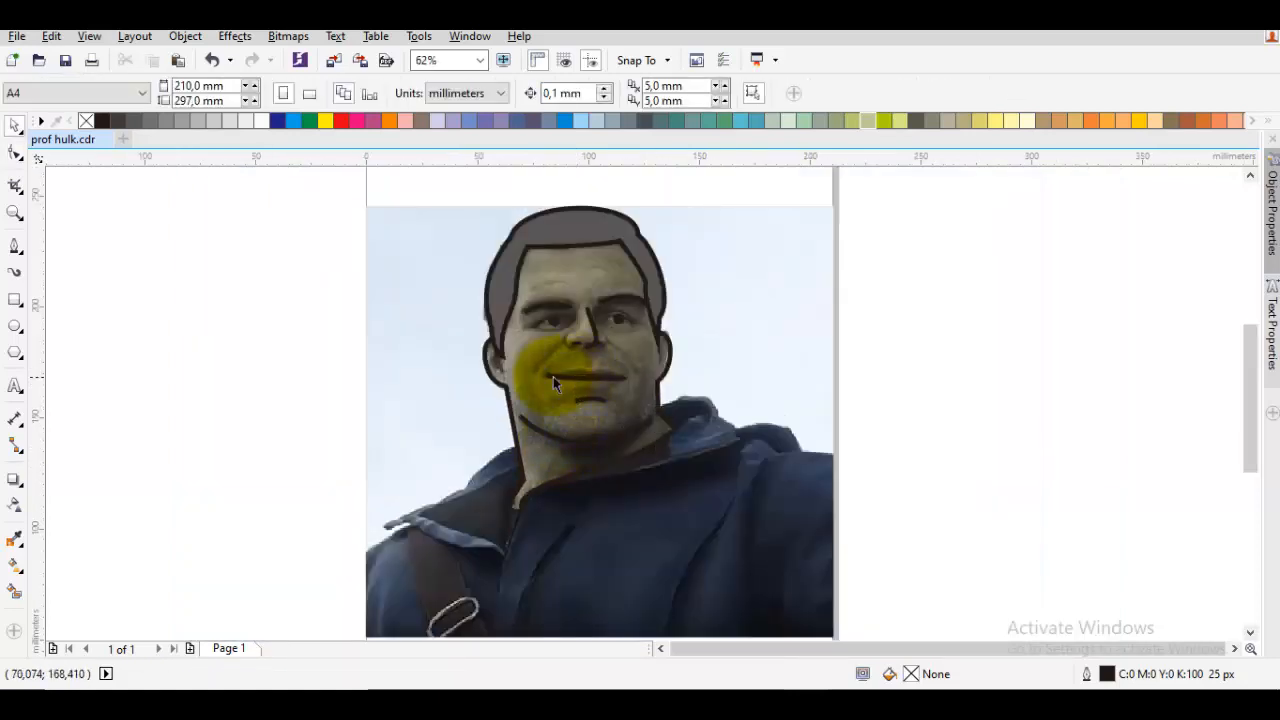
# Draw a small curved inner-ear line inside the left ear, about 4 × 8.5 mm
pyautogui.scroll(2, 553, 376)
pyautogui.press('space')
pyautogui.click(499, 380)
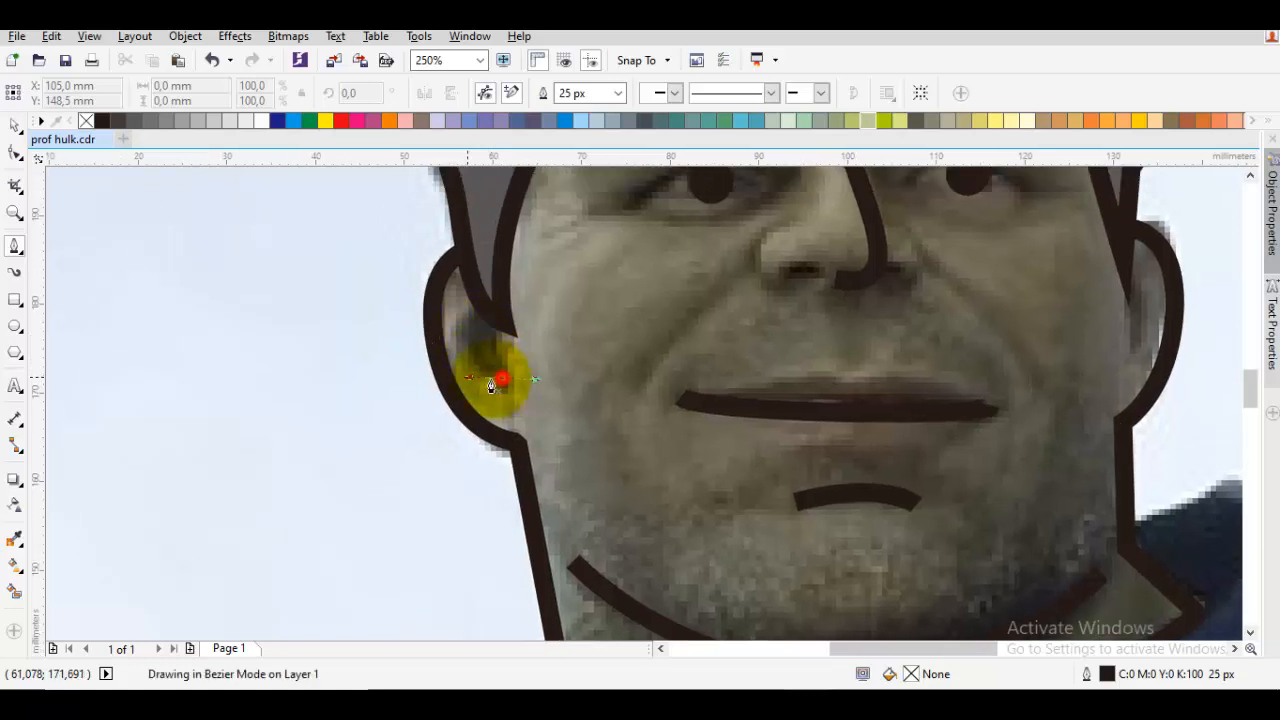
pyautogui.moveTo(497, 309)
pyautogui.mouseDown()
pyautogui.moveTo(524, 307)
pyautogui.moveTo(503, 297)
pyautogui.mouseUp()
pyautogui.press('space')
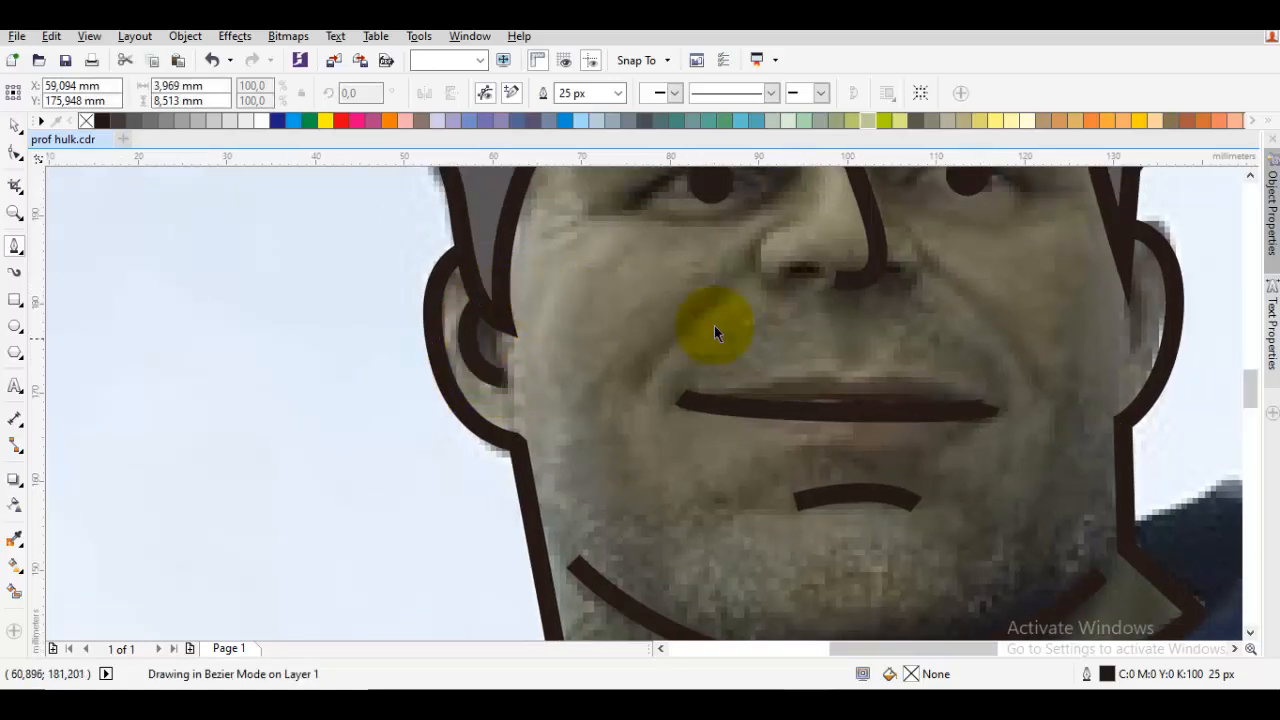
pyautogui.press('Escape')
# Draw a matching curved inner-ear line inside the right ear, ending at the sideburn
pyautogui.moveTo(1137, 320)
pyautogui.mouseDown()
pyautogui.moveTo(913, 333)
pyautogui.moveTo(948, 325)
pyautogui.mouseUp()
pyautogui.press('space')
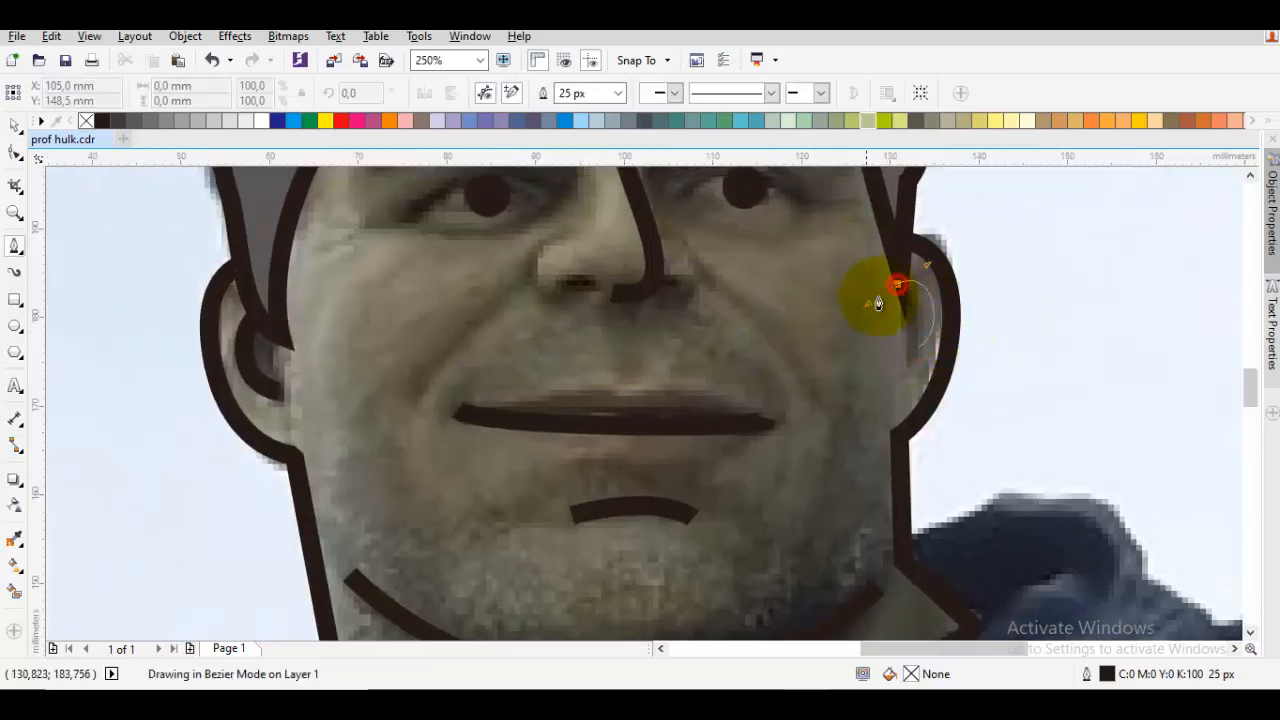
pyautogui.press('space')
pyautogui.press('Escape')
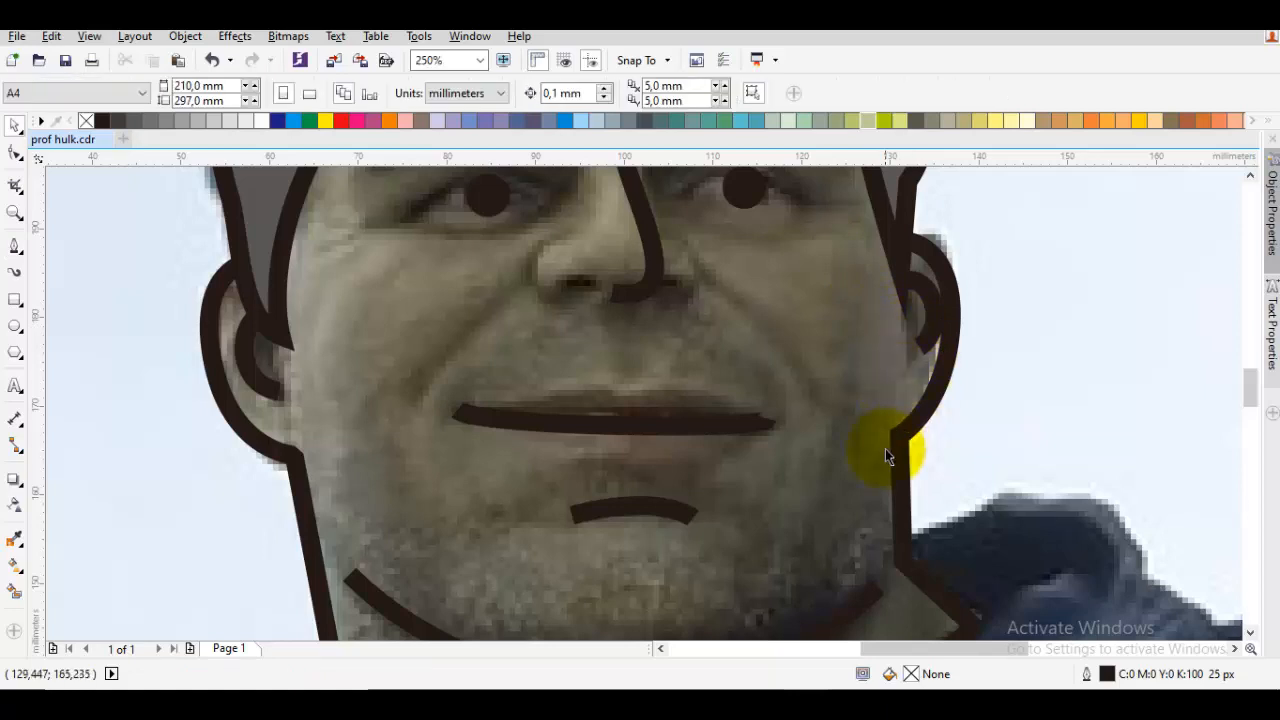
# Move the outline node below the right earlobe slightly up and outward to refine the corner with the jaw
pyautogui.press('F10')
pyautogui.click(897, 437)
pyautogui.scroll(2, 897, 437)
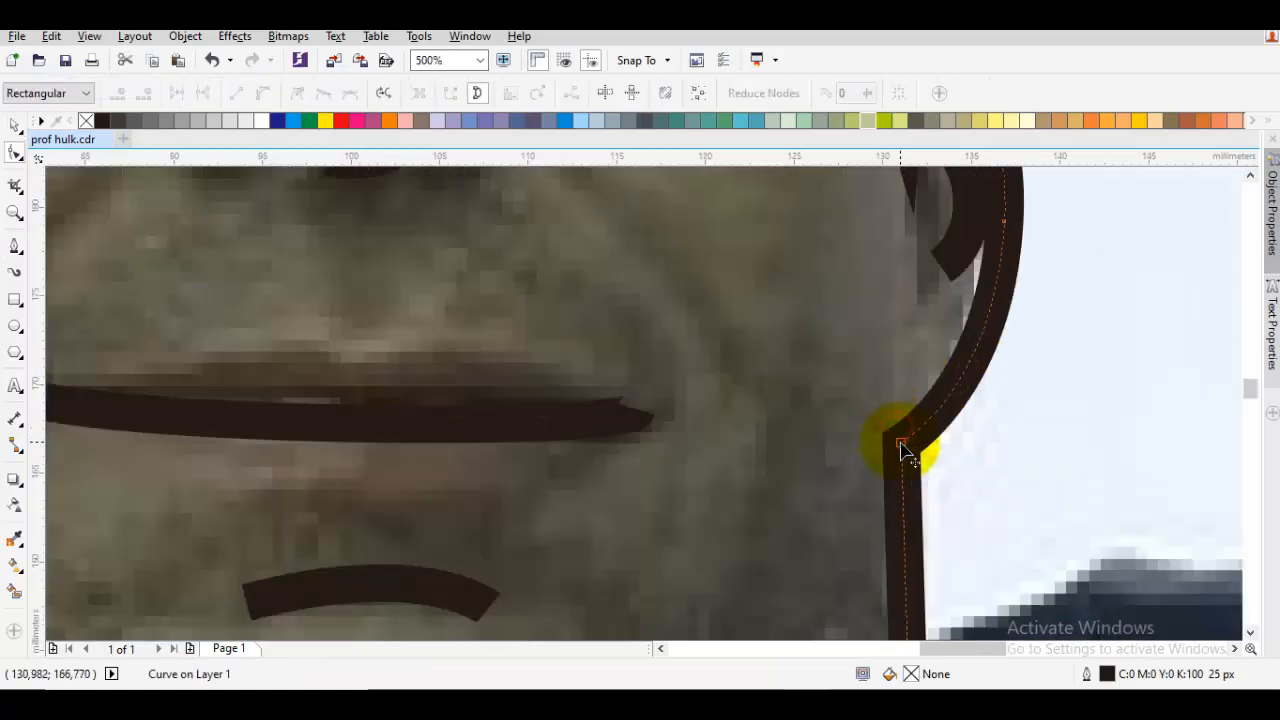
pyautogui.moveTo(900, 446); pyautogui.dragTo(906, 424)
pyautogui.press('space')
pyautogui.scroll(-4, 900, 415)
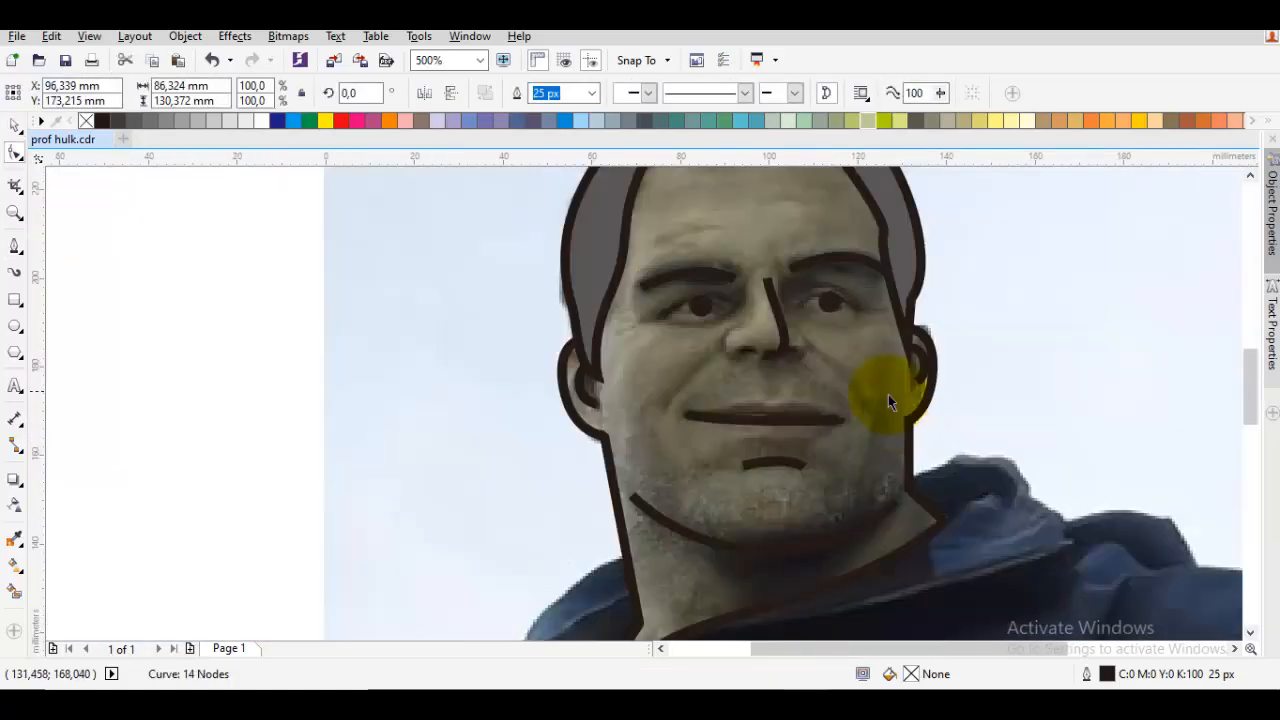
pyautogui.press('Escape')
# Reshape the mouth line into a smoother smile by adjusting the curve handles at both ends
pyautogui.scroll(4, 840, 413)
pyautogui.press('F10')
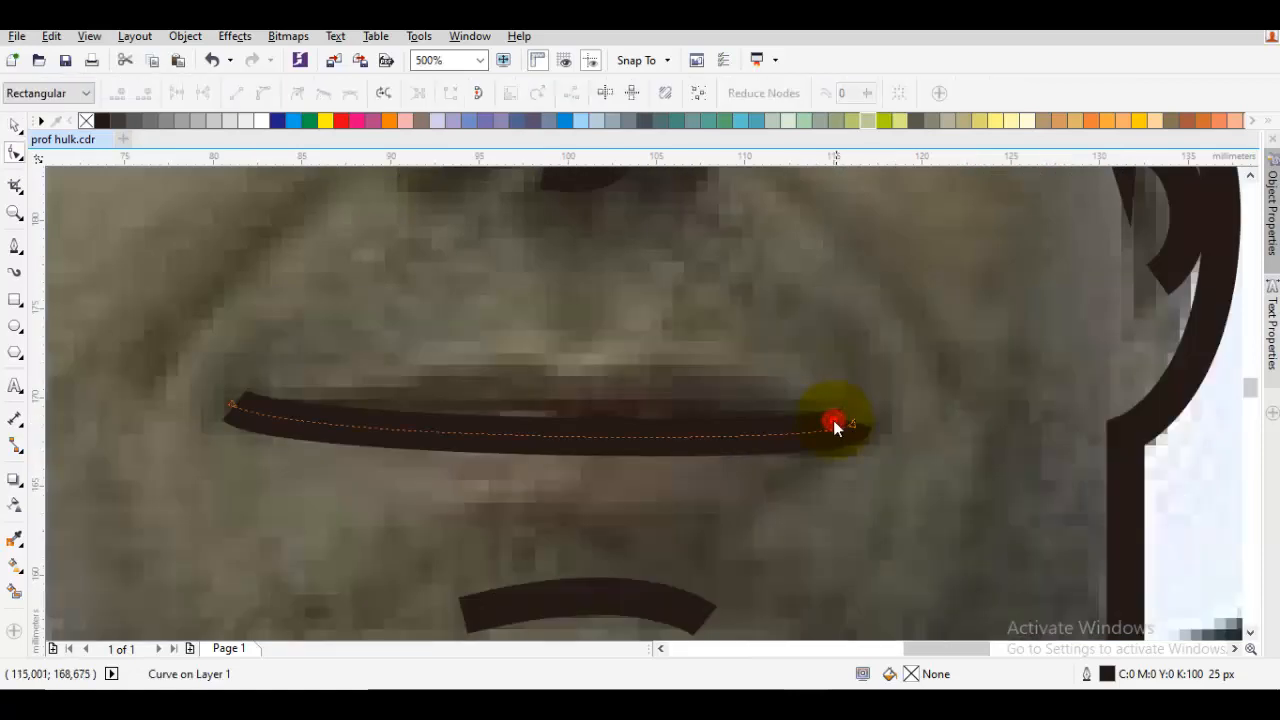
pyautogui.click(833, 420)
pyautogui.click(852, 425)
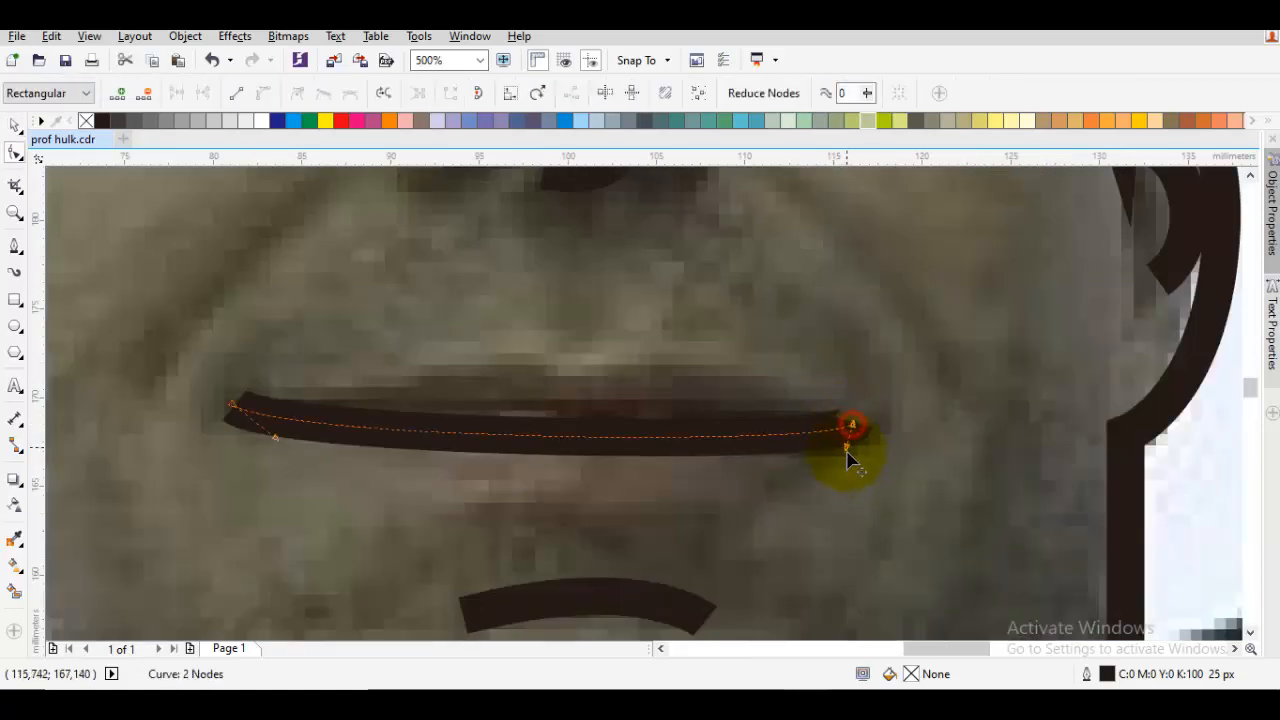
pyautogui.moveTo(847, 458); pyautogui.dragTo(612, 463)
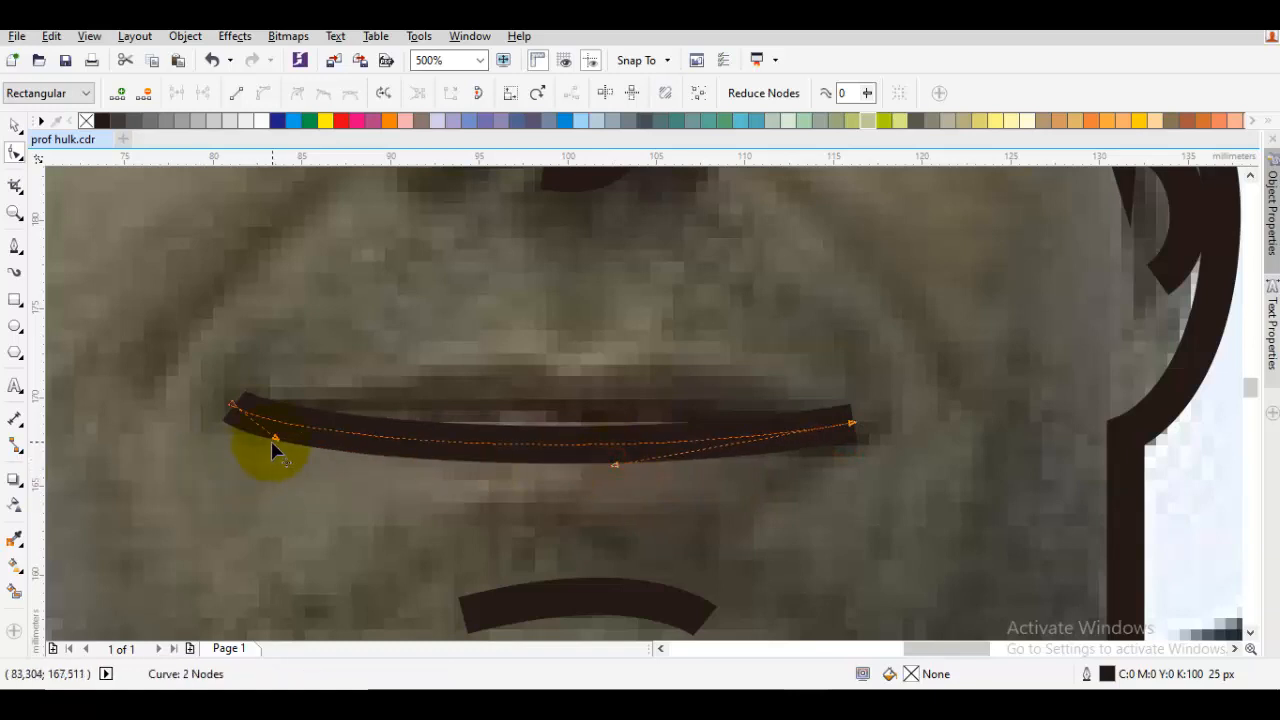
pyautogui.moveTo(273, 437); pyautogui.dragTo(272, 443)
pyautogui.scroll(-3, 335, 444)
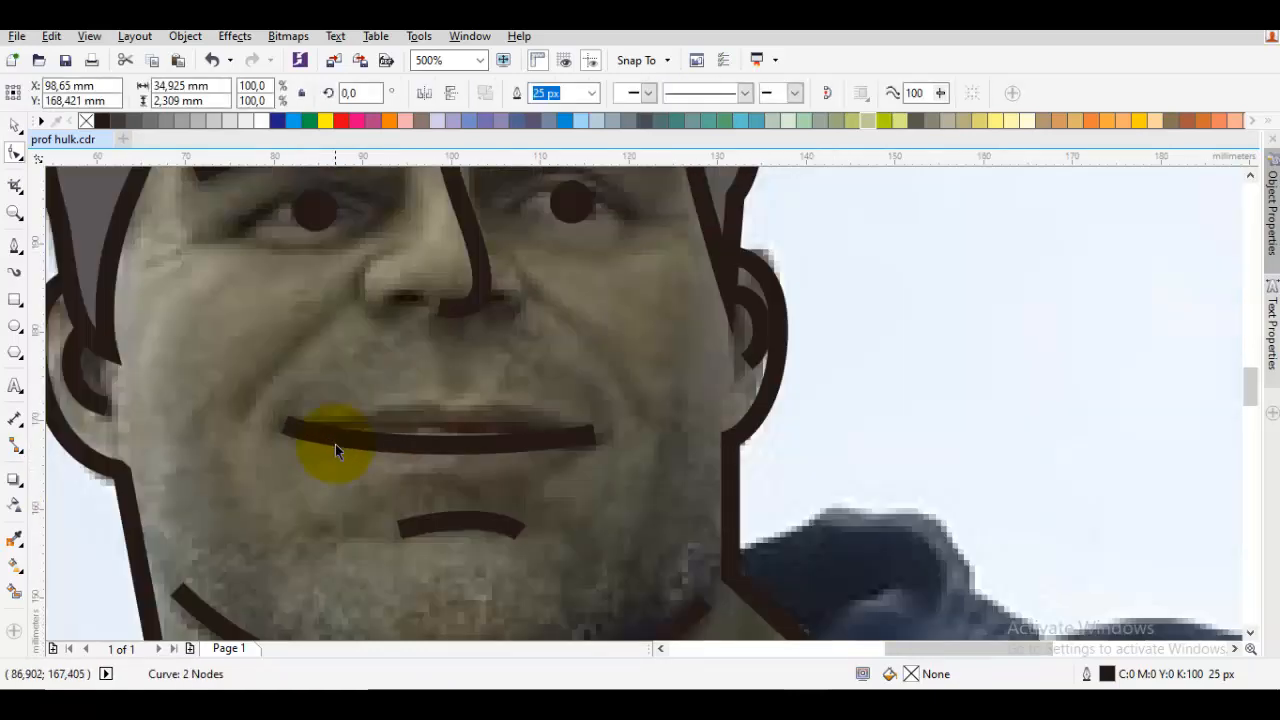
pyautogui.press('space')
# Fill the face and neck shape with light green, C:36 M:11 Y:47 K:0
pyautogui.click(461, 425)
pyautogui.click(470, 388)
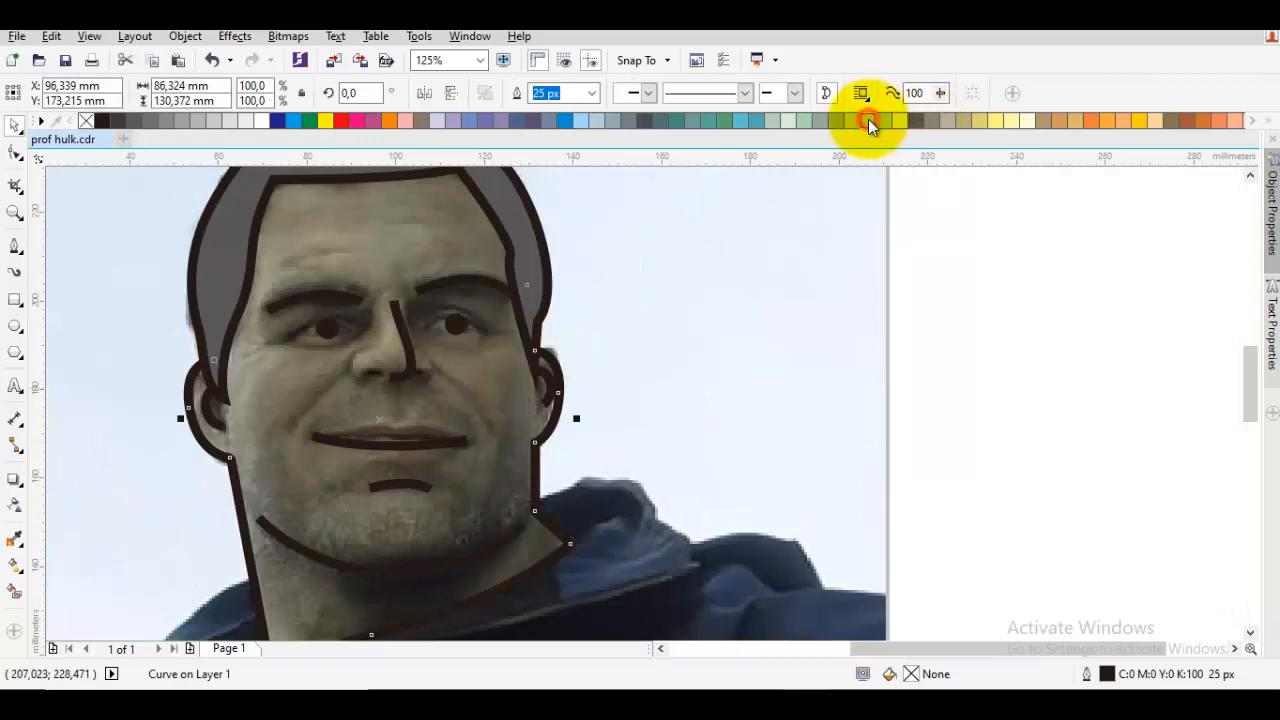
pyautogui.moveTo(868, 119); pyautogui.dragTo(923, 150)
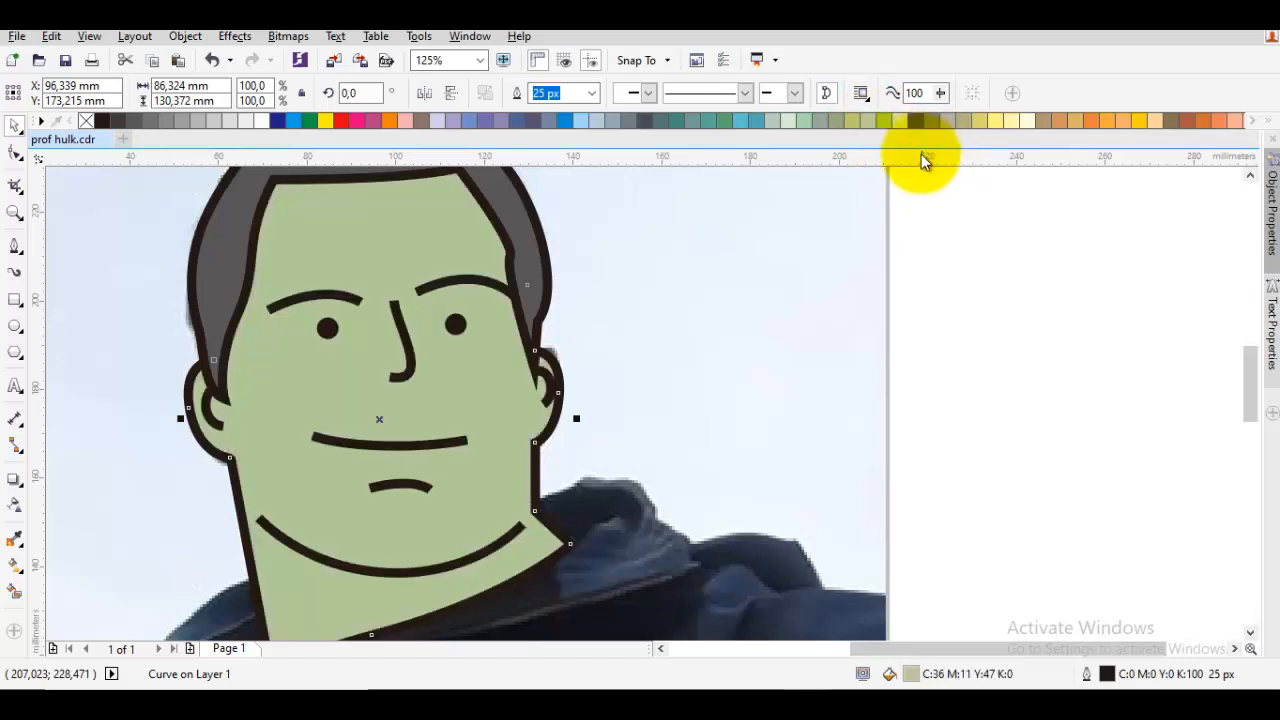
pyautogui.click(930, 255)
pyautogui.scroll(-2, 928, 257)
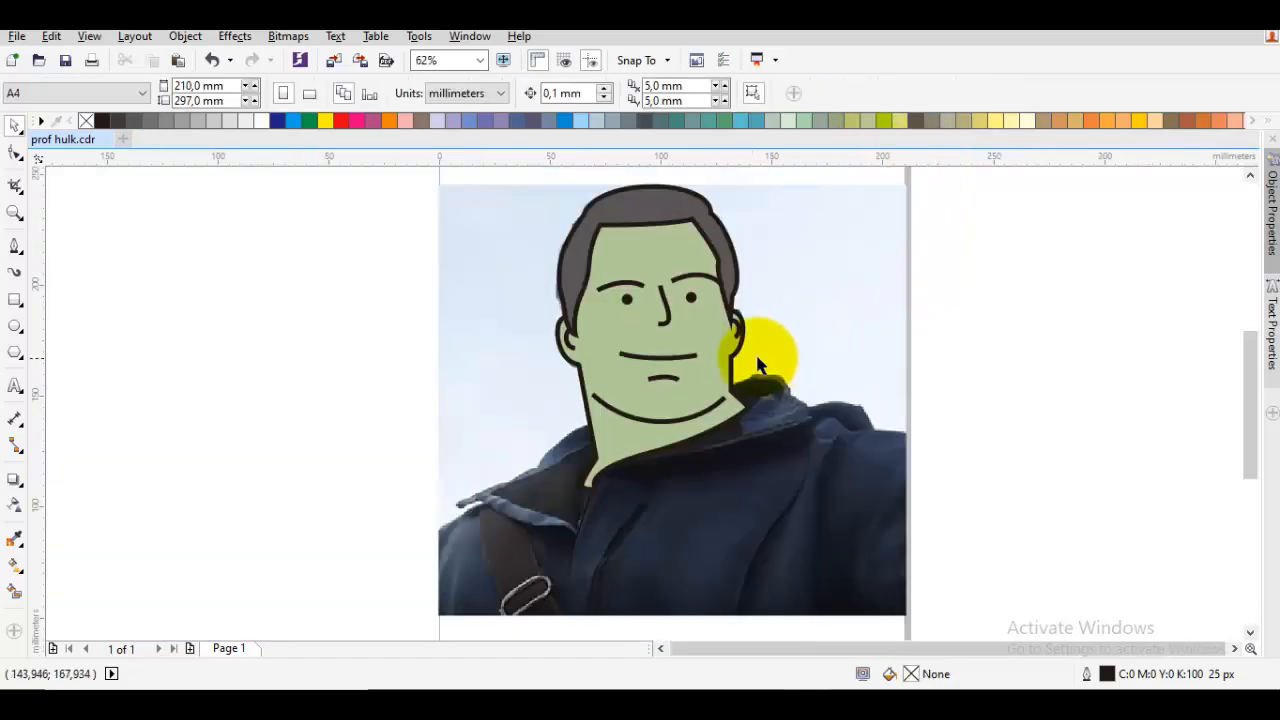
# Fill the face and neck shape with khaki, C:0 M:0 Y:40 K:40
pyautogui.click(710, 325)
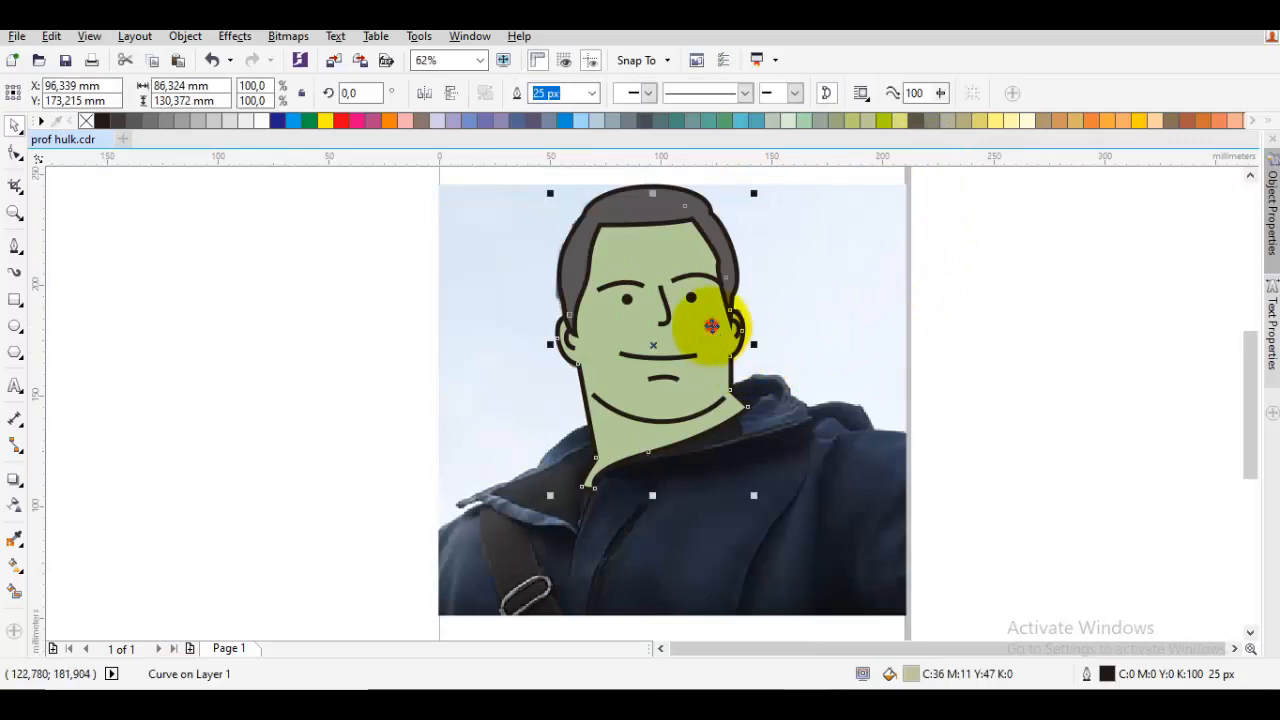
pyautogui.click(965, 121)
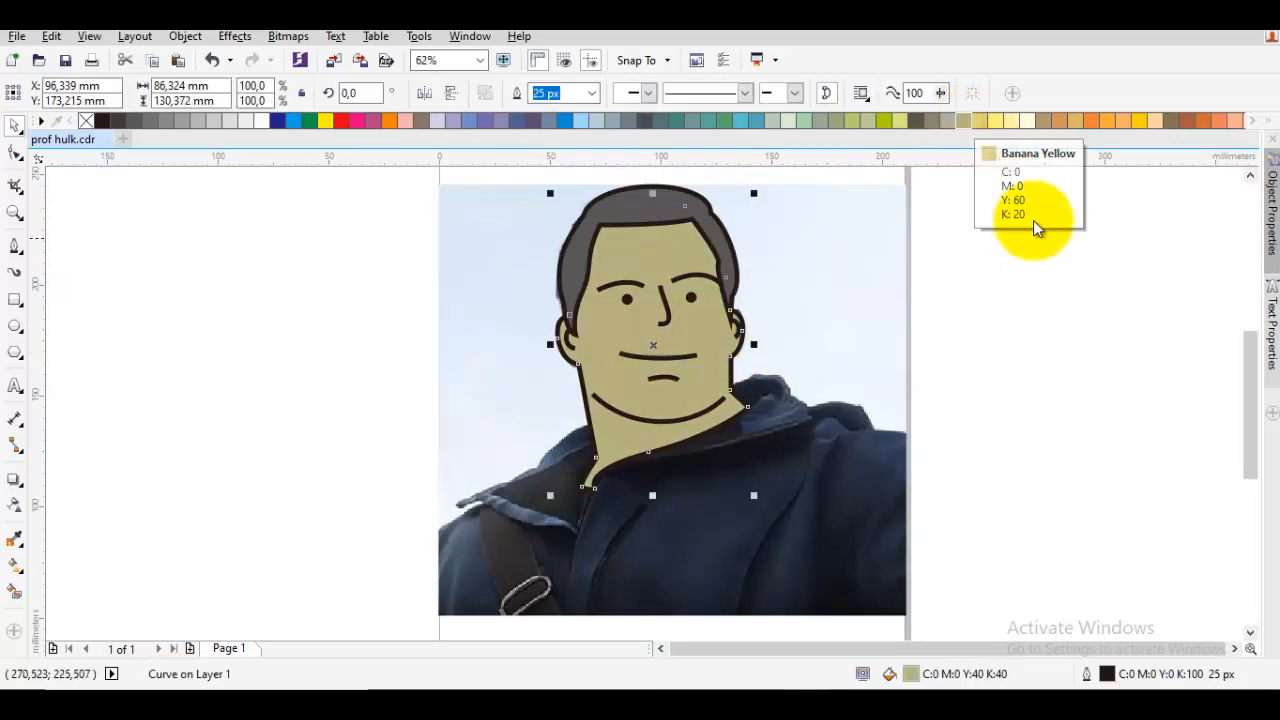
pyautogui.click(1000, 340)
# Trace the jacket from inside the neck over the left collar and shoulder to the photo's left edge, about 74 × 46 mm
pyautogui.scroll(-4, 962, 340)
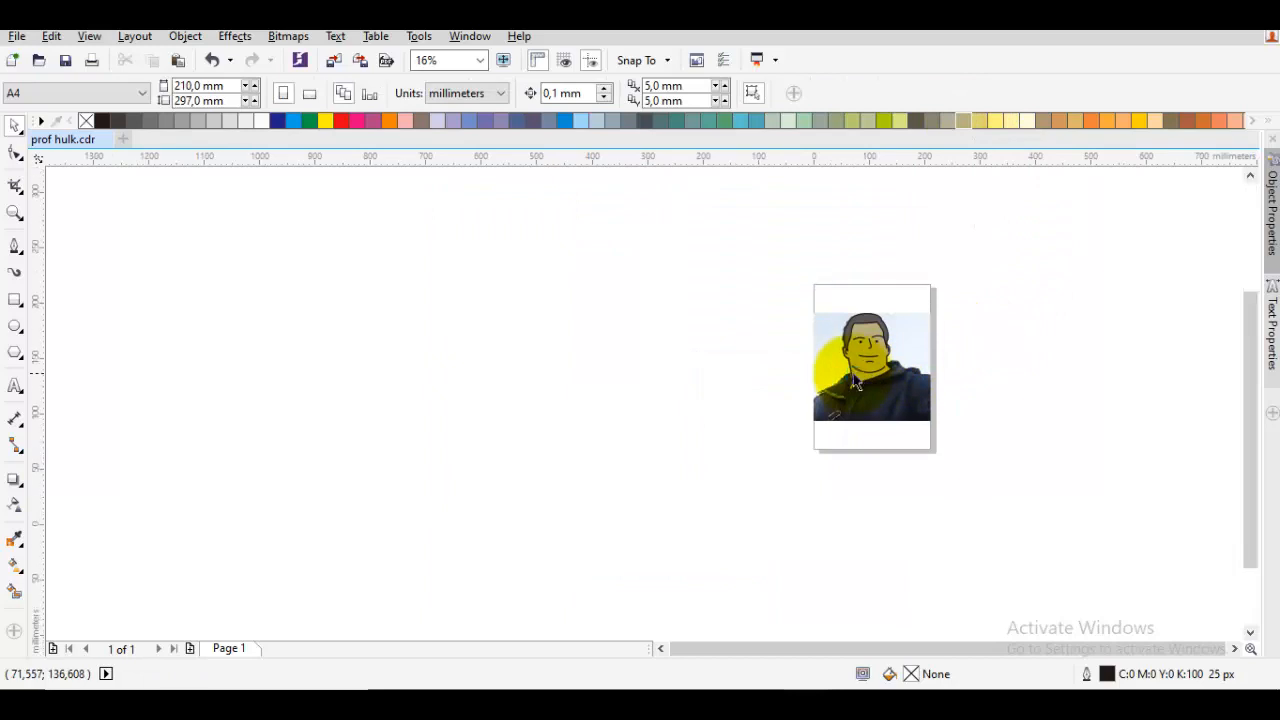
pyautogui.scroll(5, 857, 382)
pyautogui.press('F5')
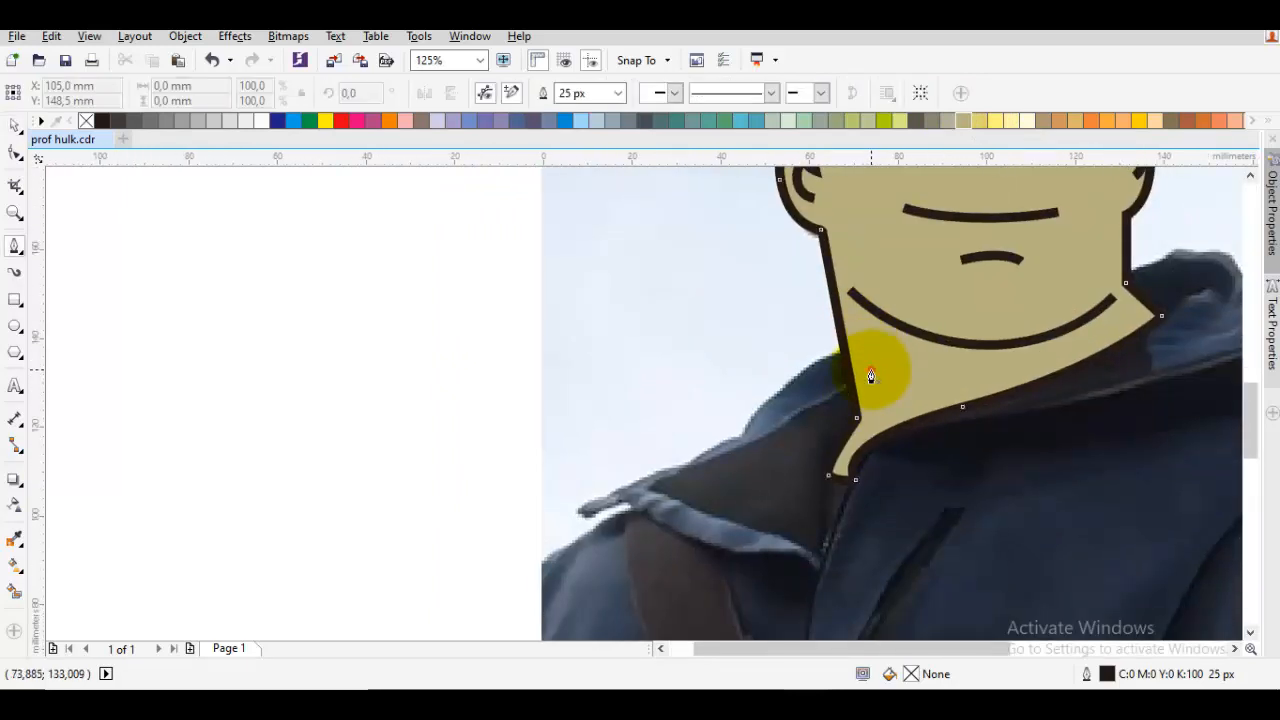
pyautogui.moveTo(871, 375); pyautogui.dragTo(834, 302)
pyautogui.moveTo(743, 426); pyautogui.dragTo(723, 449)
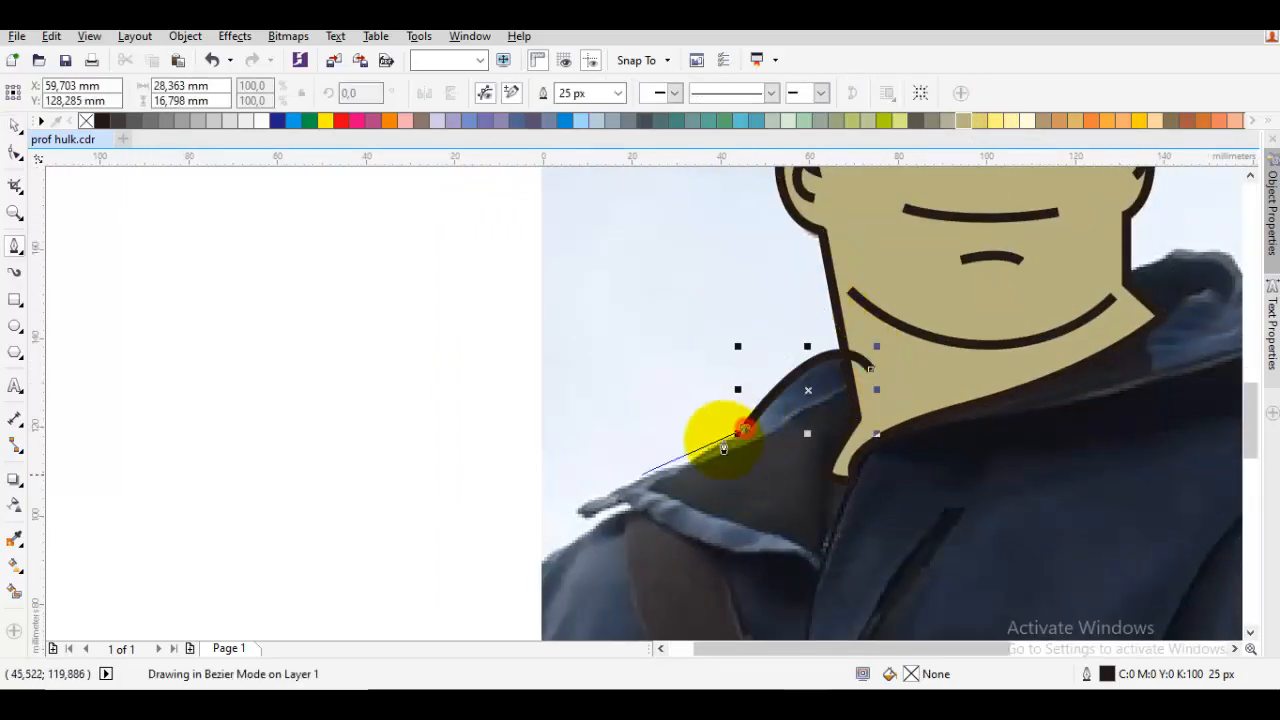
pyautogui.click(580, 506)
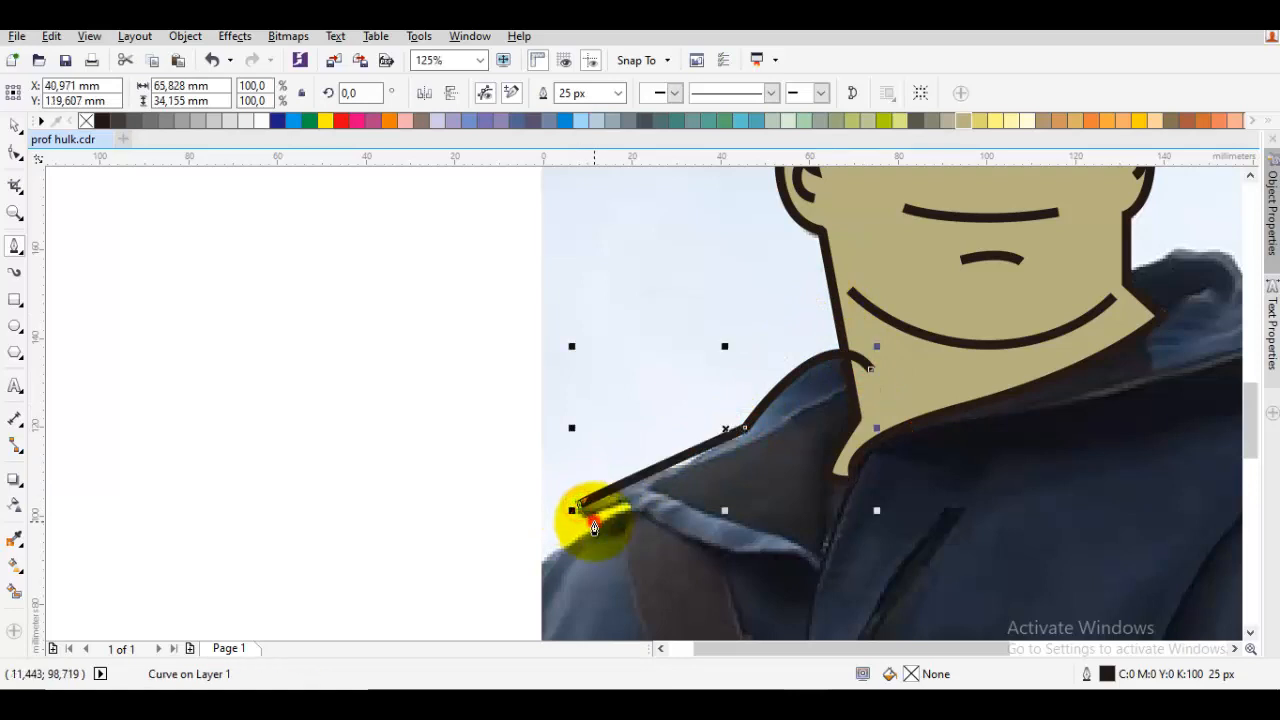
pyautogui.moveTo(593, 527); pyautogui.dragTo(553, 543)
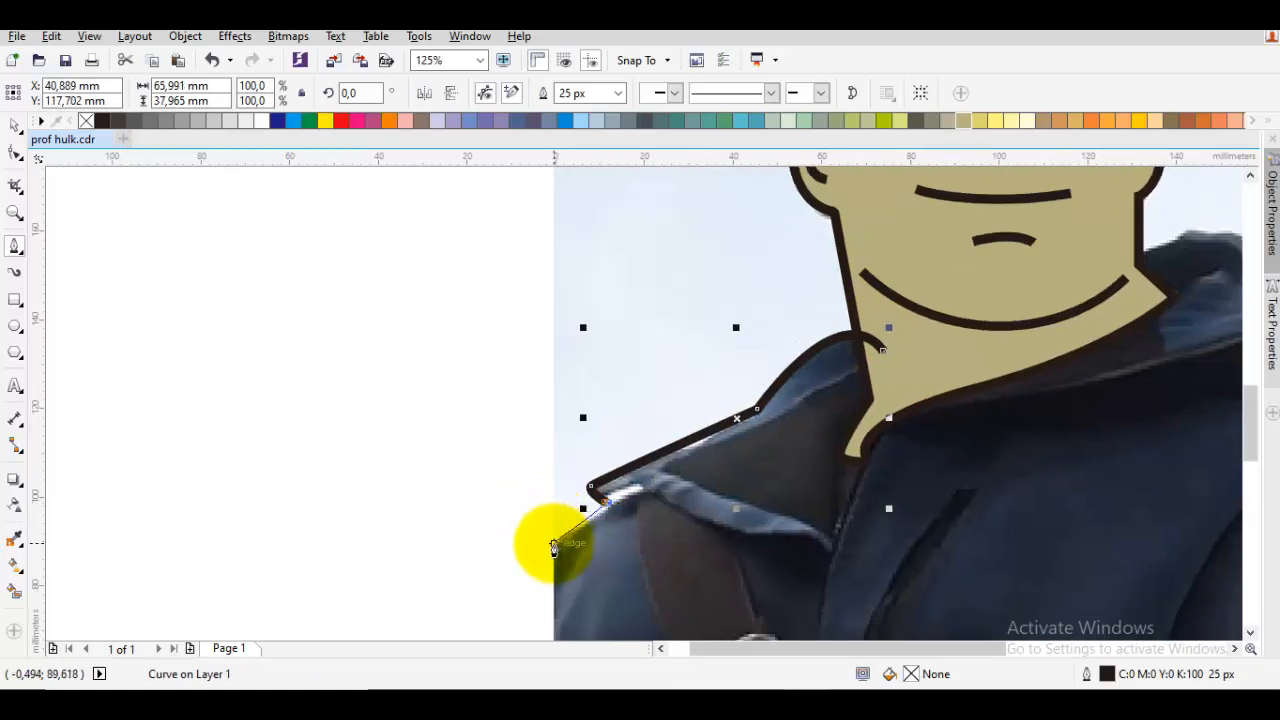
pyautogui.click(553, 541)
# Continue the jacket outline along the photo's left, bottom and right edges up to the right shoulder, about 211 × 86 mm overall
pyautogui.scroll(-1, 552, 544)
pyautogui.moveTo(553, 565); pyautogui.dragTo(558, 413)
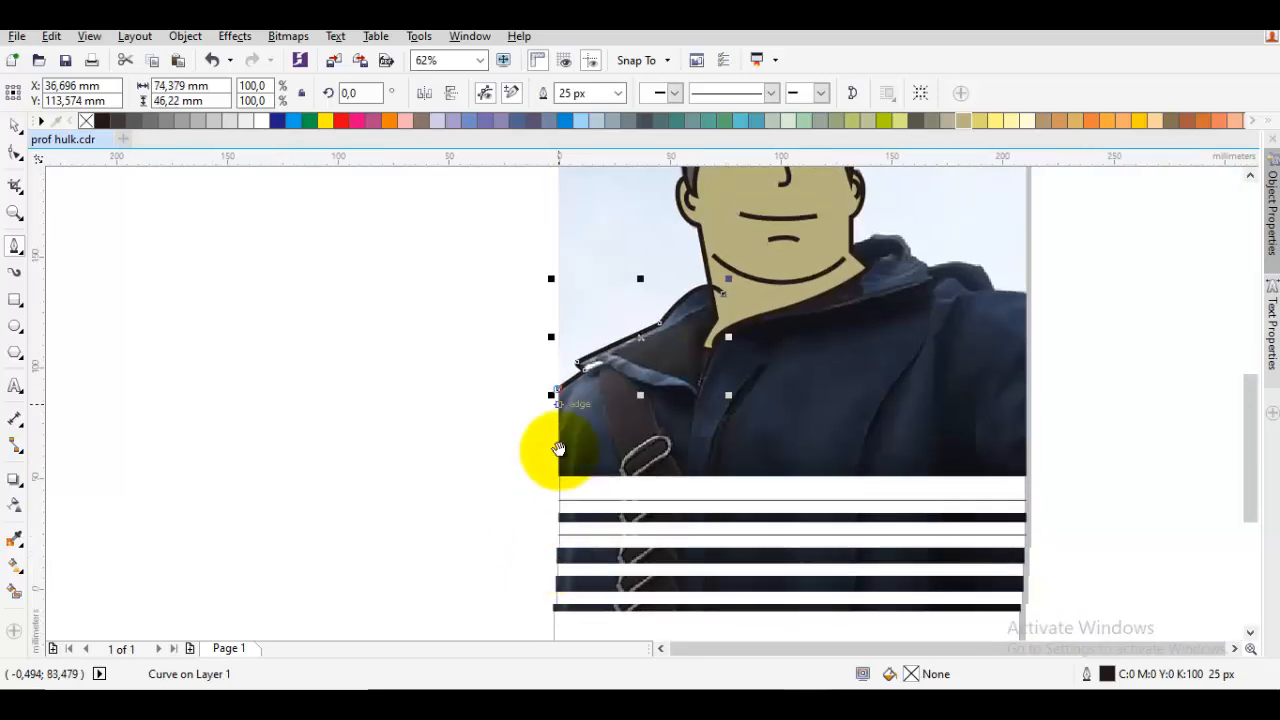
pyautogui.click(557, 478)
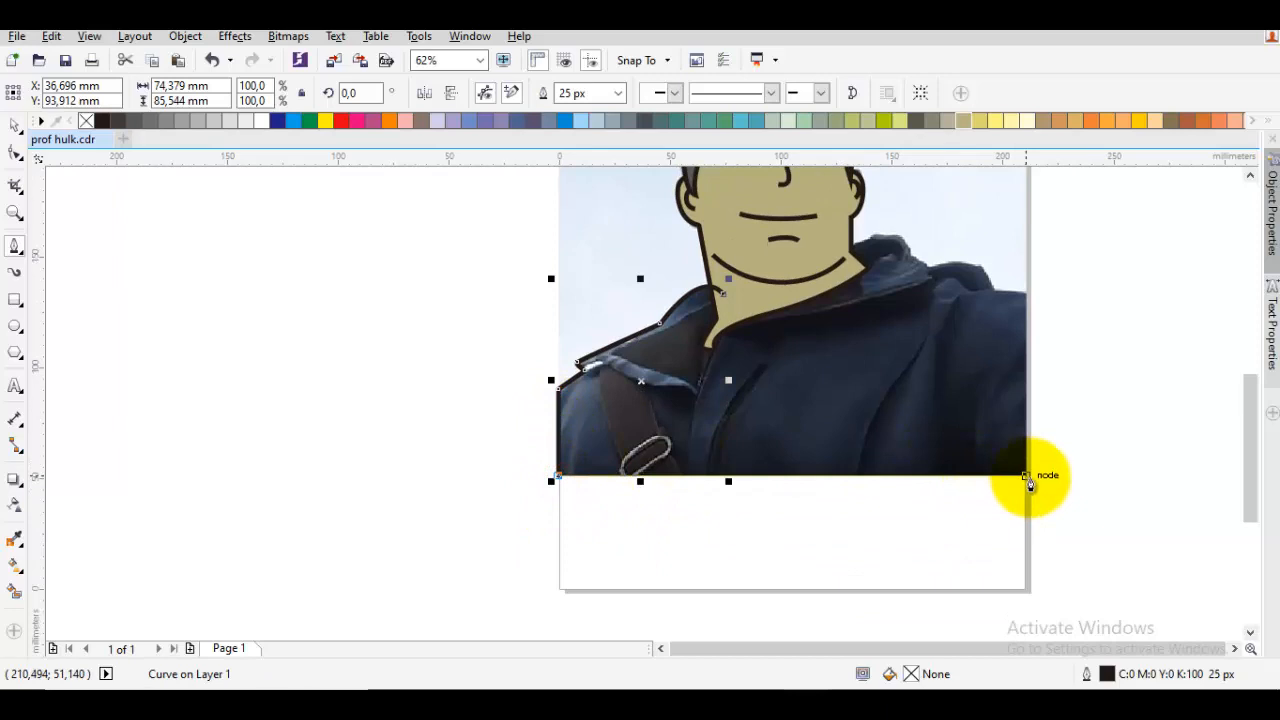
pyautogui.click(1027, 477)
pyautogui.moveTo(1026, 366); pyautogui.dragTo(1016, 418)
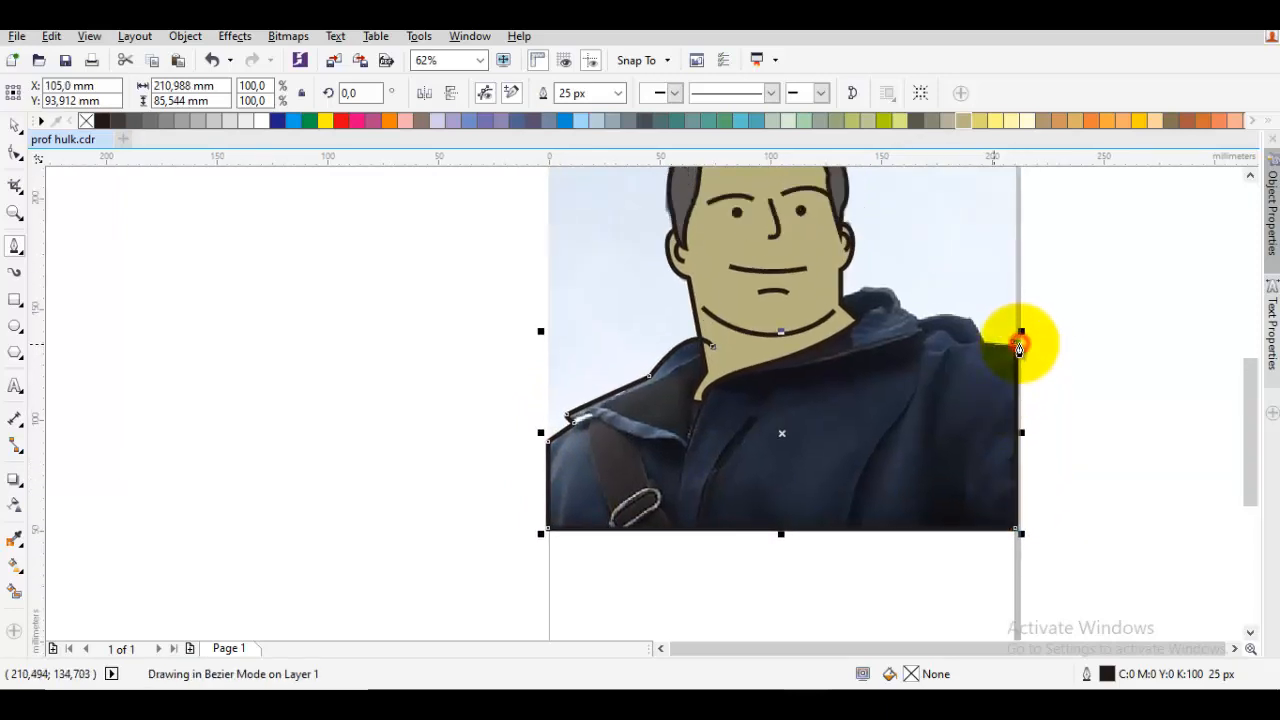
# Trace the right shoulder, hood and collar across the neck and close the jacket outline at its start, about 211 × 109 mm overall
pyautogui.scroll(2, 1018, 346)
pyautogui.click(1005, 340)
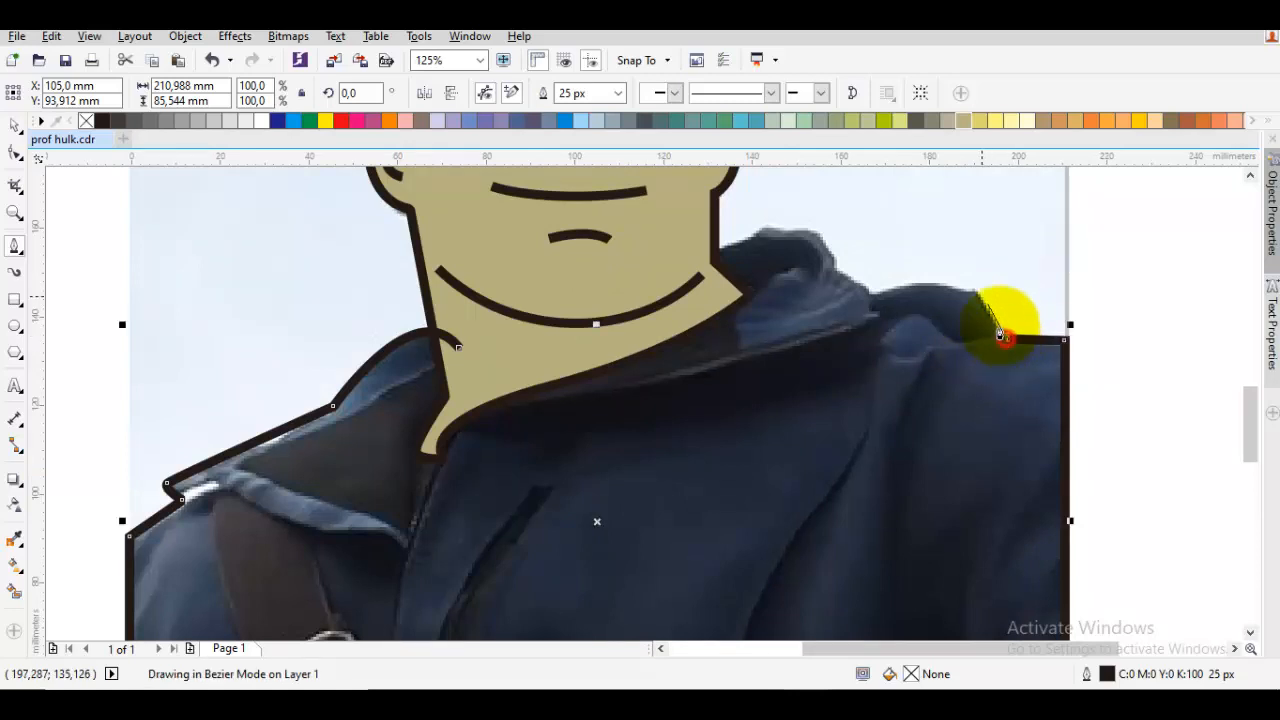
pyautogui.click(972, 285)
pyautogui.moveTo(868, 296); pyautogui.dragTo(841, 287)
pyautogui.click(837, 273)
pyautogui.click(764, 228)
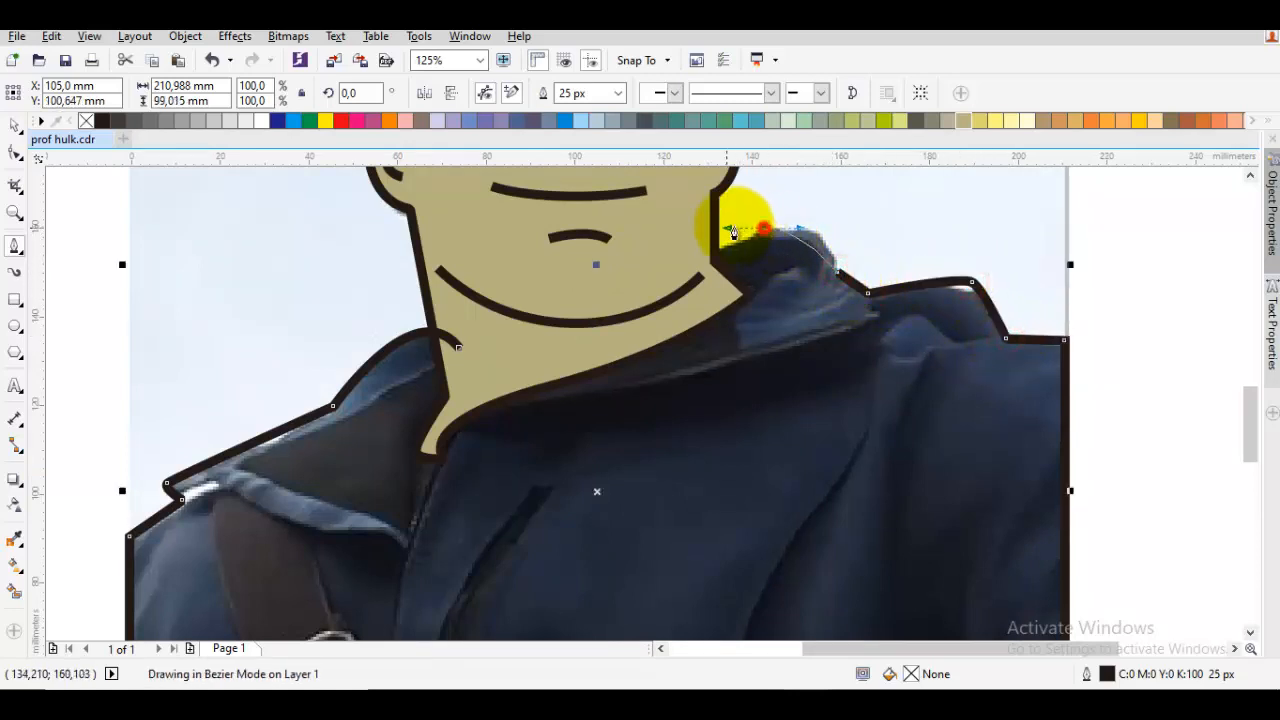
pyautogui.moveTo(643, 311); pyautogui.dragTo(643, 304)
pyautogui.click(458, 347)
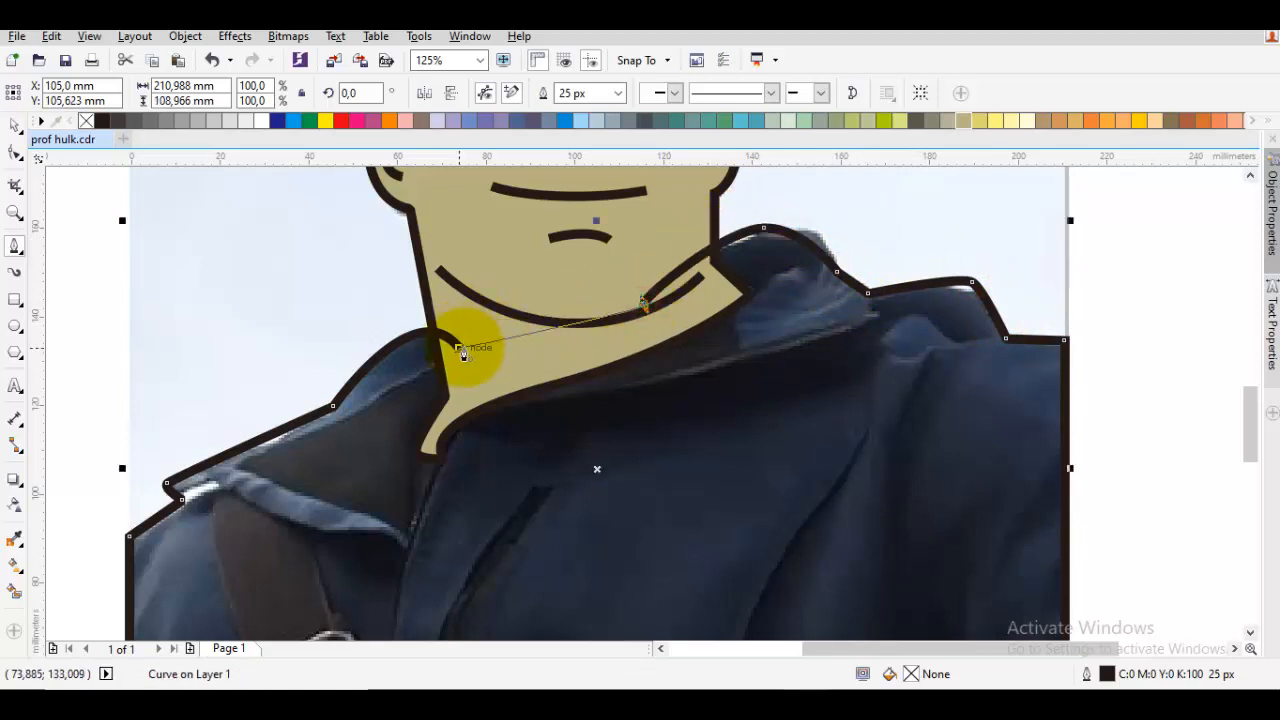
# Order the closed jacket outline directly in front of the photo, so it lies behind the face and neck shape
pyautogui.rightClick(845, 340)
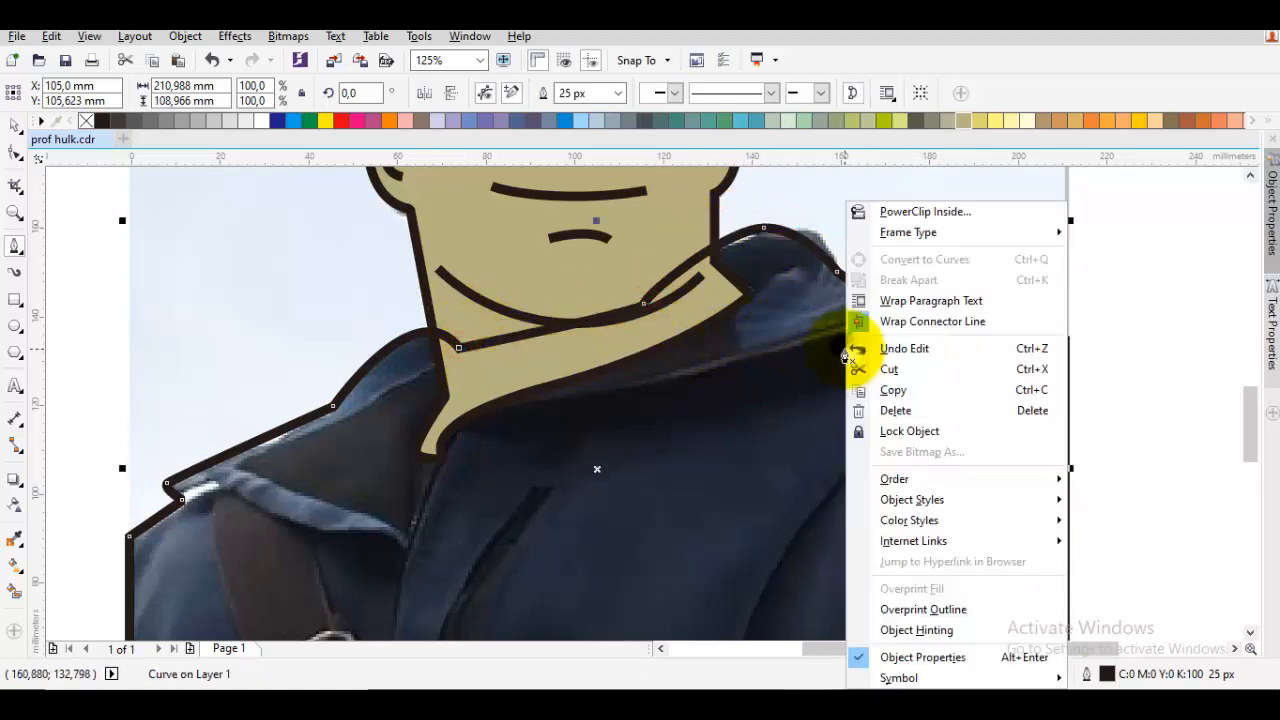
pyautogui.moveTo(936, 484)
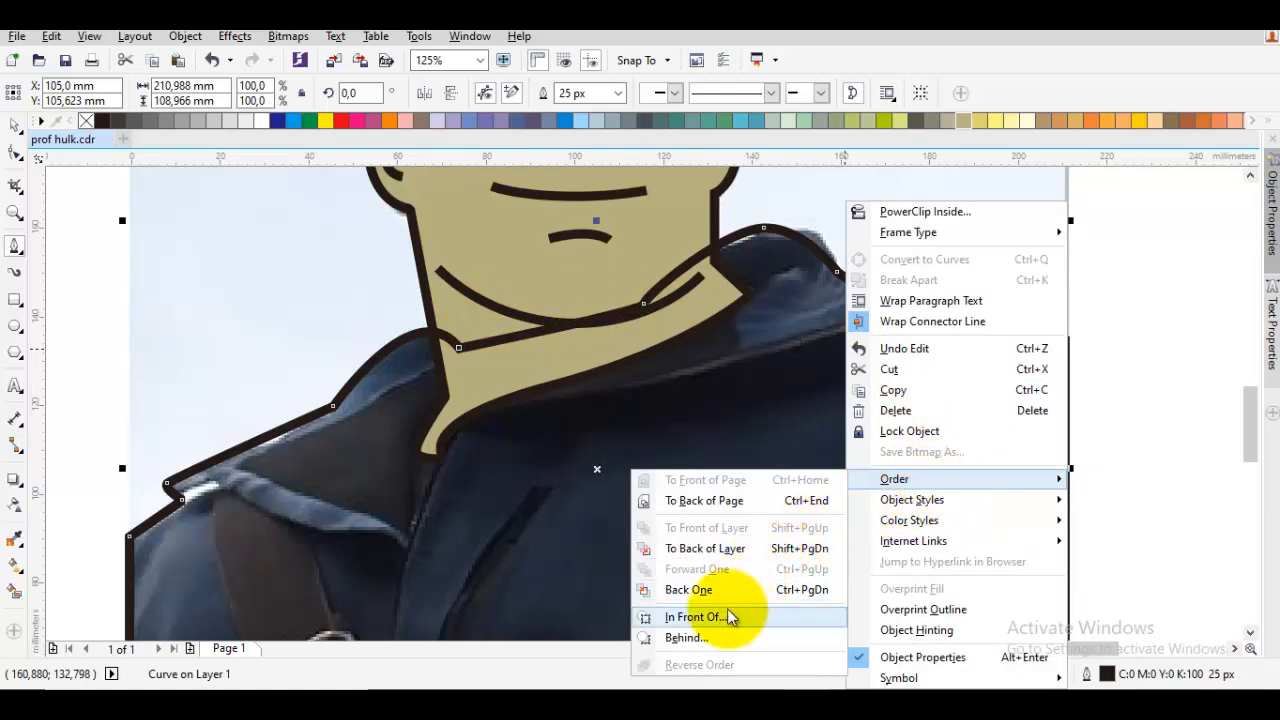
pyautogui.click(703, 616)
pyautogui.click(891, 211)
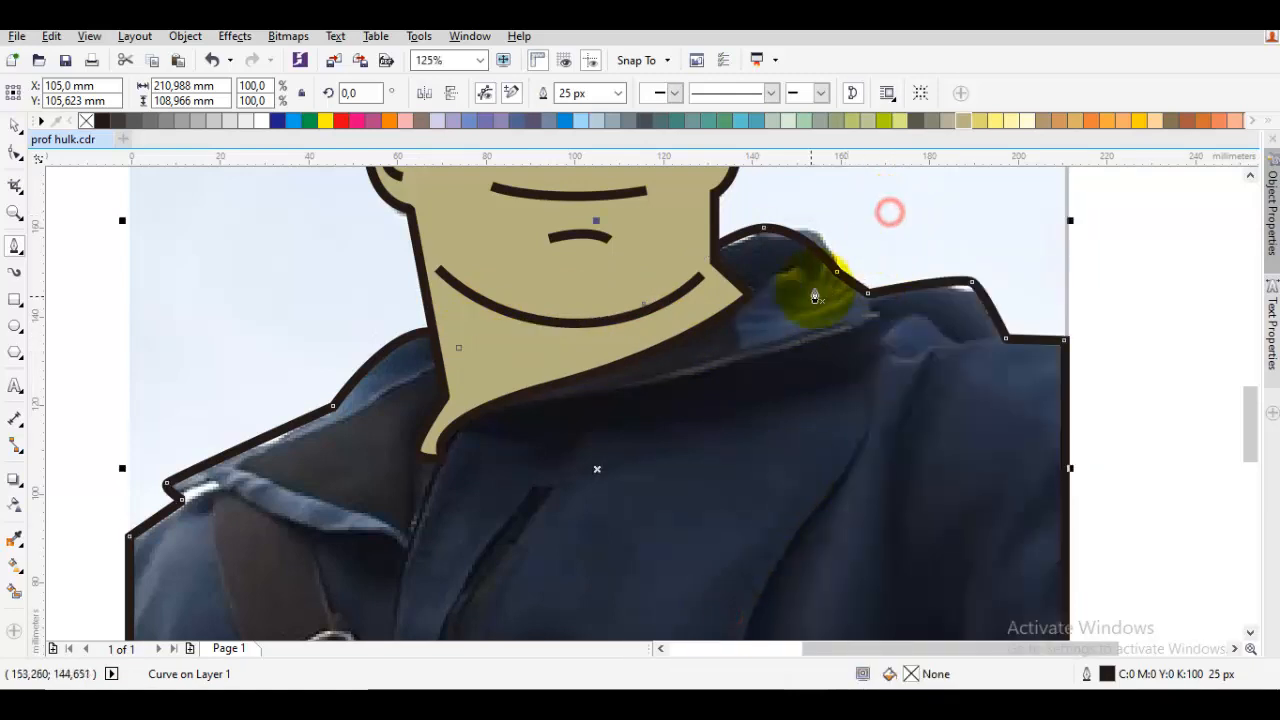
# Delete the nodes on the hood's right slope and at the right shoulder's peak to smooth the jacket outline
pyautogui.press('F10')
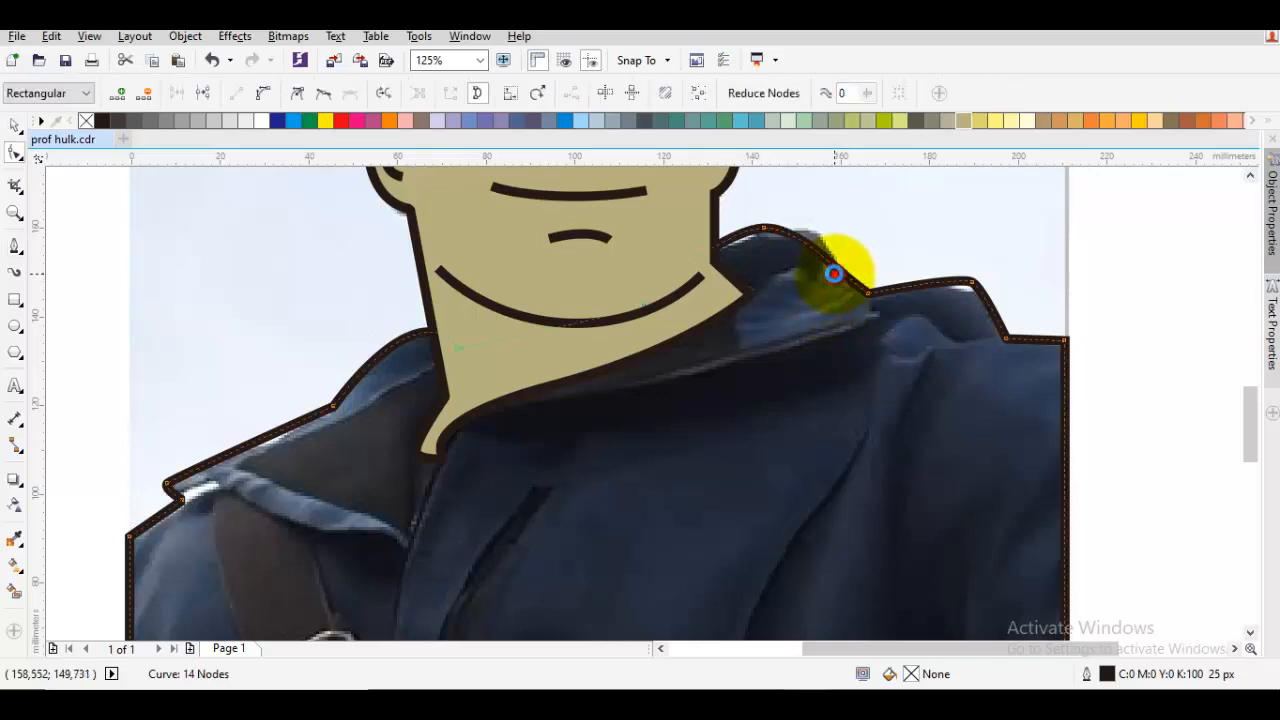
pyautogui.doubleClick(836, 272)
pyautogui.press('space')
pyautogui.press('Escape')
pyautogui.press('space')
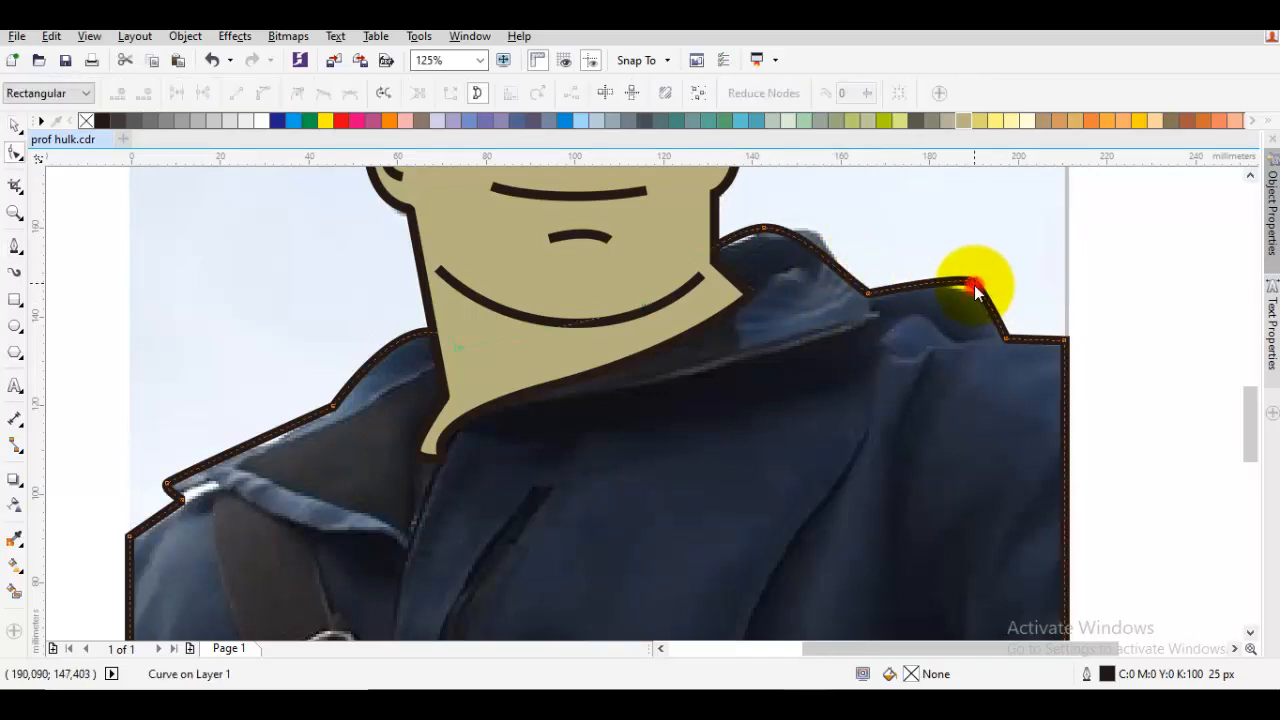
pyautogui.doubleClick(972, 284)
pyautogui.press('space')
# Draw a Bezier line from the right collar notch along the collar to the neck opening and down to the jacket's bottom edge, about 111 × 94 mm
pyautogui.moveTo(858, 317); pyautogui.dragTo(957, 291)
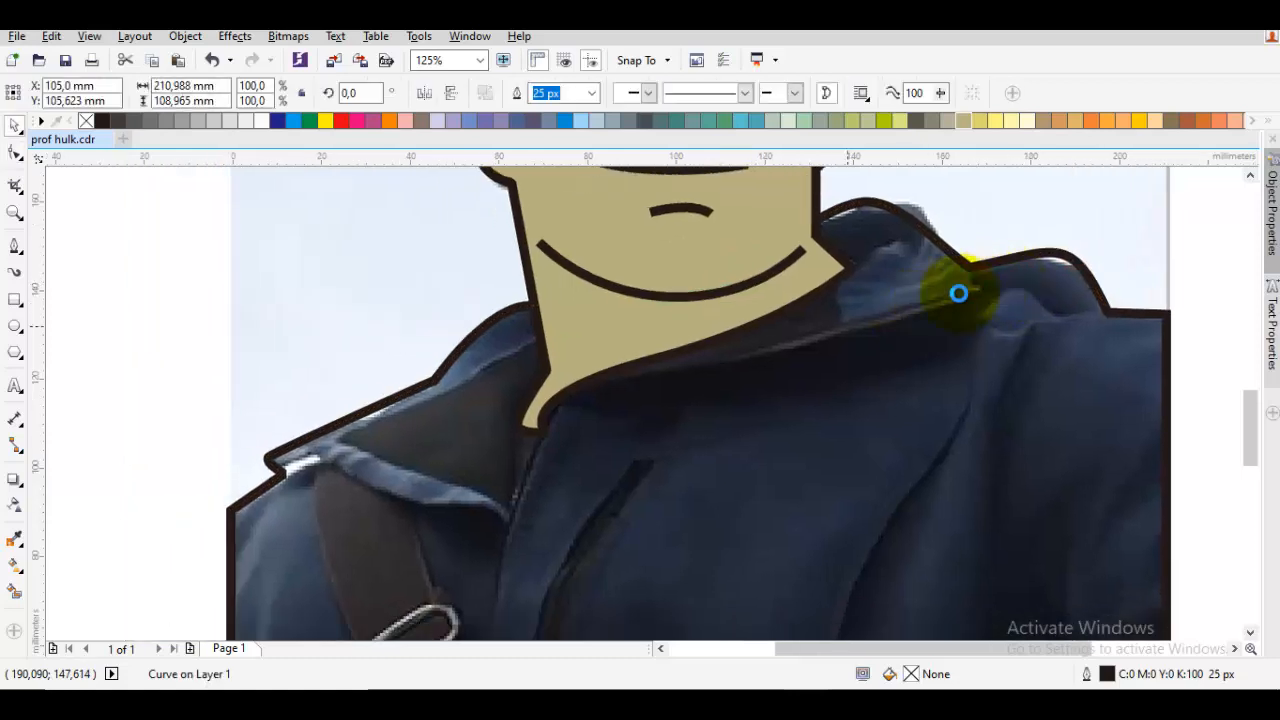
pyautogui.press('Escape')
pyautogui.press('F5')
pyautogui.press('F5')
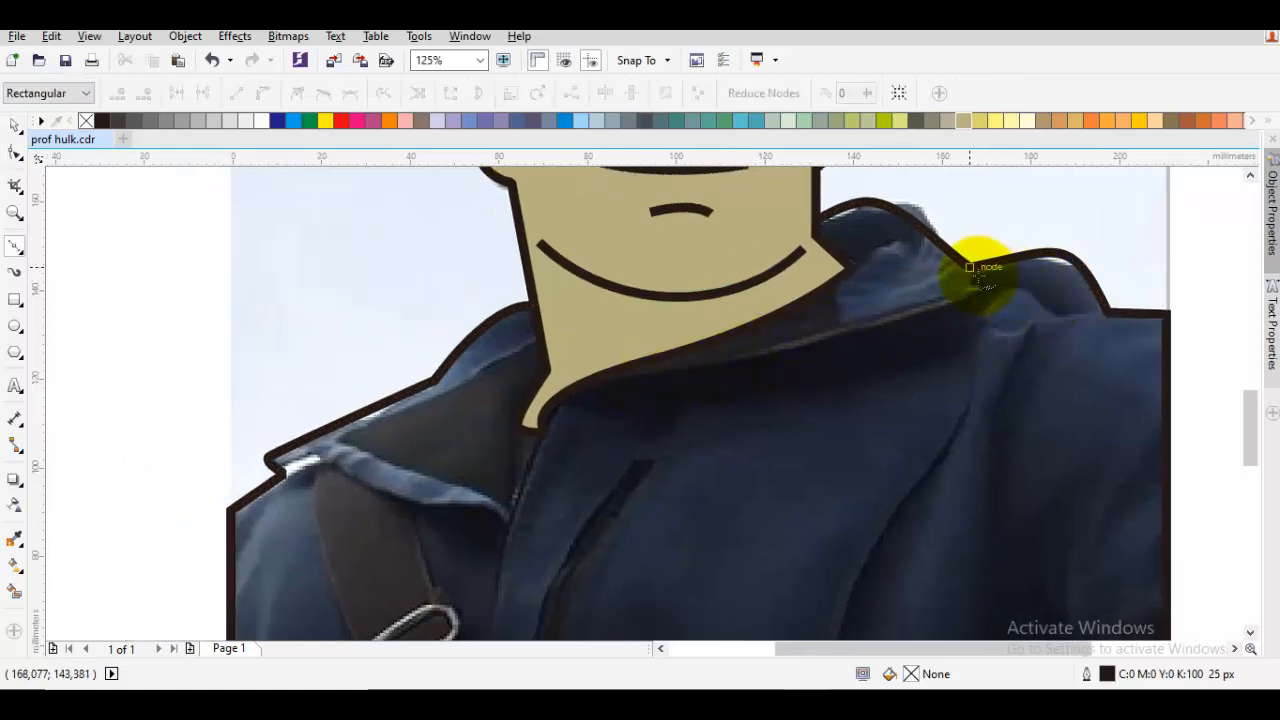
pyautogui.click(969, 267)
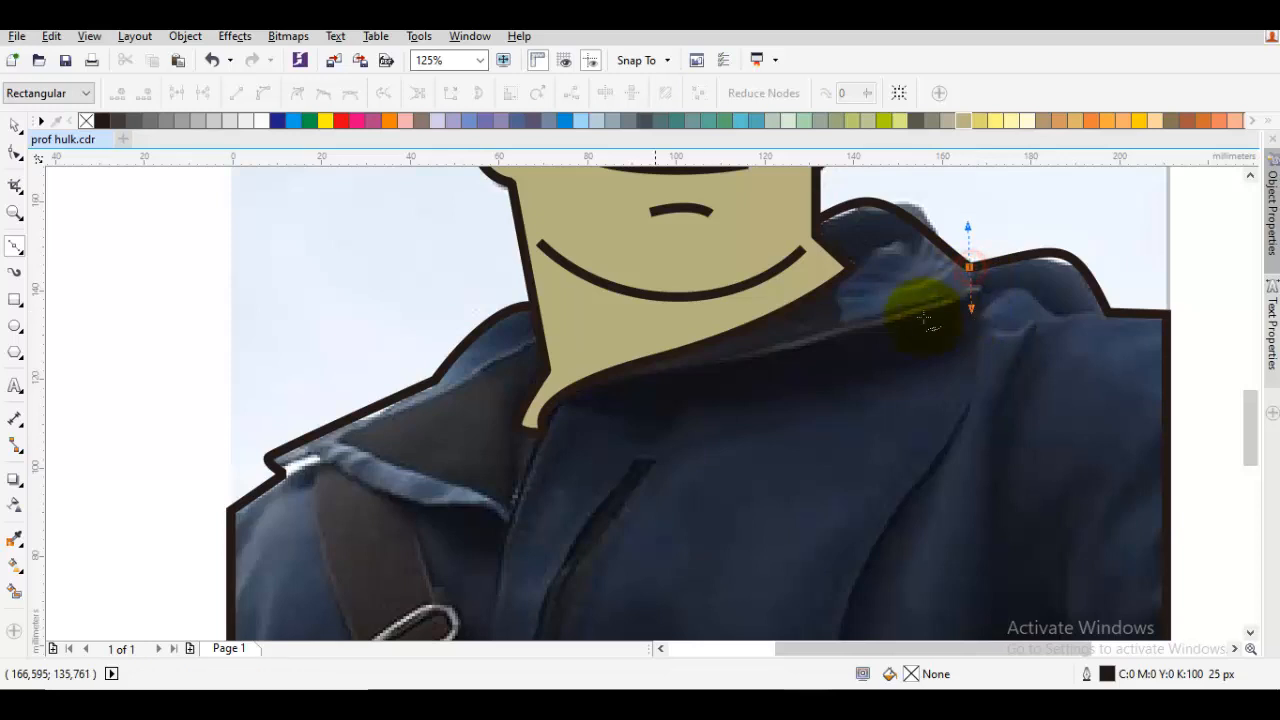
pyautogui.moveTo(565, 396)
pyautogui.mouseDown()
pyautogui.moveTo(597, 391)
pyautogui.moveTo(613, 369)
pyautogui.moveTo(586, 404)
pyautogui.moveTo(563, 523)
pyautogui.mouseUp()
pyautogui.scroll(-2, 563, 523)
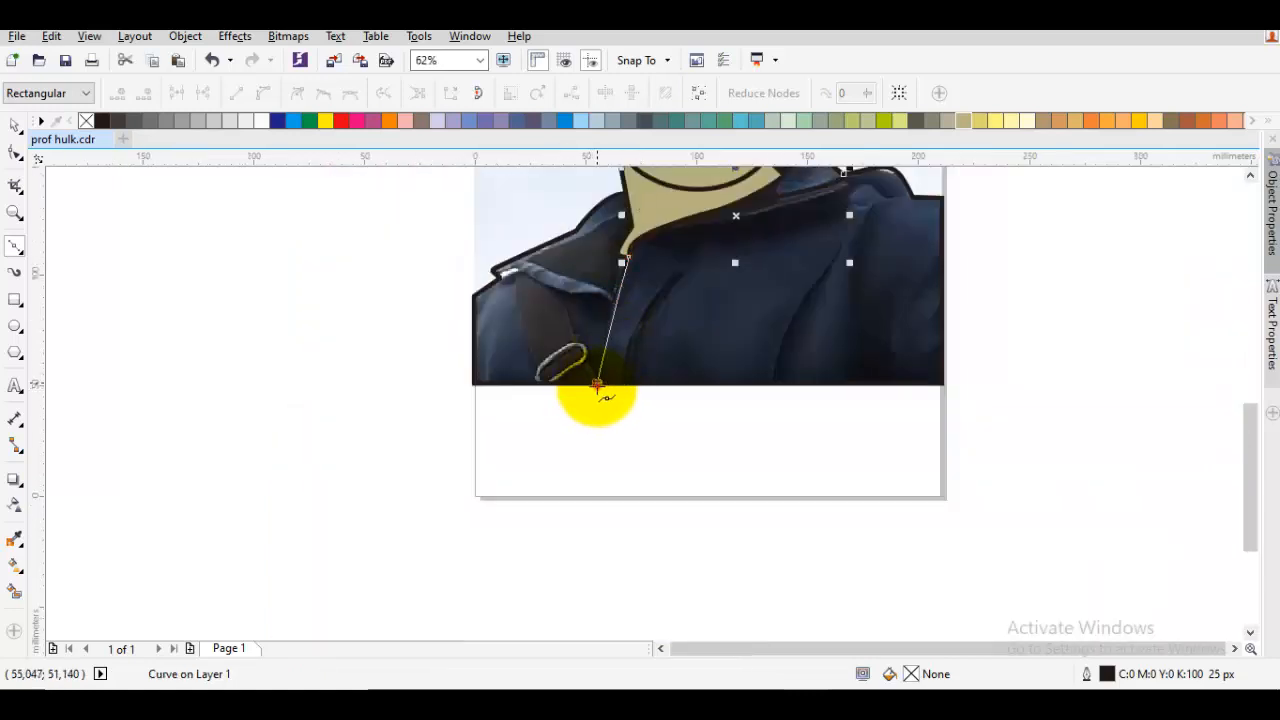
pyautogui.click(596, 386)
# Move the collar line's node at the neck opening slightly up and outward to fit the neck outline
pyautogui.scroll(4, 623, 250)
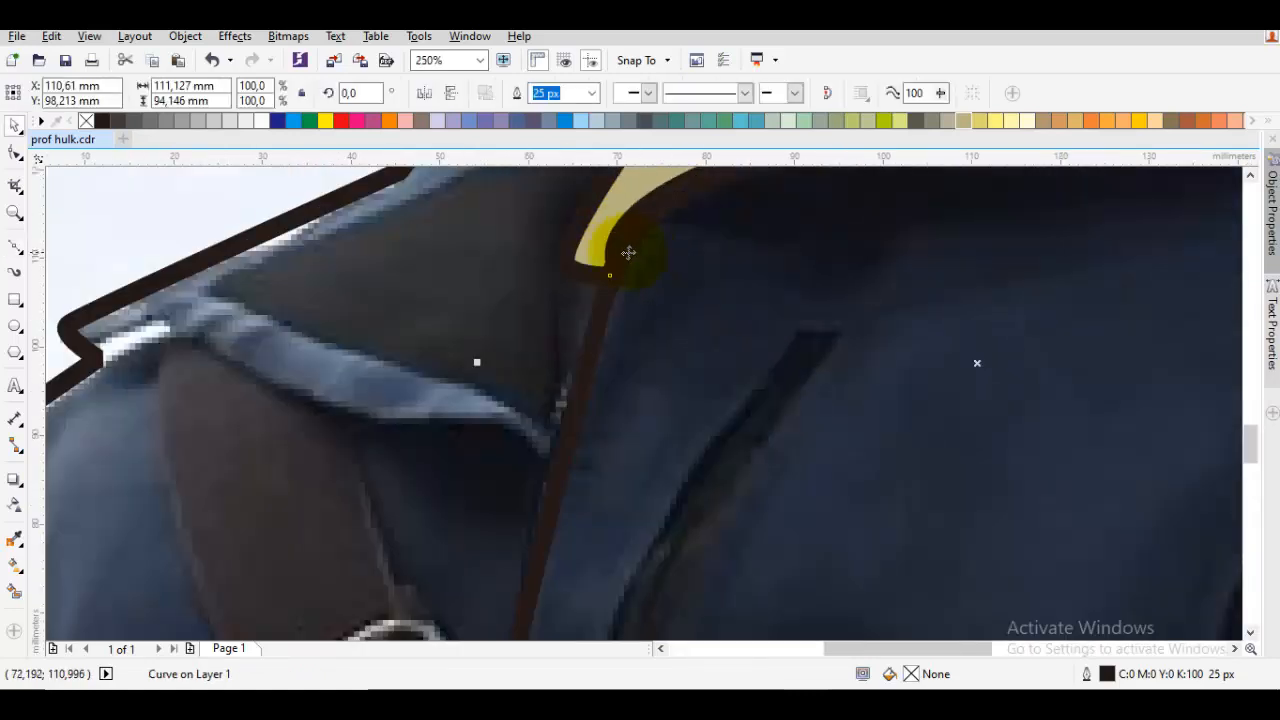
pyautogui.press('F10')
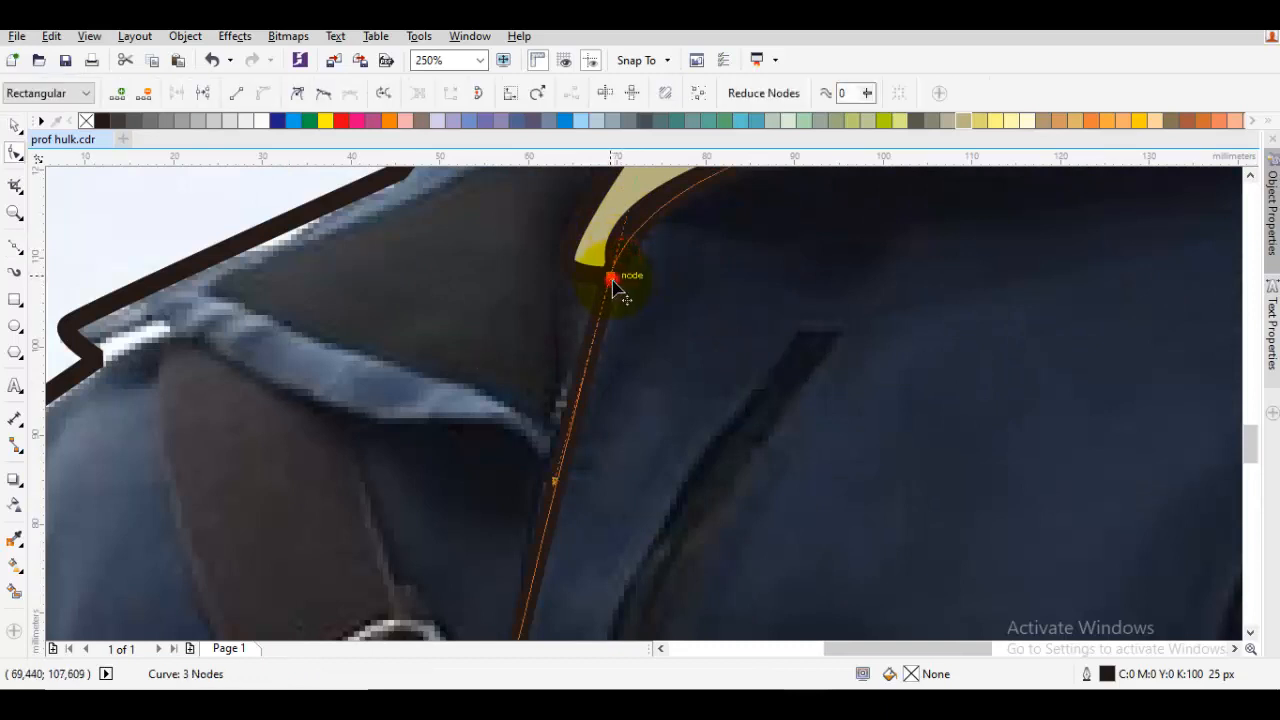
pyautogui.moveTo(613, 280); pyautogui.dragTo(623, 272)
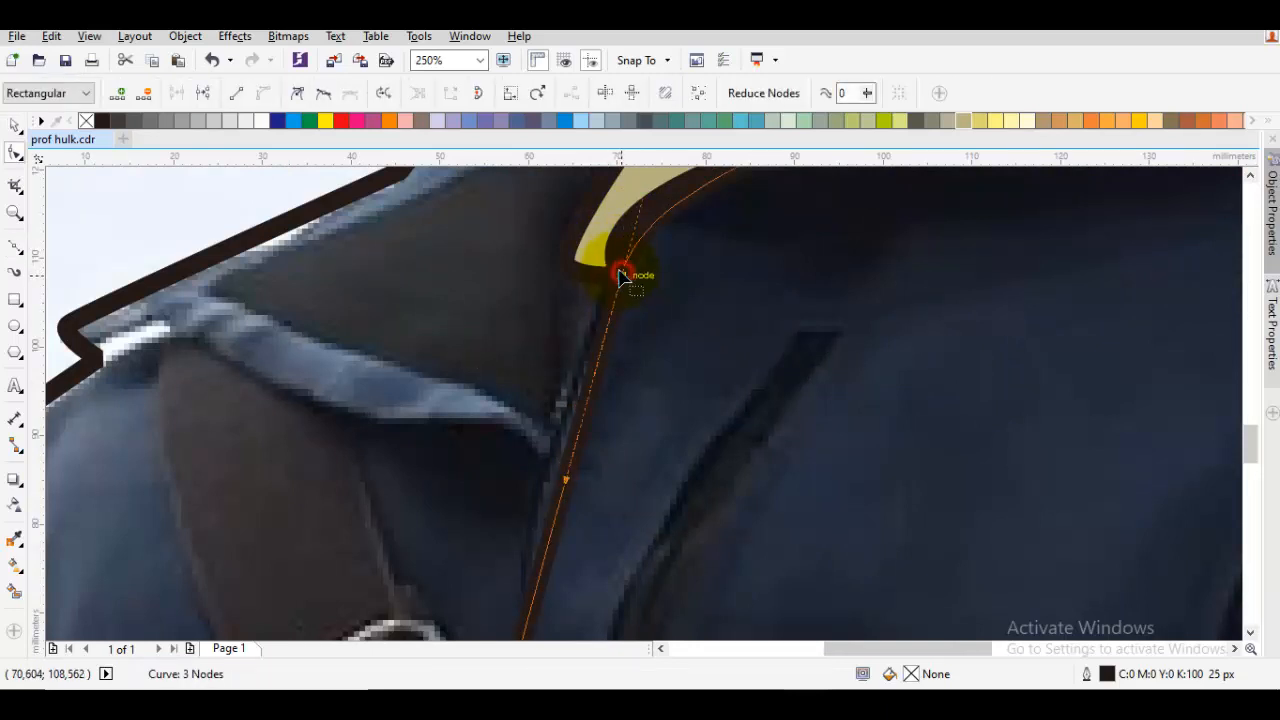
pyautogui.press('space')
# Trace the left collar's lower edge from the notch on the left shoulder outline to the jacket's front opening line
pyautogui.scroll(-1, 620, 275)
pyautogui.click(570, 313)
pyautogui.press('F5')
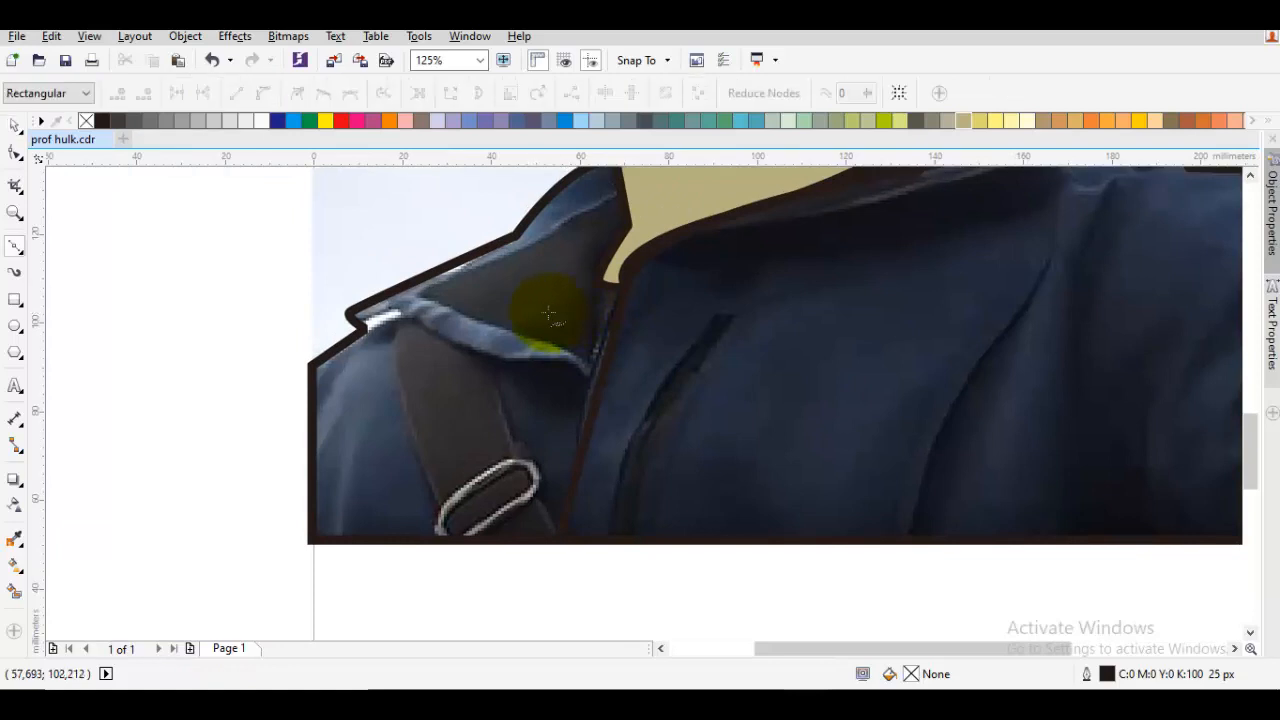
pyautogui.hscroll(-1, 462, 345)
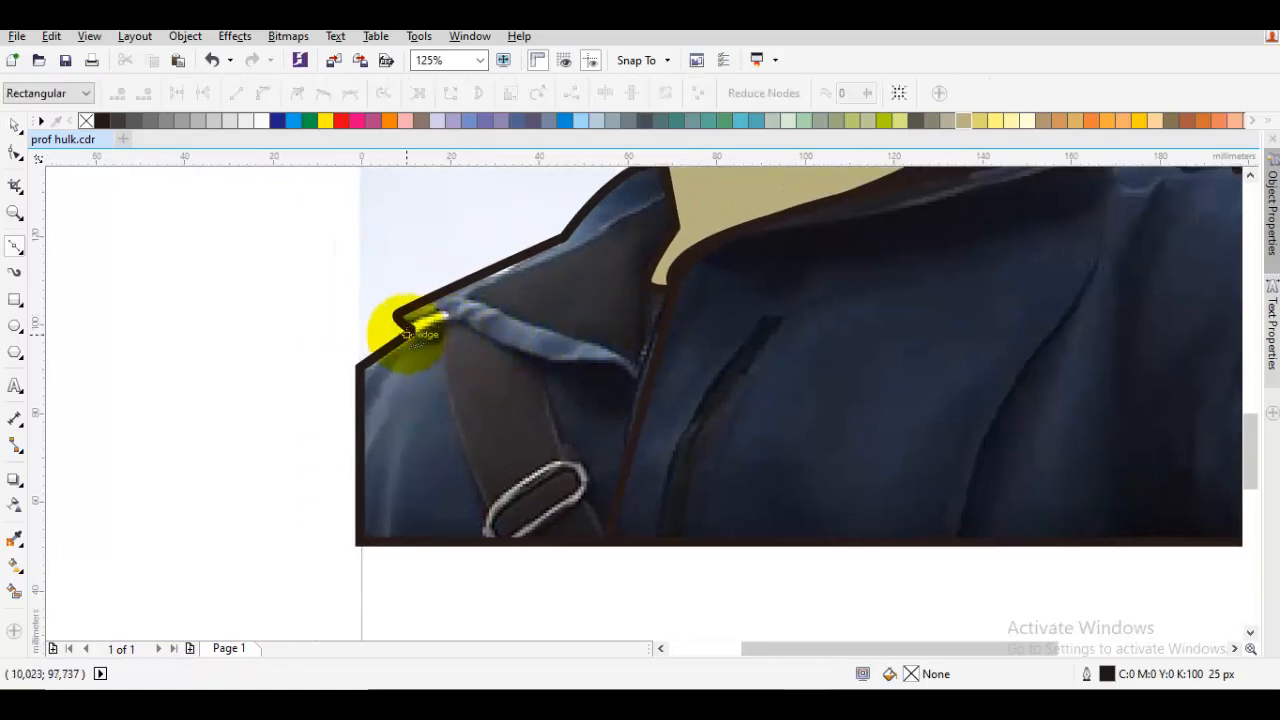
pyautogui.click(409, 328)
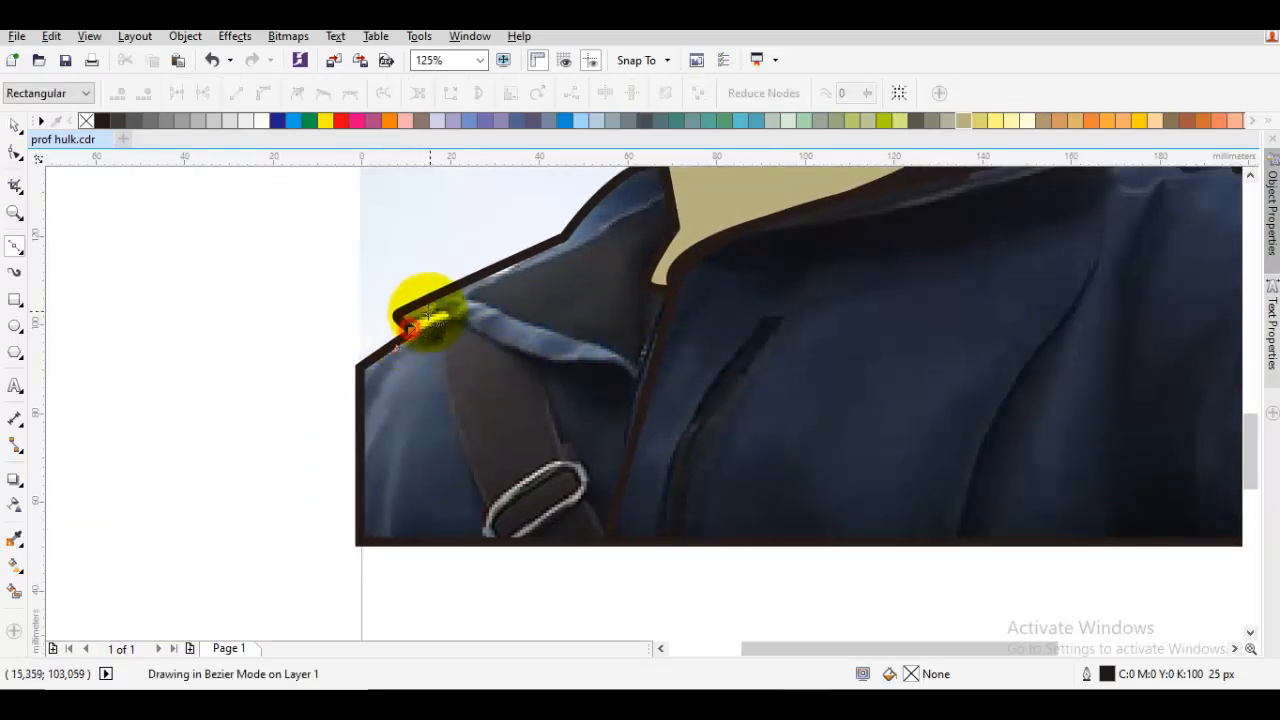
pyautogui.click(464, 305)
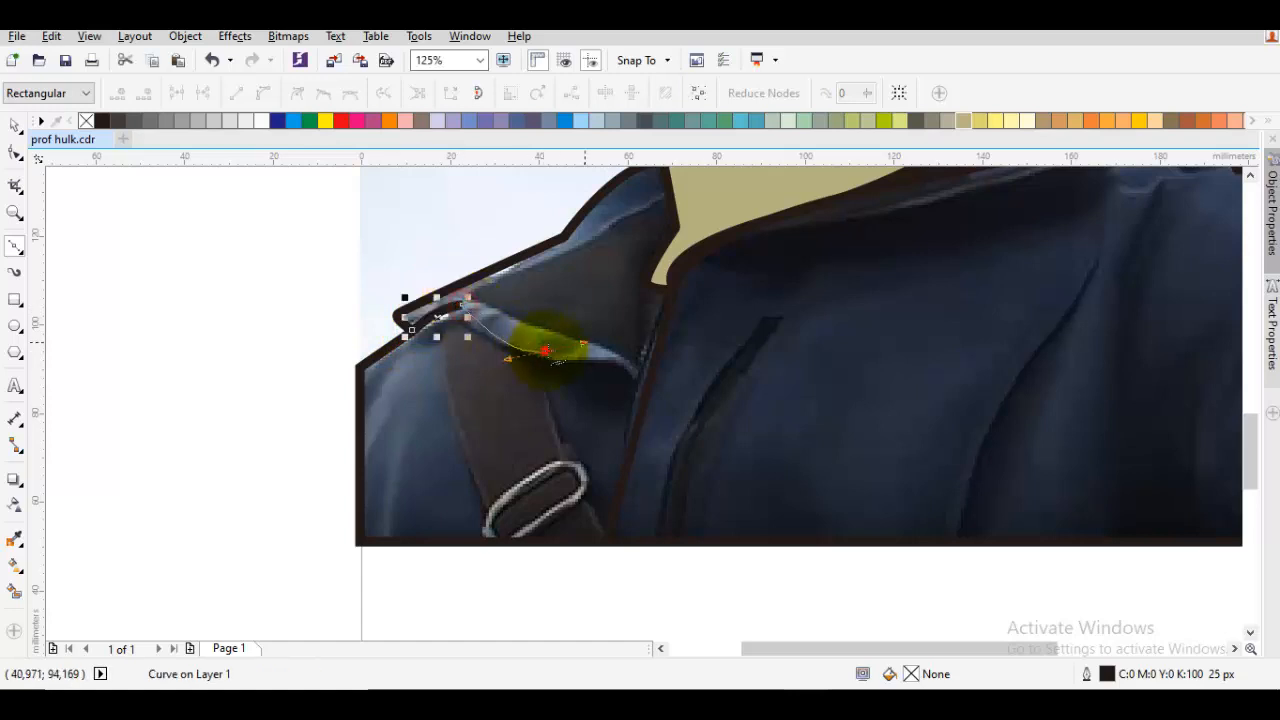
pyautogui.moveTo(545, 350); pyautogui.dragTo(604, 343)
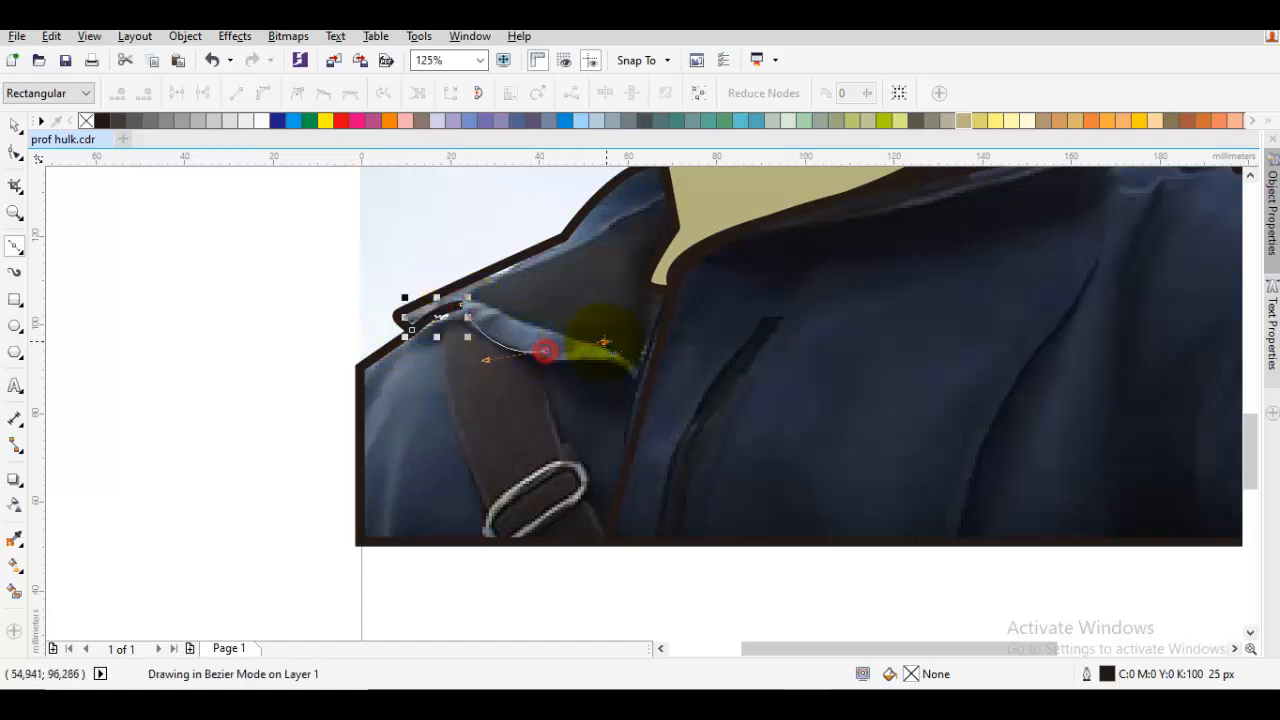
pyautogui.click(648, 388)
pyautogui.press('space')
pyautogui.press('Escape')
# Draw the curved seam beside the front opening, from the middle of the chest down to the jacket's bottom edge
pyautogui.moveTo(886, 352); pyautogui.dragTo(756, 364)
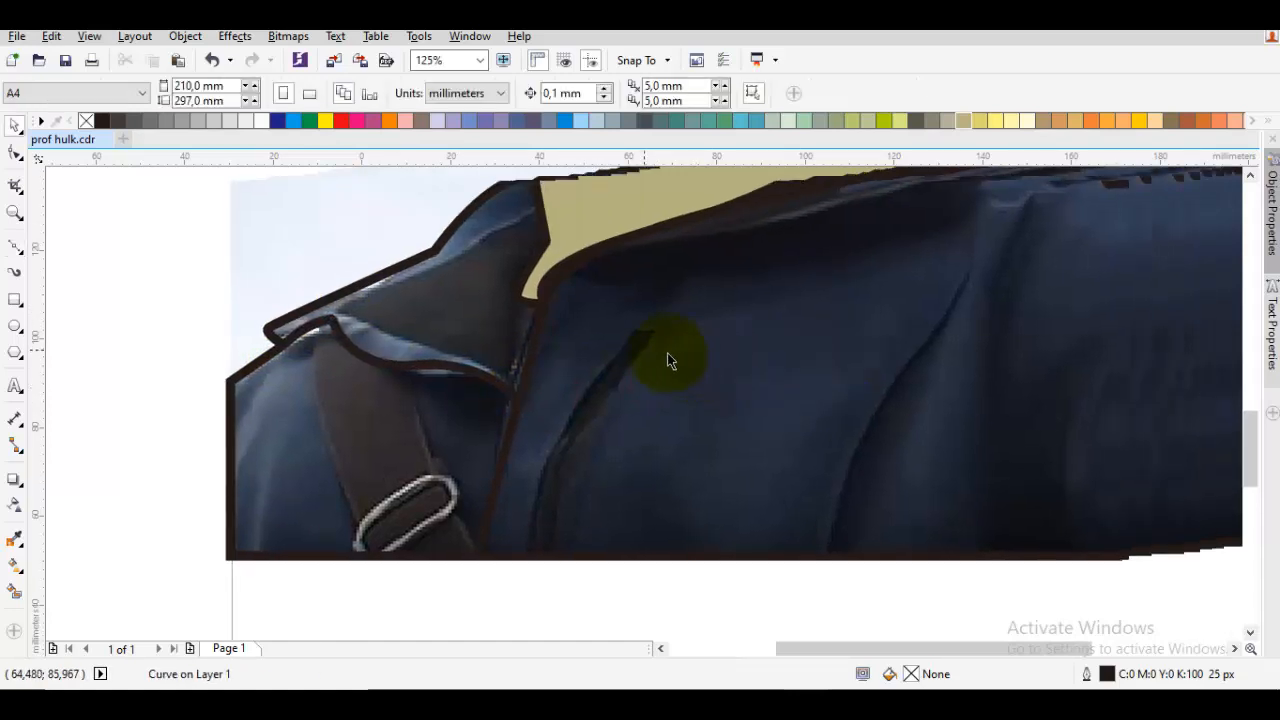
pyautogui.press('space')
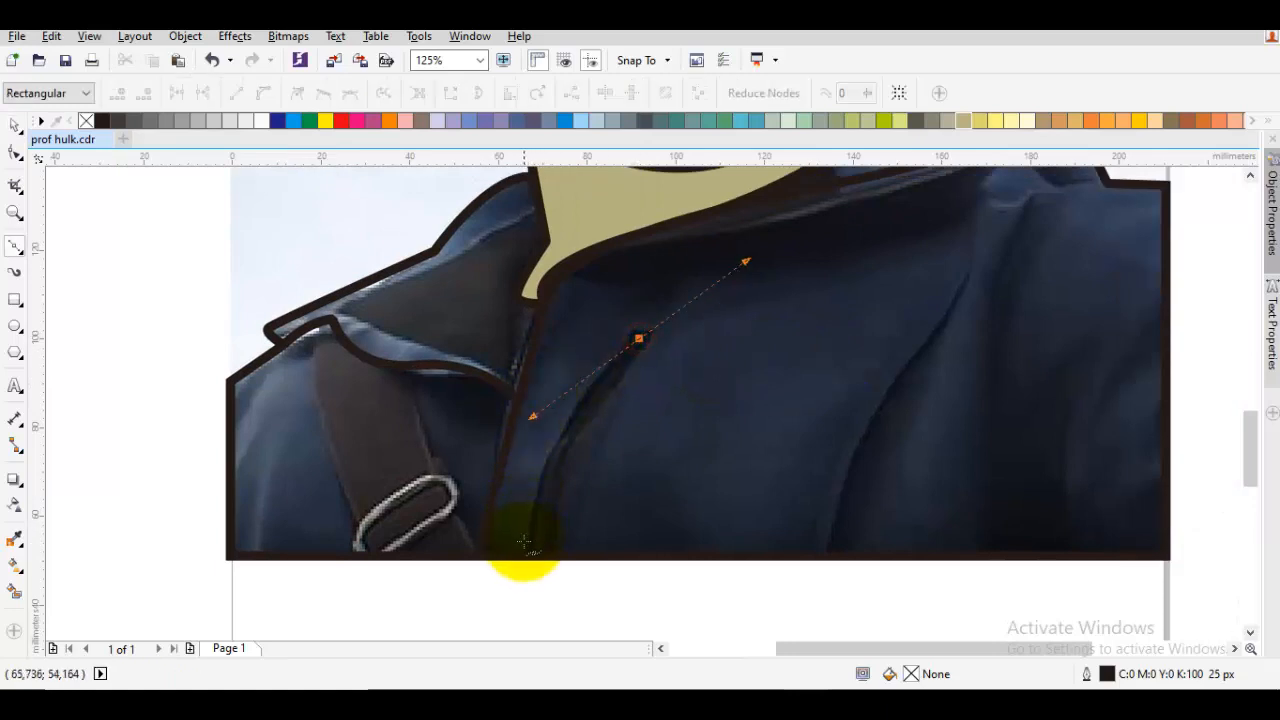
pyautogui.click(519, 555)
pyautogui.press('space')
pyautogui.press('Escape')
# Draw the long curved crease on the jacket's right side, from the bottom edge up towards the right shoulder
pyautogui.moveTo(858, 399); pyautogui.dragTo(754, 409)
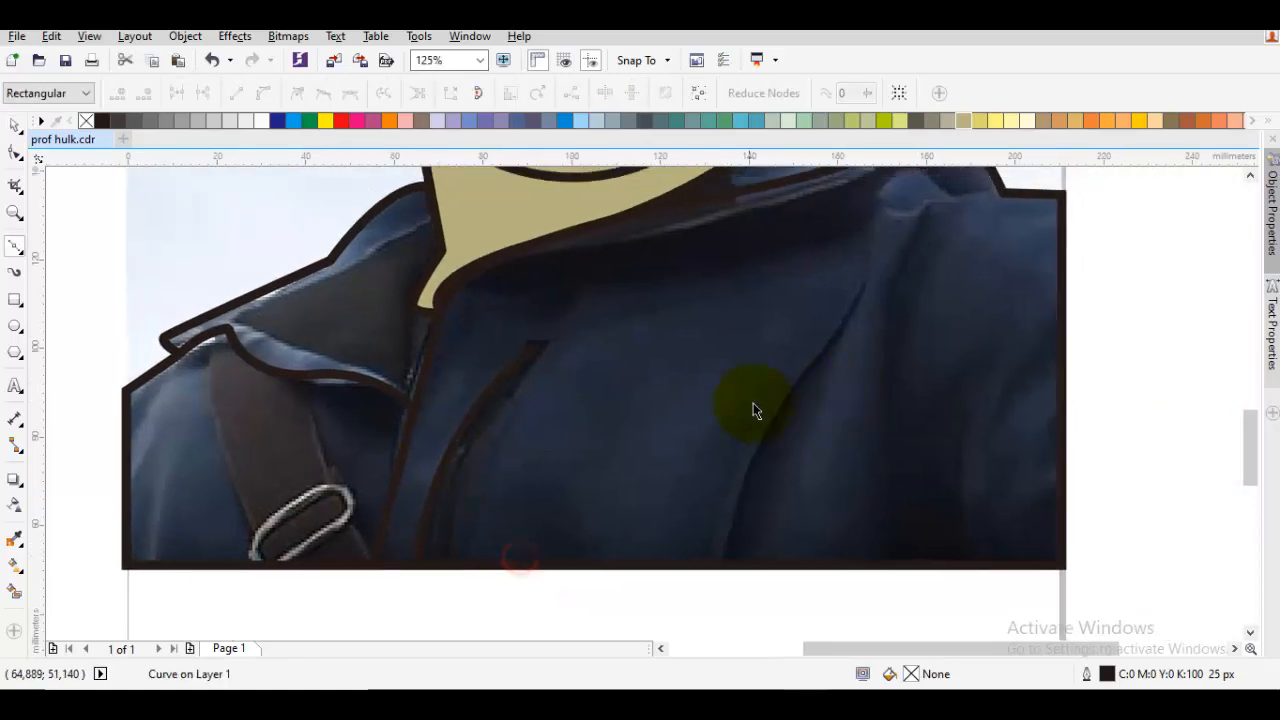
pyautogui.press('space')
pyautogui.click(729, 545)
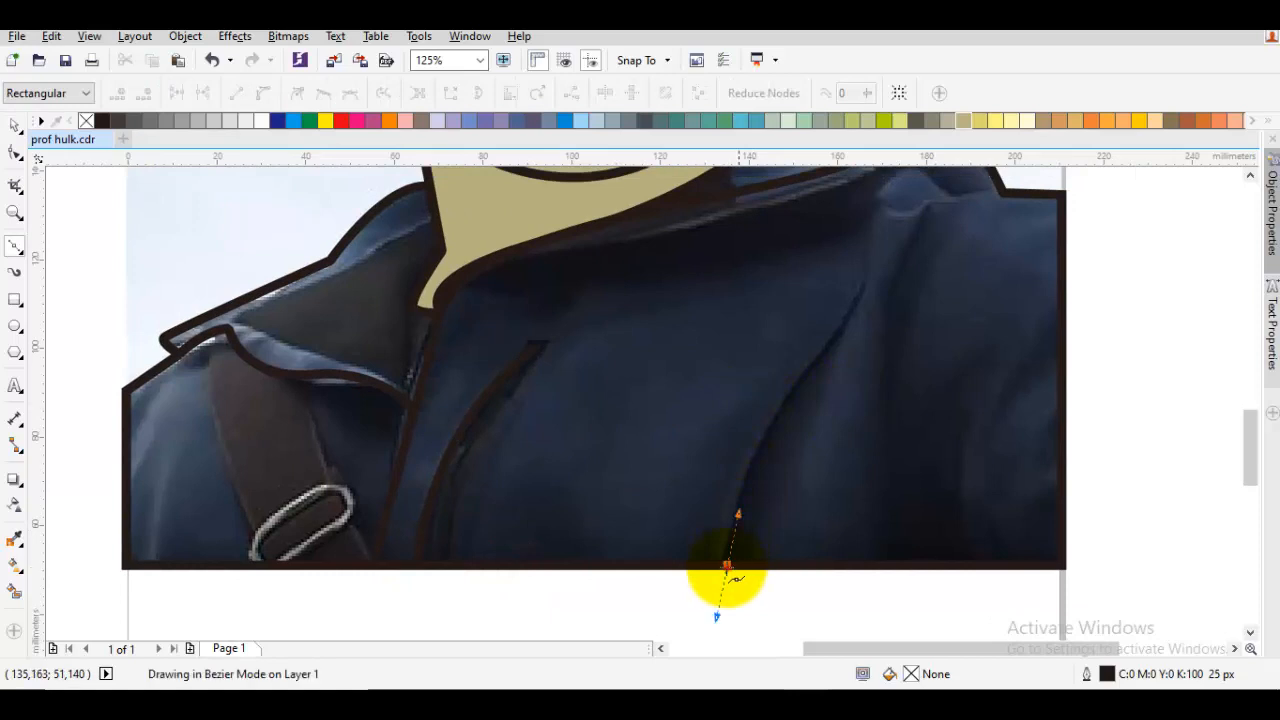
pyautogui.moveTo(727, 568); pyautogui.dragTo(745, 465)
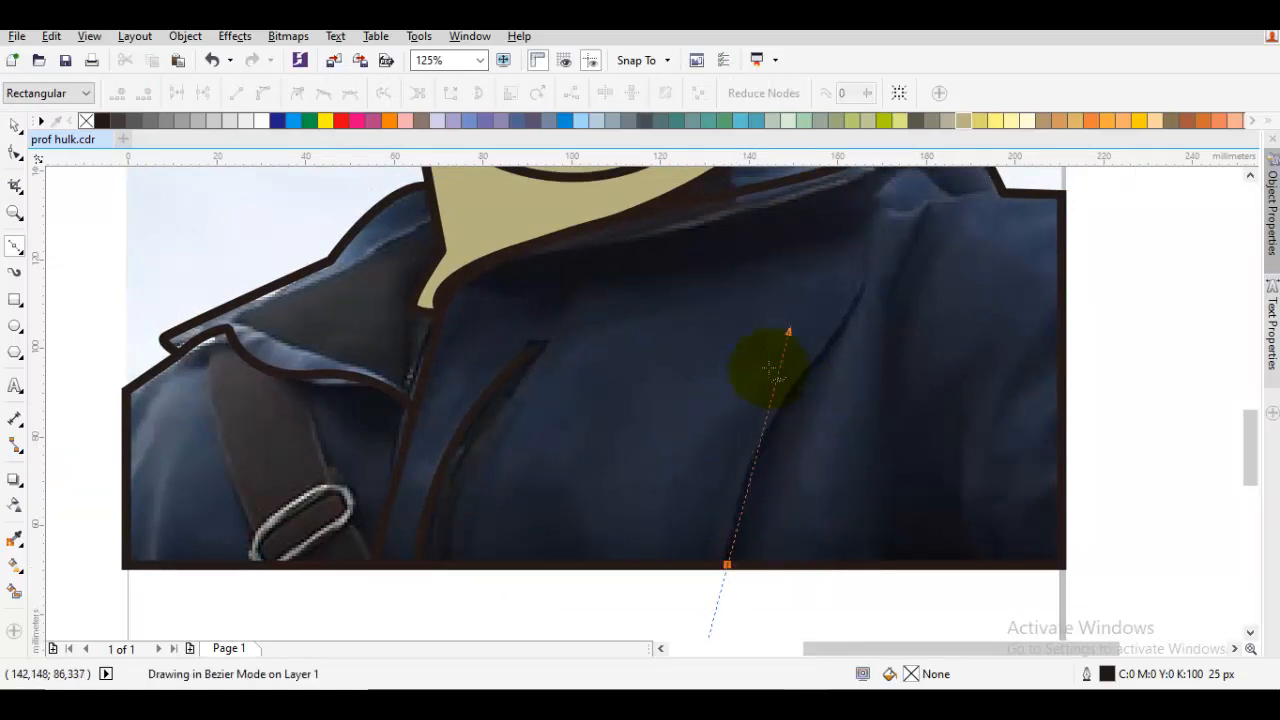
pyautogui.click(883, 263)
pyautogui.press('space')
# Draw a short curved fold on the right shoulder, ending at the outline corner where the shoulder bump meets the sleeve
pyautogui.moveTo(958, 267); pyautogui.dragTo(884, 347)
pyautogui.press('space')
pyautogui.moveTo(837, 265); pyautogui.dragTo(841, 305)
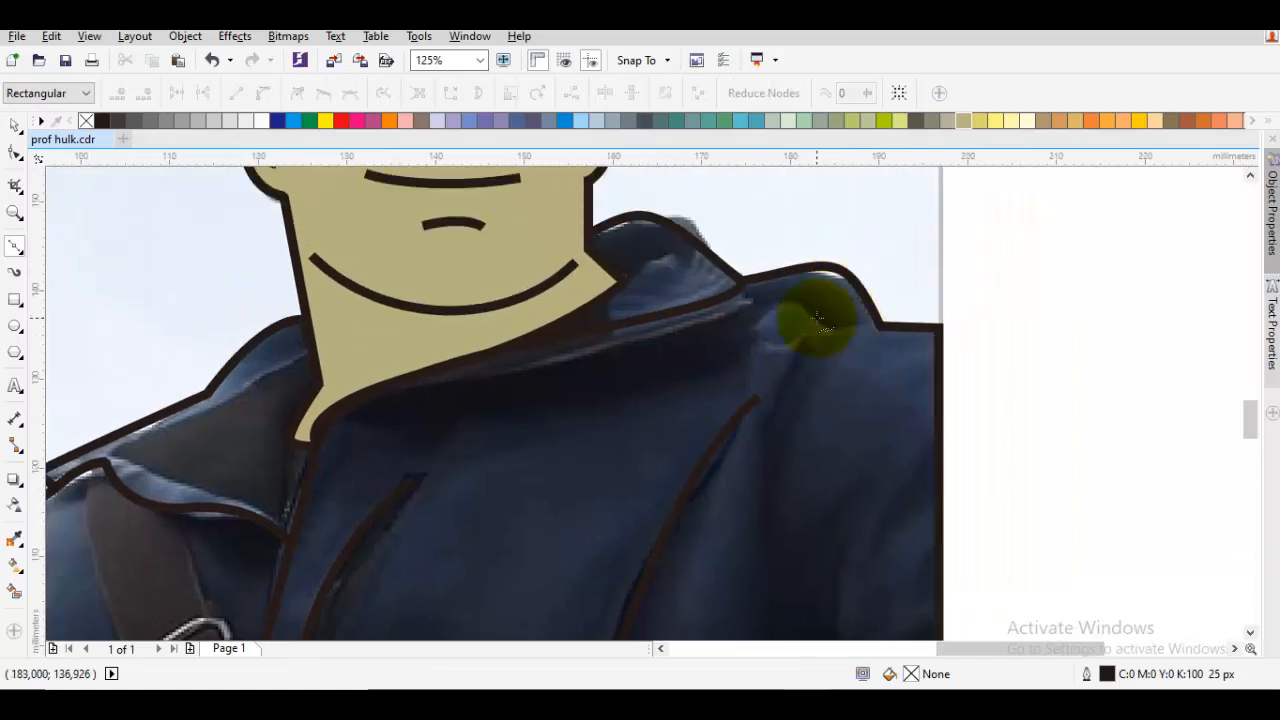
pyautogui.scroll(1, 811, 322)
pyautogui.moveTo(755, 293); pyautogui.dragTo(796, 347)
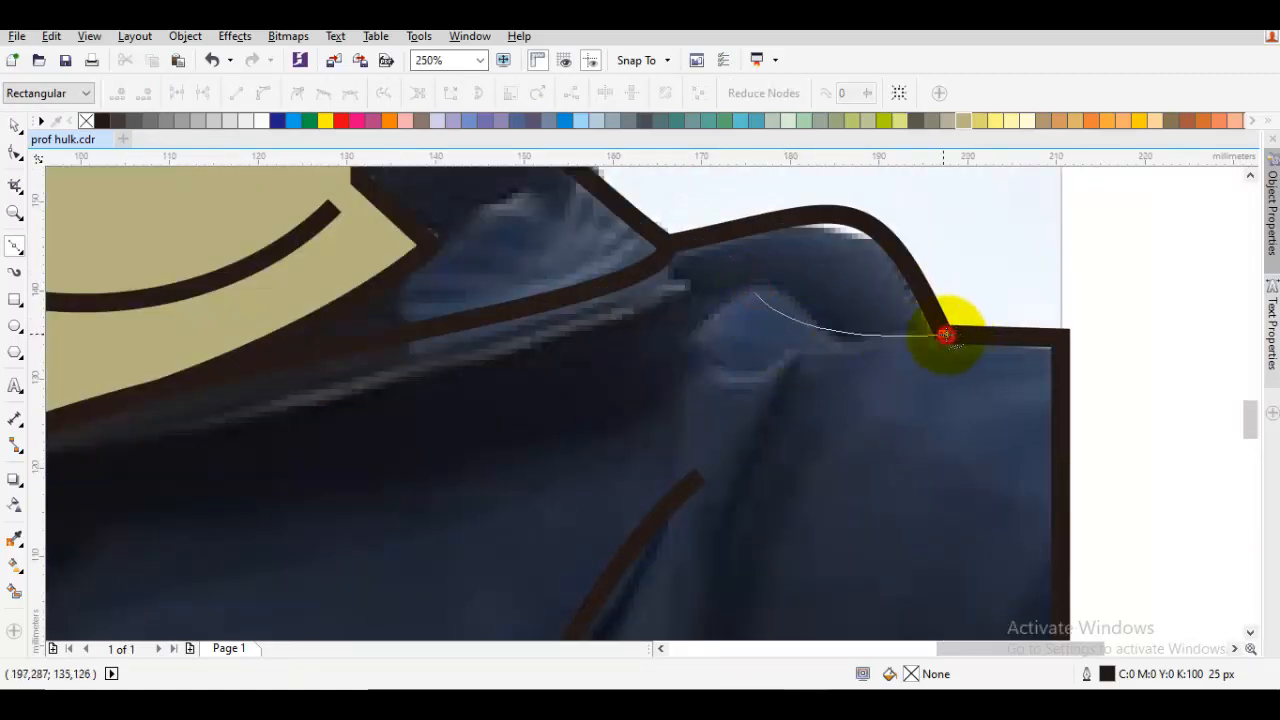
pyautogui.click(945, 334)
pyautogui.press('space')
# Draw a second collar line below the right collar edge, running from the collar notch towards the base of the neck
pyautogui.scroll(-4, 751, 334)
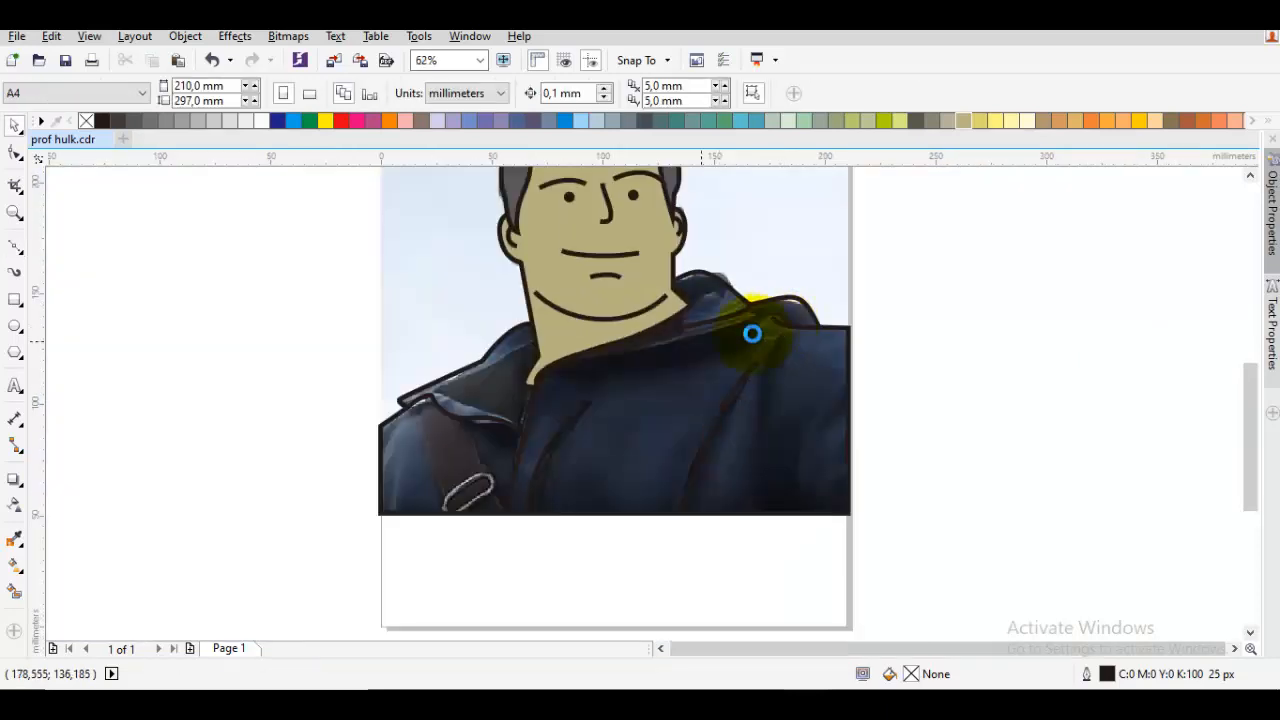
pyautogui.scroll(2, 786, 334)
pyautogui.press('space')
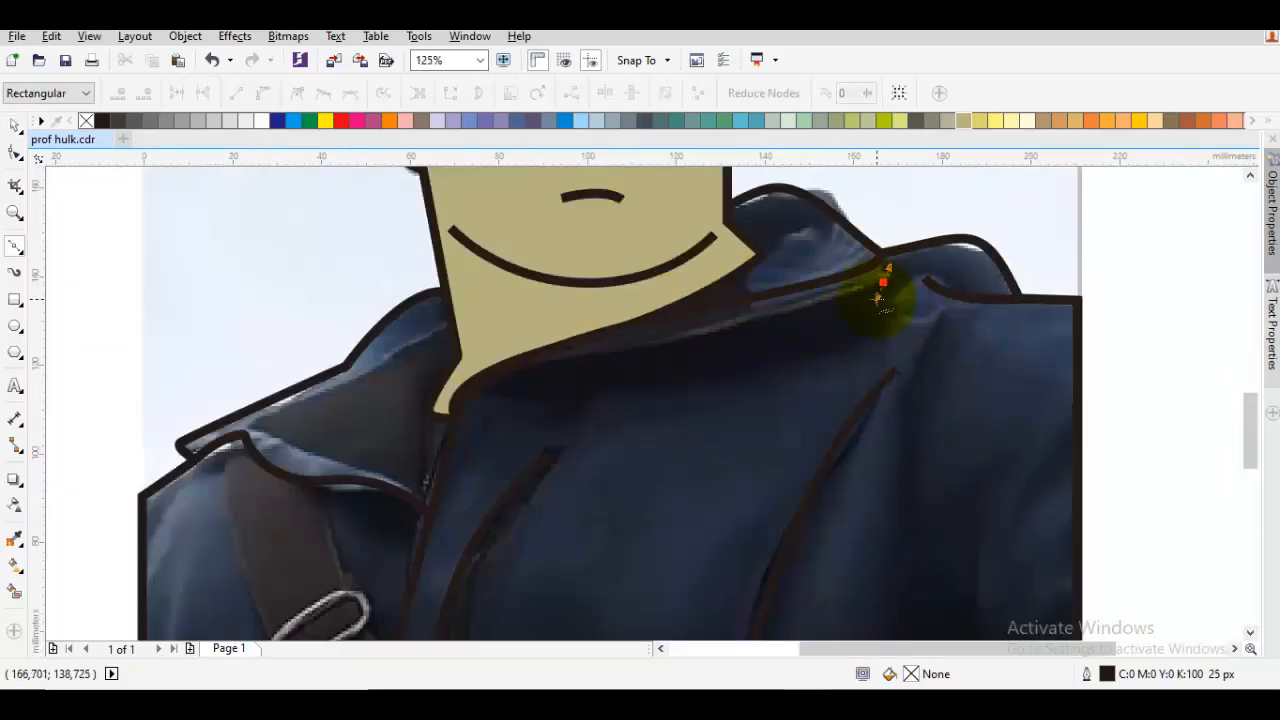
pyautogui.click(536, 374)
pyautogui.press('space')
# Draw a short curved fold inside the hood, from near its peak down to the neck's right corner
pyautogui.scroll(1, 491, 394)
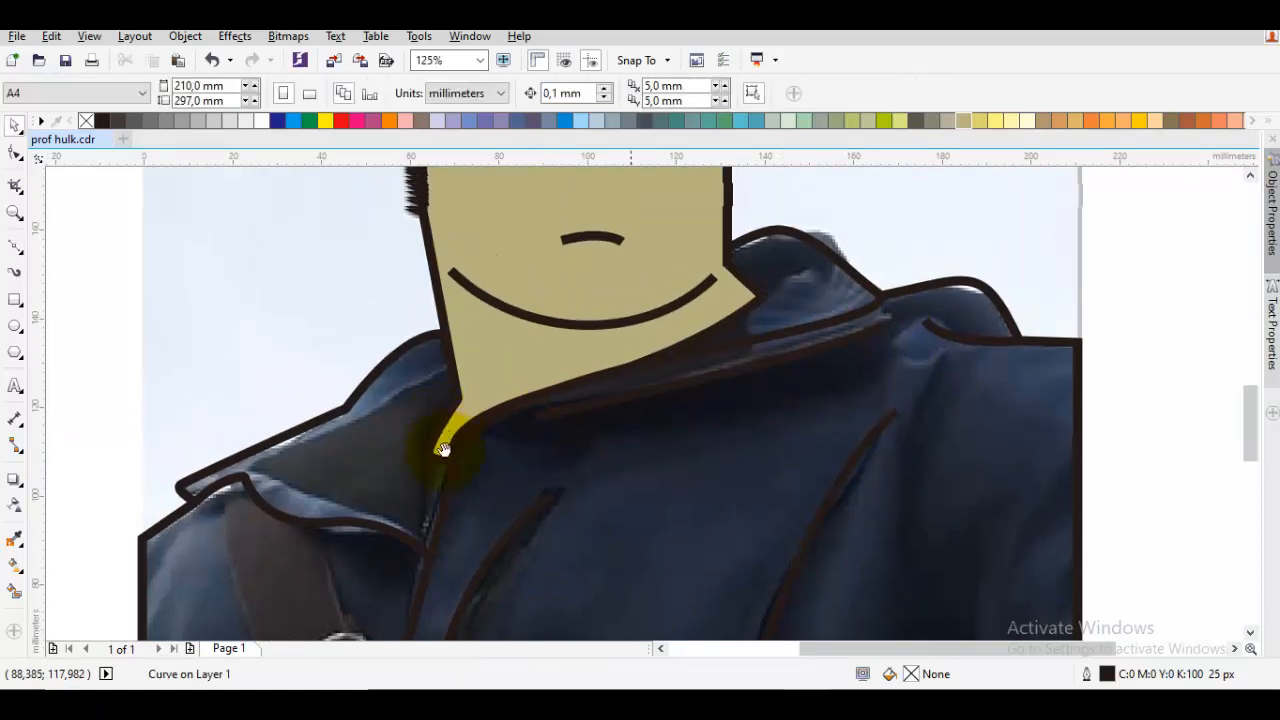
pyautogui.scroll(2, 782, 257)
pyautogui.press('space')
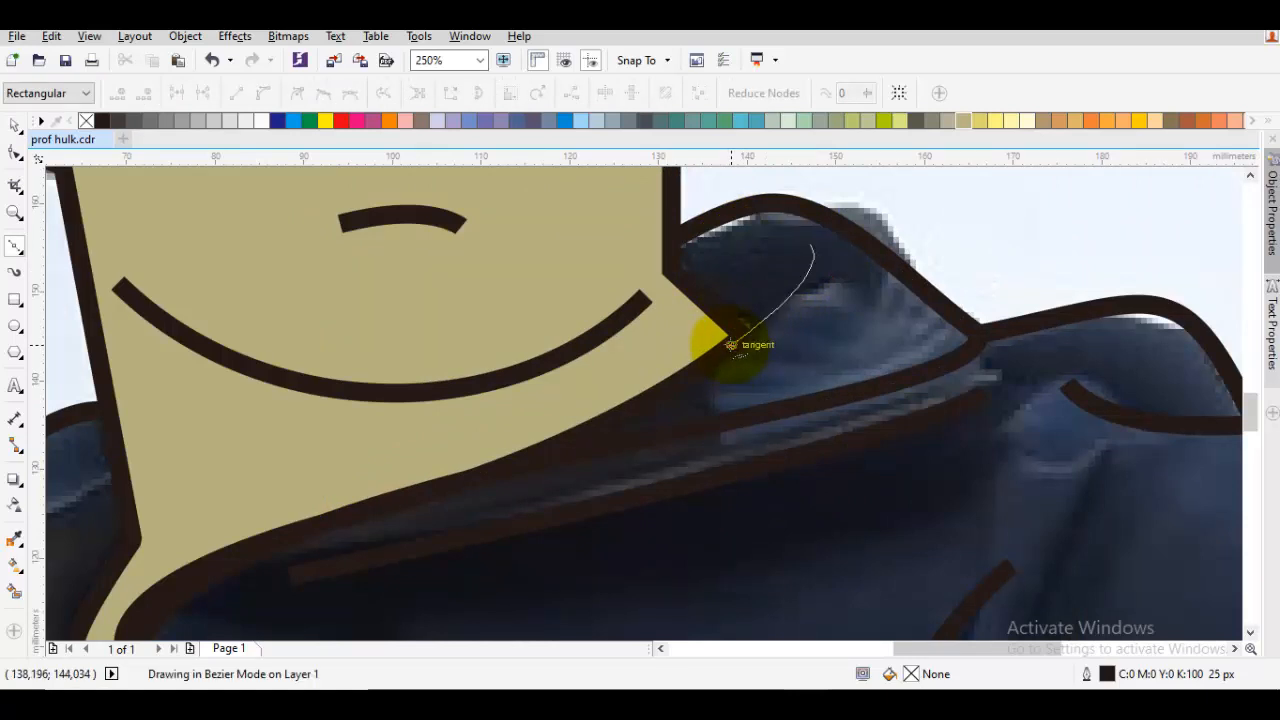
pyautogui.press('space')
pyautogui.click(769, 311)
pyautogui.scroll(-1, 771, 311)
pyautogui.moveTo(771, 311); pyautogui.dragTo(852, 263)
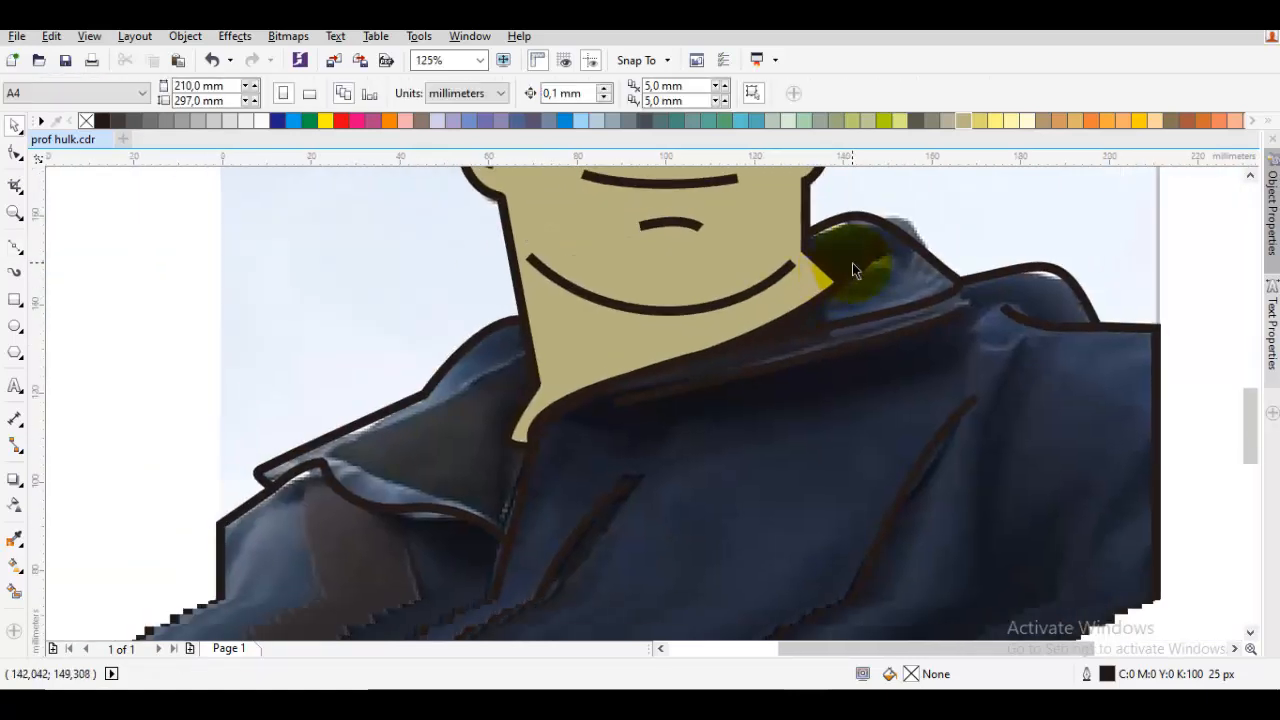
# Draw the curved upper edge of the left collar's dark lining, from below the shoulder outline to the neck's left side
pyautogui.press('space')
pyautogui.scroll(2, 581, 368)
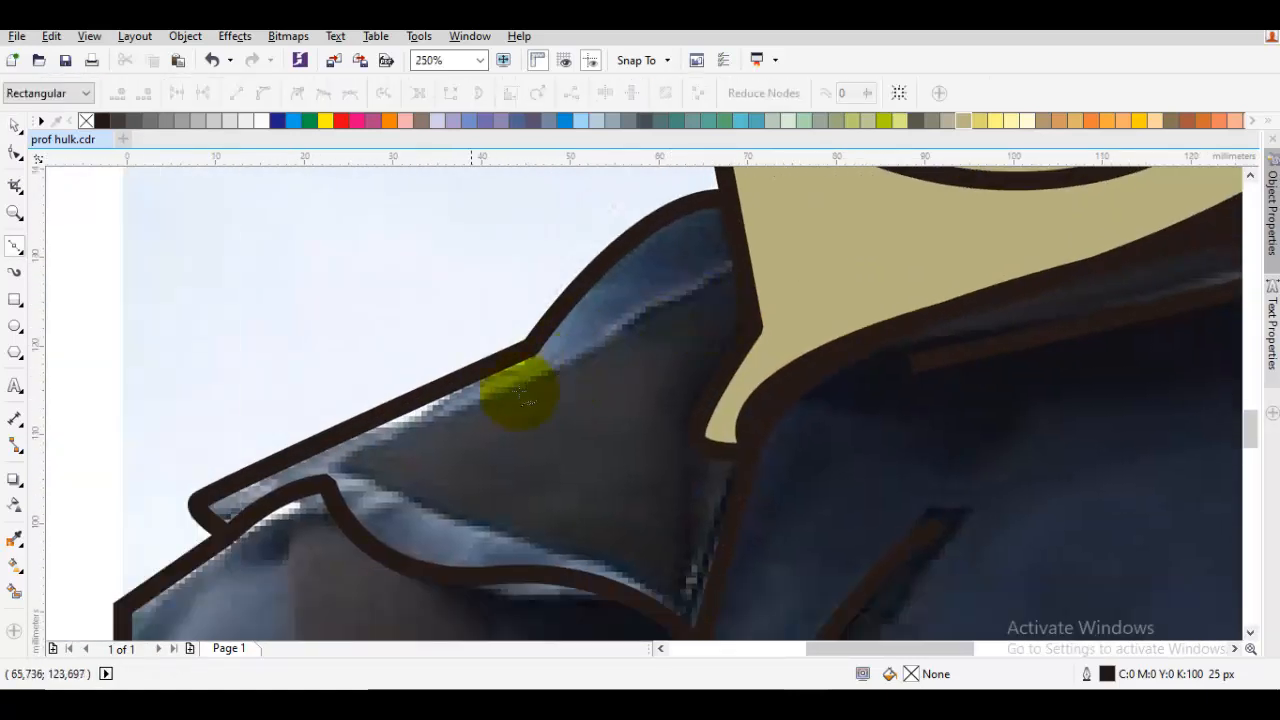
pyautogui.click(407, 430)
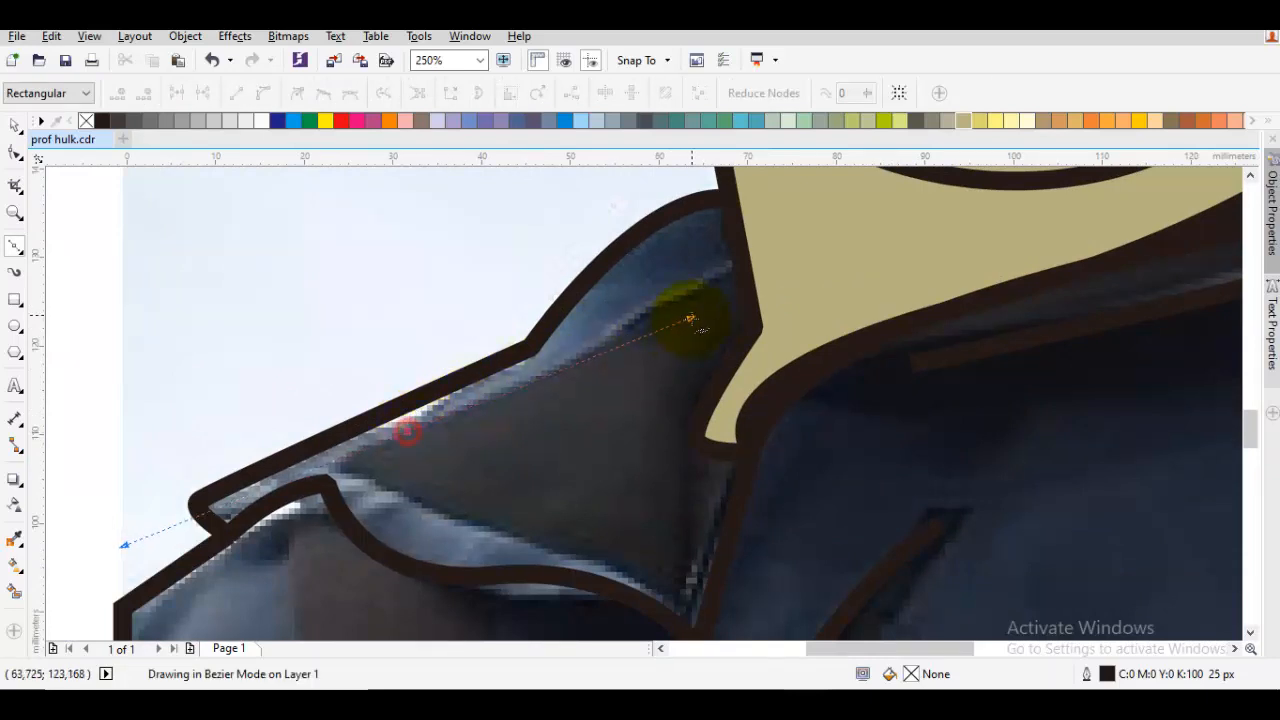
pyautogui.click(741, 257)
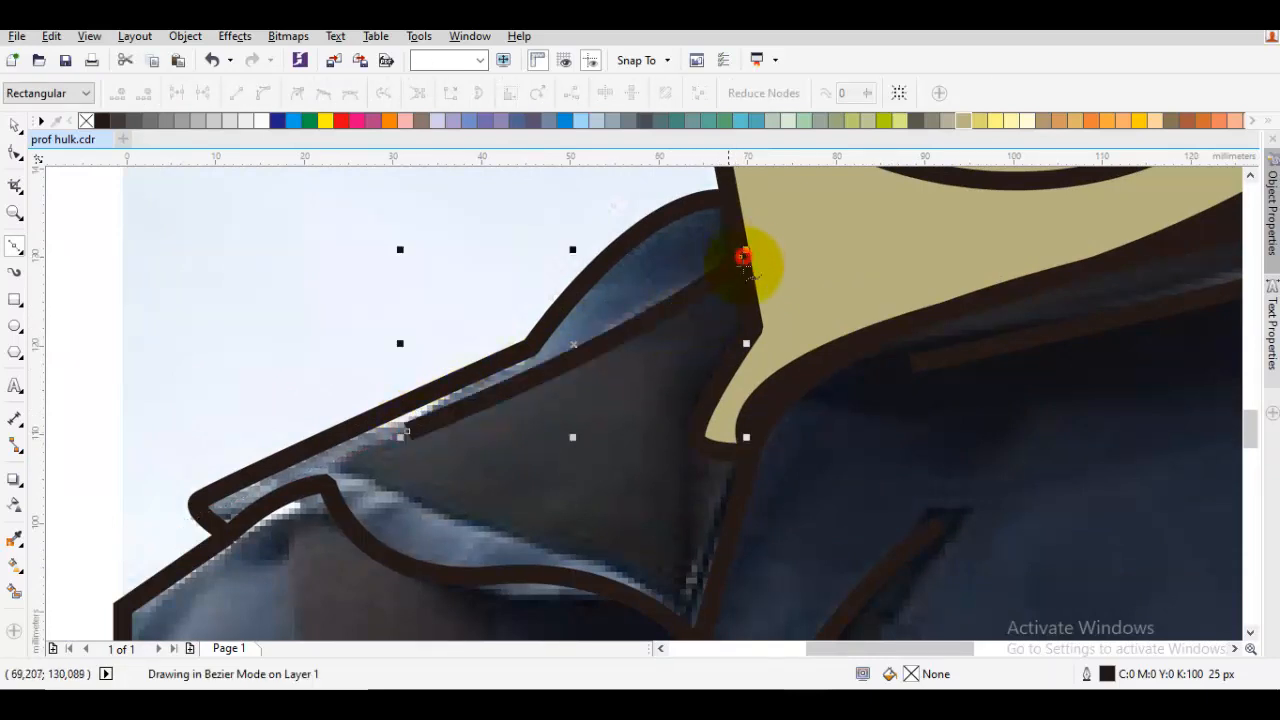
pyautogui.press('space')
pyautogui.press('Escape')
# Draw a short curve from the left collar's lower tip up to the neck's bottom corner at the front opening
pyautogui.moveTo(691, 418); pyautogui.dragTo(746, 345)
pyautogui.press('space')
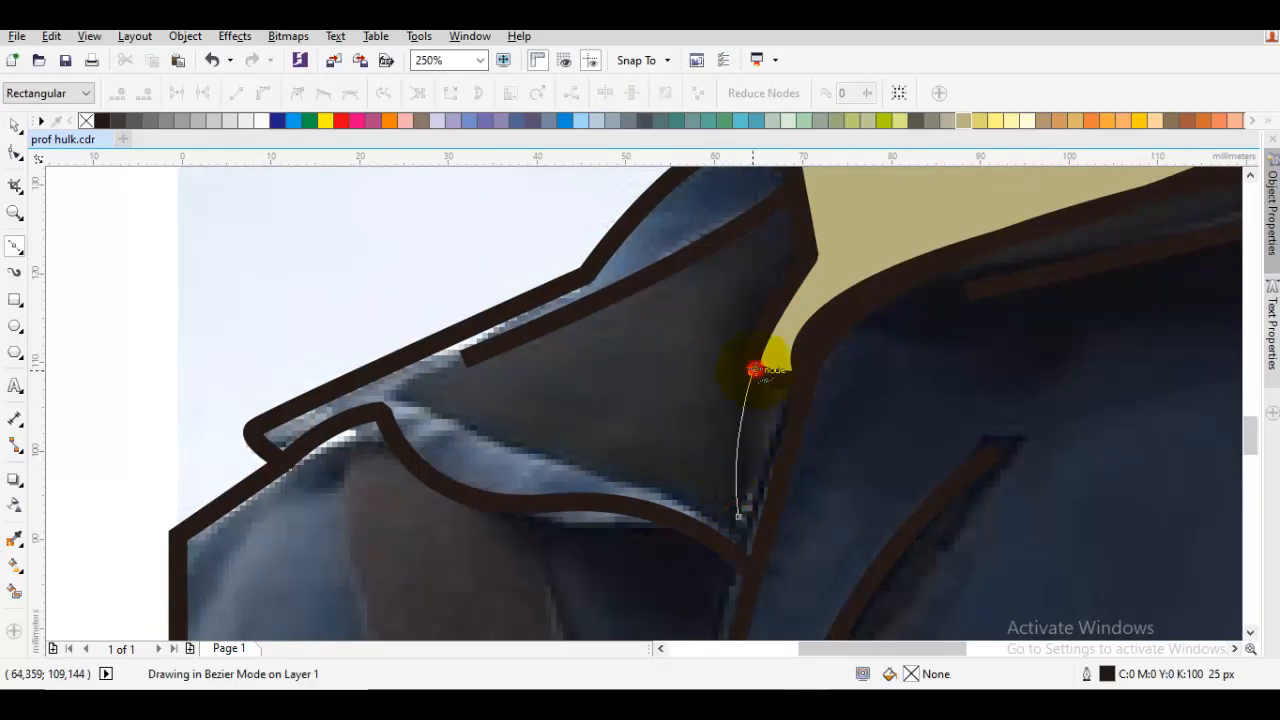
pyautogui.press('space')
pyautogui.press('Escape')
# Draw a curved fold line just beneath the left collar's lower edge, ending at the jacket's front opening
pyautogui.scroll(-1, 780, 446)
pyautogui.moveTo(780, 468); pyautogui.dragTo(748, 334)
pyautogui.scroll(1, 705, 365)
pyautogui.press('space')
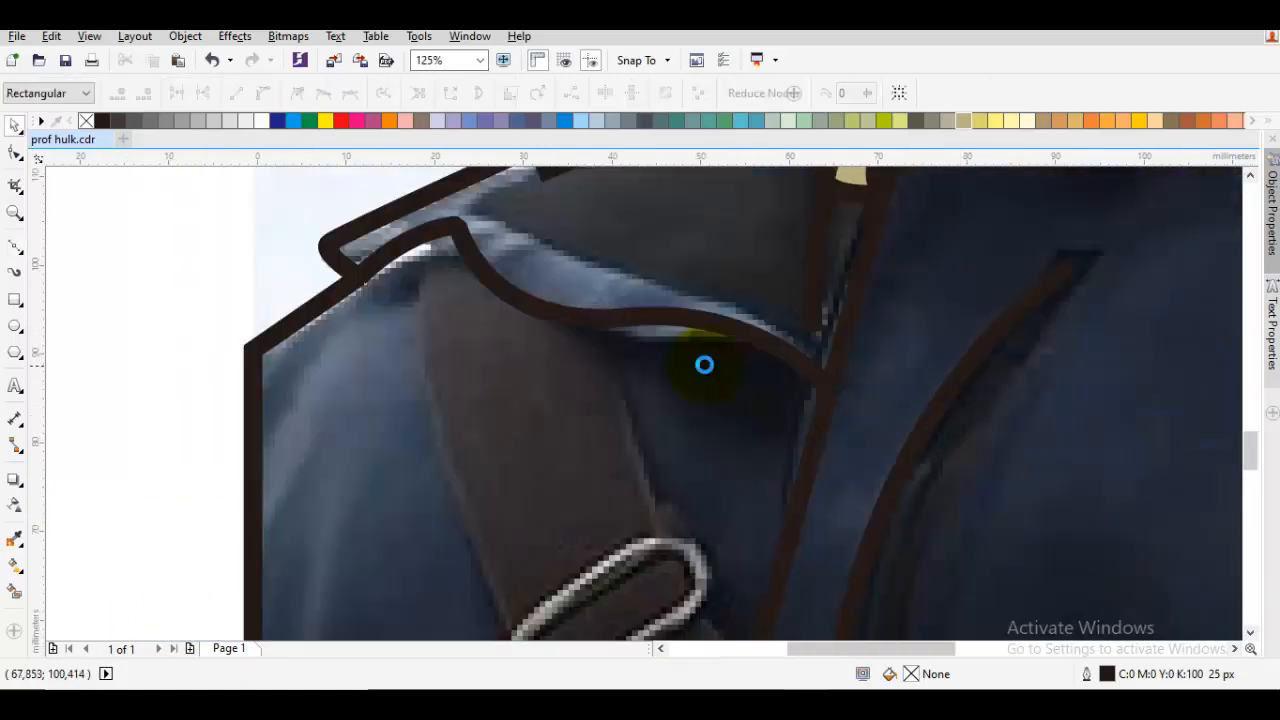
pyautogui.moveTo(630, 351); pyautogui.dragTo(748, 343)
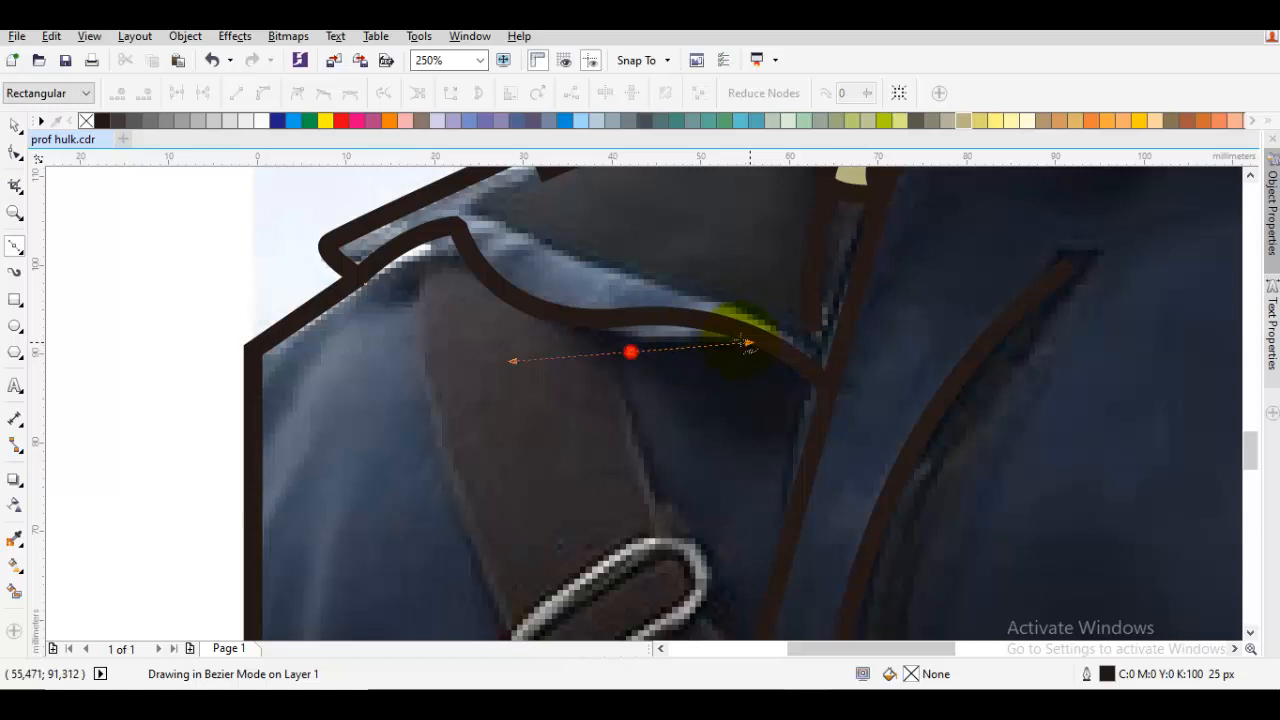
pyautogui.click(821, 416)
pyautogui.press('space')
# Draw a line running alongside the front opening, from below the collar down to the jacket's bottom edge
pyautogui.scroll(-1, 808, 405)
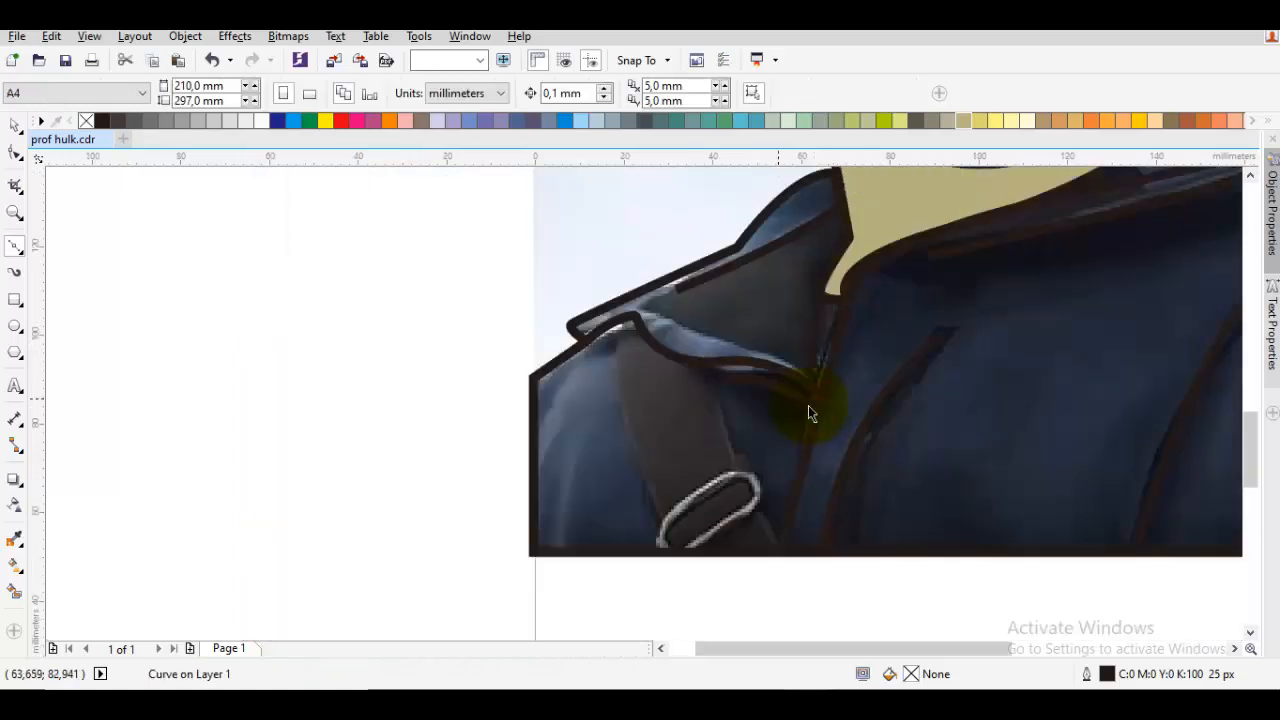
pyautogui.press('space')
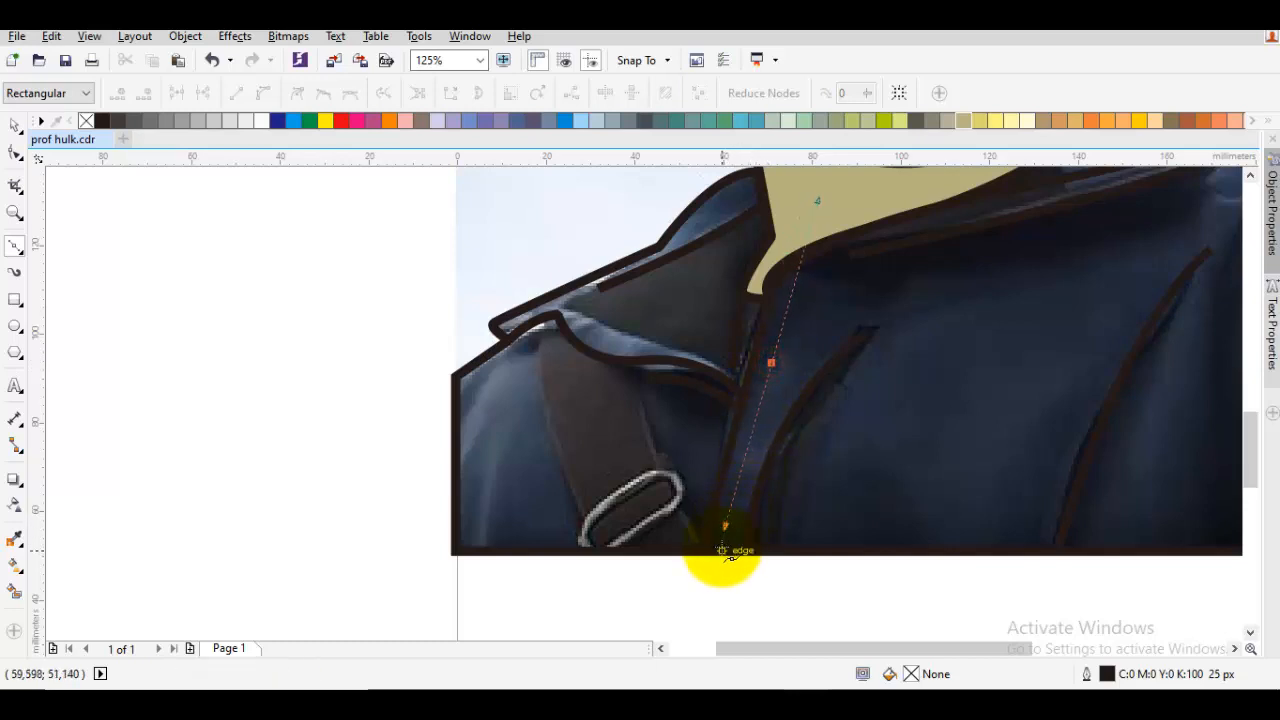
pyautogui.press('space')
# Draw a curved fold on the left sleeve, from below the shoulder down to the jacket's bottom edge
pyautogui.moveTo(697, 515); pyautogui.dragTo(763, 466)
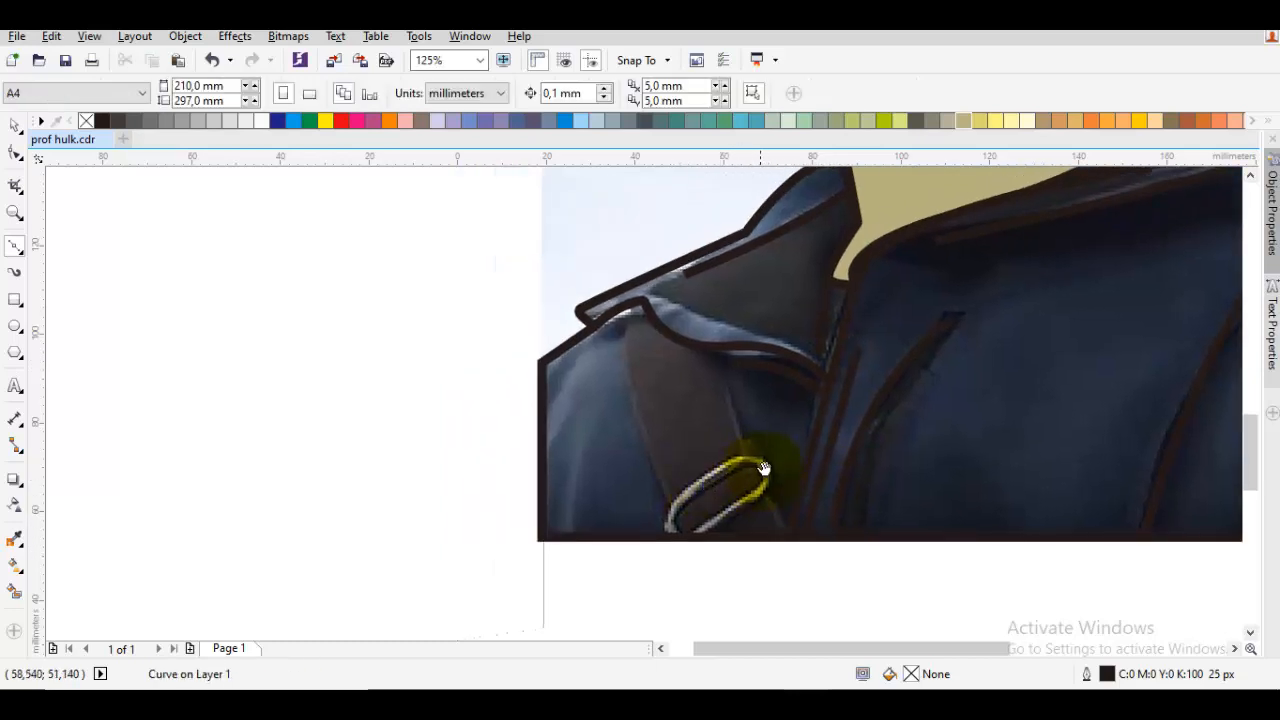
pyautogui.press('space')
pyautogui.moveTo(571, 363); pyautogui.dragTo(614, 340)
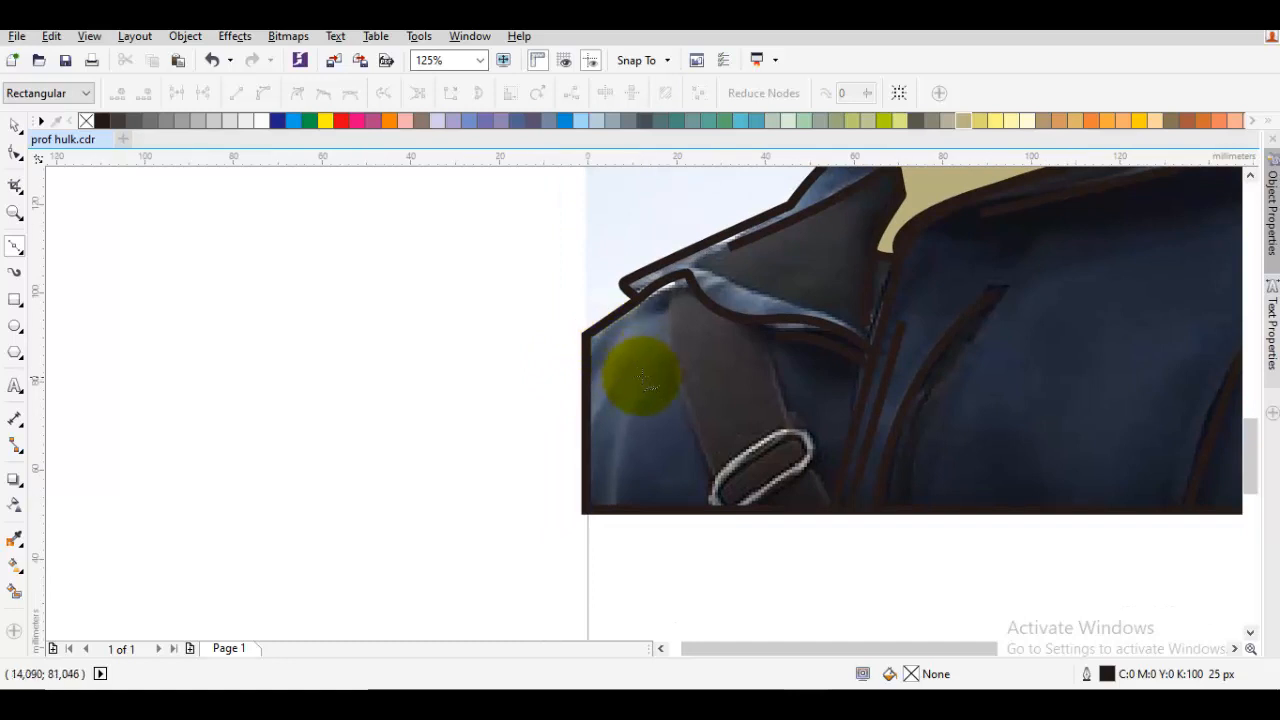
pyautogui.click(655, 345)
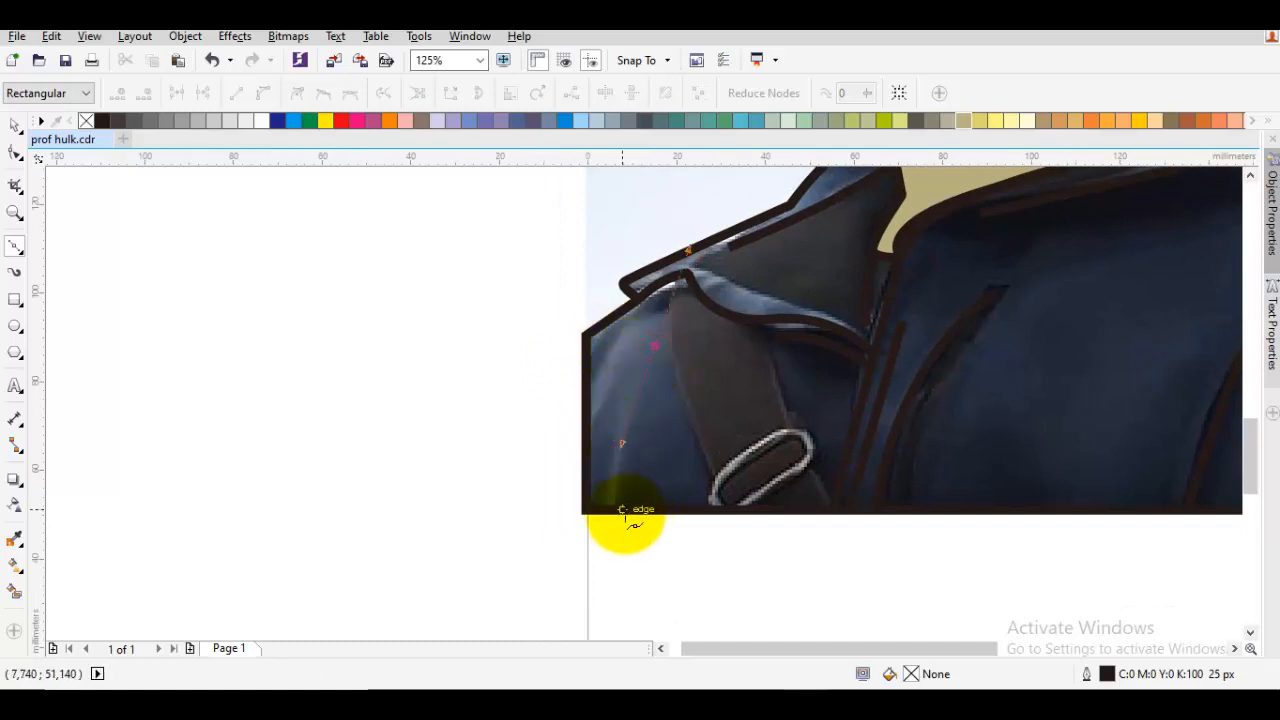
pyautogui.press('space')
# Fill the jacket shape with dark purple-blue, C:83 M:84 Y:59 K:34
pyautogui.scroll(-1, 630, 480)
pyautogui.click(895, 440)
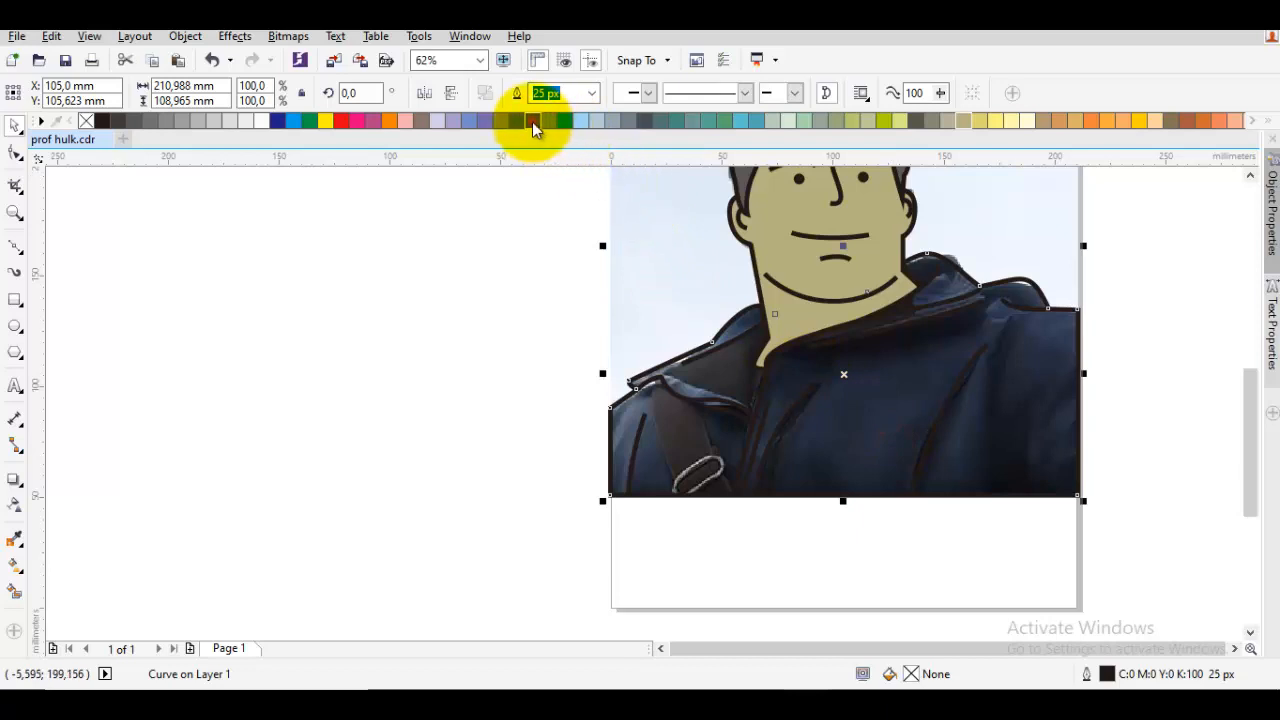
pyautogui.click(532, 122)
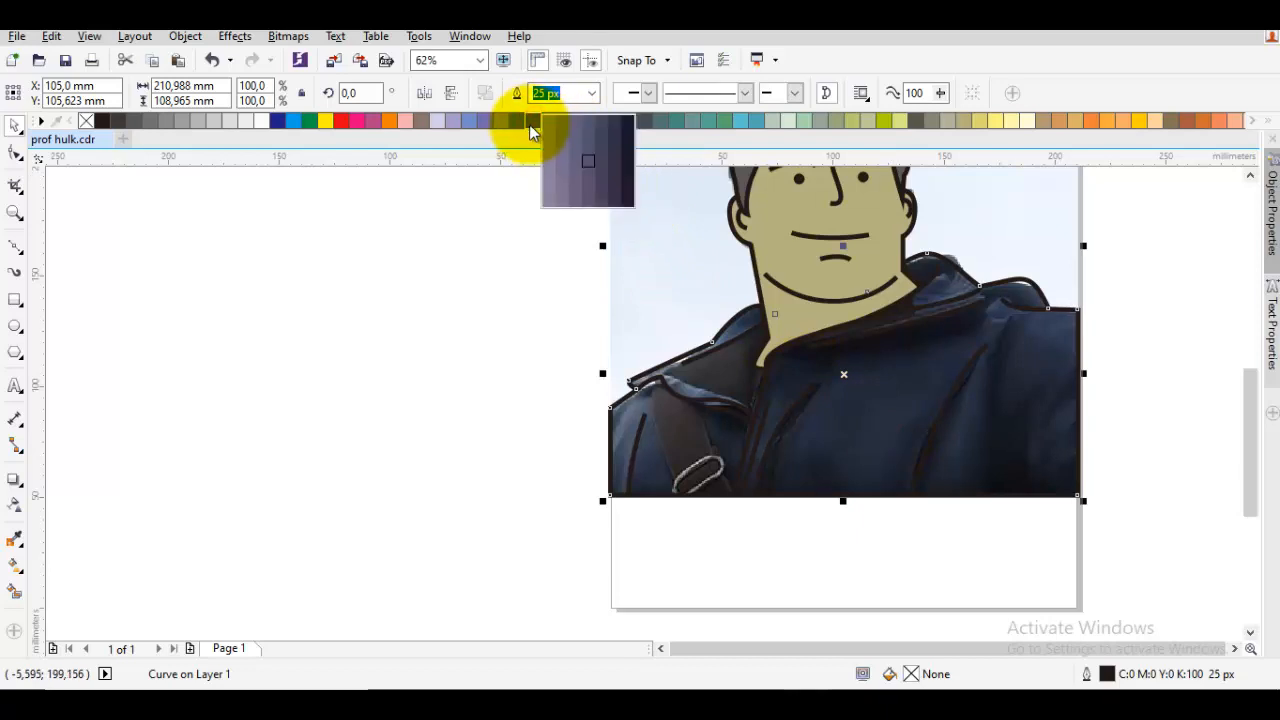
pyautogui.click(611, 178)
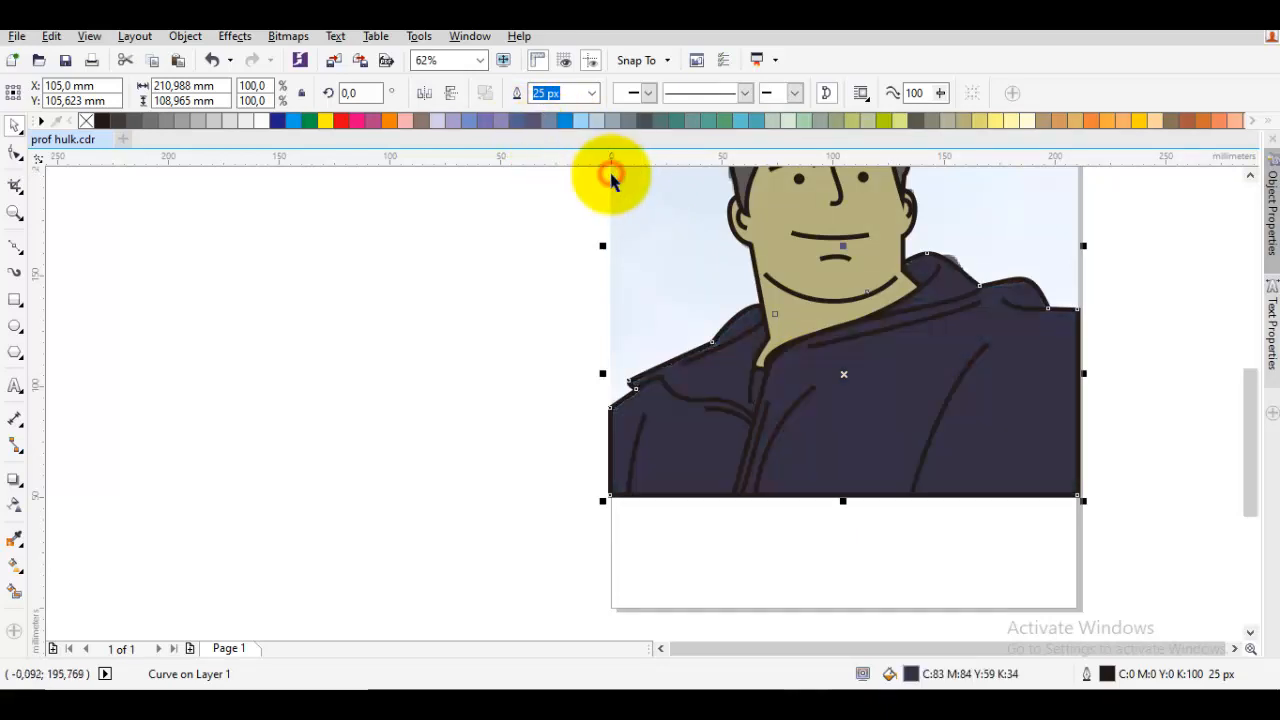
pyautogui.click(508, 286)
pyautogui.scroll(-1, 508, 286)
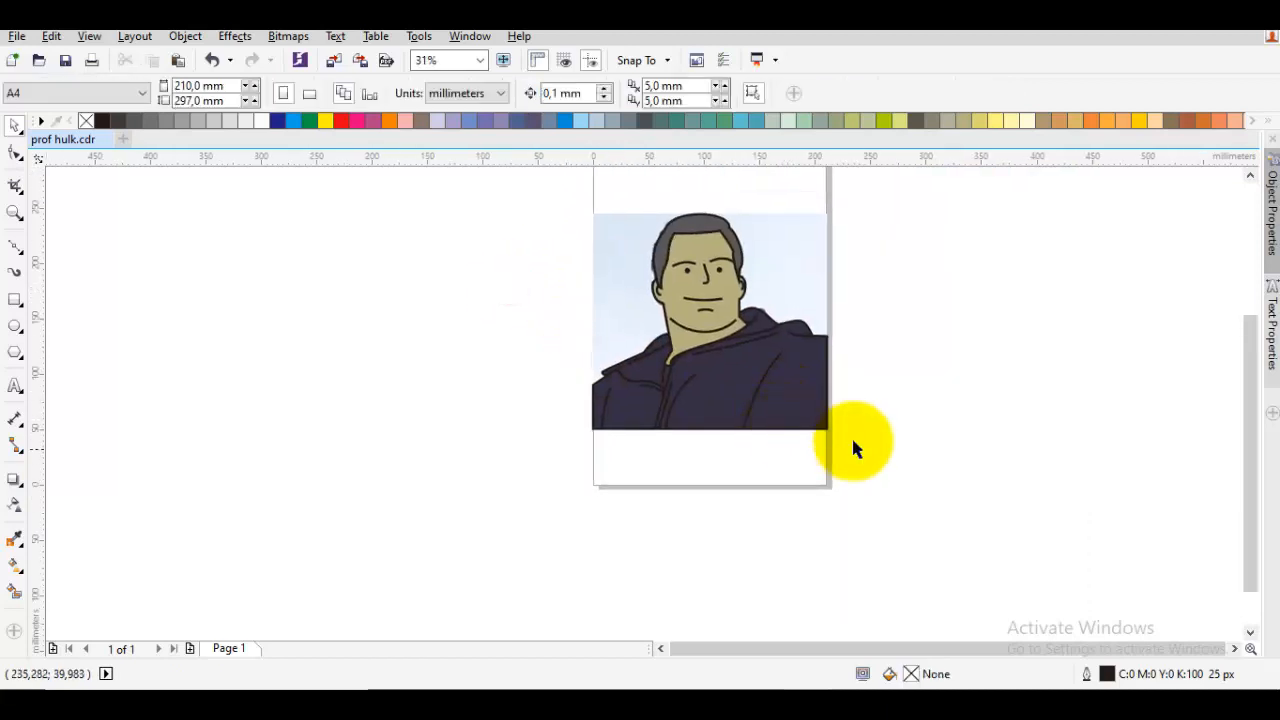
pyautogui.moveTo(869, 449)
pyautogui.mouseDown()
pyautogui.moveTo(594, 263)
pyautogui.moveTo(550, 182)
pyautogui.mouseUp()
pyautogui.moveTo(705, 290); pyautogui.dragTo(637, 300)
pyautogui.click(962, 343)
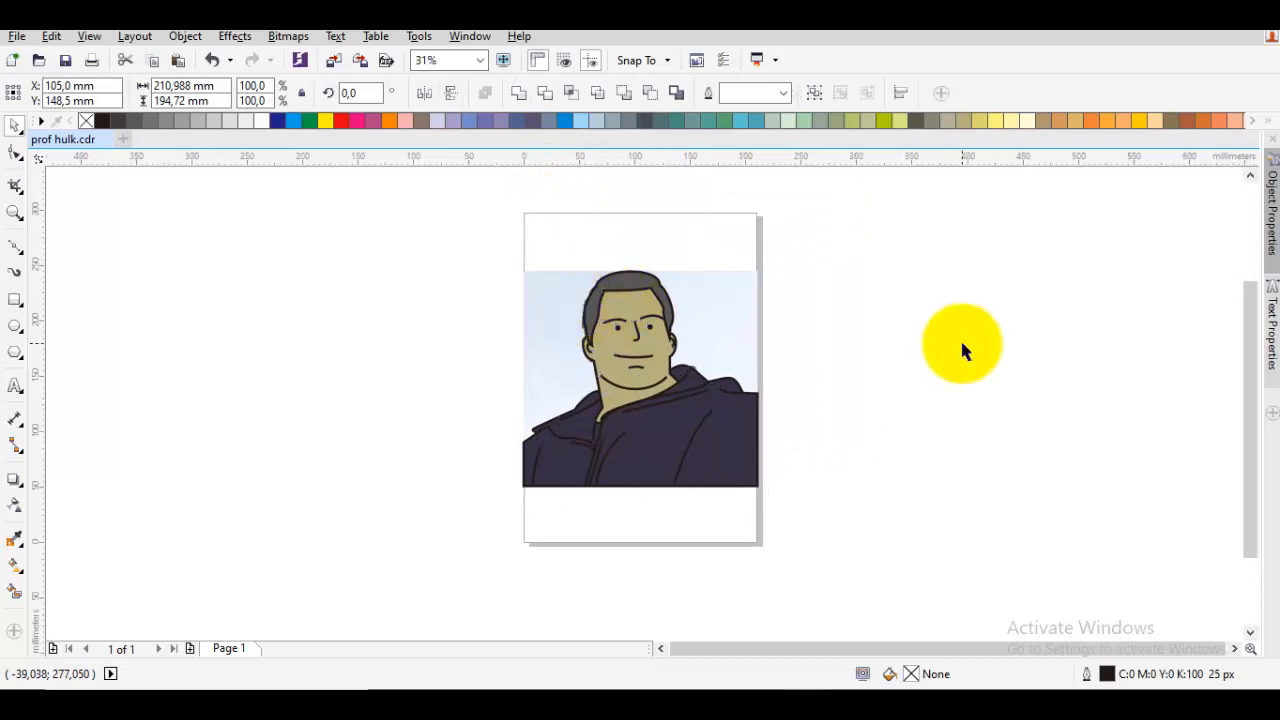
# Nudge the node at the hair outline's upper-right corner slightly upward and lengthen its curve handle to round the crown
pyautogui.scroll(4, 674, 291)
pyautogui.click(632, 276)
pyautogui.press('F10')
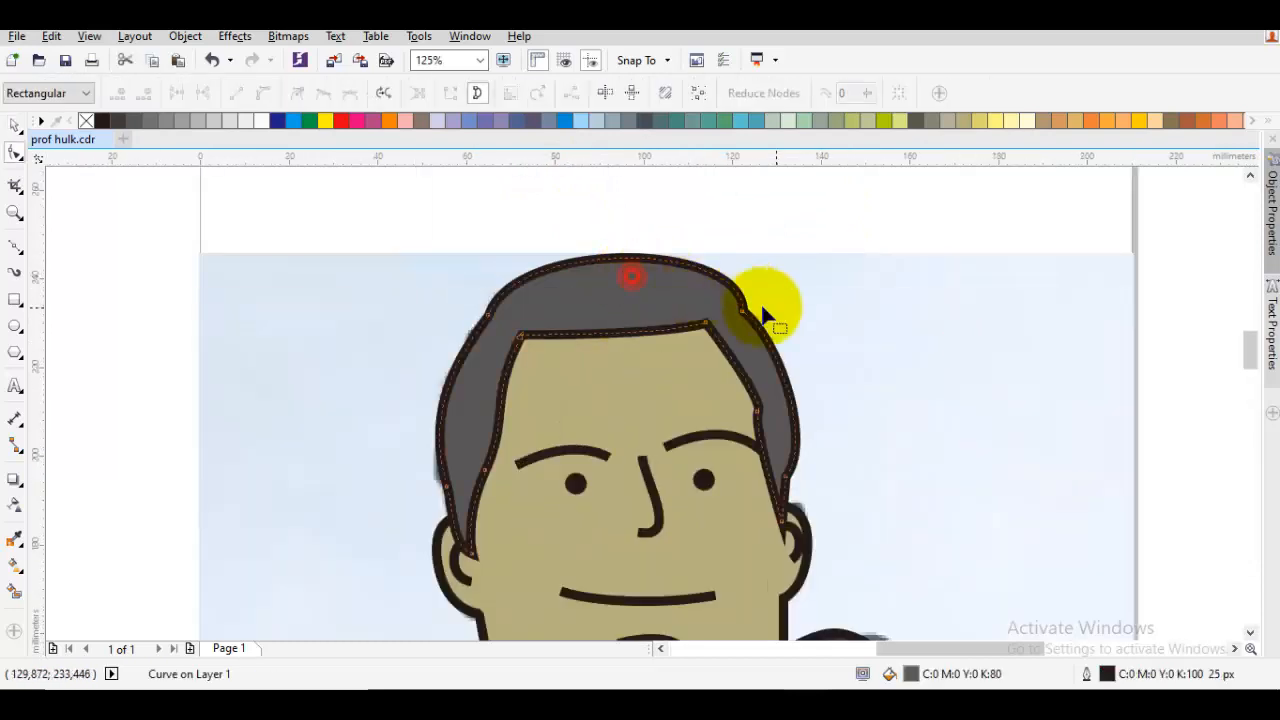
pyautogui.scroll(2, 766, 306)
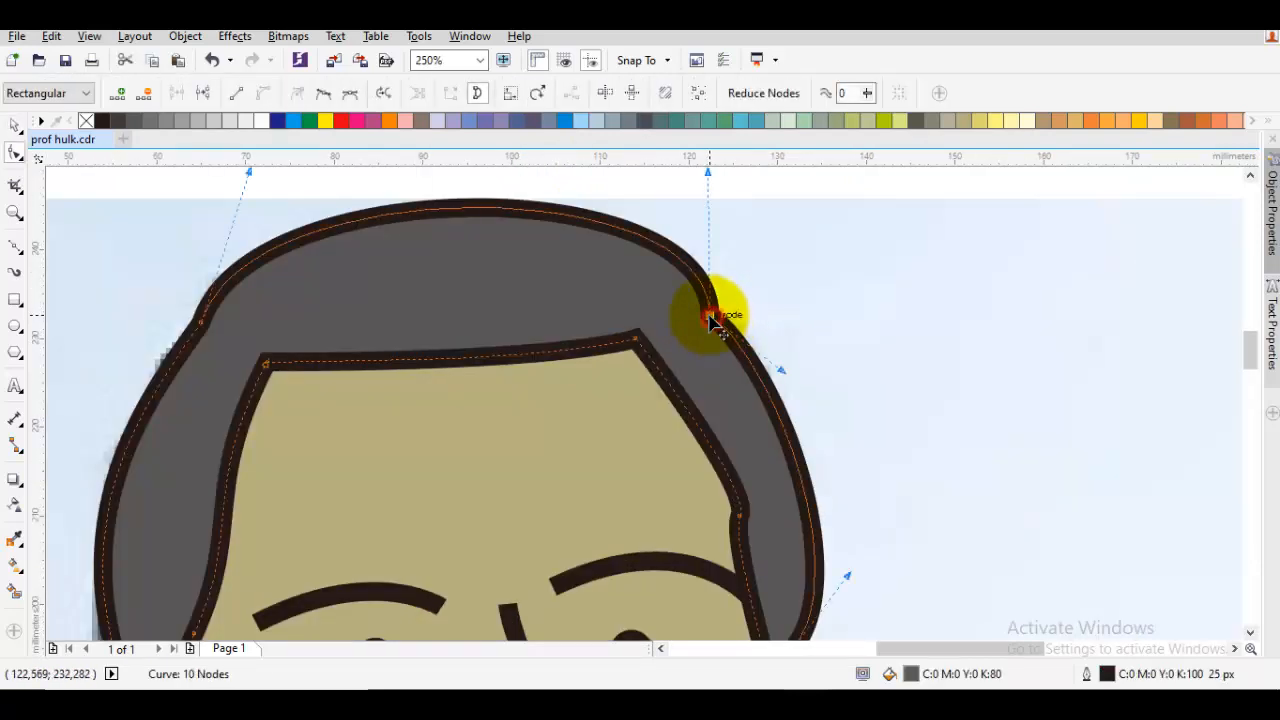
pyautogui.moveTo(710, 317); pyautogui.dragTo(709, 306)
pyautogui.moveTo(697, 240); pyautogui.dragTo(697, 331)
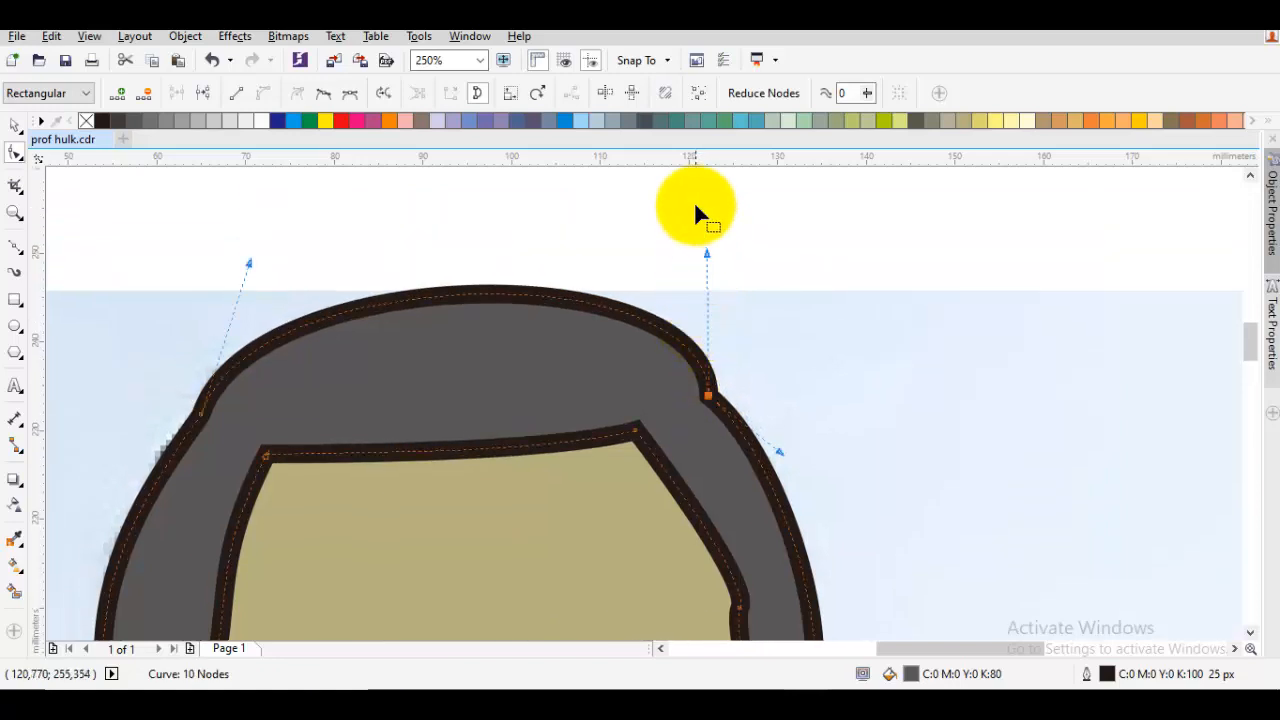
pyautogui.moveTo(705, 252); pyautogui.dragTo(679, 237)
pyautogui.press('space')
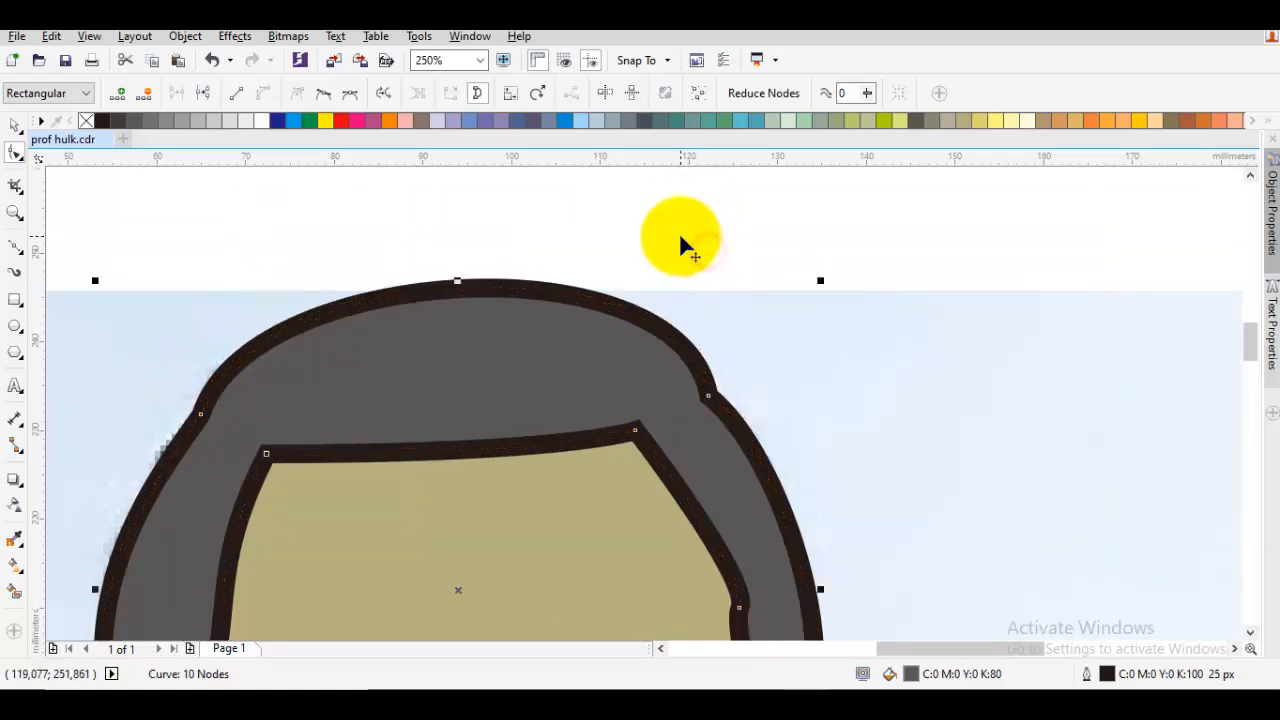
pyautogui.scroll(-2, 690, 258)
pyautogui.click(756, 322)
pyautogui.moveTo(756, 322); pyautogui.dragTo(706, 266)
# Draw a short curved fold on the left collar below its lining edge, ending at the neck's left side
pyautogui.scroll(-2, 716, 277)
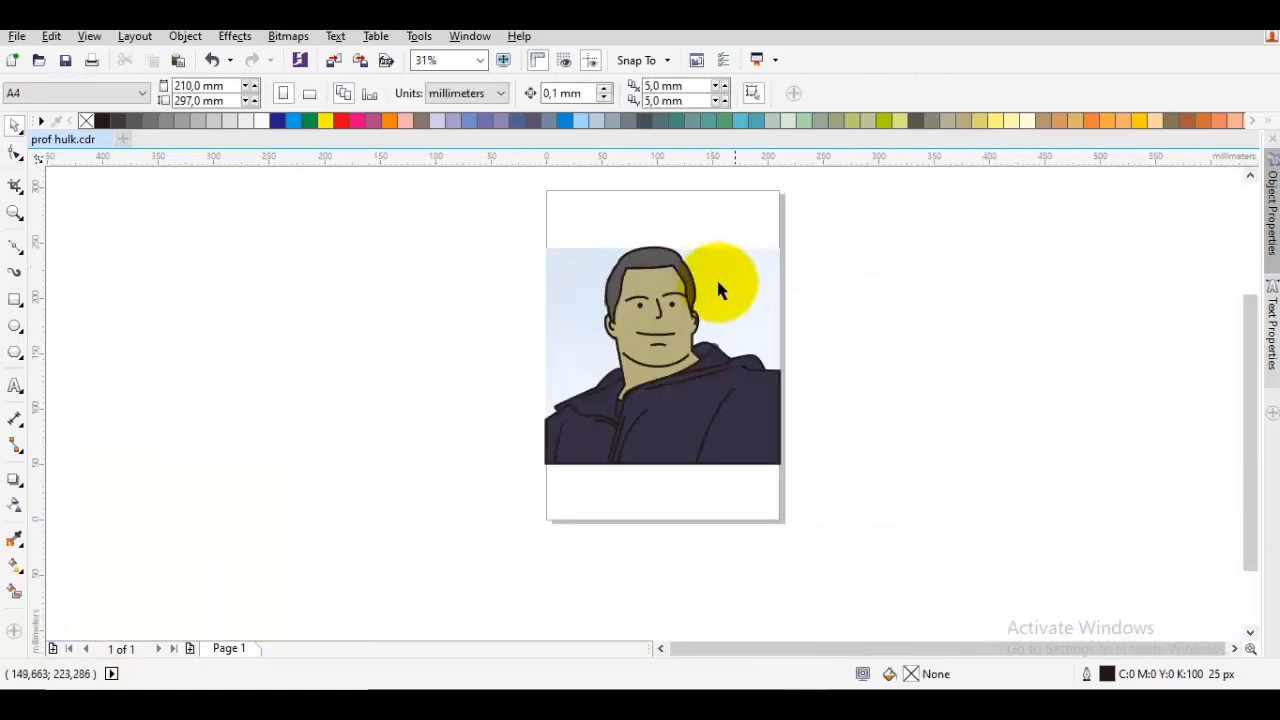
pyautogui.scroll(2, 743, 408)
pyautogui.scroll(2, 554, 354)
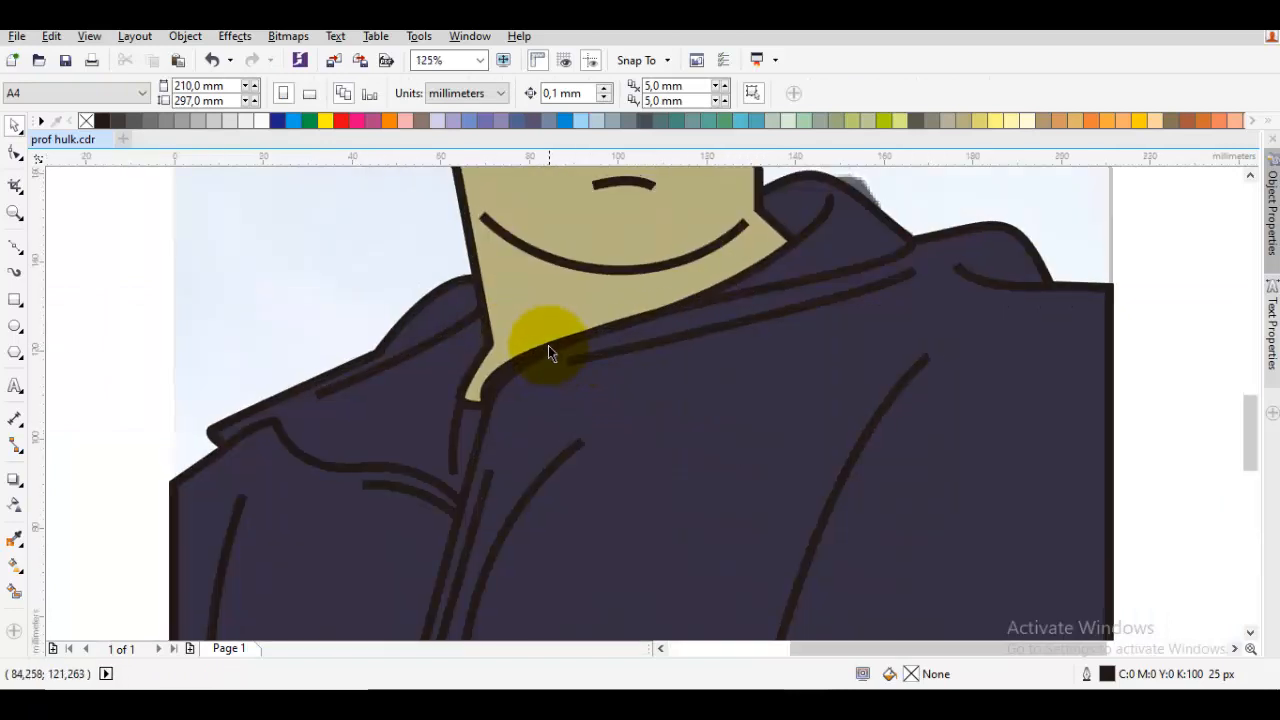
pyautogui.press('F10')
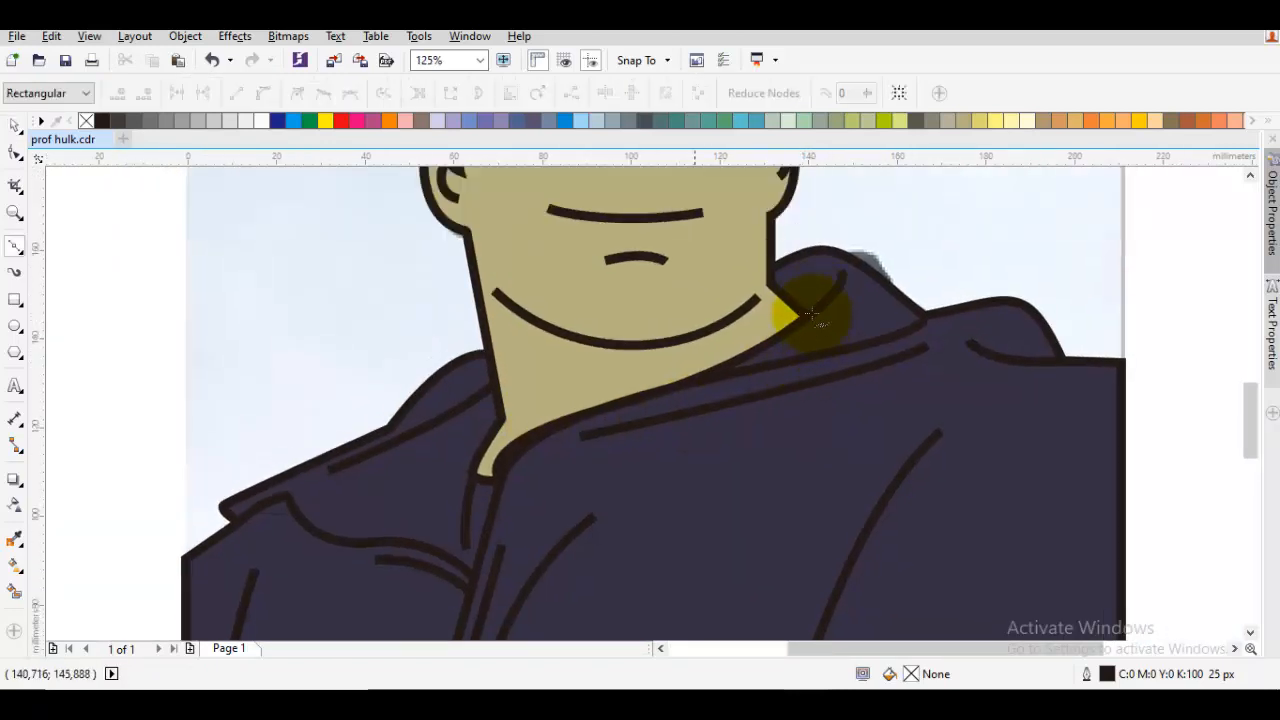
pyautogui.scroll(1, 505, 370)
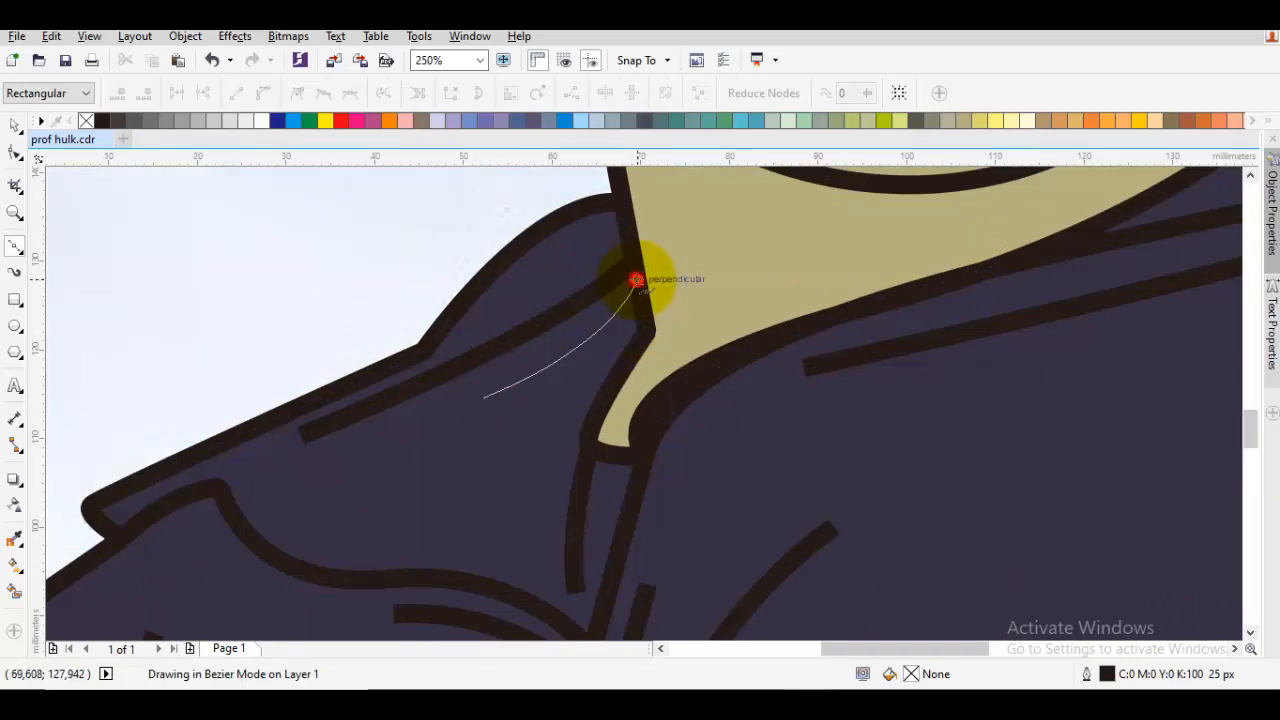
pyautogui.click(637, 280)
pyautogui.scroll(-1, 658, 302)
pyautogui.moveTo(726, 336); pyautogui.dragTo(674, 345)
pyautogui.press('space')
pyautogui.moveTo(725, 308); pyautogui.dragTo(708, 312)
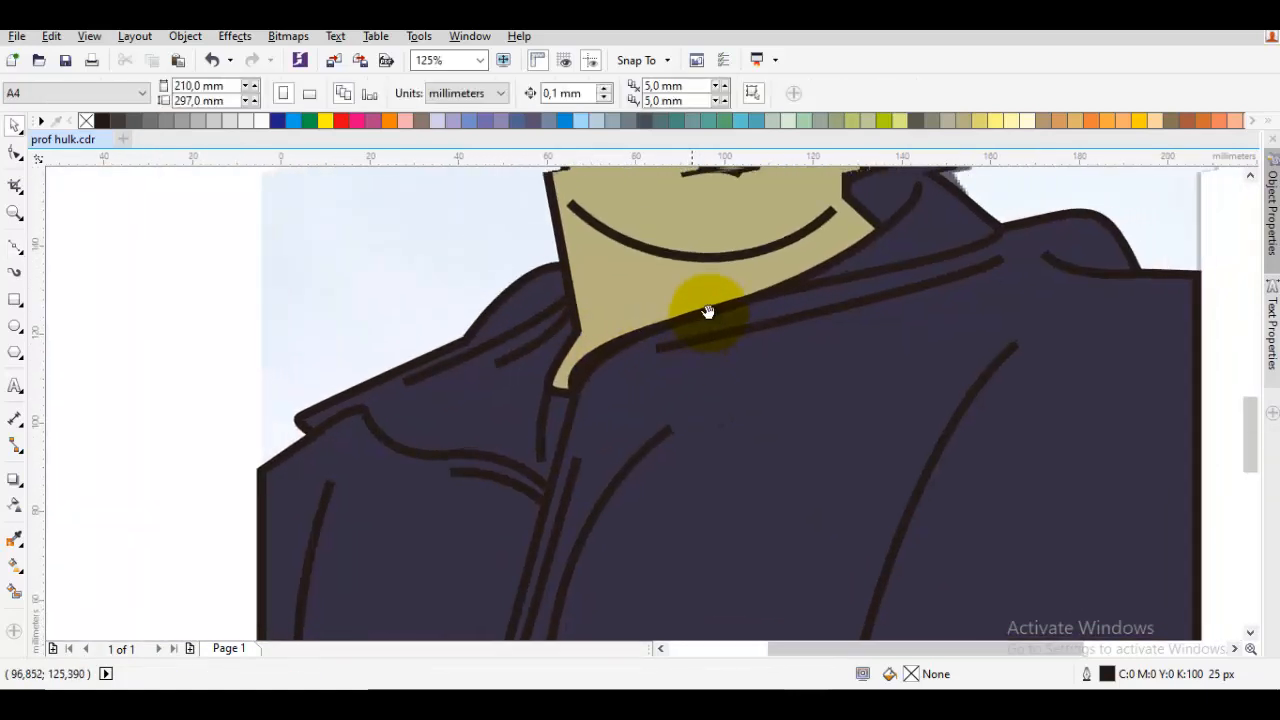
# Draw a second fold line beside the long fold on the jacket's right part, down to the bottom edge
pyautogui.press('space')
pyautogui.scroll(-1, 640, 365)
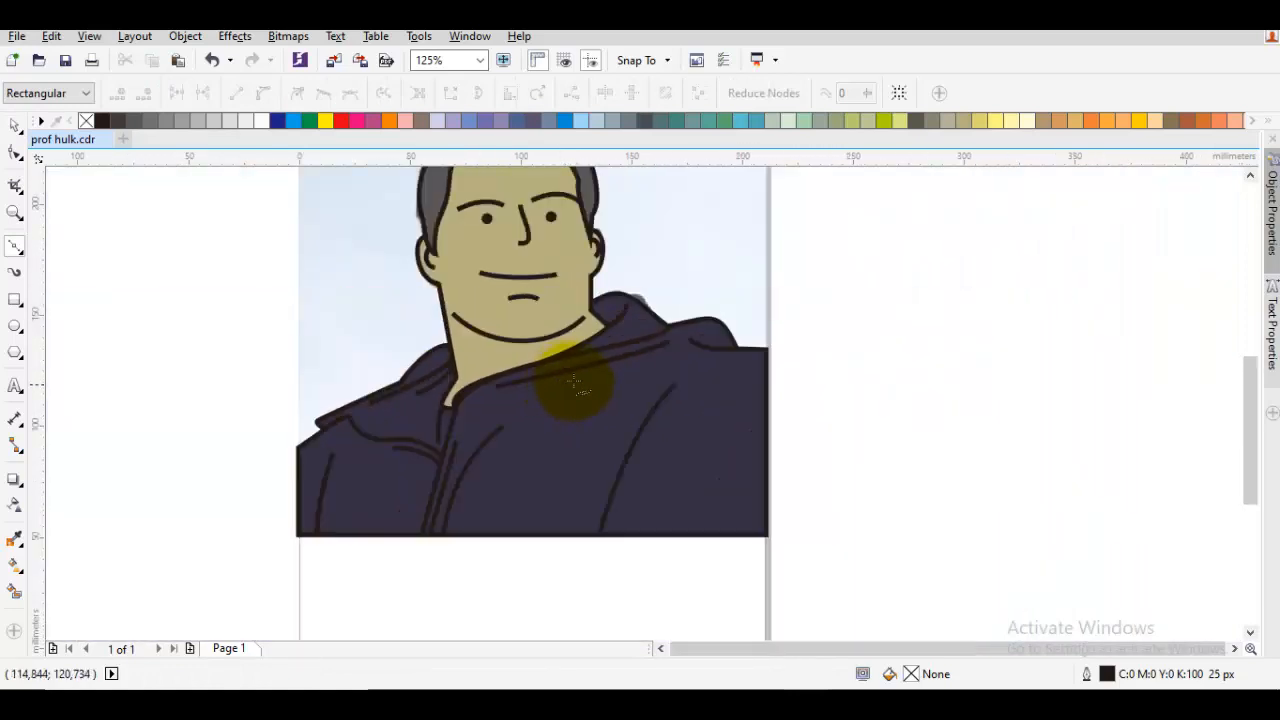
pyautogui.scroll(1, 680, 410)
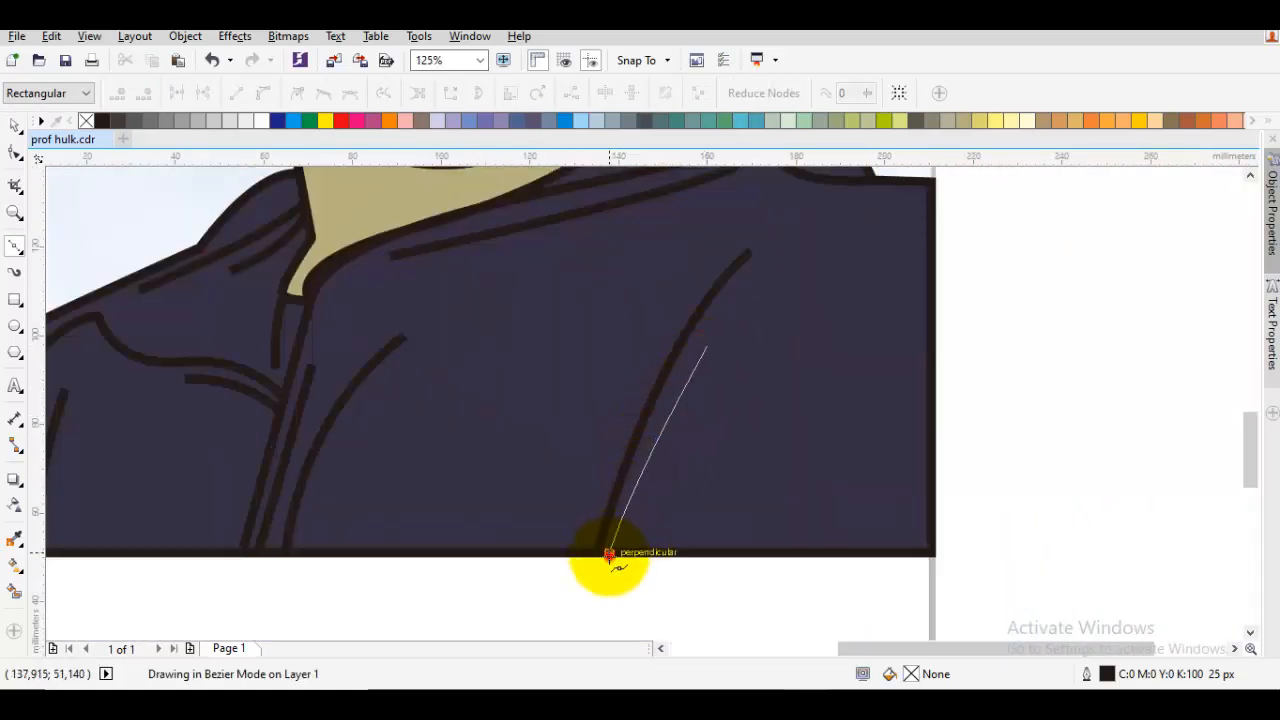
pyautogui.click(609, 554)
pyautogui.press('space')
# Duplicate the whole artwork together with the reference photo and place the copy beside the page
pyautogui.scroll(-1, 607, 556)
pyautogui.moveTo(603, 556); pyautogui.dragTo(652, 524)
pyautogui.scroll(-2, 650, 520)
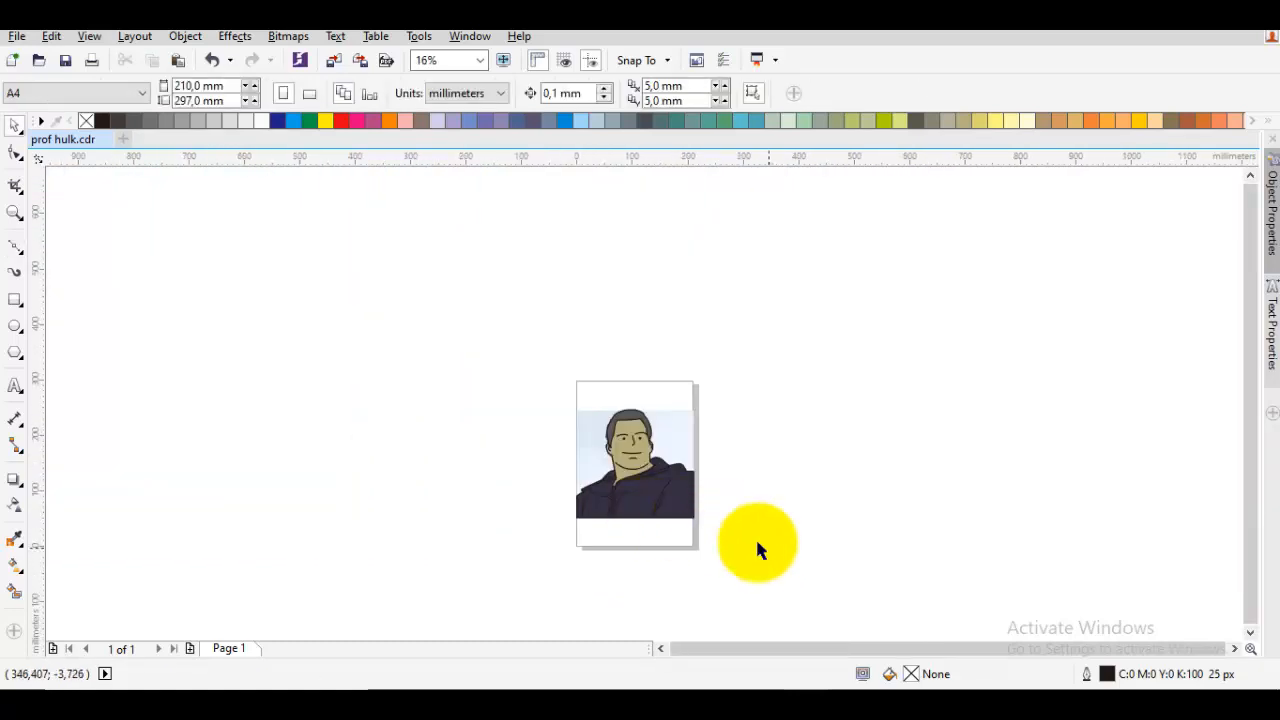
pyautogui.moveTo(762, 547)
pyautogui.mouseDown()
pyautogui.moveTo(708, 523)
pyautogui.moveTo(586, 428)
pyautogui.moveTo(548, 366)
pyautogui.mouseUp()
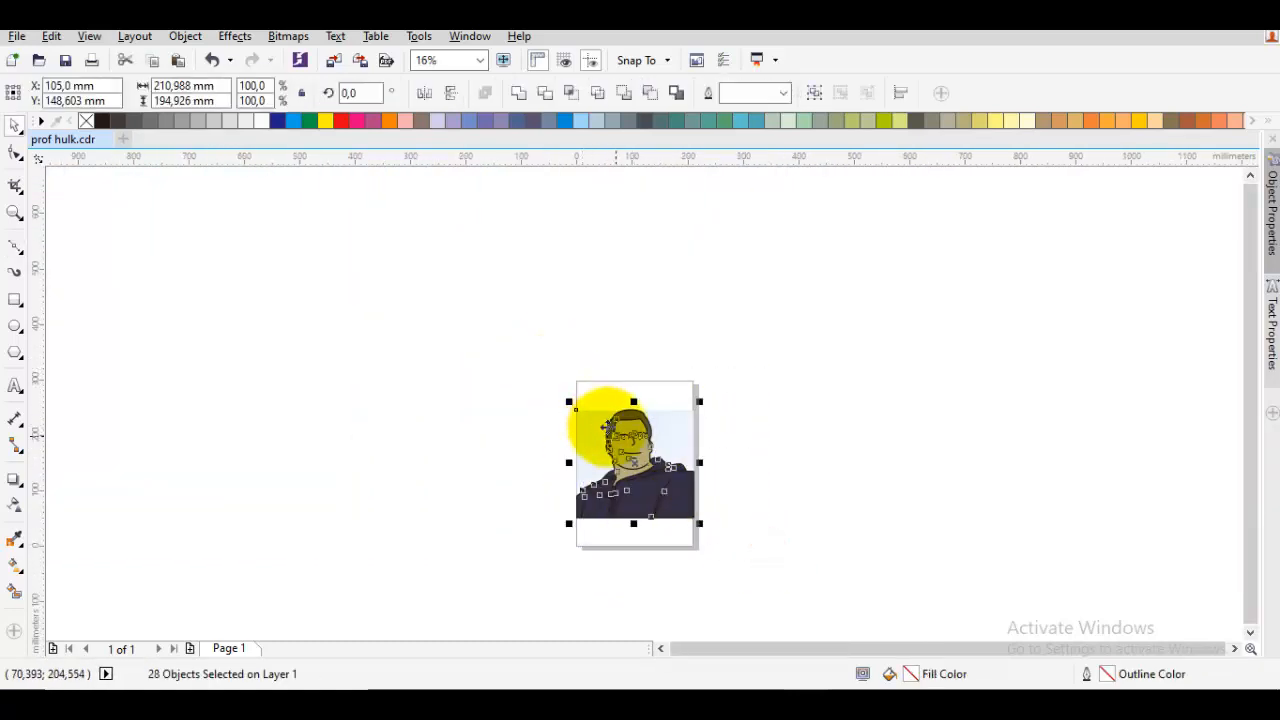
pyautogui.moveTo(610, 425); pyautogui.dragTo(824, 429)
# Delete the reference photo behind the copied figure
pyautogui.click(963, 412)
pyautogui.click(898, 438)
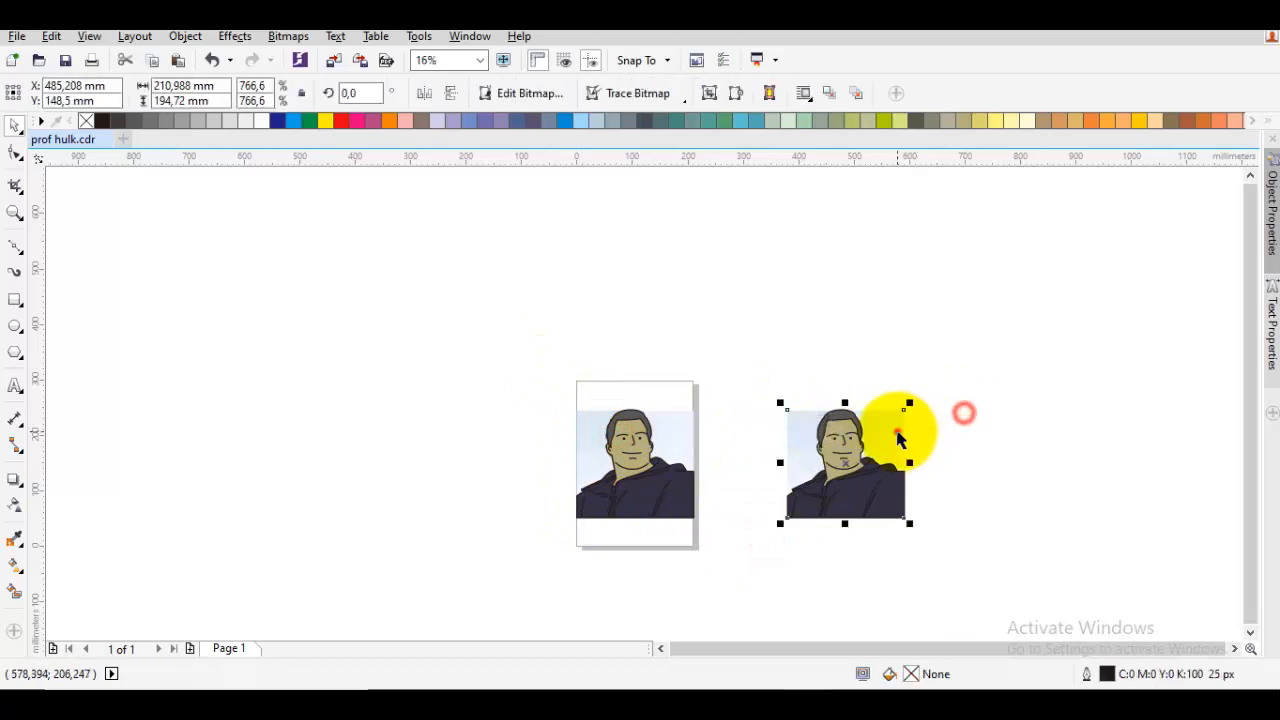
pyautogui.rightClick(898, 438)
pyautogui.click(940, 432)
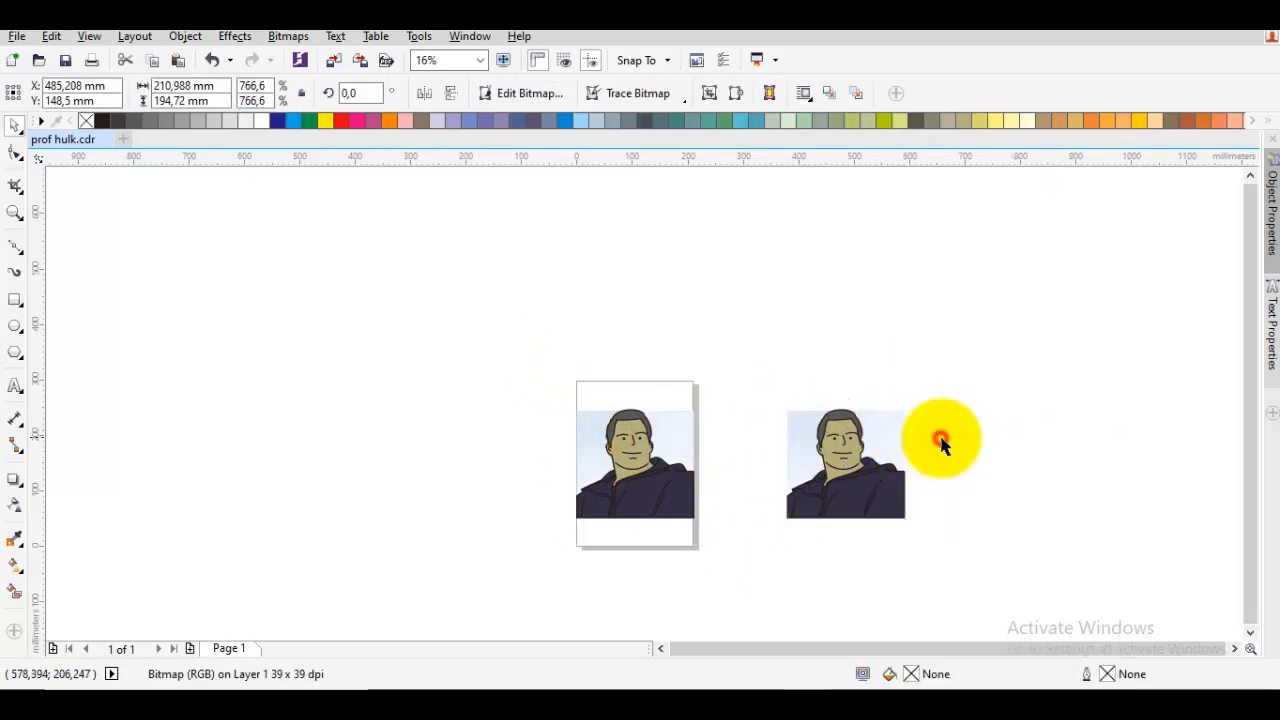
# Group all traced objects of the copied figure
pyautogui.moveTo(914, 531); pyautogui.dragTo(700, 351)
pyautogui.rightClick(786, 429)
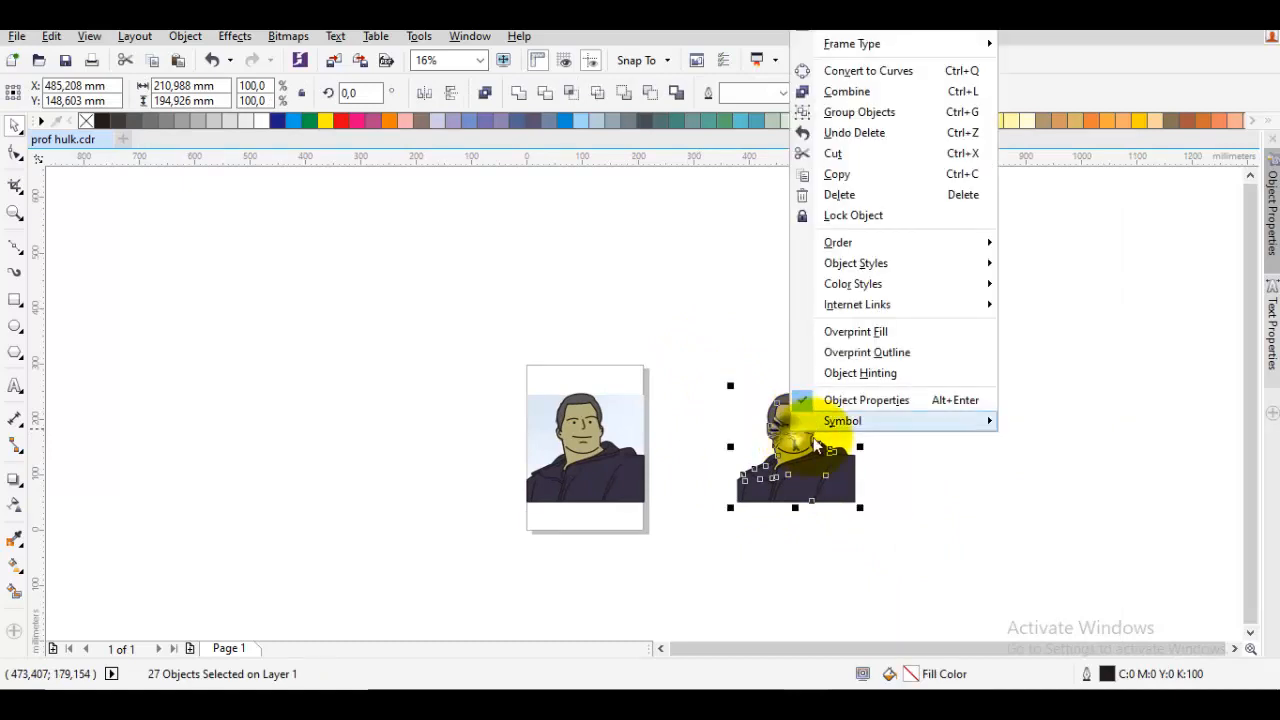
pyautogui.click(849, 117)
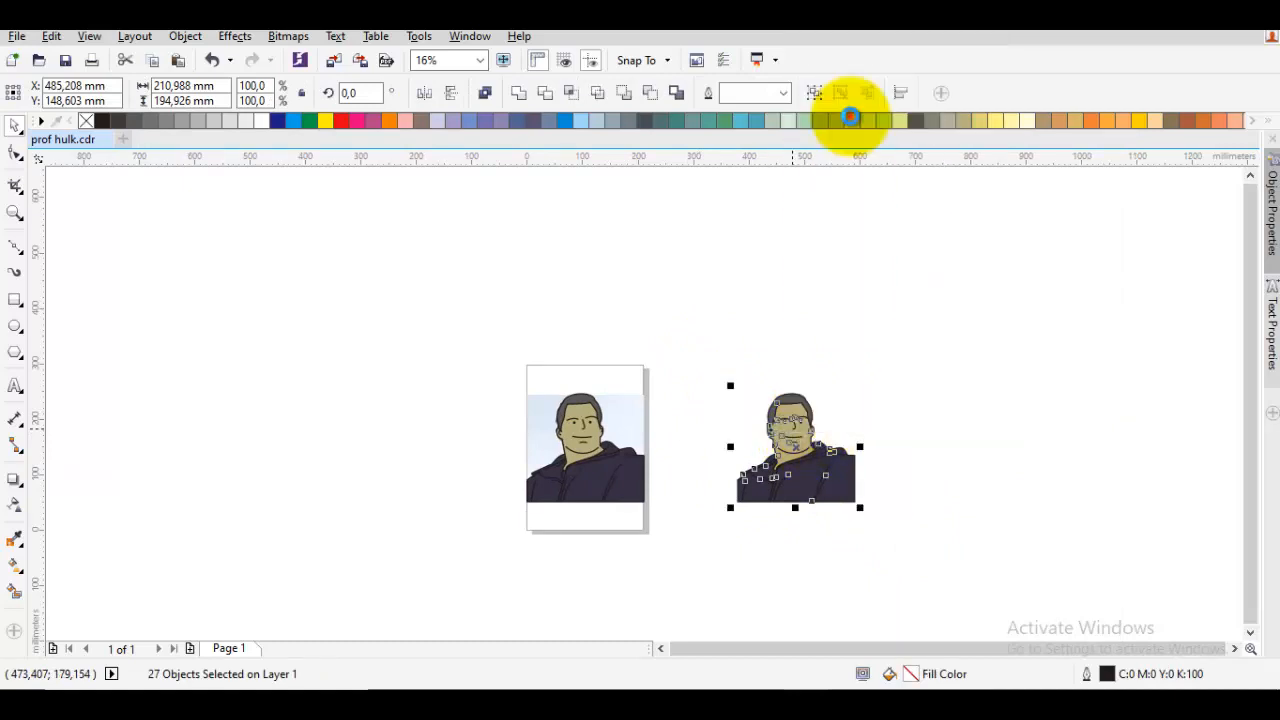
pyautogui.hotkey('ctrl', 'g')
pyautogui.click(866, 434)
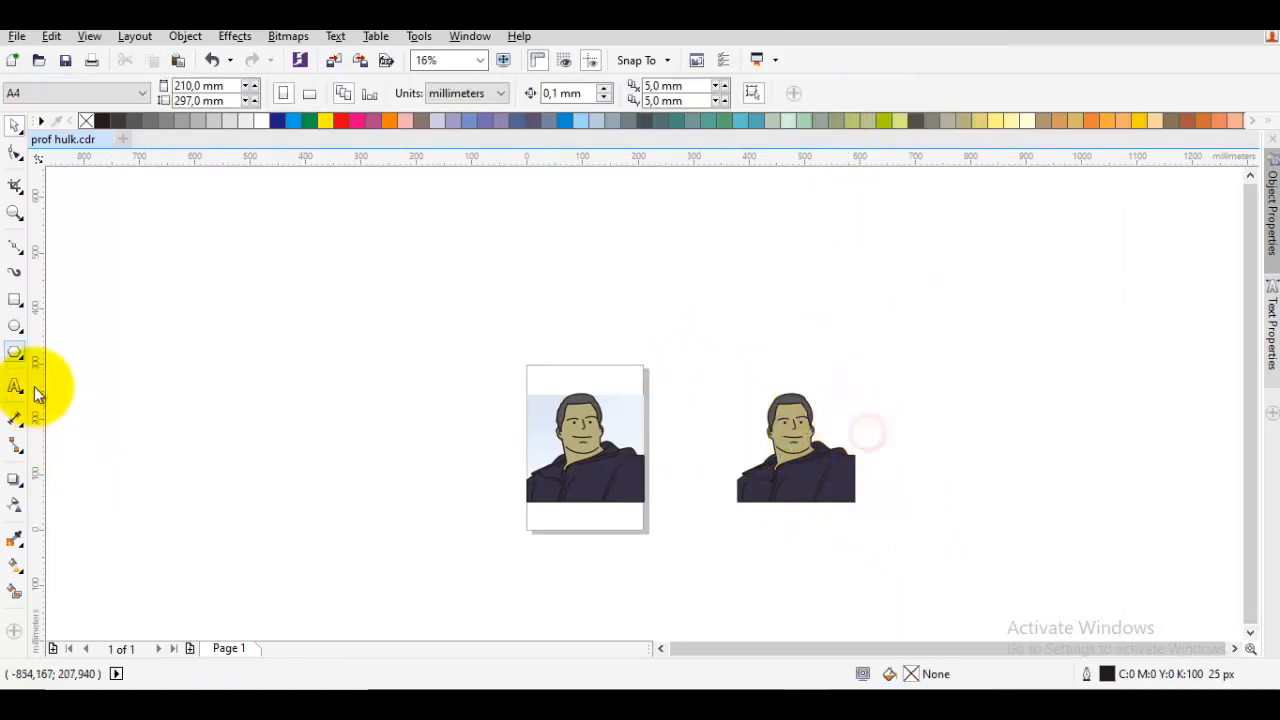
# Draw a rectangle about 187 mm wide and 137 mm high over the grouped figure
pyautogui.click(15, 299)
pyautogui.scroll(2, 771, 450)
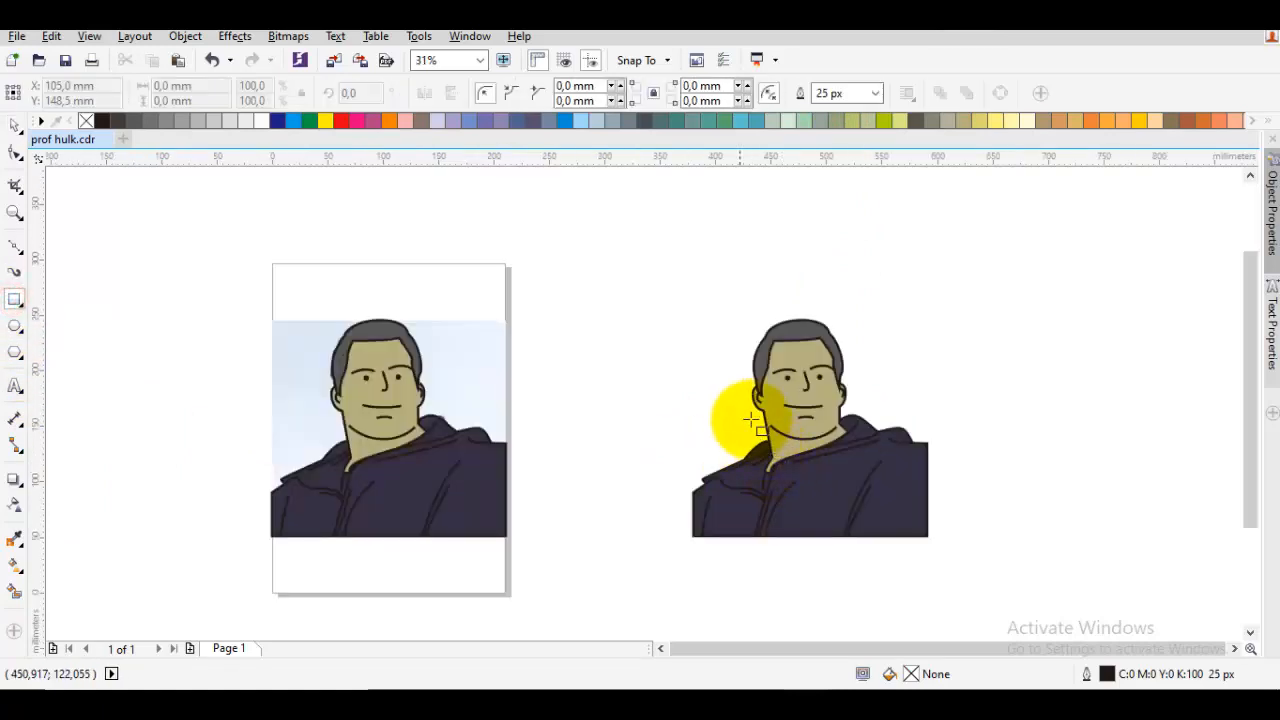
pyautogui.moveTo(703, 352); pyautogui.dragTo(911, 505)
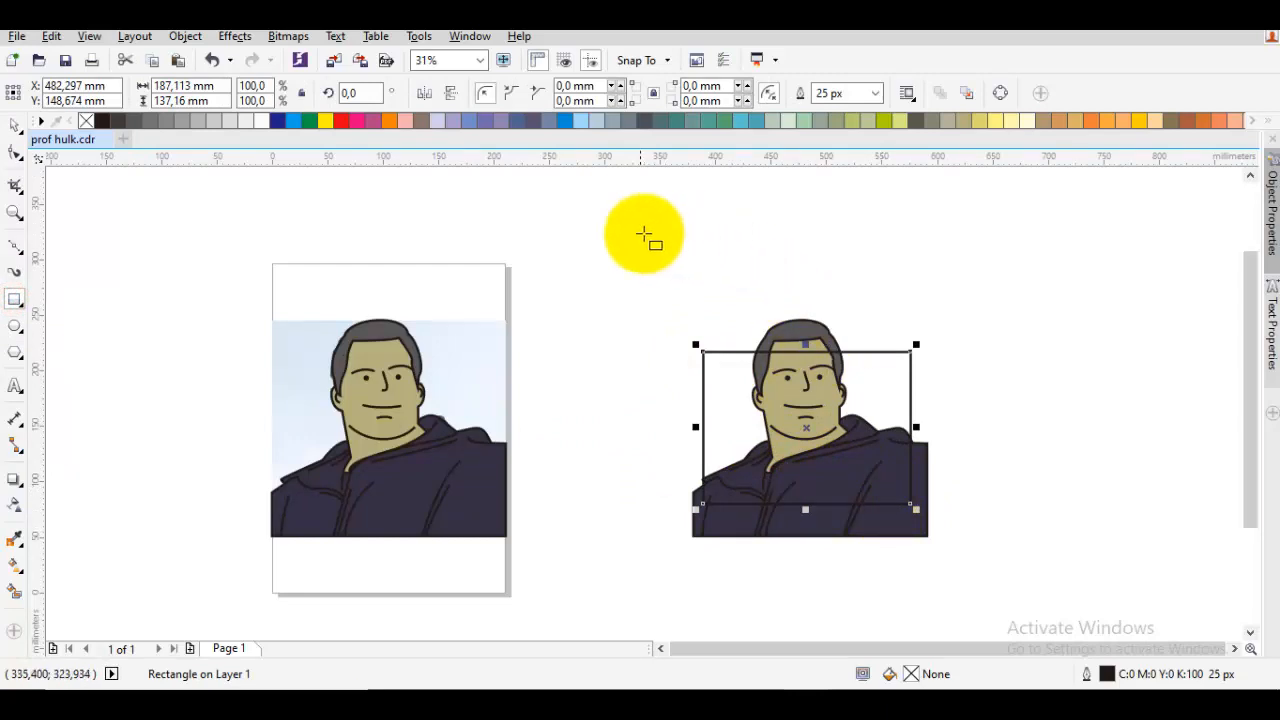
# Remove the rectangle's outline and give it a light yellow-green fill, after trying pale blue C:20 M:0 Y:0 K:20
pyautogui.click(597, 121)
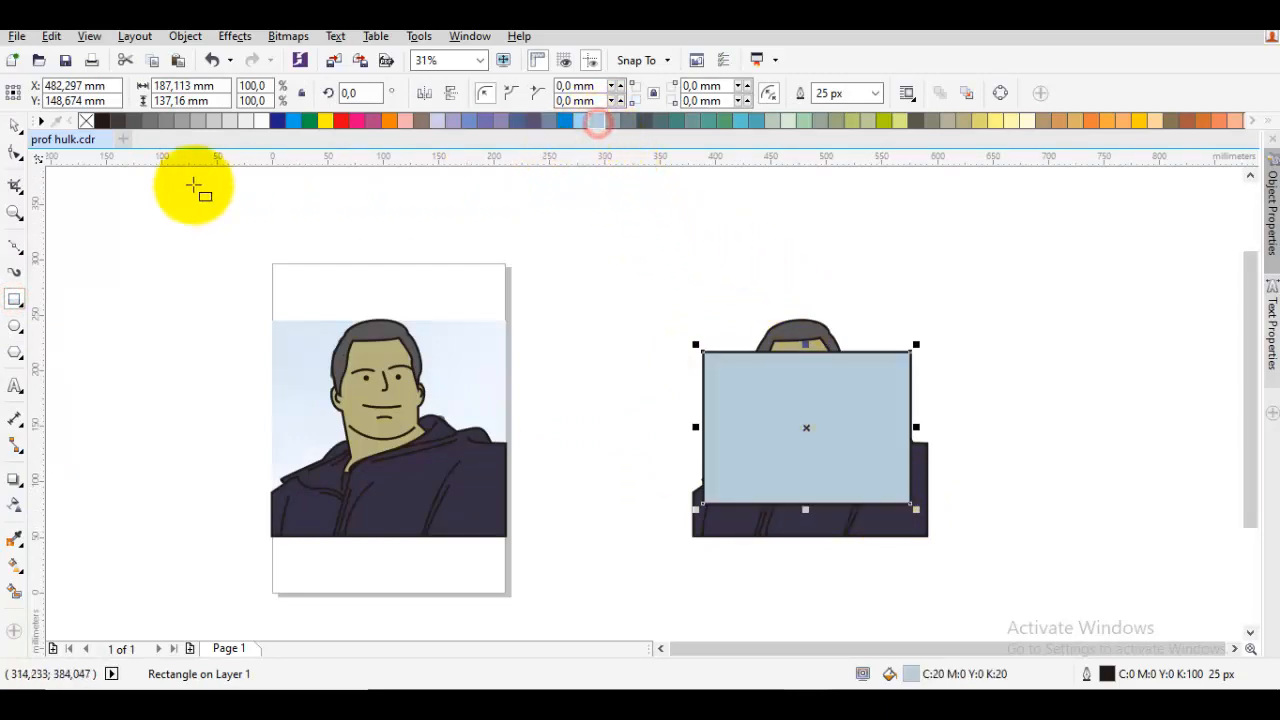
pyautogui.rightClick(87, 123)
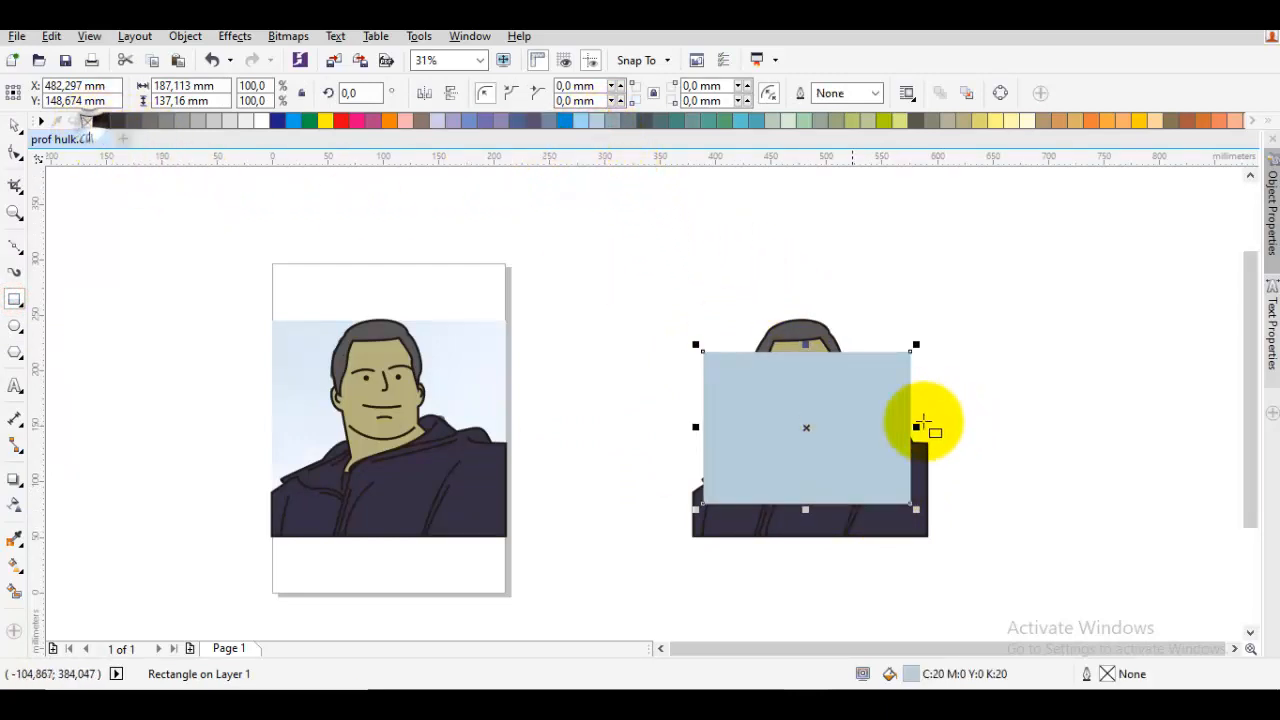
pyautogui.click(899, 120)
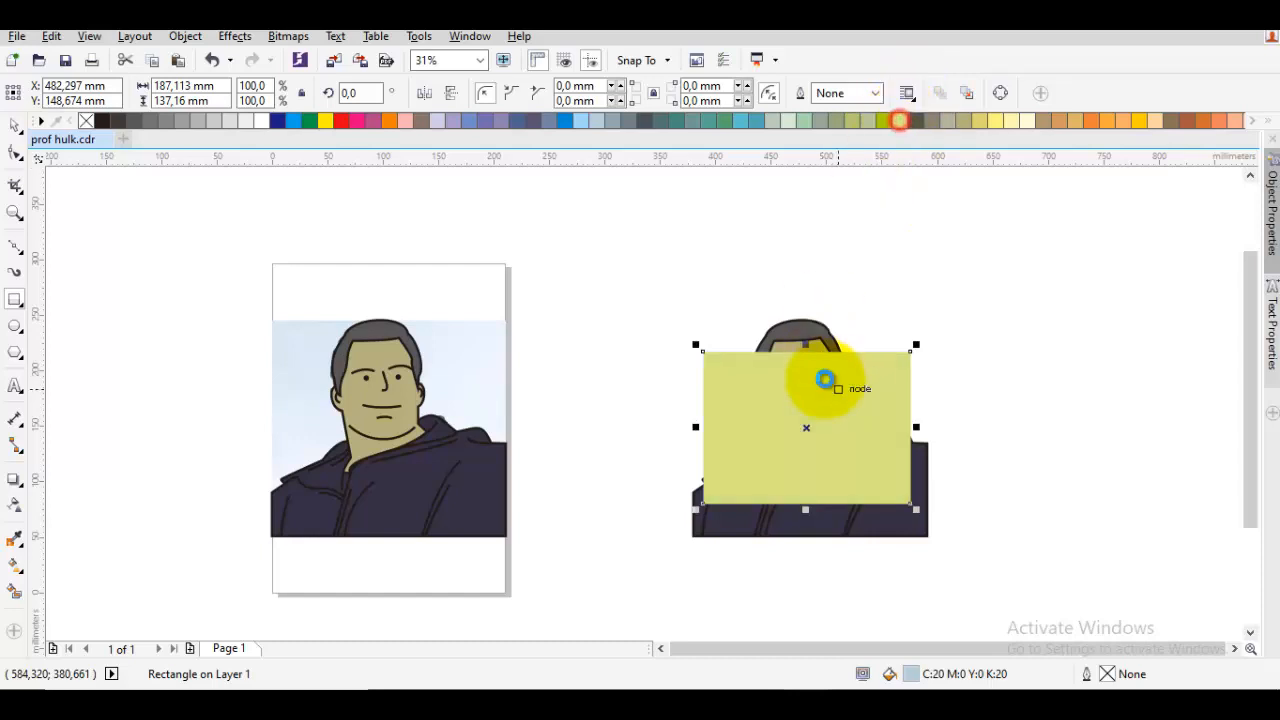
# Send the yellow-green rectangle to the back of the layer, behind the grouped figure
pyautogui.rightClick(838, 436)
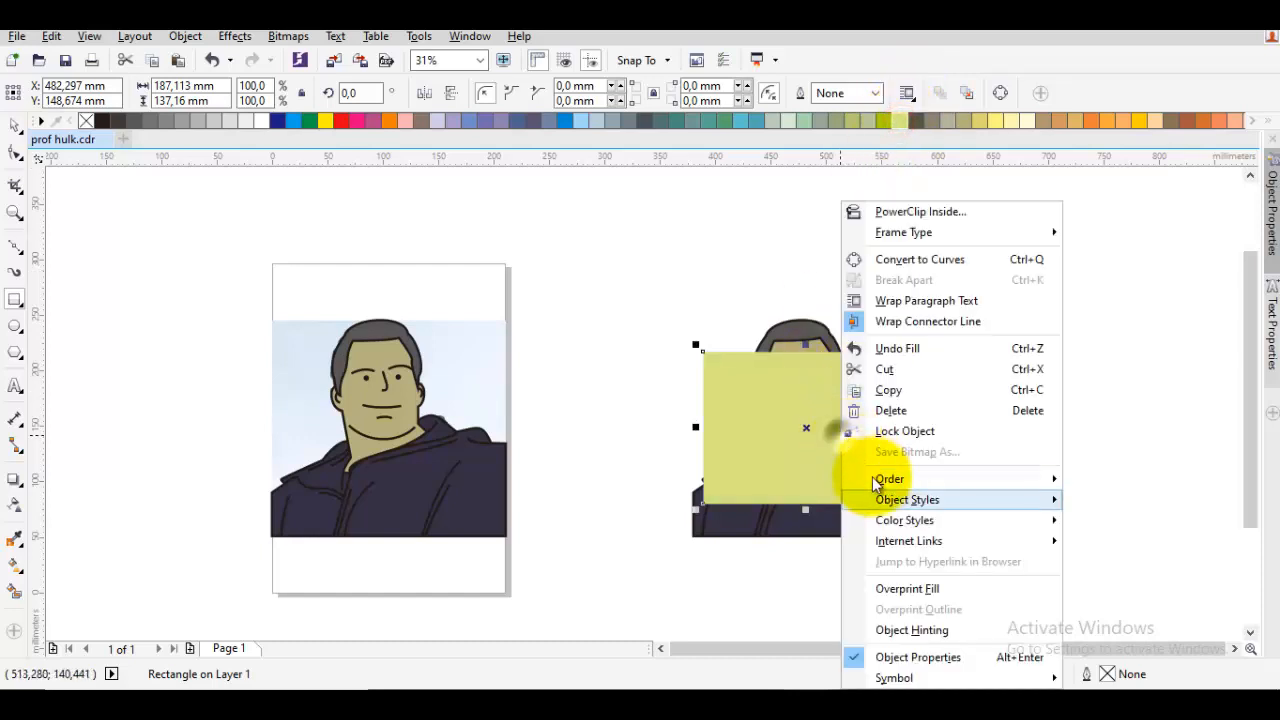
pyautogui.moveTo(886, 481)
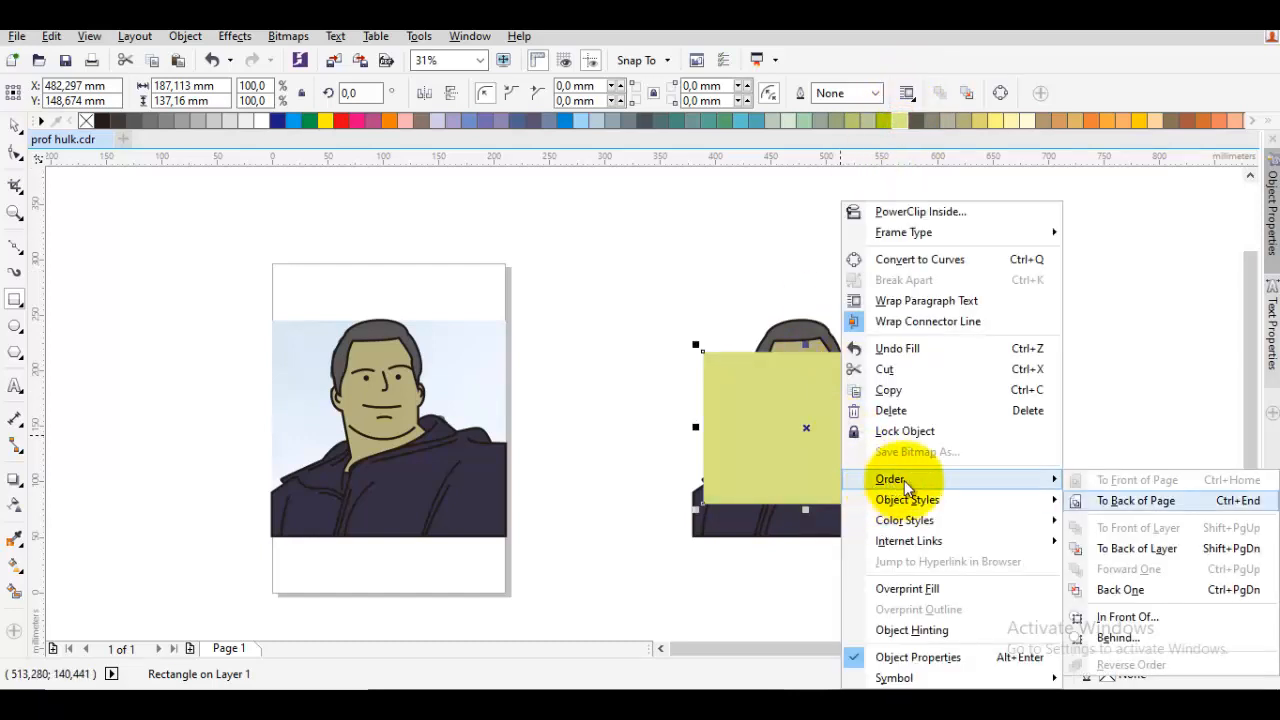
pyautogui.click(1146, 550)
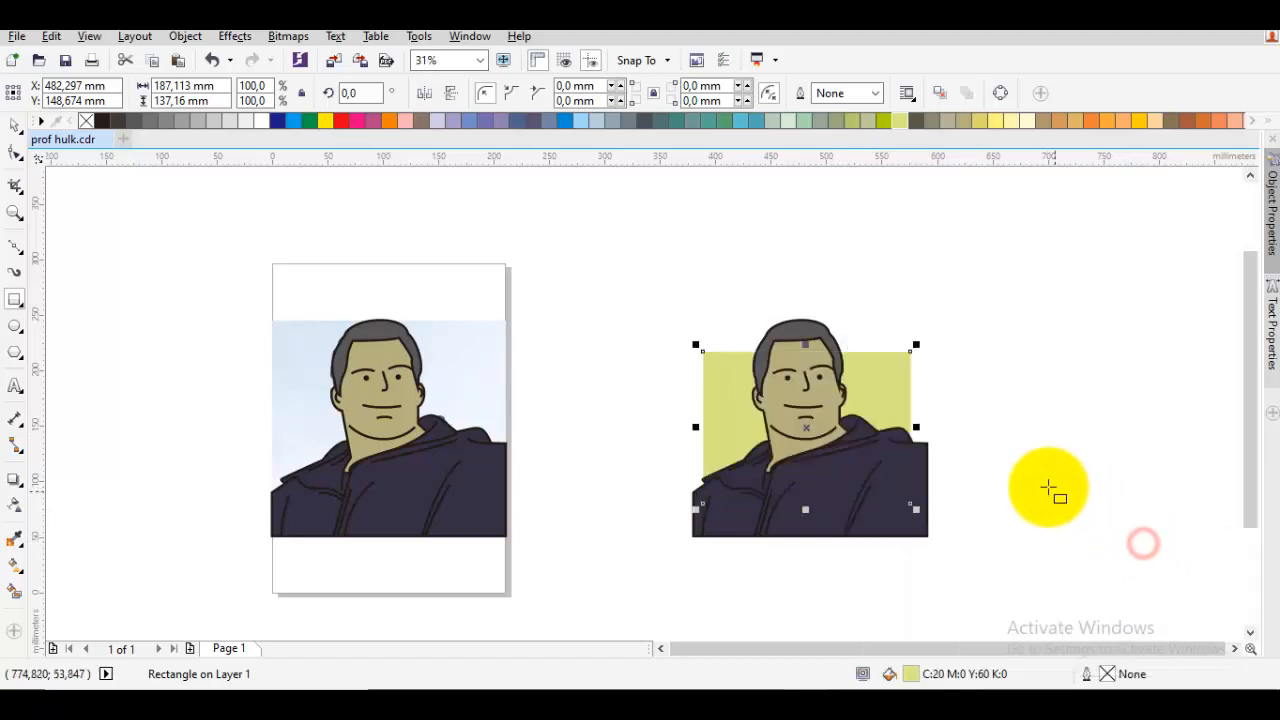
pyautogui.click(970, 392)
# Recolour the background rectangle pale green, after trying light yellow C:0 M:0 Y:40 K:0 and beige C:11 M:7 Y:44 K:0
pyautogui.click(905, 375)
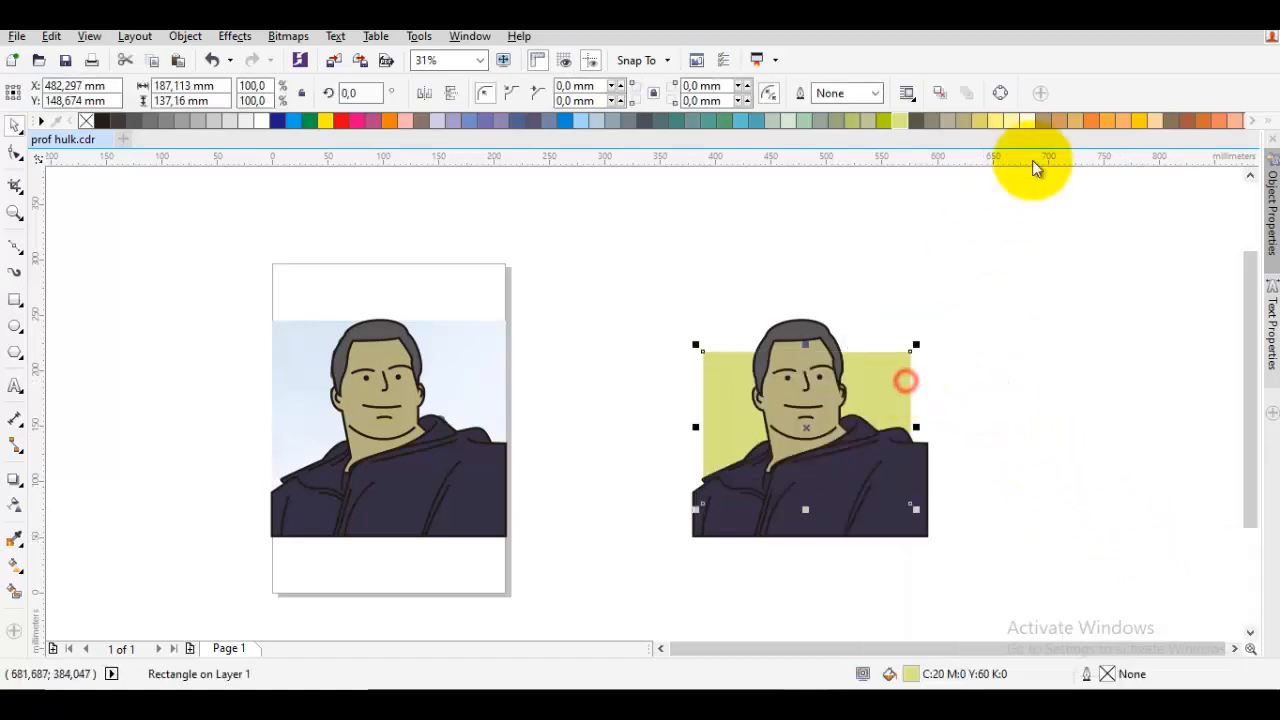
pyautogui.click(1010, 121)
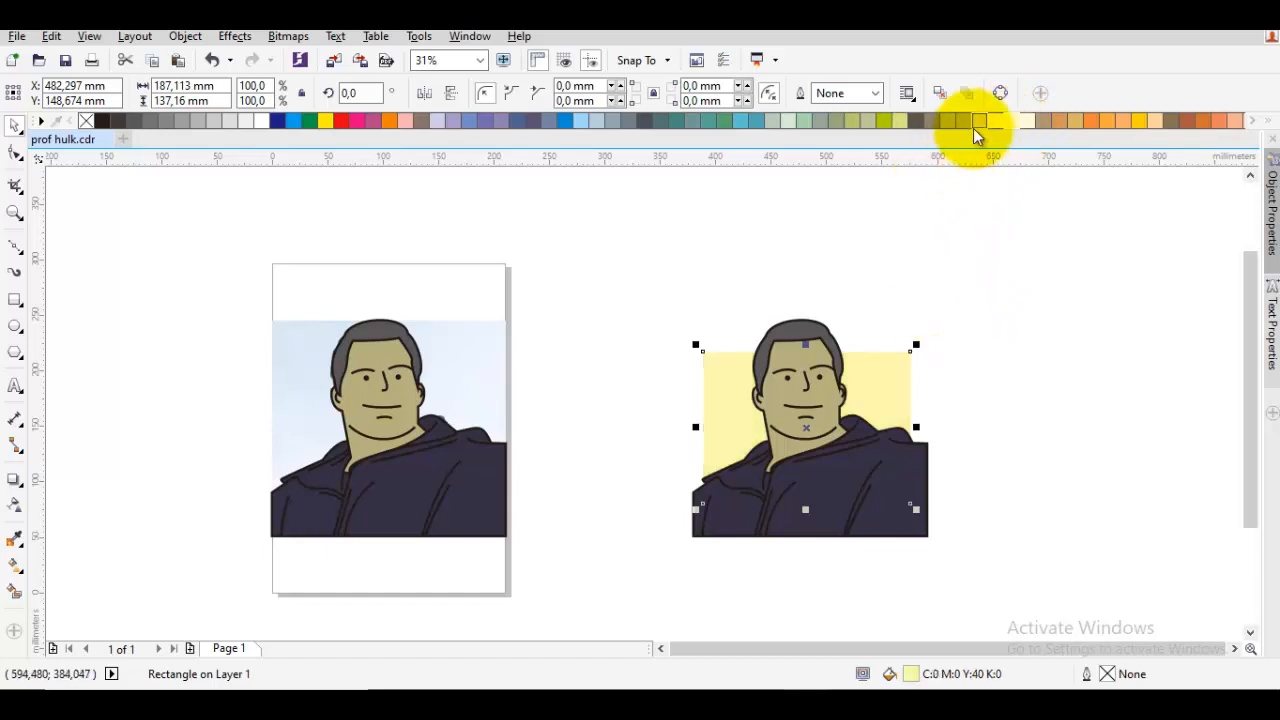
pyautogui.moveTo(980, 121); pyautogui.dragTo(1001, 163)
pyautogui.click(978, 320)
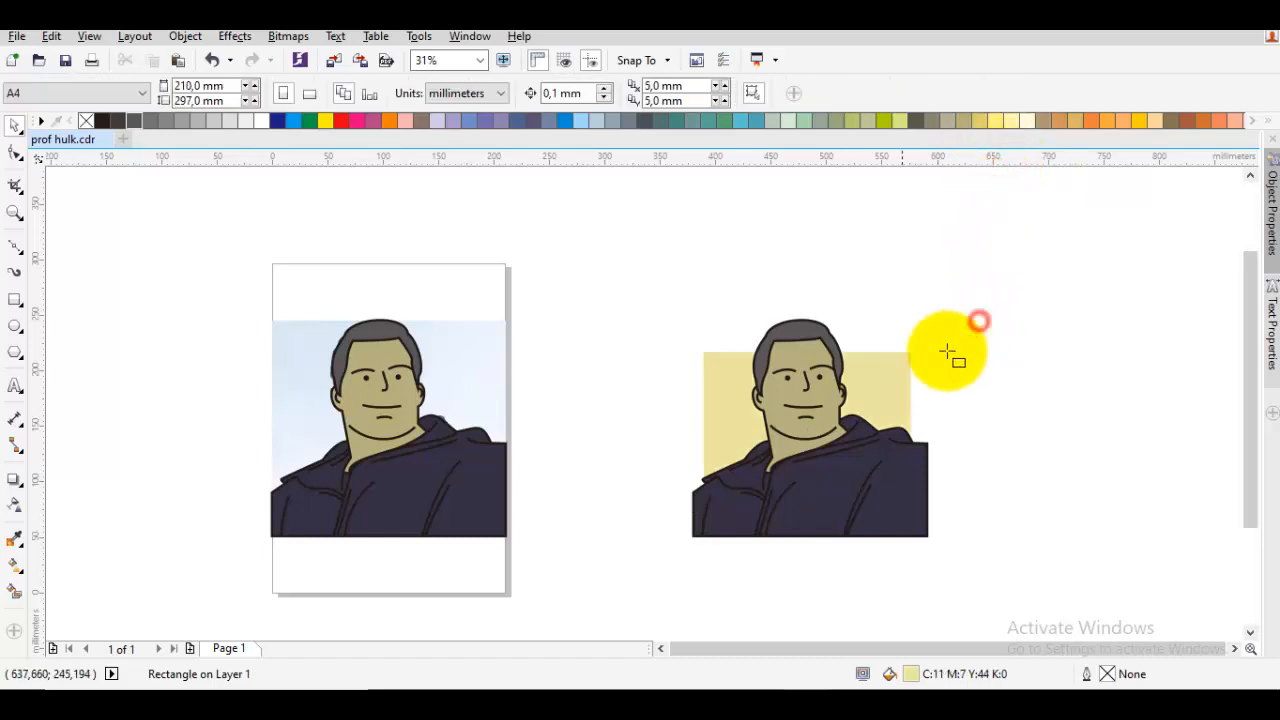
pyautogui.click(884, 385)
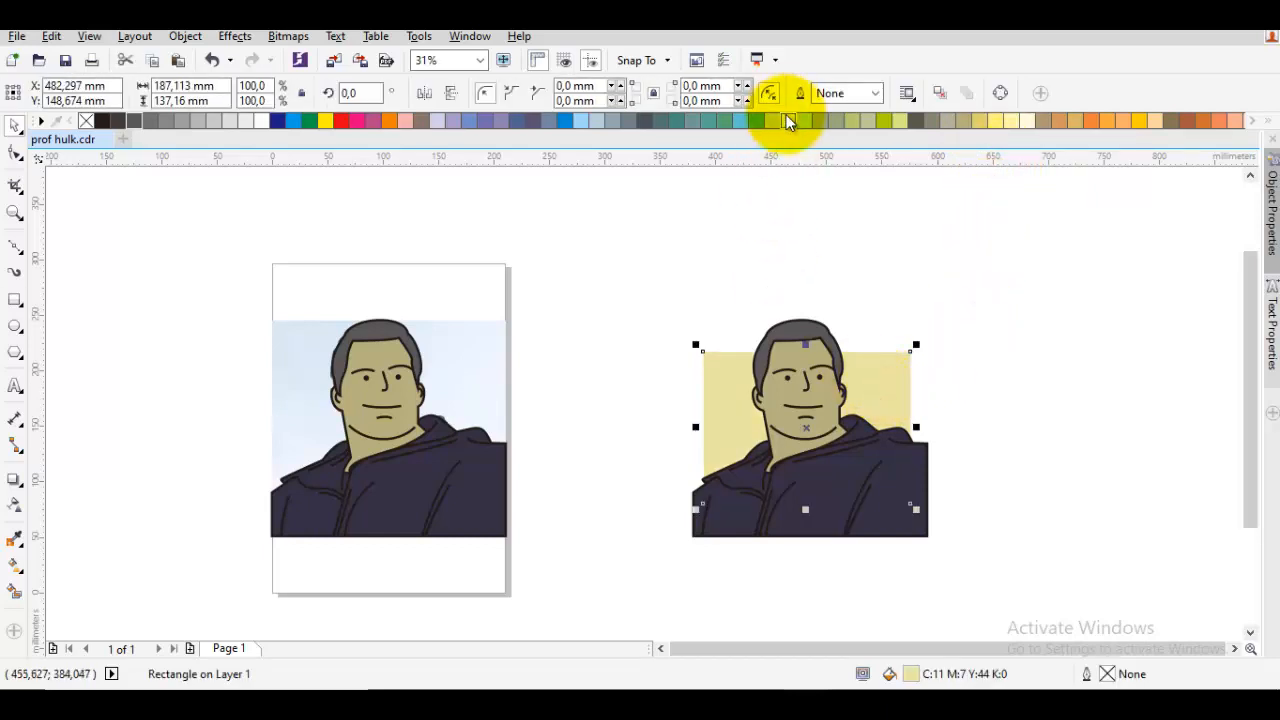
pyautogui.click(834, 249)
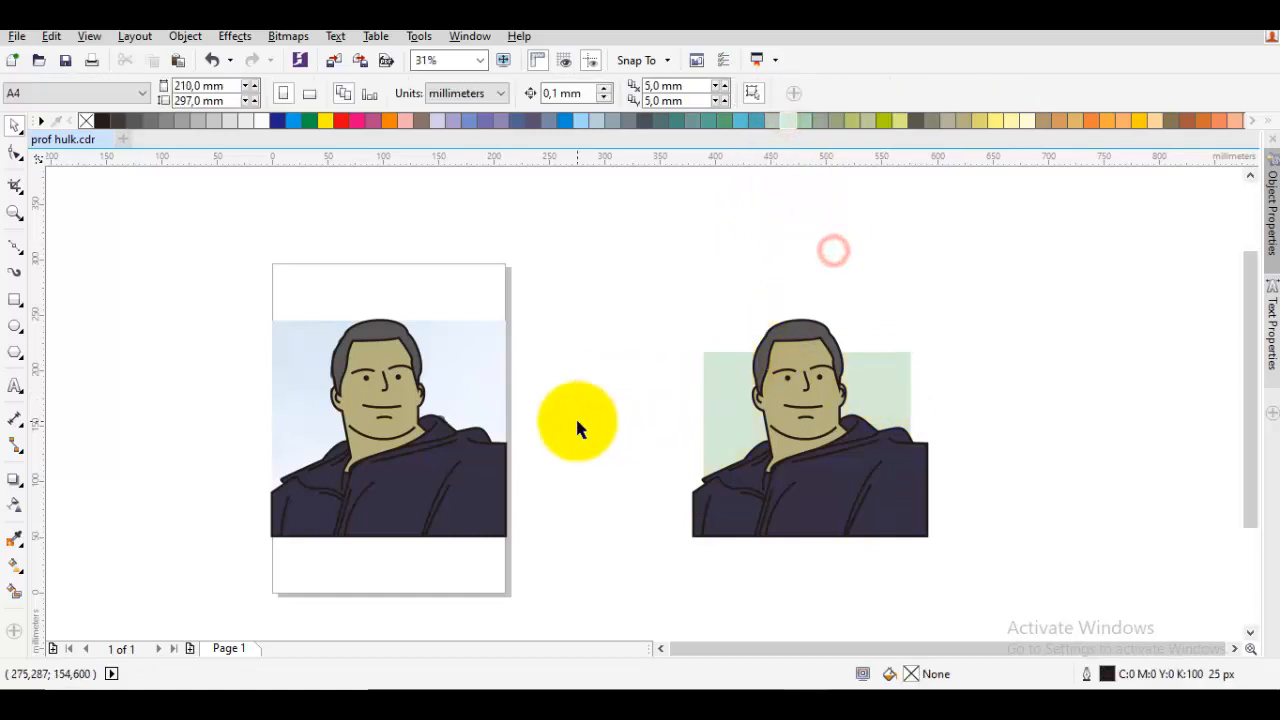
# Draw a rectangle about 211 mm wide over the copied figure's jacket and extend it above the head to about 230 mm high
pyautogui.click(15, 299)
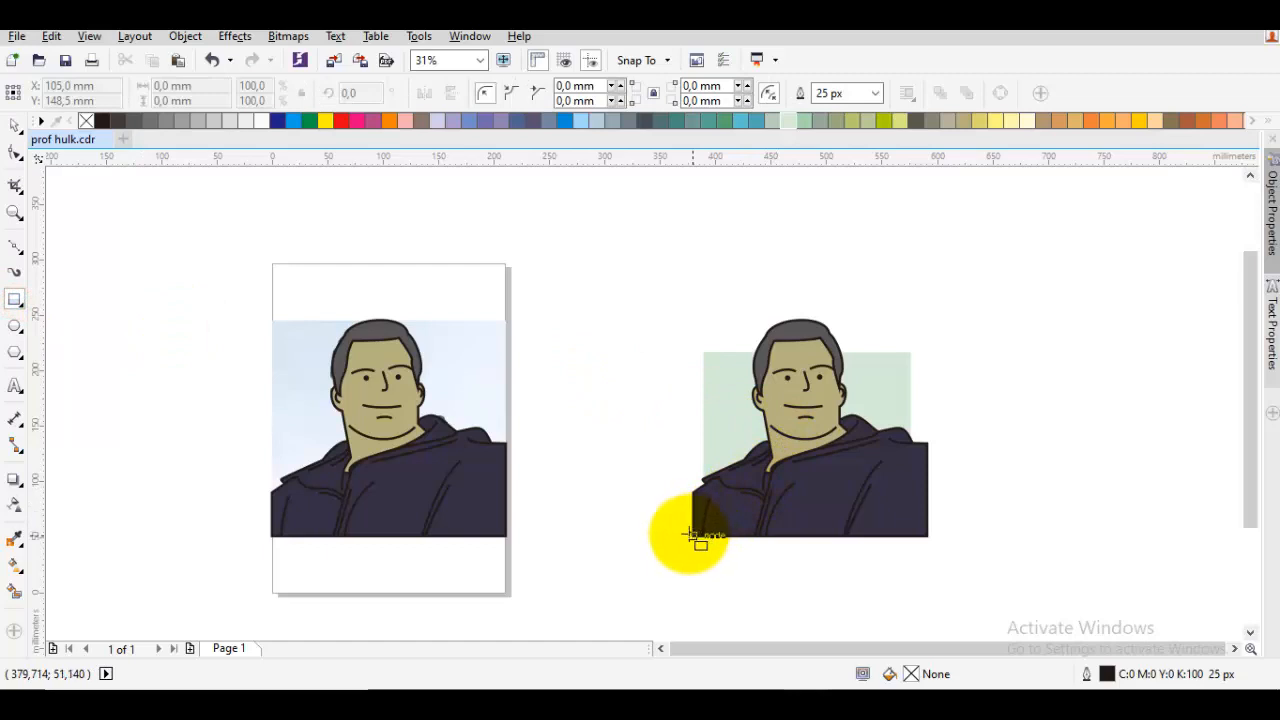
pyautogui.moveTo(693, 537); pyautogui.dragTo(932, 440)
pyautogui.press('space')
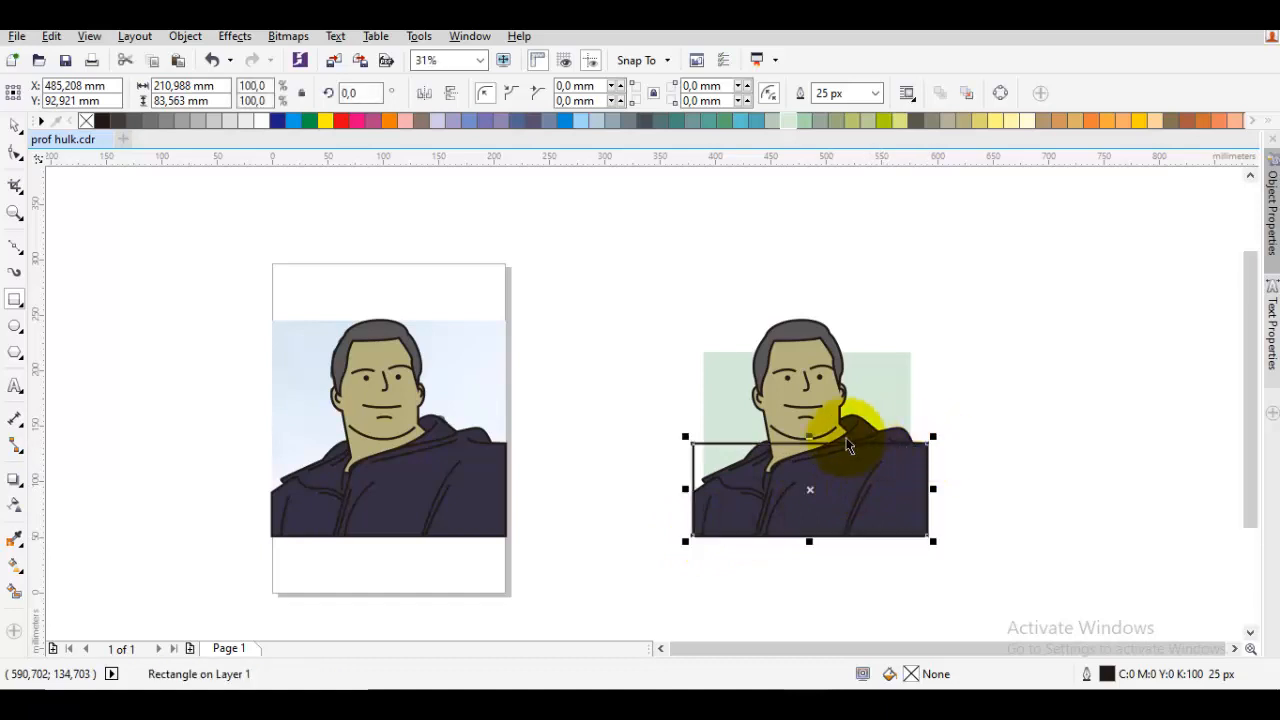
pyautogui.moveTo(808, 433); pyautogui.dragTo(812, 281)
# Narrow the frame rectangle symmetrically to about 207 mm and raise its bottom edge so it is about 228 mm high
pyautogui.scroll(4, 882, 446)
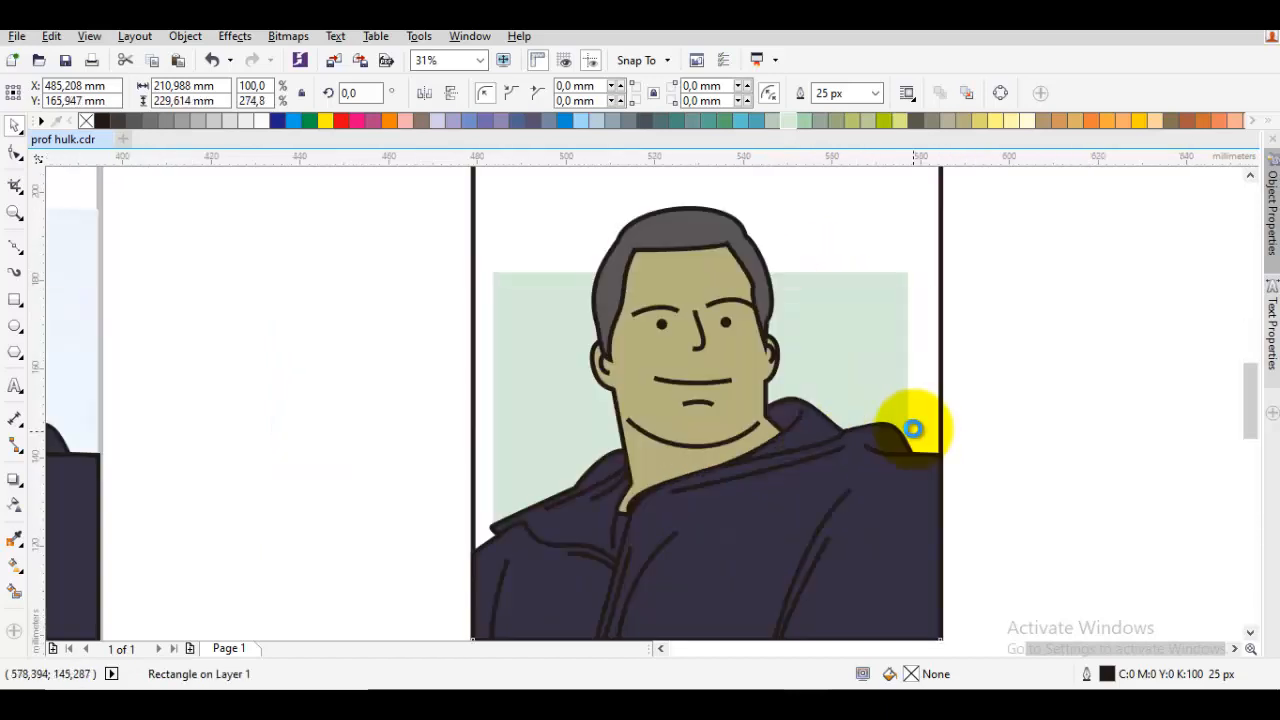
pyautogui.moveTo(967, 342); pyautogui.dragTo(966, 367)
pyautogui.scroll(-3, 857, 457)
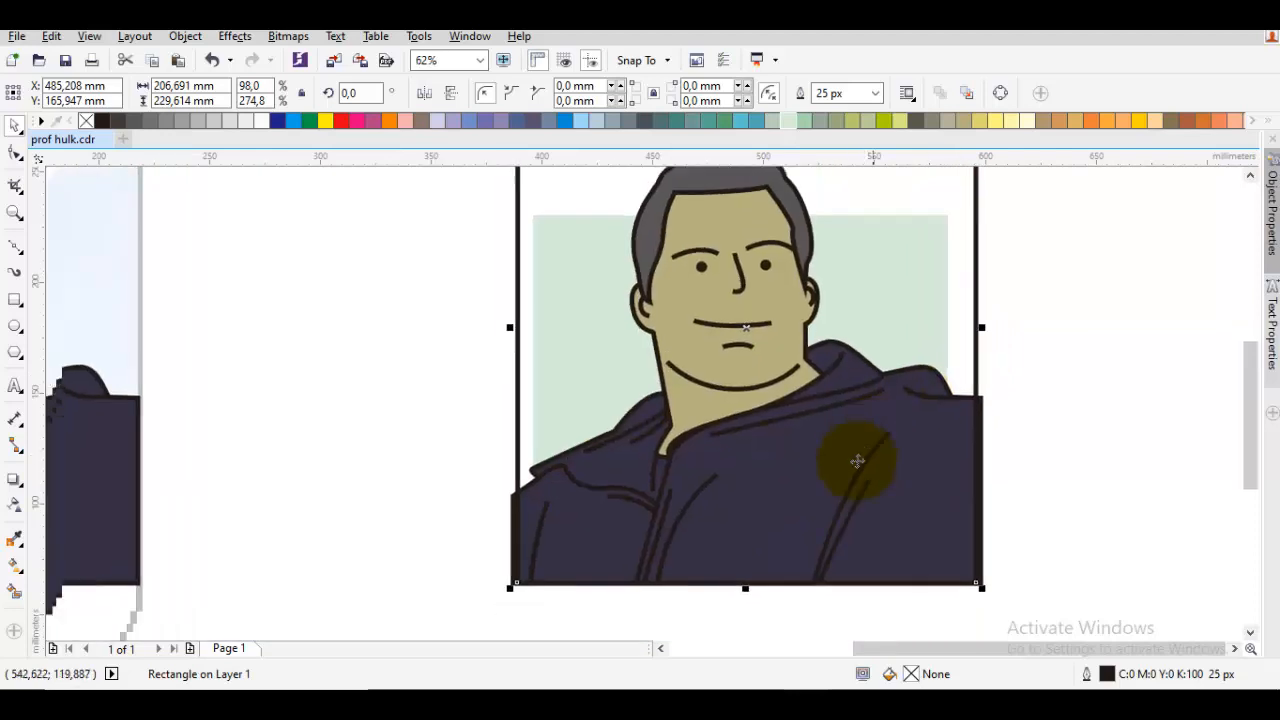
pyautogui.scroll(5, 771, 514)
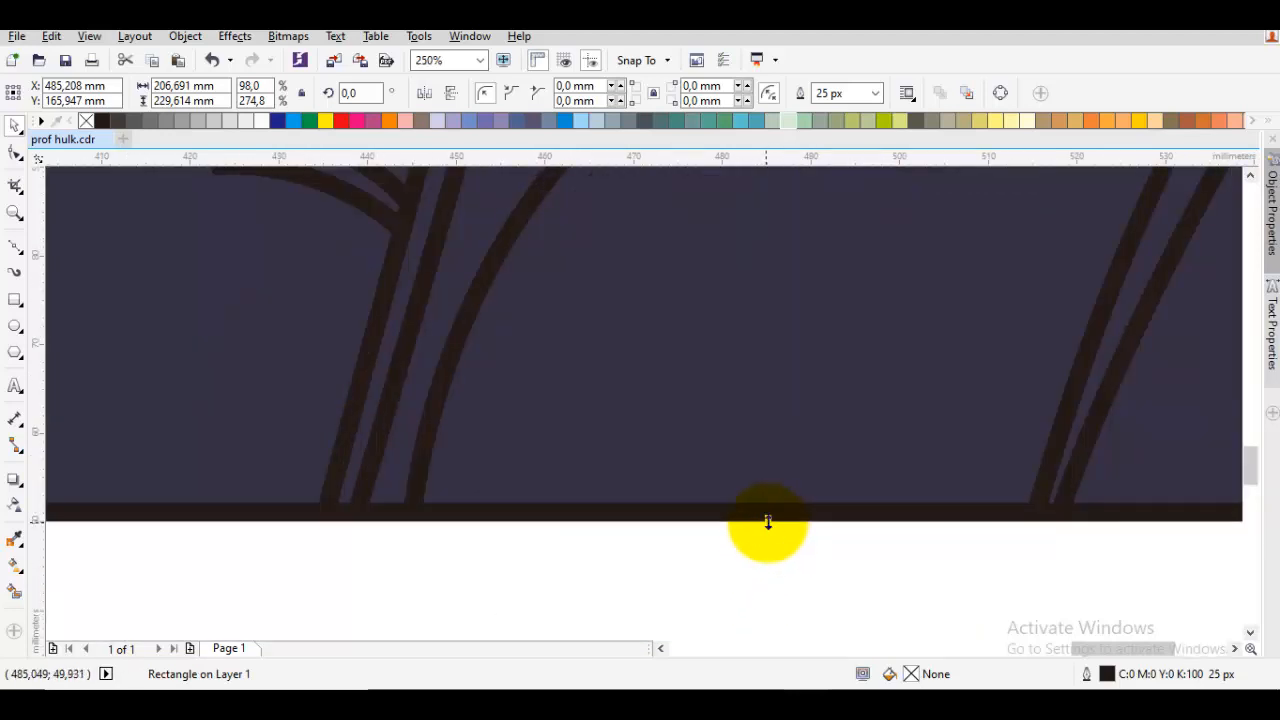
pyautogui.moveTo(765, 520); pyautogui.dragTo(766, 504)
pyautogui.scroll(-4, 766, 504)
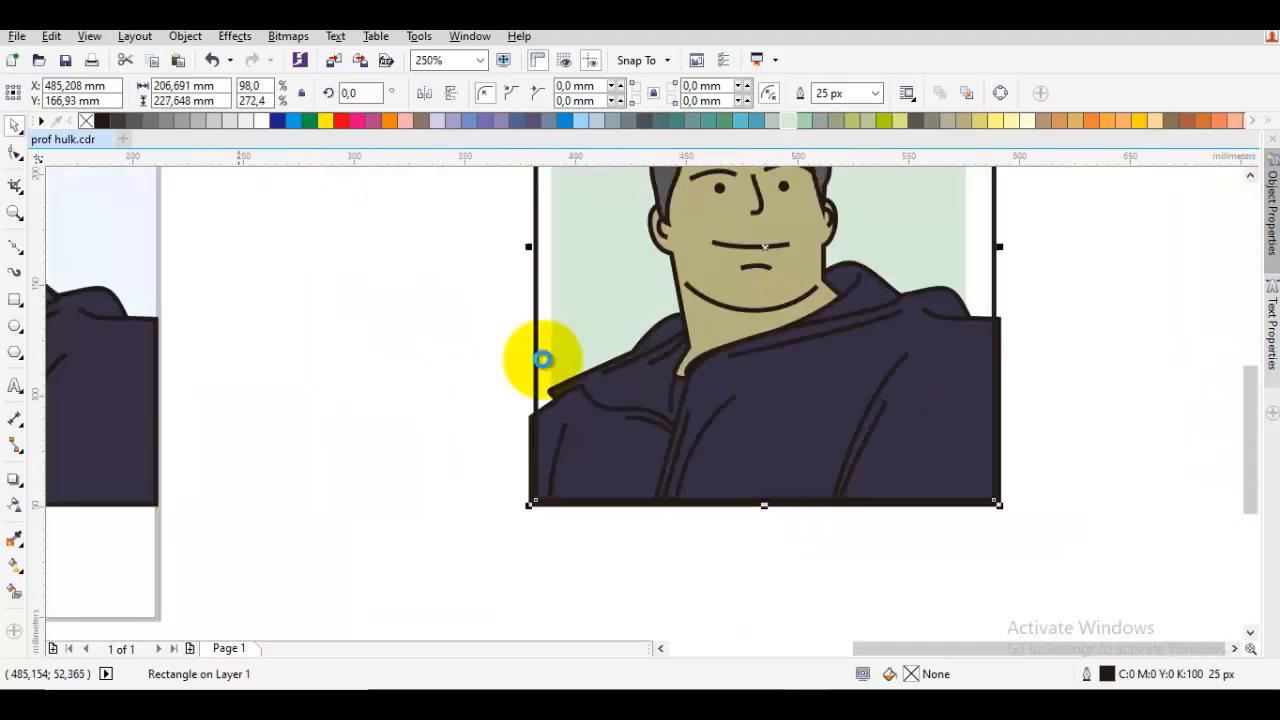
# Fill the frame rectangle with white and send it to the back of the layer
pyautogui.click(263, 120)
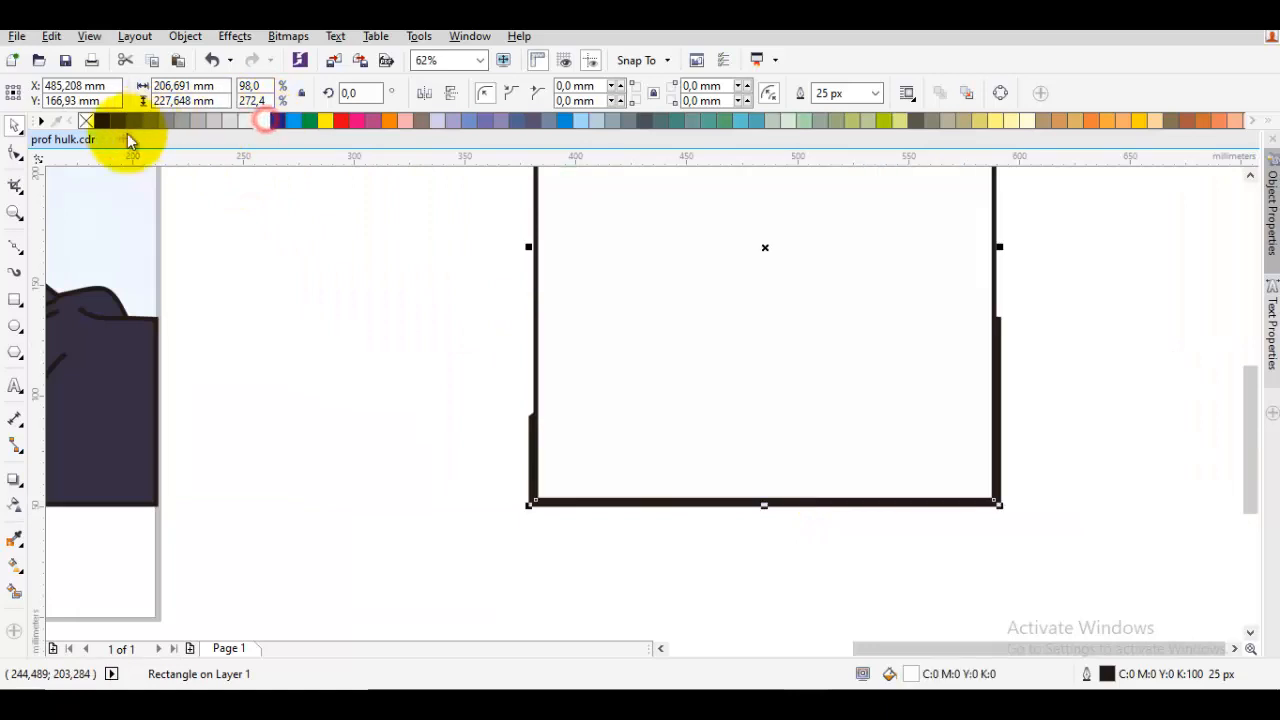
pyautogui.moveTo(1051, 394); pyautogui.dragTo(1000, 365)
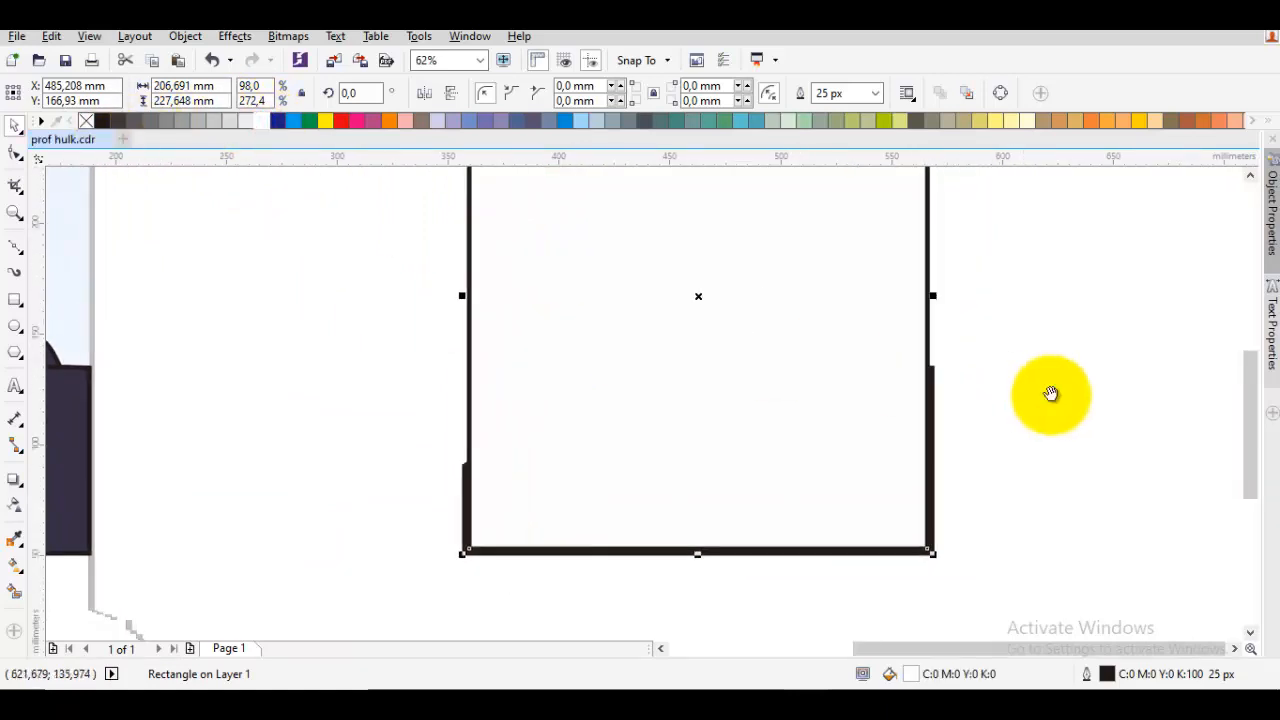
pyautogui.click(949, 368)
pyautogui.scroll(1, 485, 551)
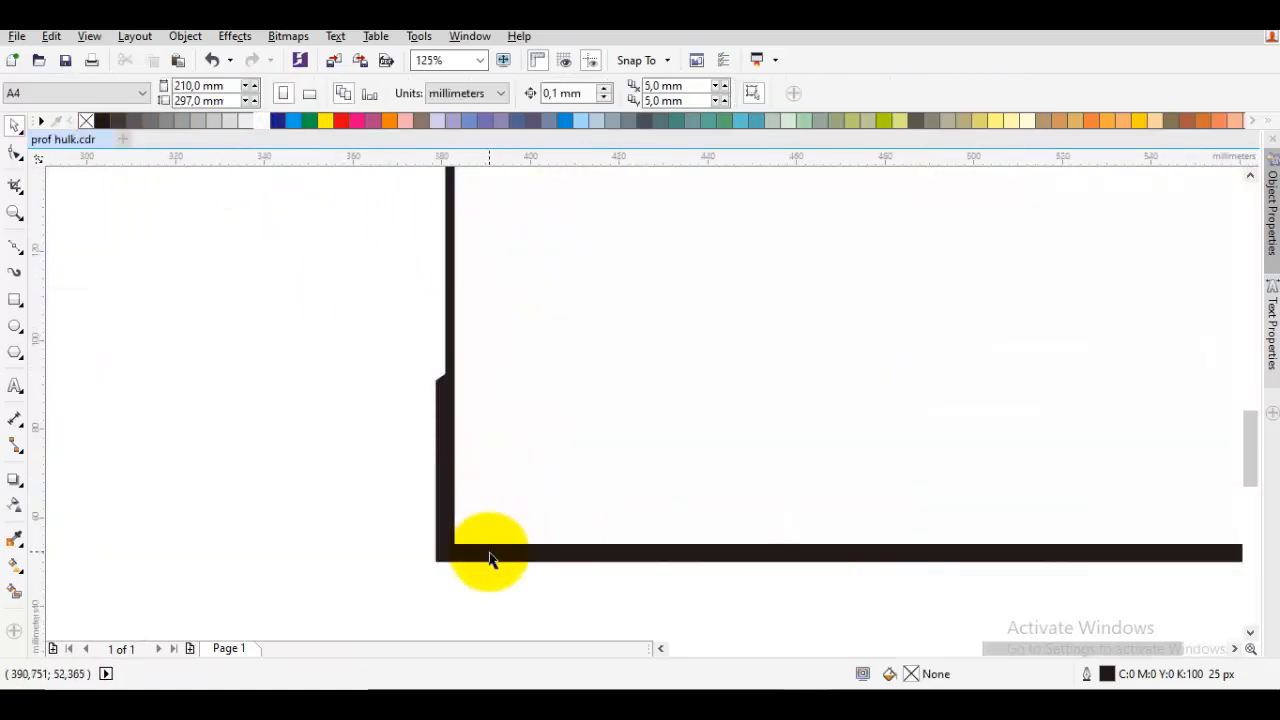
pyautogui.scroll(-2, 500, 529)
pyautogui.click(589, 346)
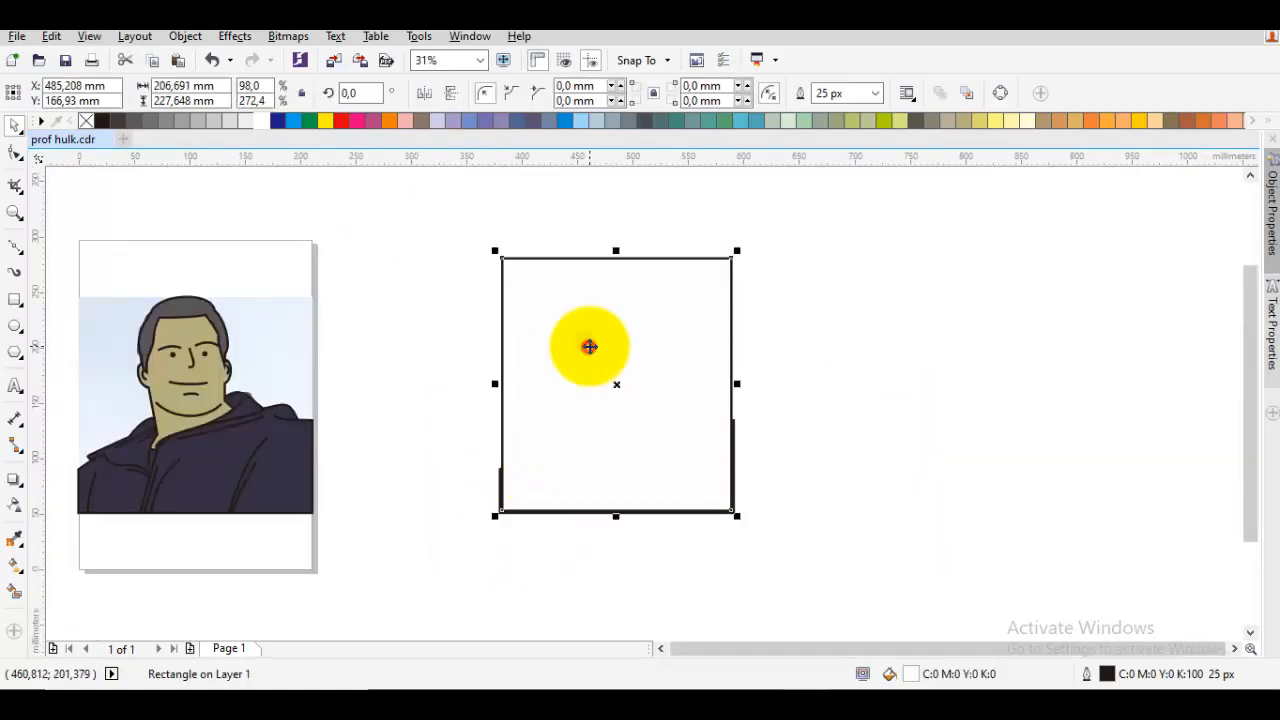
pyautogui.rightClick(589, 346)
pyautogui.moveTo(688, 479)
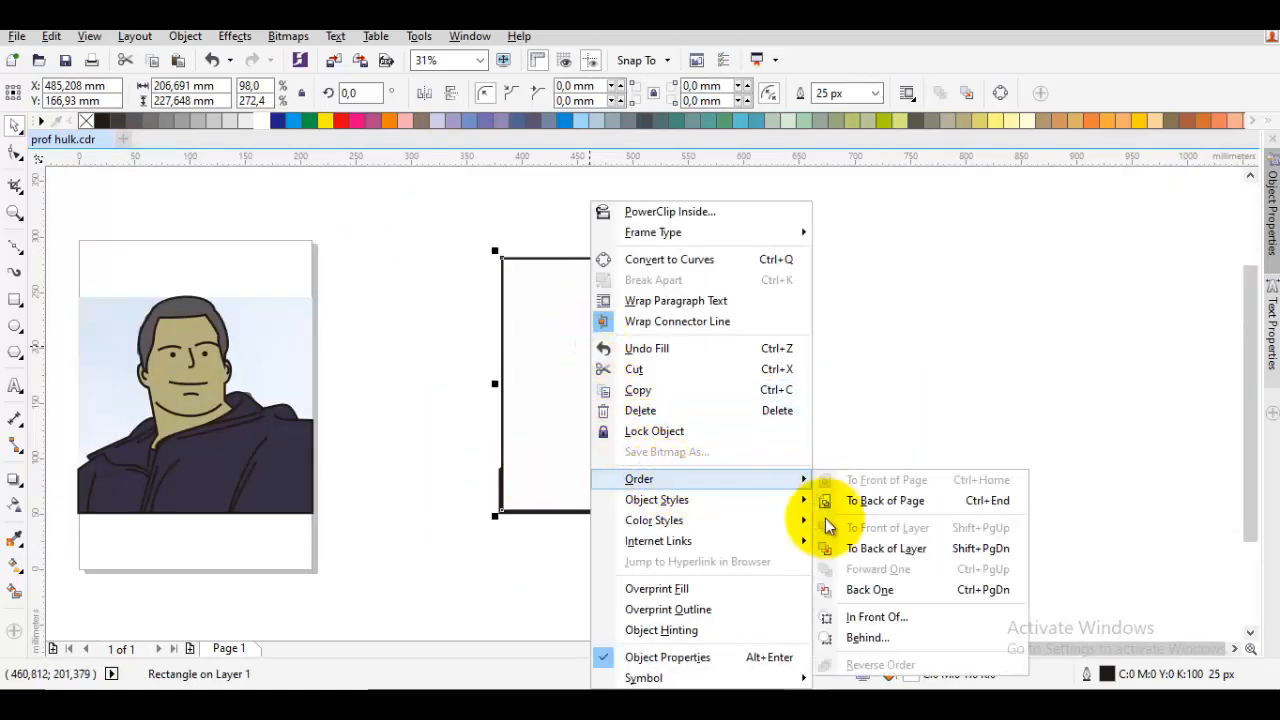
pyautogui.click(840, 545)
# Try to PowerClip only the grouped figure inside the white frame rectangle, and undo it
pyautogui.click(640, 443)
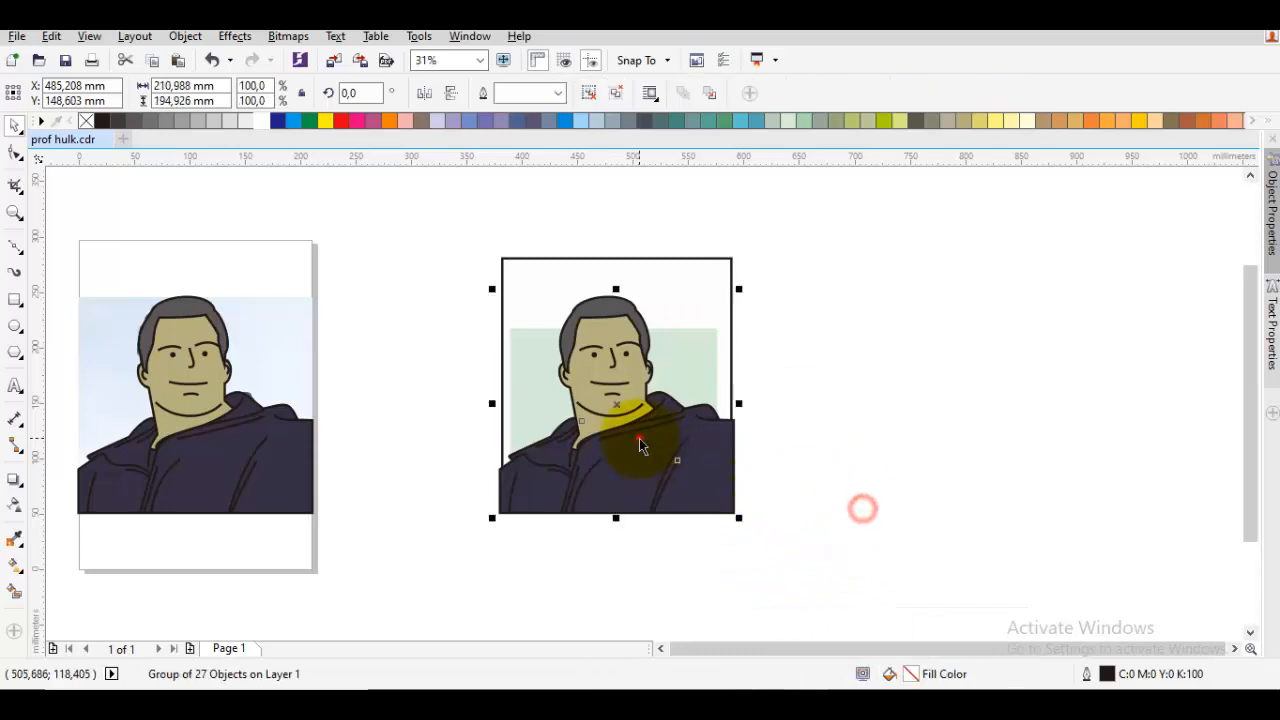
pyautogui.rightClick(640, 443)
pyautogui.click(690, 233)
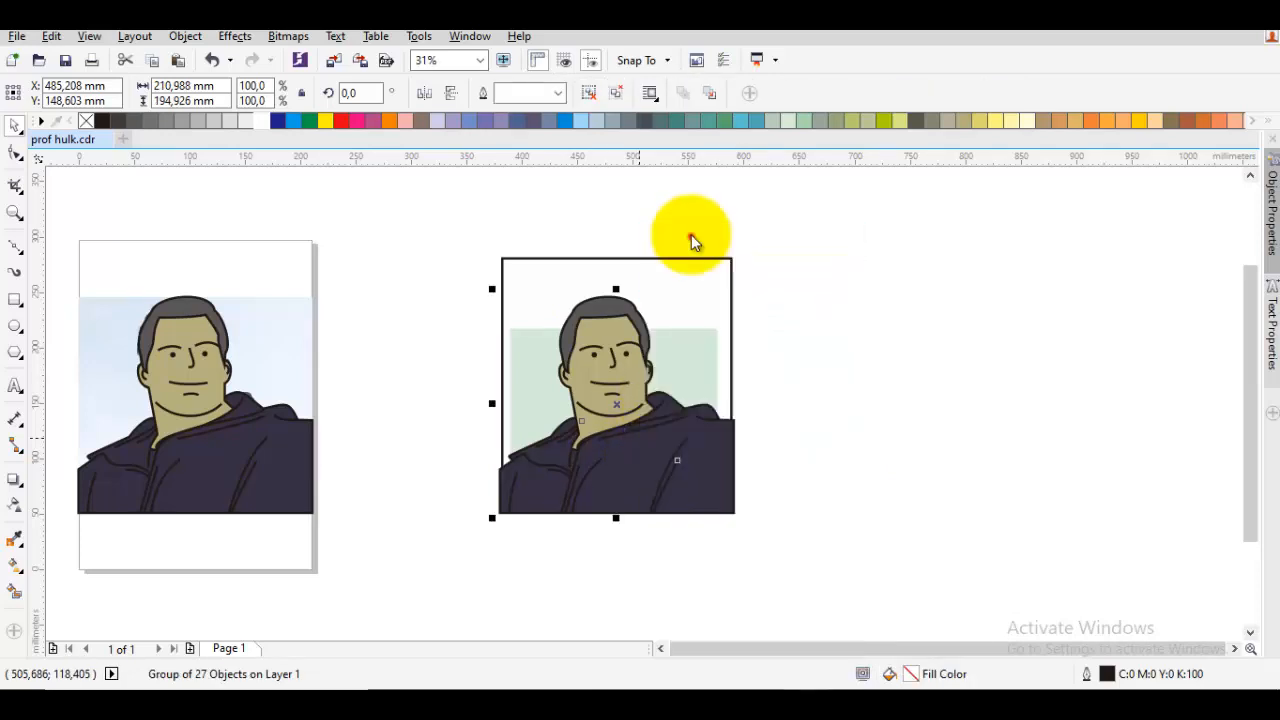
pyautogui.click(674, 287)
pyautogui.hotkey('ctrl', 'z')
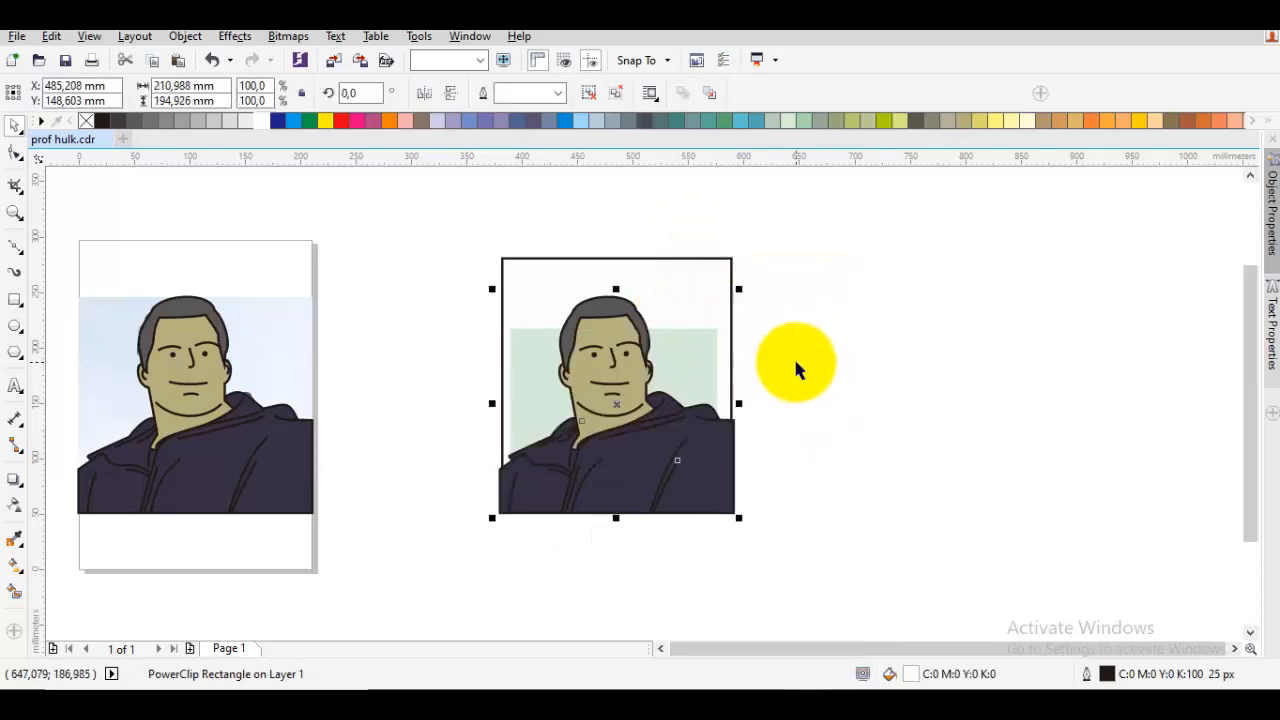
# Group the figure with the pale green background rectangle and PowerClip the group inside the white frame rectangle
pyautogui.moveTo(824, 523); pyautogui.dragTo(405, 289)
pyautogui.rightClick(585, 355)
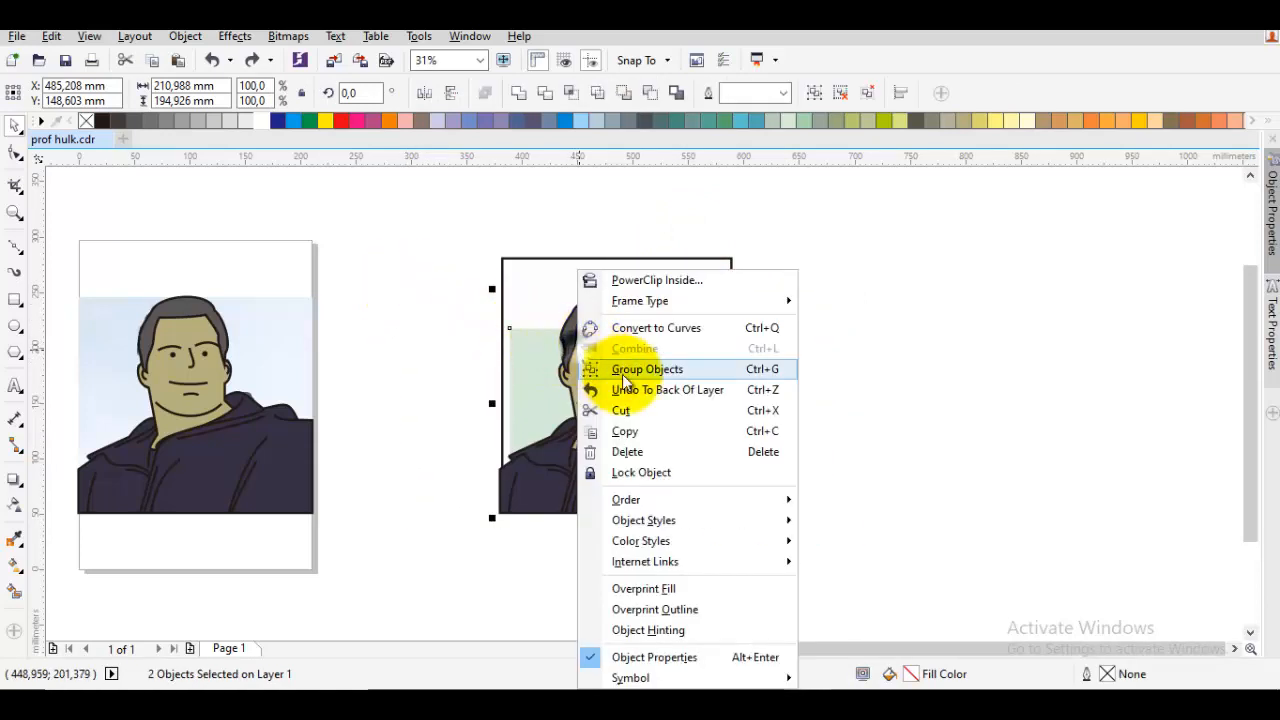
pyautogui.click(594, 369)
pyautogui.rightClick(600, 300)
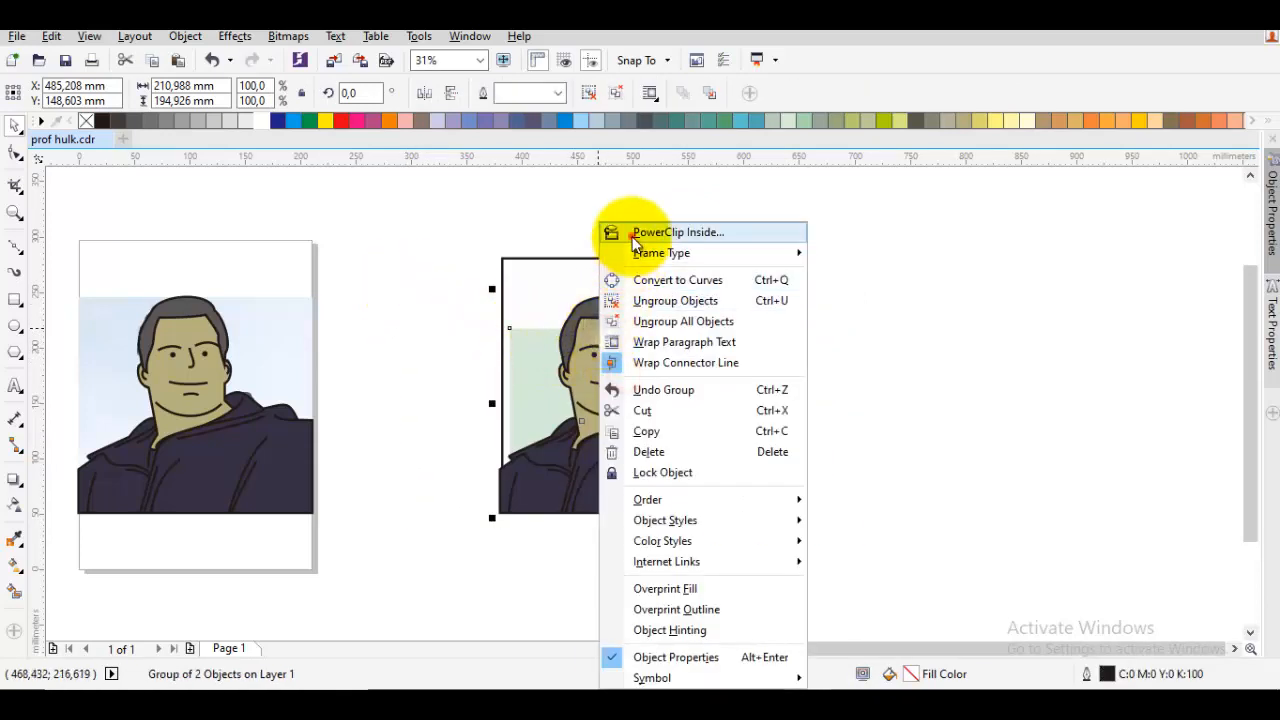
pyautogui.click(625, 234)
pyautogui.click(590, 276)
pyautogui.click(578, 208)
# Give the PowerClip frame a white fill and remove its outline
pyautogui.click(560, 312)
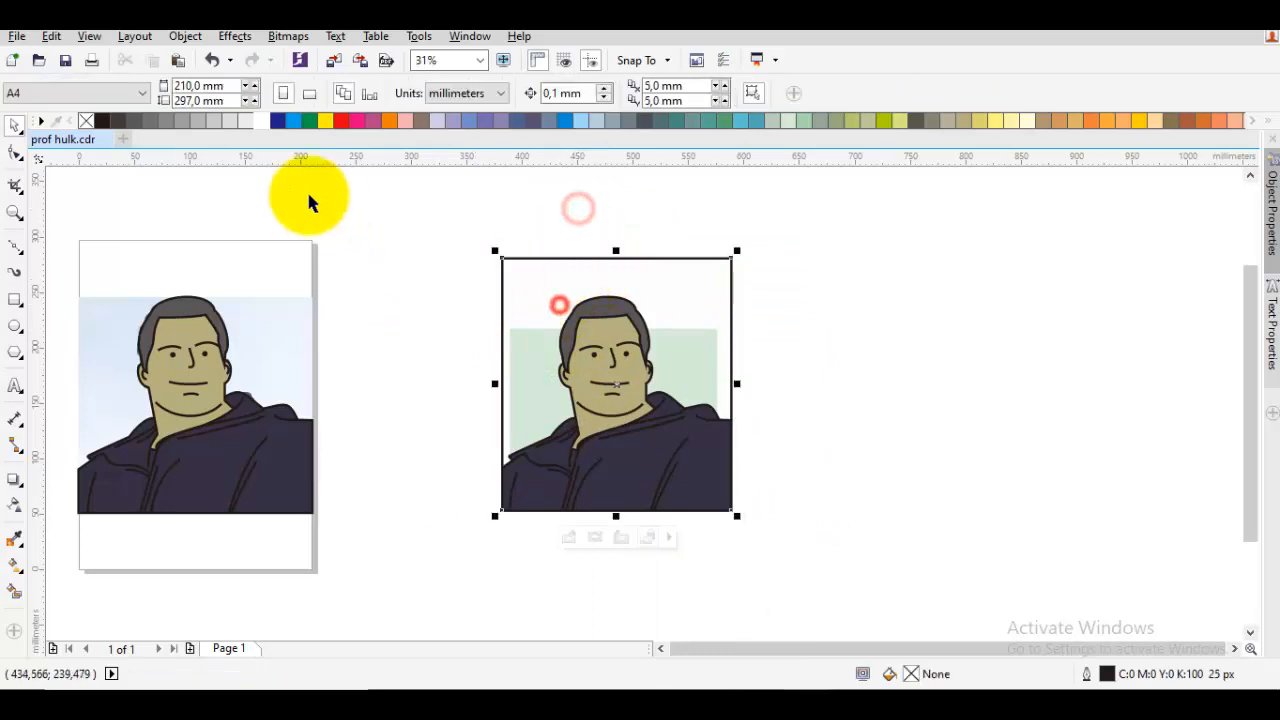
pyautogui.click(259, 123)
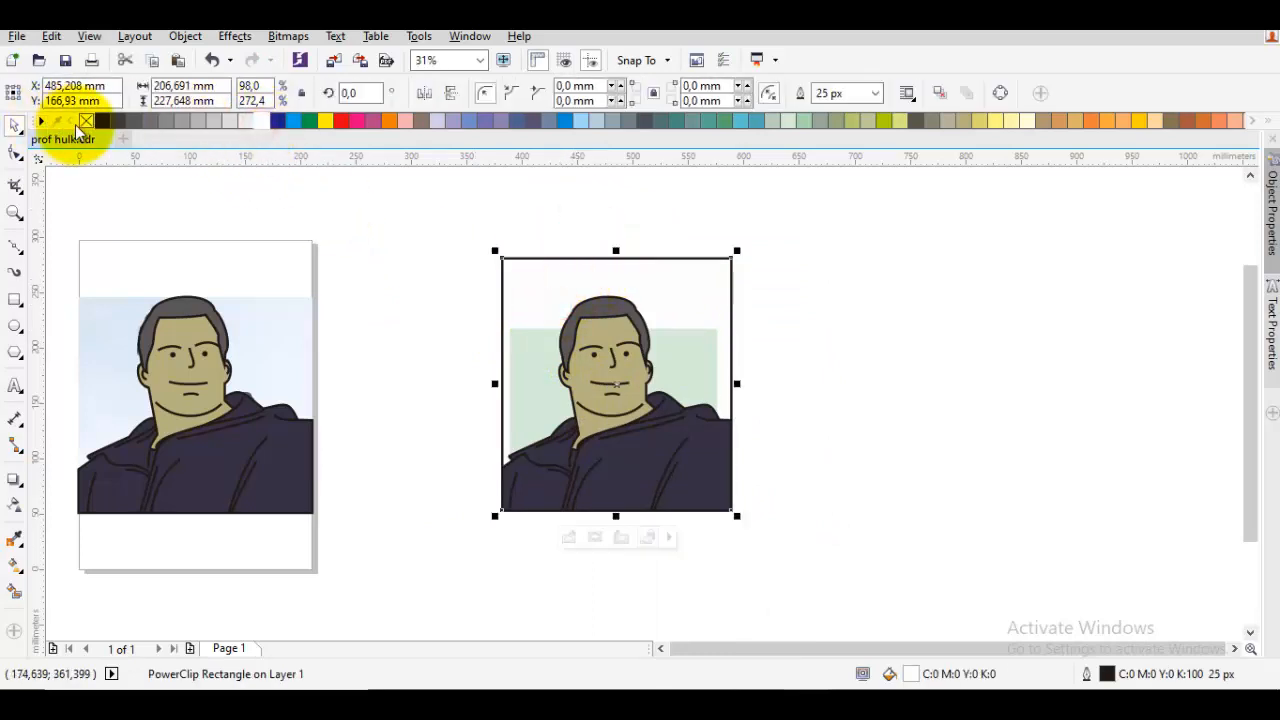
pyautogui.rightClick(86, 121)
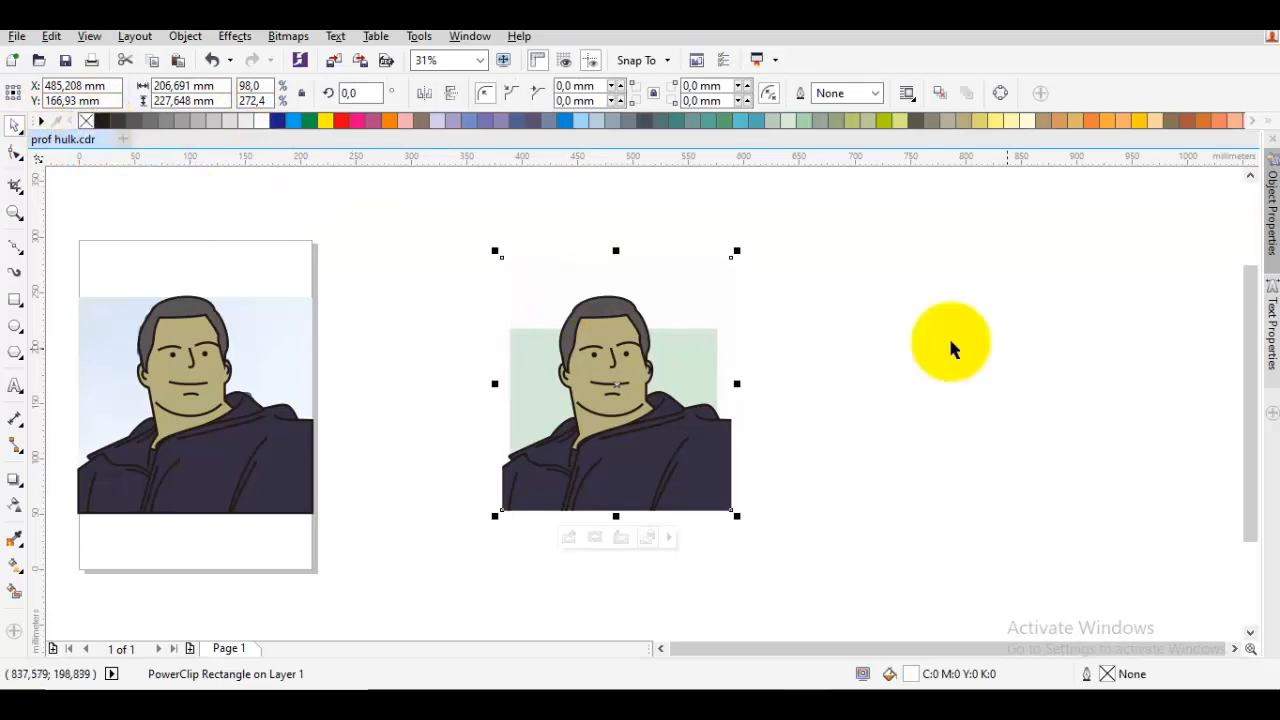
pyautogui.click(1010, 352)
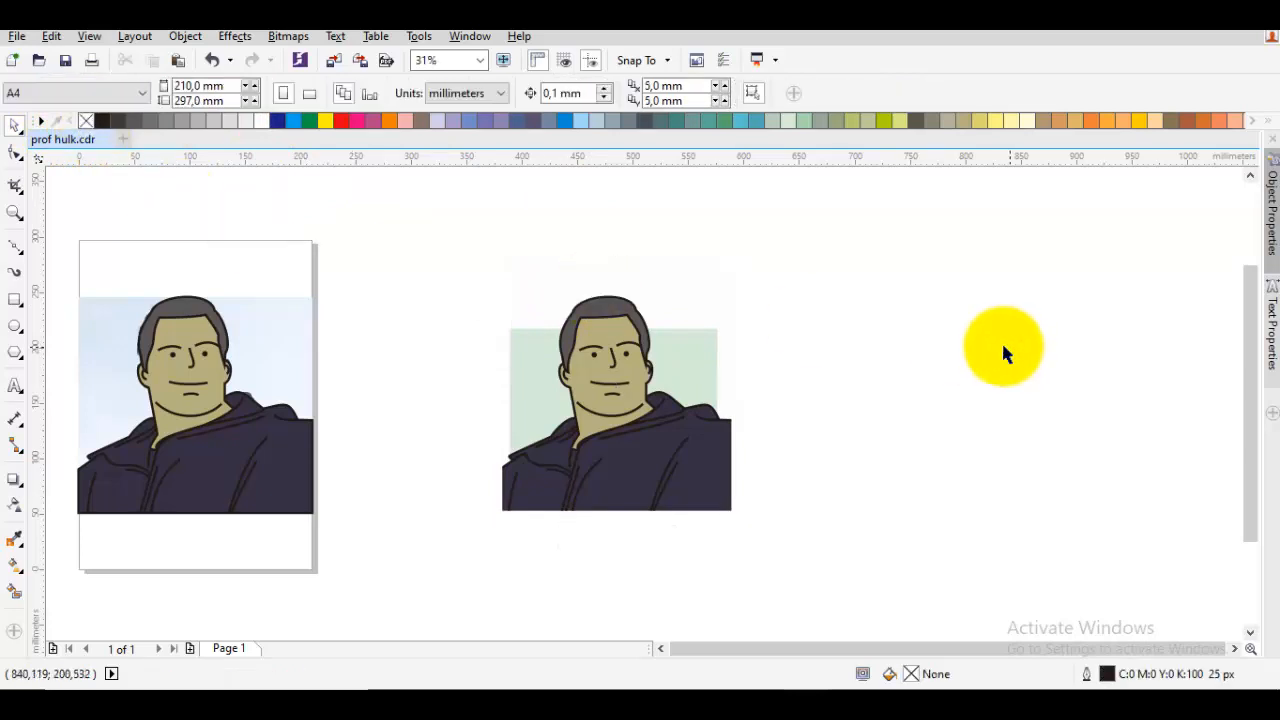